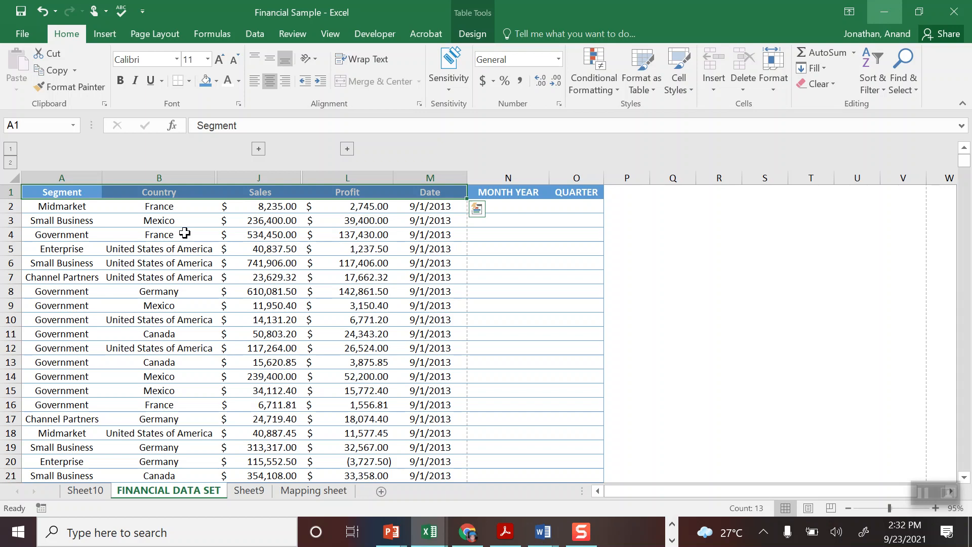
# Examine the headings and first entries of the Segment, Country, Sales and Profit columns in the financial data set.
pyautogui.hotkey('ctrl', 'shift', 'Left')
pyautogui.hotkey('ctrl', 'shift', 'Right')
pyautogui.hotkey('ctrl', 'shift', 'Left')
pyautogui.press('Down')
pyautogui.press('Up')
pyautogui.press('Down')
pyautogui.press('Up')
pyautogui.hotkey('shift', 'Down')
pyautogui.hotkey('shift', 'Down')
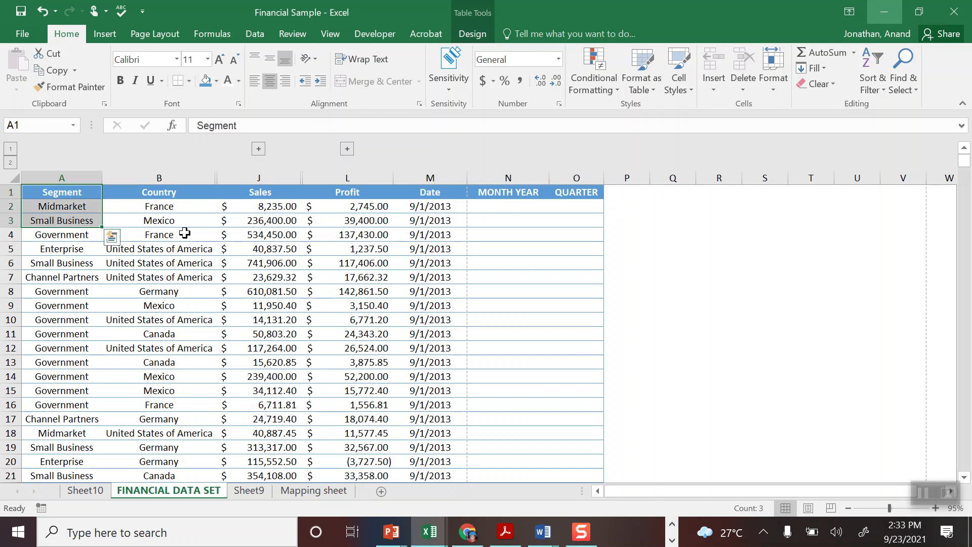
pyautogui.press('Right')
pyautogui.press('Right')
pyautogui.press('Down')
pyautogui.hotkey('shift', 'Down')
pyautogui.press('Up')
pyautogui.press('Down')
pyautogui.press('Right')
pyautogui.press('Up')
pyautogui.hotkey('shift', 'Down')
pyautogui.hotkey('shift', 'Down')
pyautogui.press('Down')
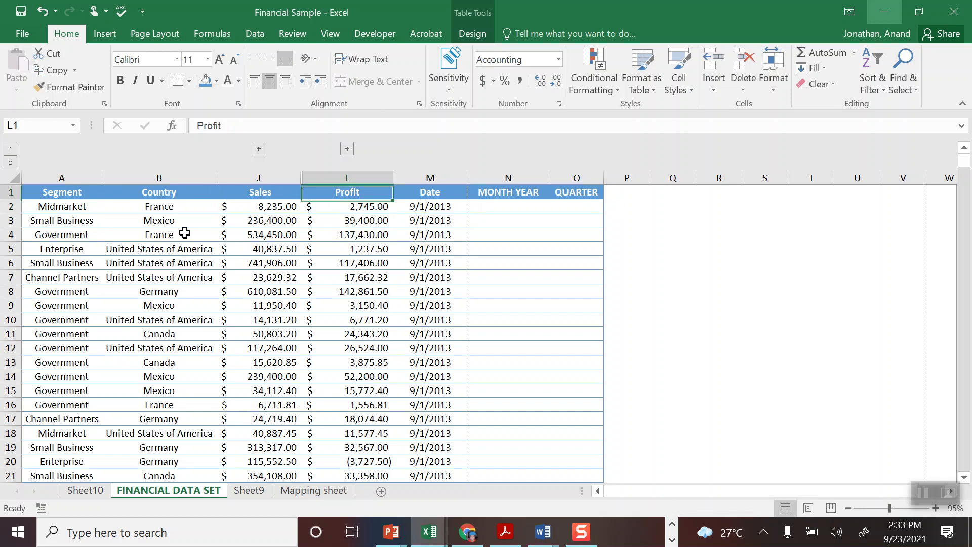
pyautogui.press('Up')
pyautogui.press('Left')
pyautogui.press('Left')
pyautogui.press('Left')
pyautogui.hotkey('shift', 'Down')
pyautogui.hotkey('shift', 'Down')
pyautogui.hotkey('shift', 'Down')
pyautogui.press('Right')
pyautogui.press('Left')
pyautogui.hotkey('shift', 'Down')
pyautogui.hotkey('shift', 'Down')
pyautogui.hotkey('shift', 'Down')
pyautogui.press('Right')
pyautogui.hotkey('shift', 'Down')
pyautogui.hotkey('shift', 'Down')
pyautogui.hotkey('shift', 'Down')
pyautogui.press('Left')
pyautogui.press('Right')
pyautogui.press('Right')
pyautogui.press('Right')
pyautogui.press('Right')
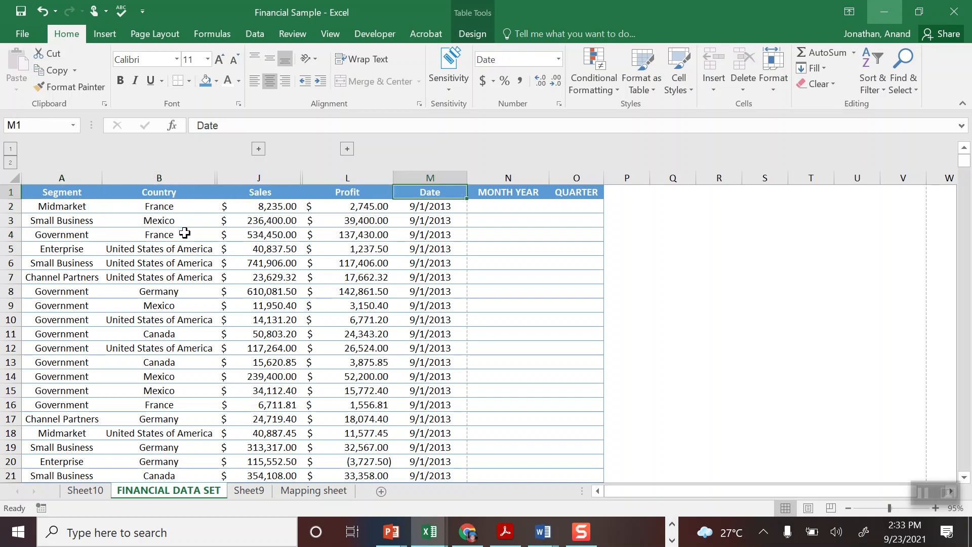
# Examine the Date column's first entries, moving back across the header row to Segment.
pyautogui.hotkey('shift', 'Down')
pyautogui.hotkey('shift', 'Down')
pyautogui.hotkey('shift', 'Down')
pyautogui.hotkey('shift', 'Down')
pyautogui.hotkey('shift', 'Down')
pyautogui.press('Left')
pyautogui.press('Right')
pyautogui.hotkey('shift', 'Down')
pyautogui.hotkey('shift', 'Down')
pyautogui.hotkey('shift', 'Down')
pyautogui.press('Left')
pyautogui.press('Left')
pyautogui.press('Left')
pyautogui.press('Left')
# Select the data from Segment through Date down to the last row to review its extent, then return to A1.
pyautogui.hotkey('ctrl', 'shift', 'Right')
pyautogui.hotkey('ctrl', 'shift', 'Left')
pyautogui.hotkey('shift', 'Right')
pyautogui.hotkey('shift', 'Right')
pyautogui.hotkey('shift', 'Right')
pyautogui.hotkey('shift', 'Right')
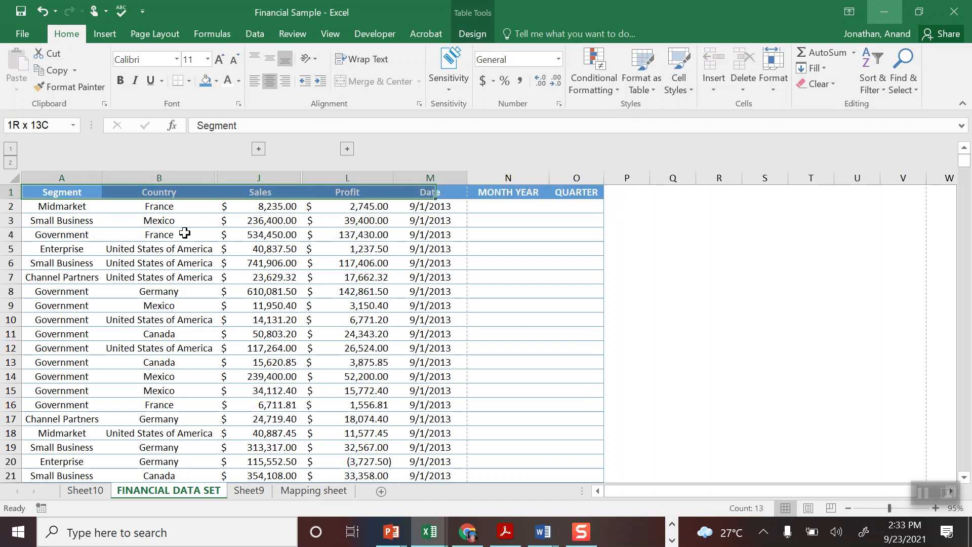
pyautogui.hotkey('ctrl', 'shift', 'Down')
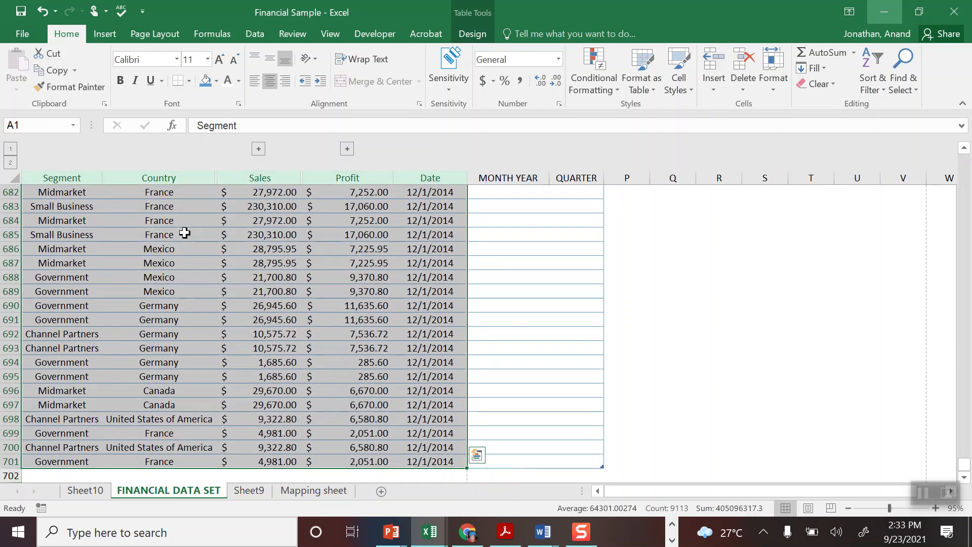
pyautogui.press('Up')
pyautogui.press('Down')
pyautogui.press('Right')
pyautogui.press('Up')
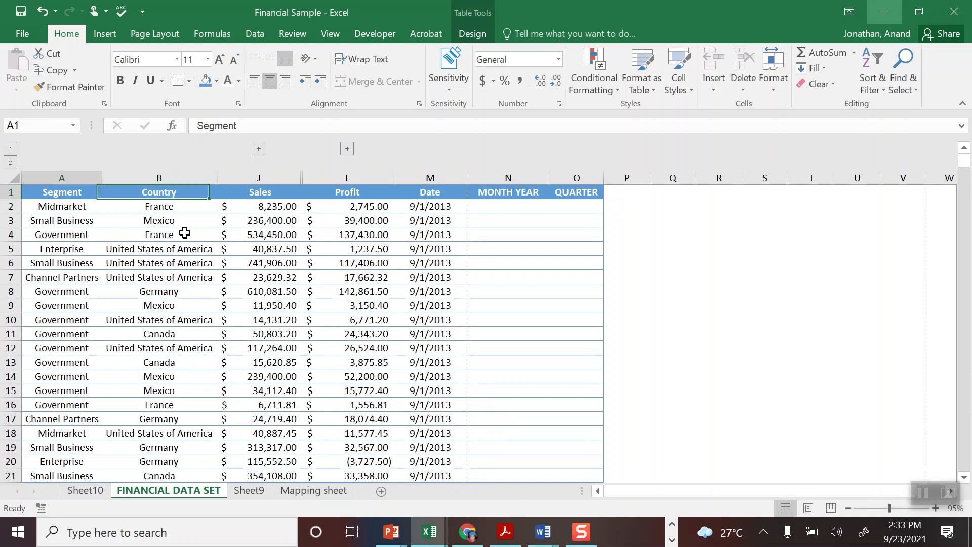
pyautogui.press('Left')
pyautogui.hotkey('shift', 'Right')
pyautogui.hotkey('shift', 'Right')
pyautogui.hotkey('shift', 'Right')
pyautogui.hotkey('shift', 'Right')
pyautogui.hotkey('ctrl', 'shift', 'Down')
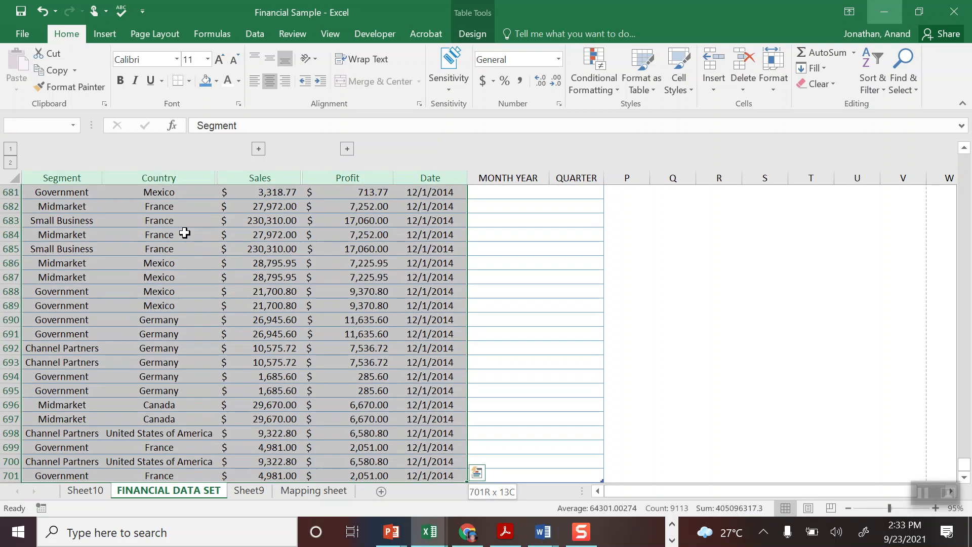
pyautogui.hotkey('ctrl', 'Home')
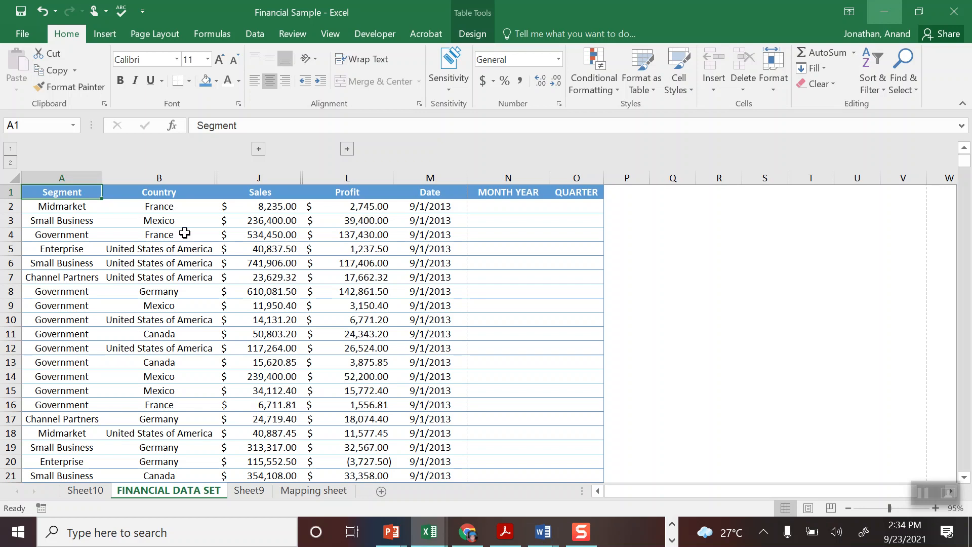
# Review the header row across to the empty MONTH YEAR and QUARTER columns.
pyautogui.press('Right')
pyautogui.press('Right')
pyautogui.press('Right')
pyautogui.press('Right')
pyautogui.press('Right')
pyautogui.press('Right')
pyautogui.press('Right')
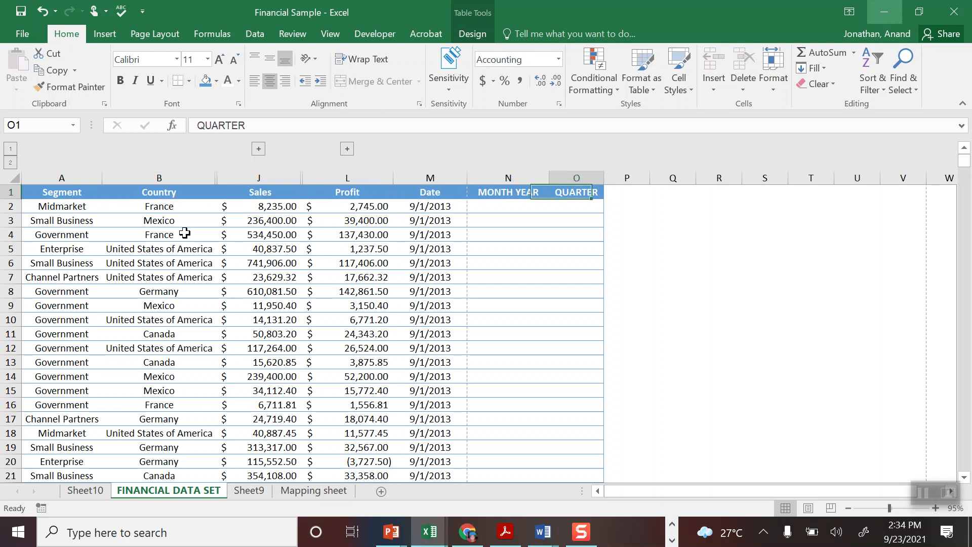
pyautogui.press('Left')
pyautogui.press('Left')
pyautogui.press('Left')
pyautogui.press('Left')
pyautogui.press('Left')
pyautogui.press('Left')
pyautogui.press('Left')
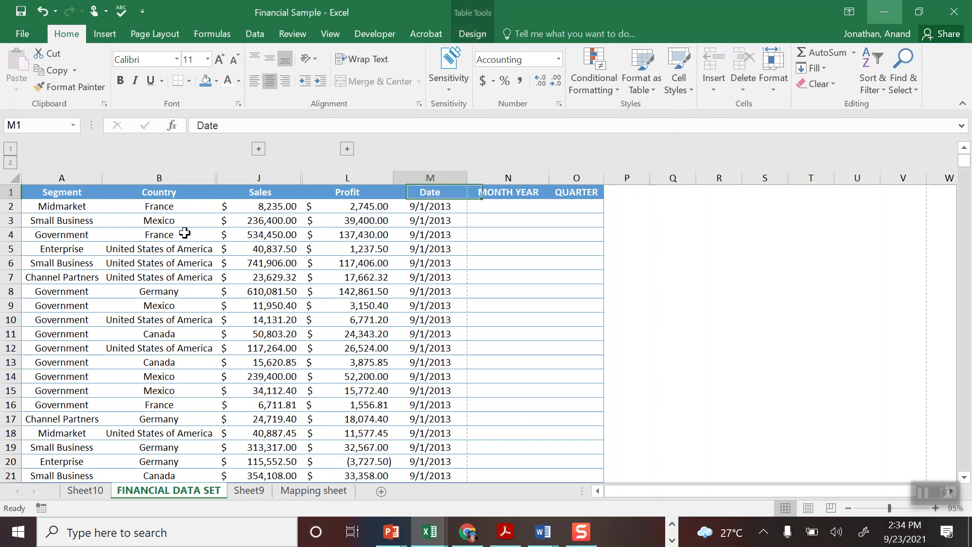
# Add a column headed YEAR in P1, directly after the QUARTER column.
pyautogui.press('Right')
pyautogui.press('Right')
pyautogui.press('Right')
pyautogui.press('Right')
pyautogui.hotkey('ctrl', 'shift', 'Down')
pyautogui.press('Down')
pyautogui.press('Up')
pyautogui.press('Right')
pyautogui.press('Left')
pyautogui.press('Right')
pyautogui.press('Left')
pyautogui.press('Right')
pyautogui.press('Right')
pyautogui.press('Right')
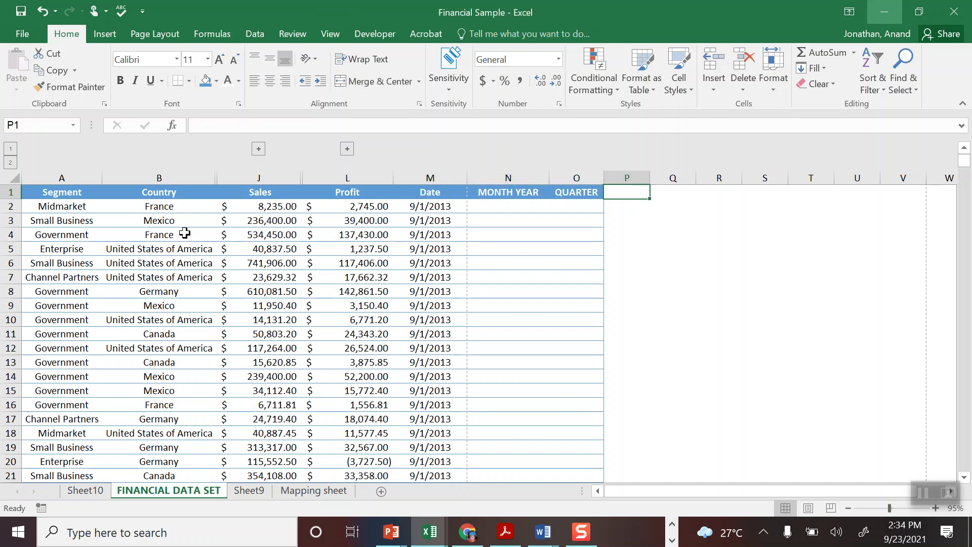
pyautogui.write('YEAR')
pyautogui.press('Return')
# Review the header row and the full table extent from Segment through YEAR, ending back at A1.
pyautogui.press('Up')
pyautogui.press('Left')
pyautogui.press('Left')
pyautogui.press('Right')
pyautogui.press('Right')
pyautogui.press('Left')
pyautogui.press('Left')
pyautogui.press('Left')
pyautogui.press('Left')
pyautogui.press('Left')
pyautogui.press('Left')
pyautogui.press('Left')
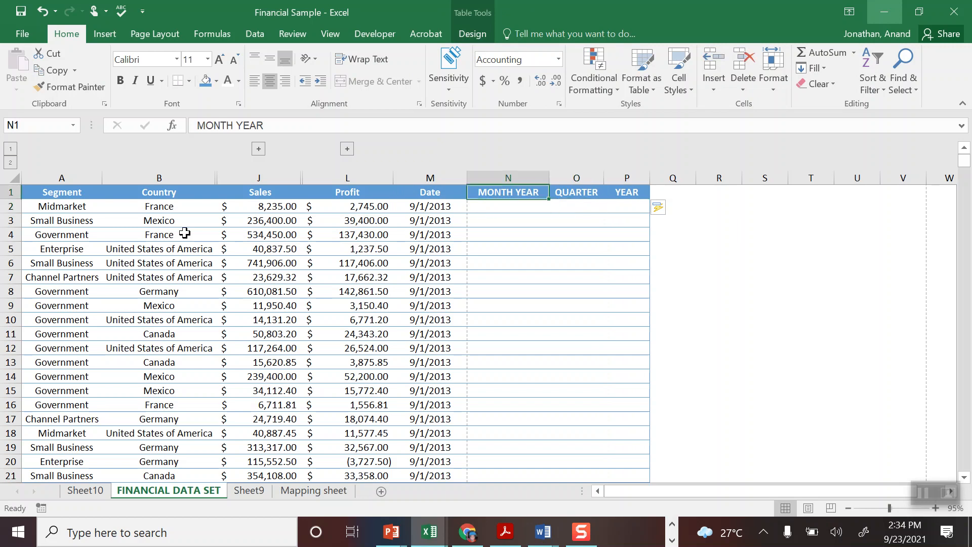
pyautogui.hotkey('ctrl', 'shift', 'Right')
pyautogui.hotkey('ctrl', 'shift', 'Down')
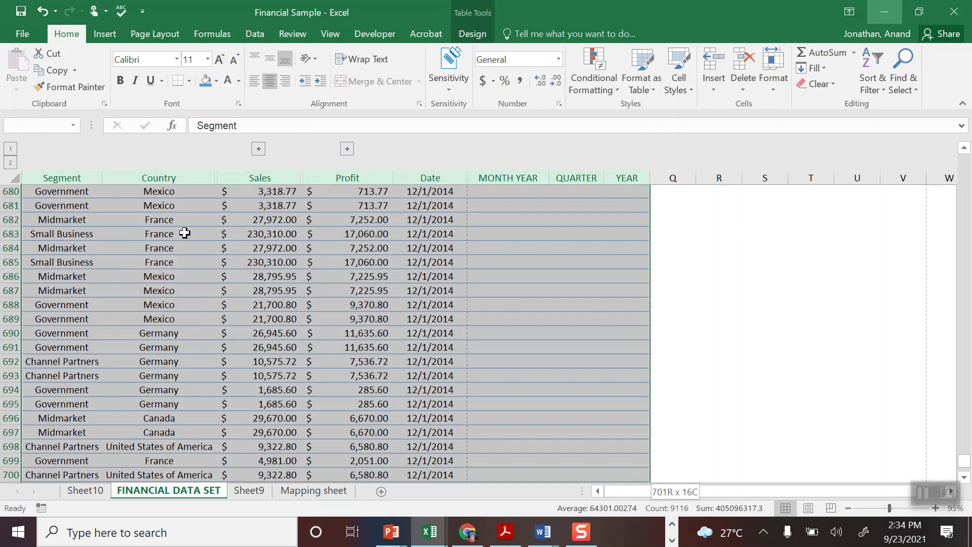
pyautogui.hotkey('ctrl', 'Home')
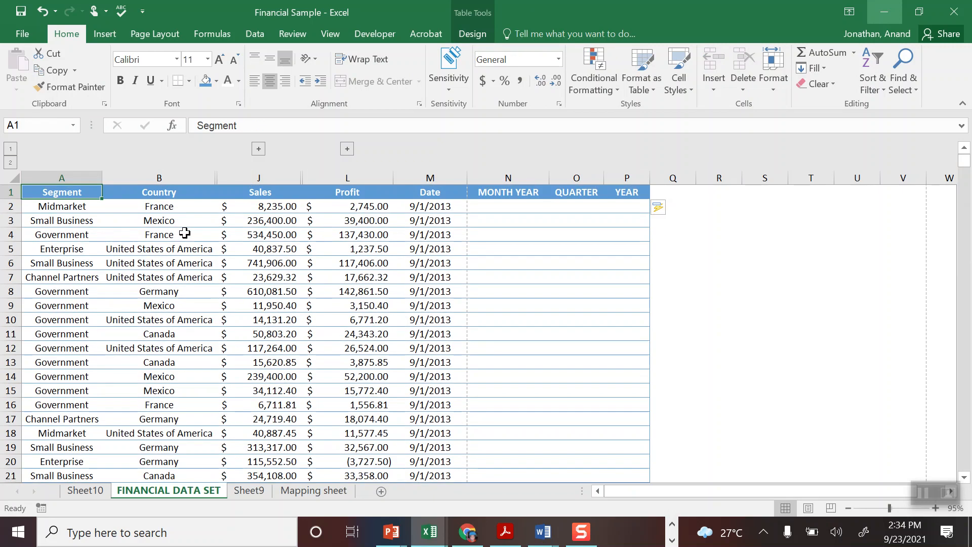
# Delete the worksheets Sheet10 and Sheet9 from the workbook.
pyautogui.rightClick(96, 489)
pyautogui.click(144, 331)
pyautogui.press('Return')
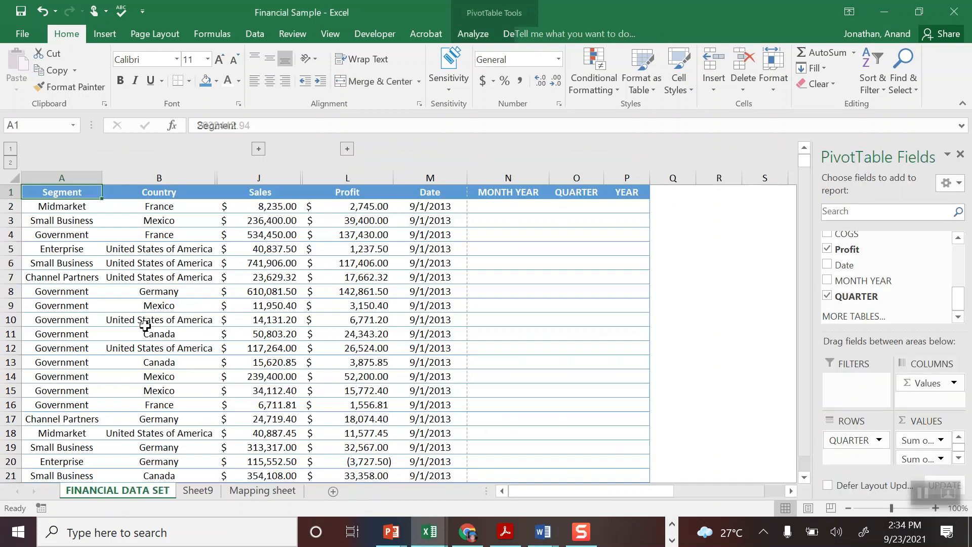
pyautogui.click(201, 489)
pyautogui.rightClick(200, 489)
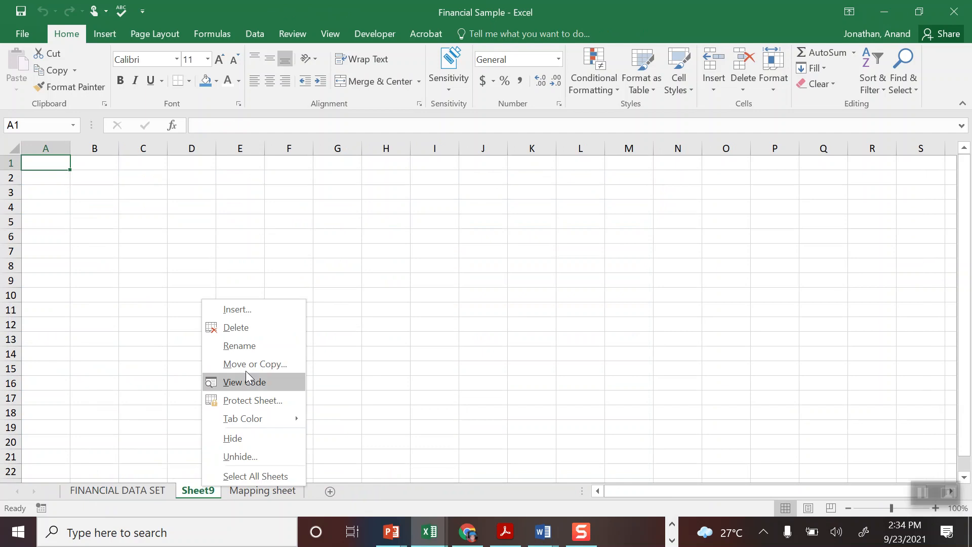
pyautogui.click(251, 327)
pyautogui.click(118, 490)
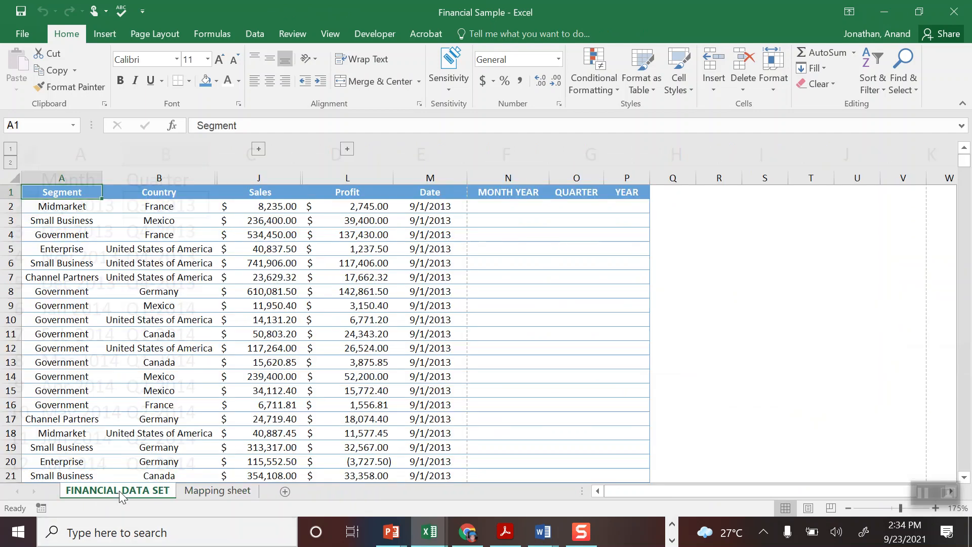
pyautogui.click(519, 208)
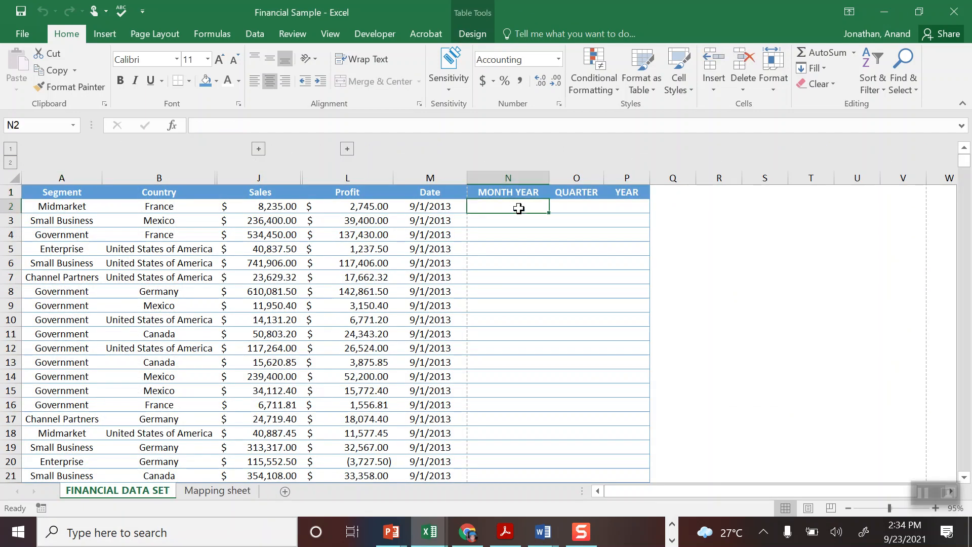
pyautogui.press('Left')
pyautogui.press('Right')
pyautogui.write('=')
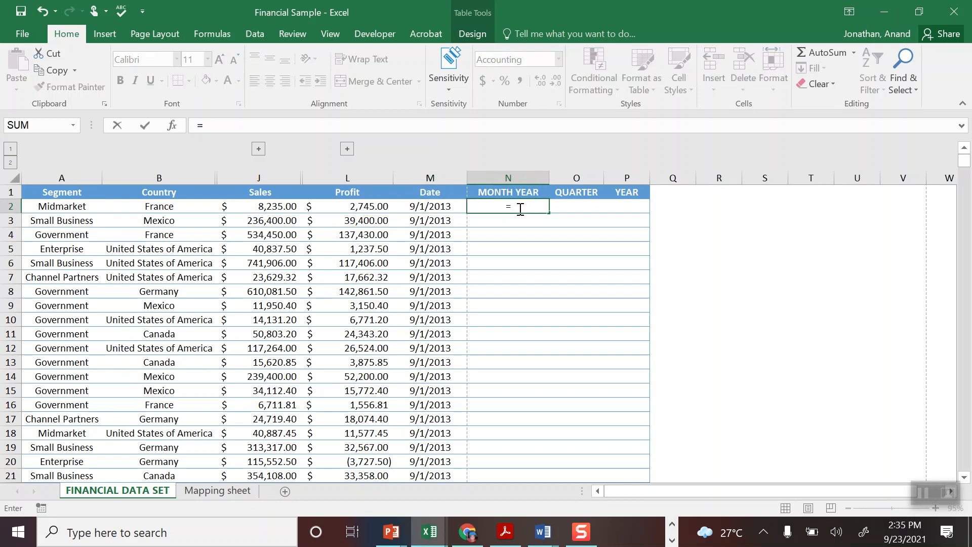
pyautogui.write('te')
pyautogui.press('Tab')
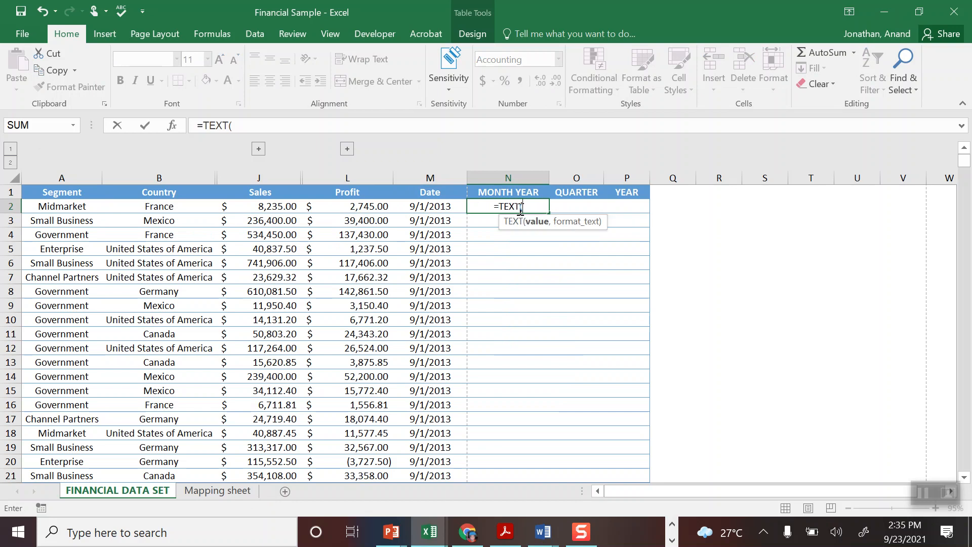
pyautogui.click(442, 207)
pyautogui.write(',')
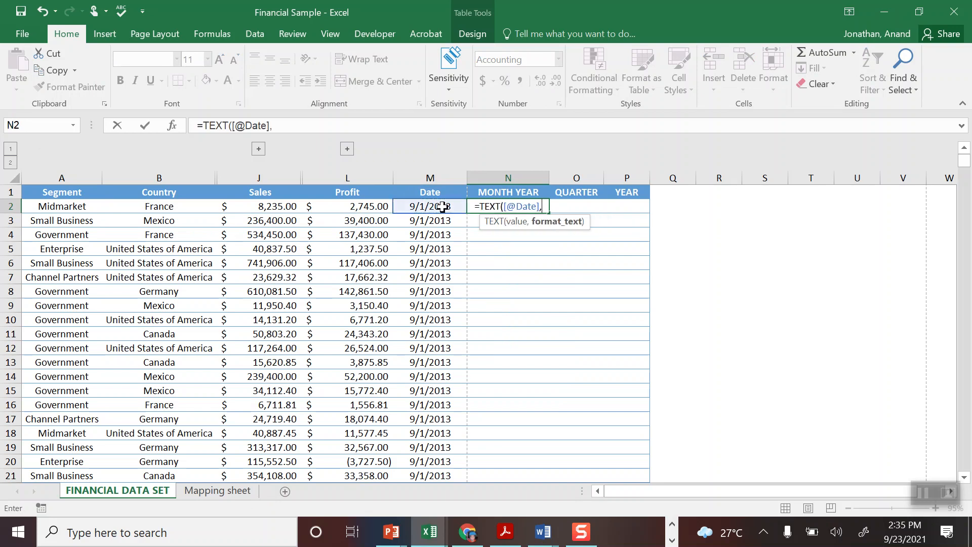
pyautogui.click(333, 130)
pyautogui.write('"MMM')
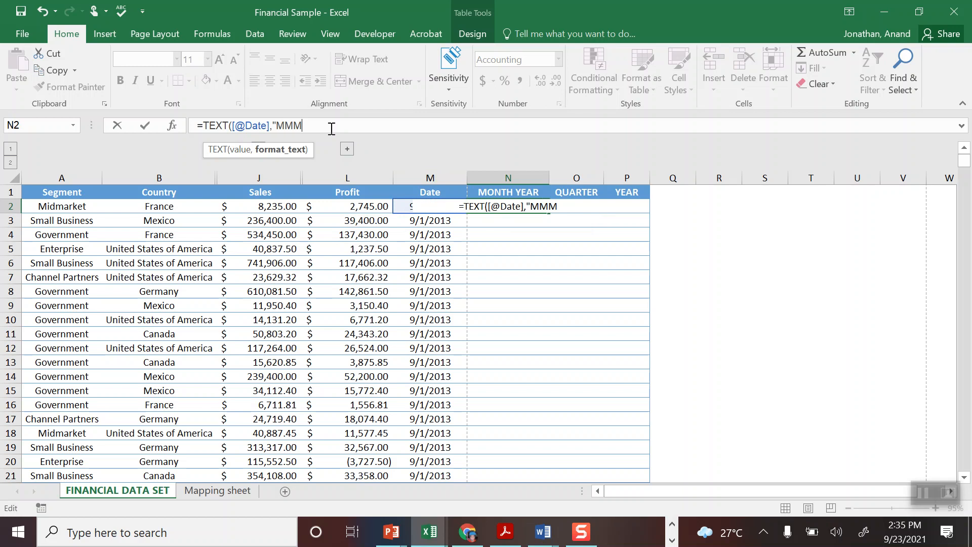
pyautogui.write(' YYYY')
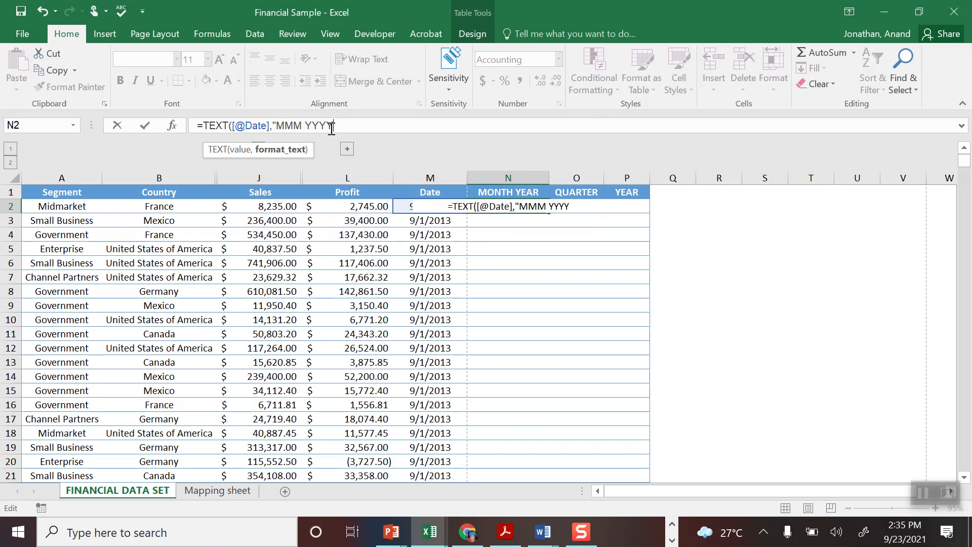
pyautogui.write('")')
pyautogui.press('Return')
pyautogui.press('Up')
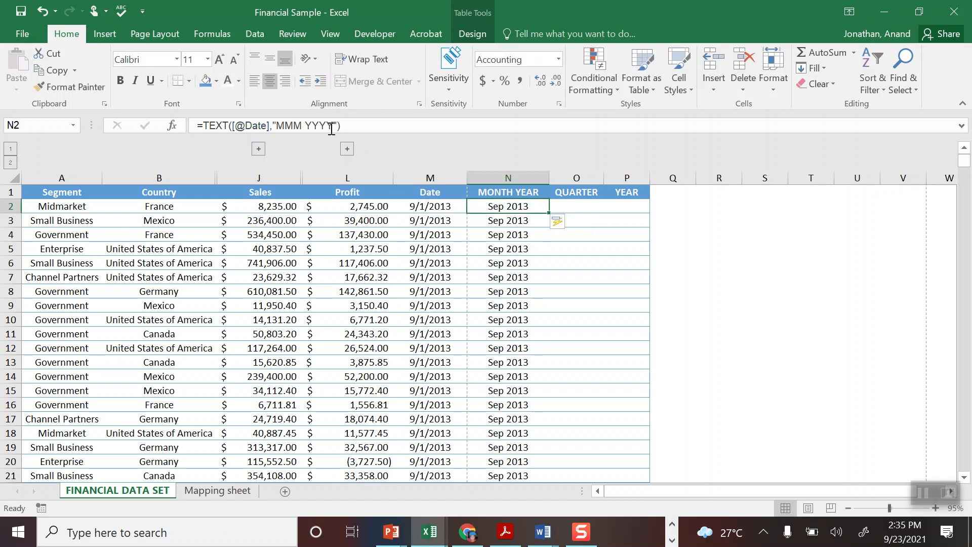
pyautogui.press('Left')
pyautogui.press('Right')
# Examine how the Mapping sheet pairs each month with its quarter.
pyautogui.click(570, 210)
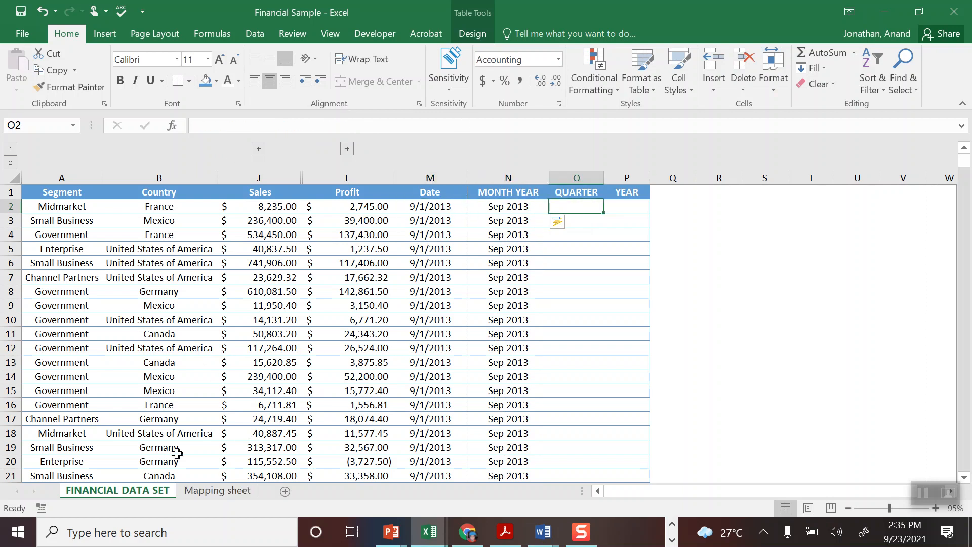
pyautogui.click(221, 490)
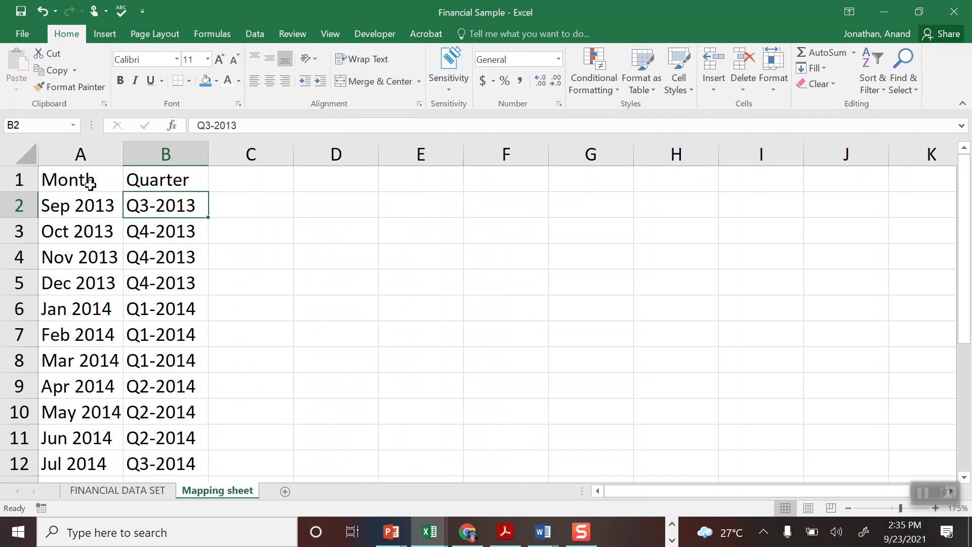
pyautogui.click(80, 205)
pyautogui.moveTo(74, 258); pyautogui.dragTo(71, 332)
pyautogui.click(83, 208)
pyautogui.press('Right')
pyautogui.click(100, 205)
pyautogui.click(162, 209)
pyautogui.moveTo(76, 178); pyautogui.dragTo(75, 287)
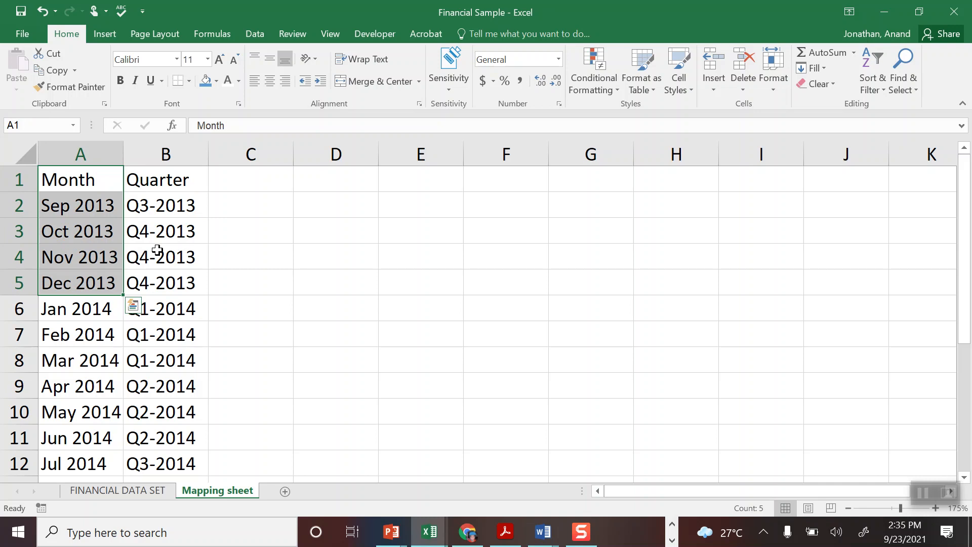
# Fill the QUARTER column on the FINANCIAL DATA SET sheet with =VLOOKUP([@[MONTH YEAR]],'Mapping sheet'!A:B,2,0), entered in O2.
pyautogui.click(124, 489)
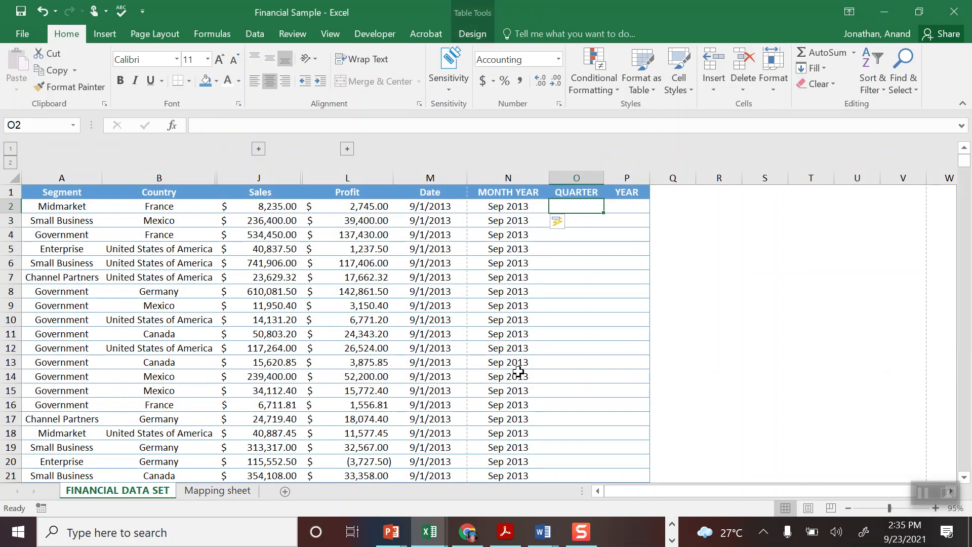
pyautogui.write('=VLOOKUP(')
pyautogui.press('Left')
pyautogui.write(',')
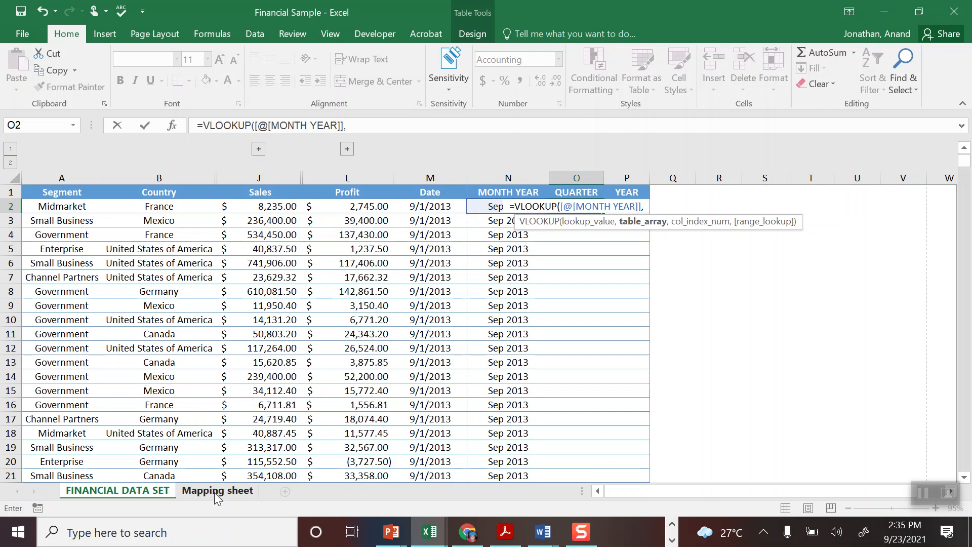
pyautogui.click(218, 490)
pyautogui.moveTo(82, 157); pyautogui.dragTo(181, 156)
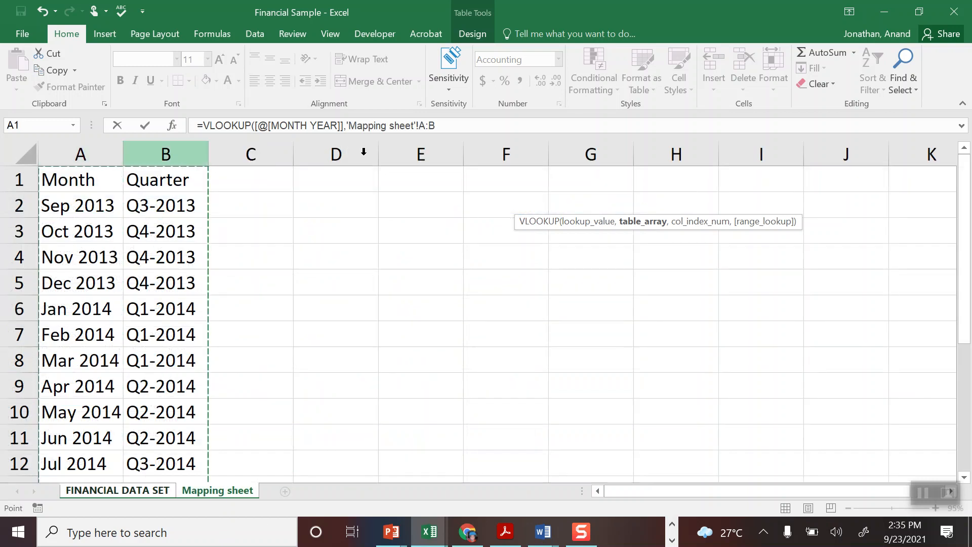
pyautogui.click(454, 130)
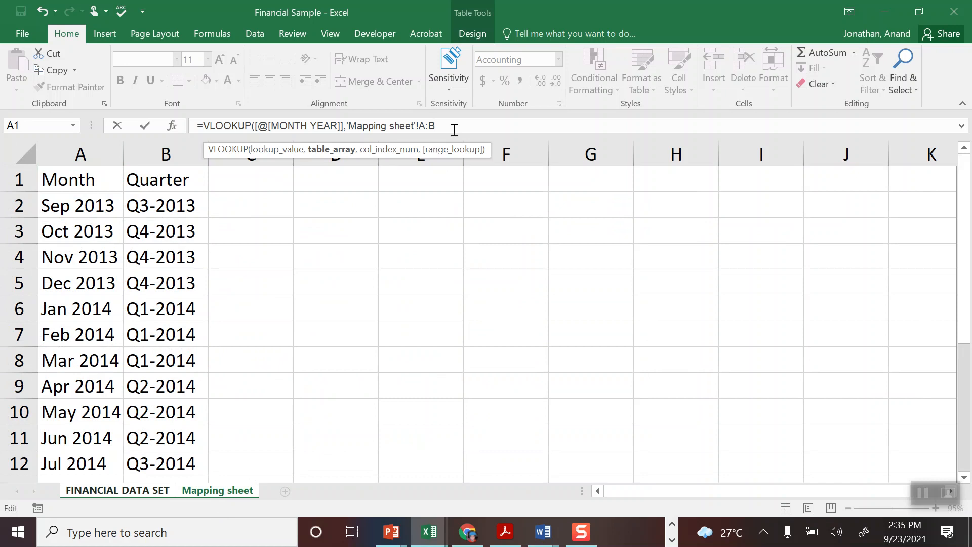
pyautogui.write(',2')
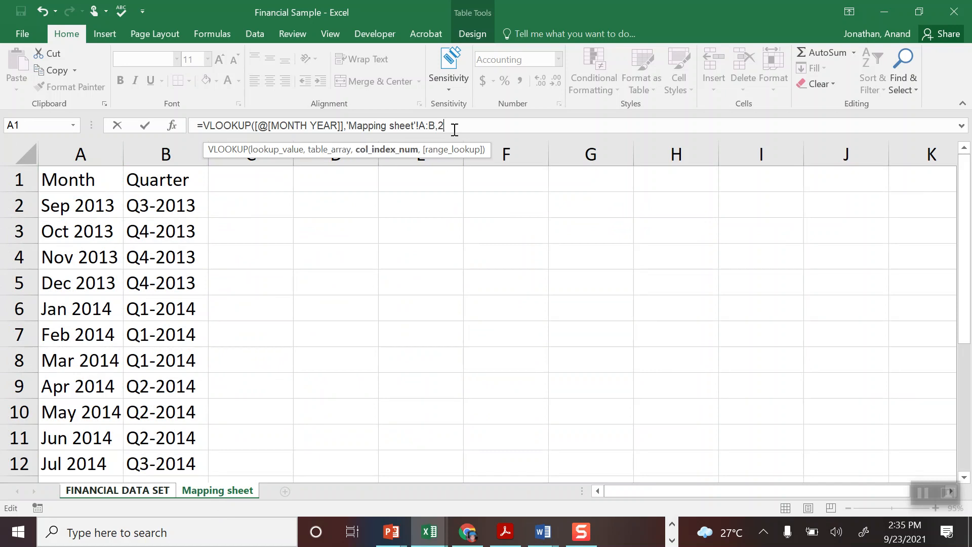
pyautogui.write(',0')
pyautogui.press('Return')
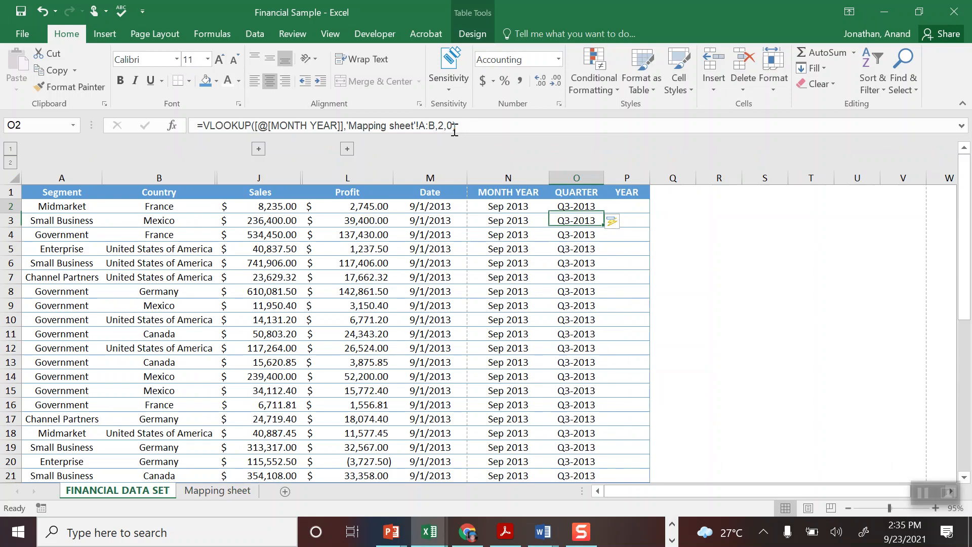
# Rename the QUARTER header in O1 to QUARTER YEAR and fit column O's width to its contents.
pyautogui.press('Up')
pyautogui.press('Down')
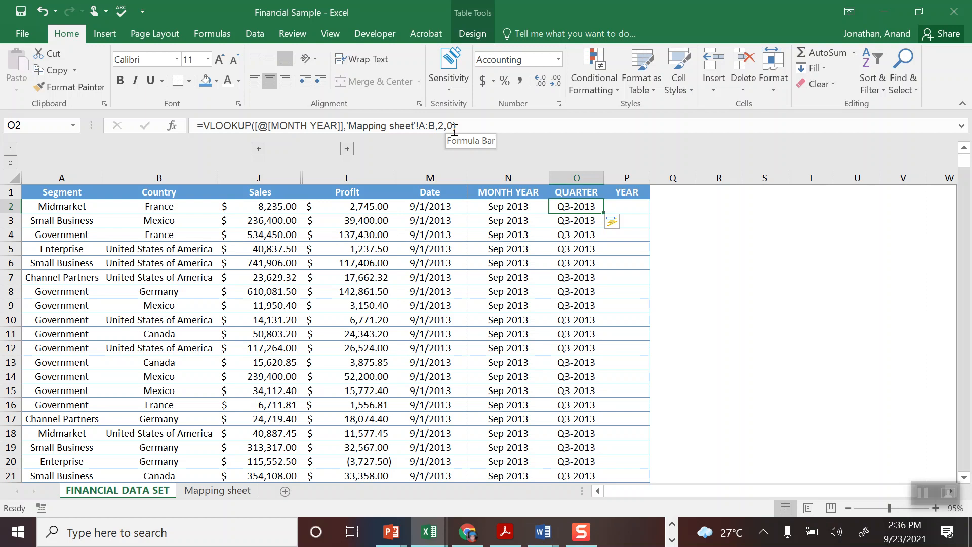
pyautogui.press('Up')
pyautogui.press('Left')
pyautogui.press('Down')
pyautogui.press('Right')
pyautogui.press('Up')
pyautogui.click(292, 128)
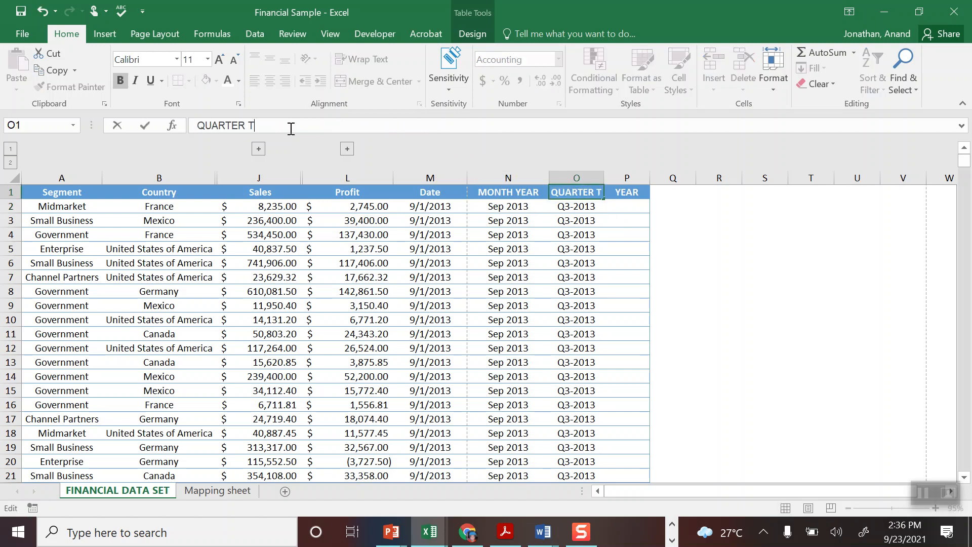
pyautogui.write('YEAR')
pyautogui.press('Return')
pyautogui.press('Up')
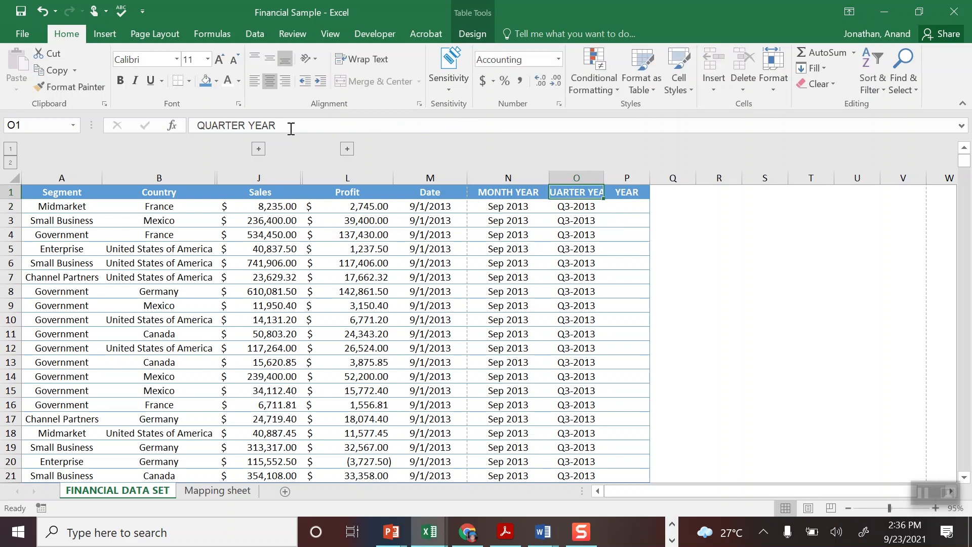
pyautogui.doubleClick(603, 175)
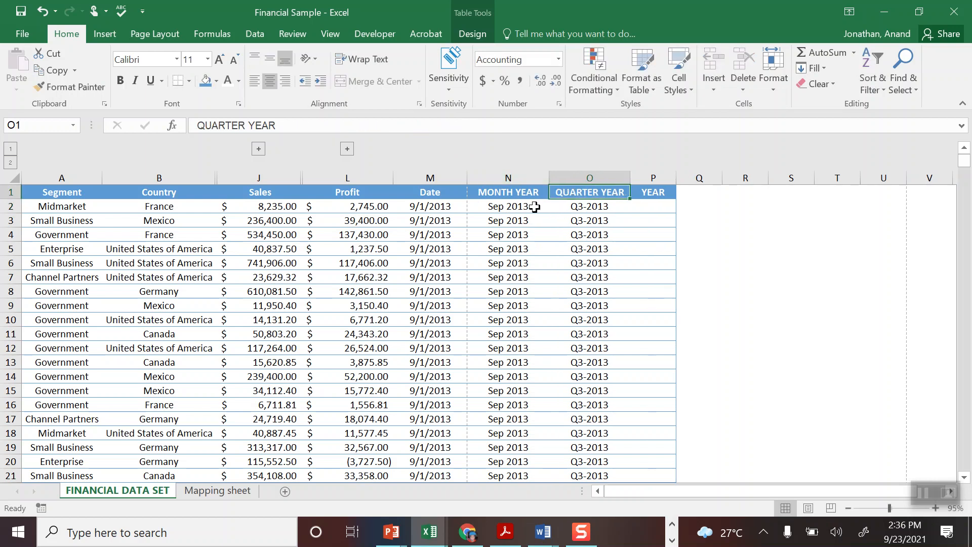
# Turn on the table's filter buttons and examine the MONTH YEAR values in the filter list and down to the last row.
pyautogui.click(514, 207)
pyautogui.press('Down')
pyautogui.press('Up')
pyautogui.press('Up')
pyautogui.hotkey('shift', 'space')
pyautogui.hotkey('ctrl', 'shift', 'l')
pyautogui.press('Right')
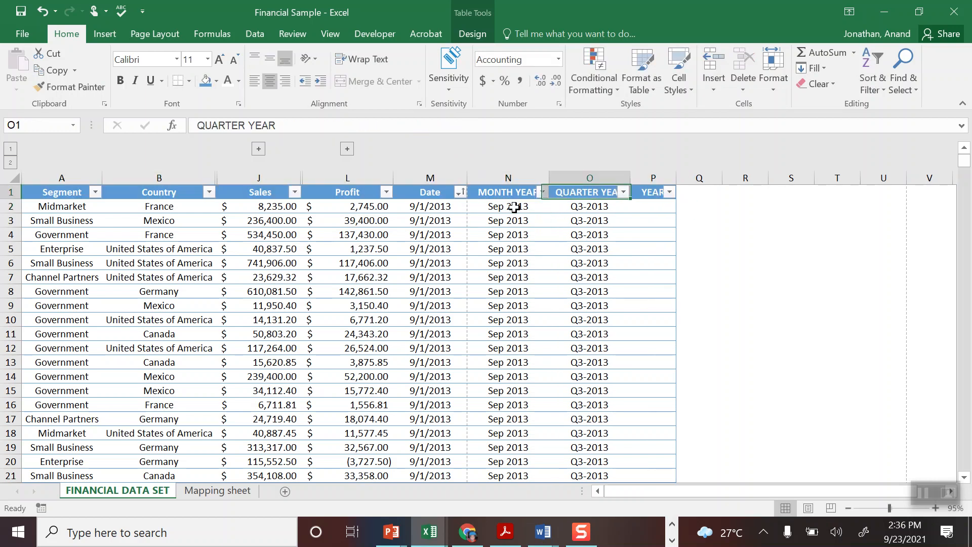
pyautogui.press('Left')
pyautogui.hotkey('alt', 'Down')
pyautogui.press('Down')
pyautogui.press('Down')
pyautogui.press('Down')
pyautogui.press('Down')
pyautogui.press('Down')
pyautogui.press('Down')
pyautogui.press('Down')
pyautogui.press('Down')
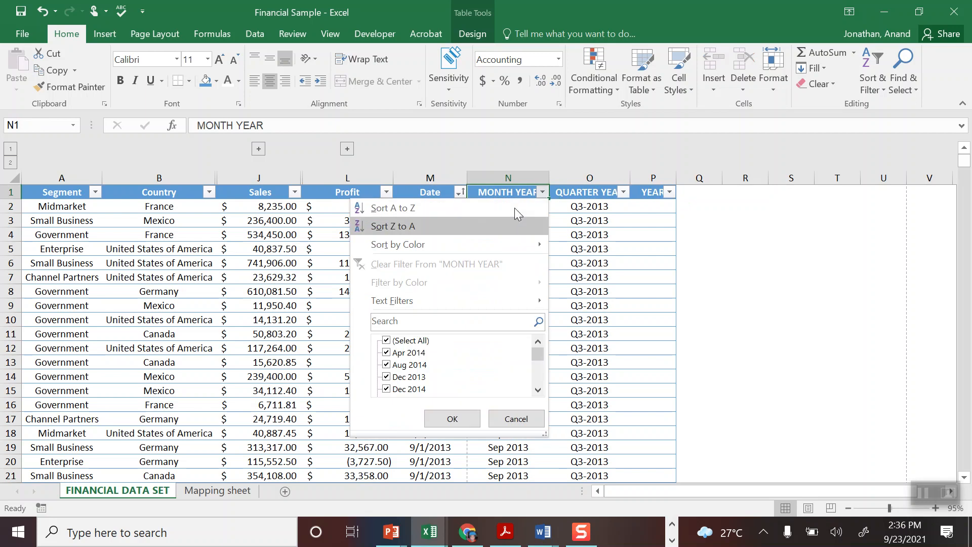
pyautogui.press('Down')
pyautogui.press('Down')
pyautogui.press('Down')
pyautogui.press('Down')
pyautogui.press('Down')
pyautogui.press('Down')
pyautogui.press('Down')
pyautogui.press('Down')
pyautogui.press('Down')
pyautogui.press('Down')
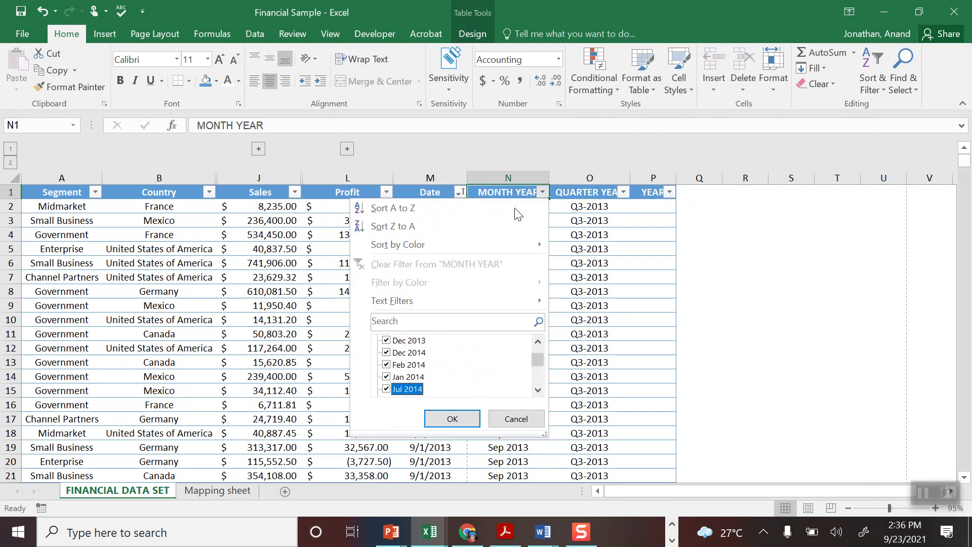
pyautogui.press('Up')
pyautogui.press('Up')
pyautogui.press('Up')
pyautogui.press('Up')
pyautogui.press('Up')
pyautogui.press('Up')
pyautogui.press('Up')
pyautogui.press('Up')
pyautogui.press('Up')
pyautogui.press('Up')
pyautogui.press('Up')
pyautogui.press('Up')
pyautogui.press('Up')
pyautogui.press('Up')
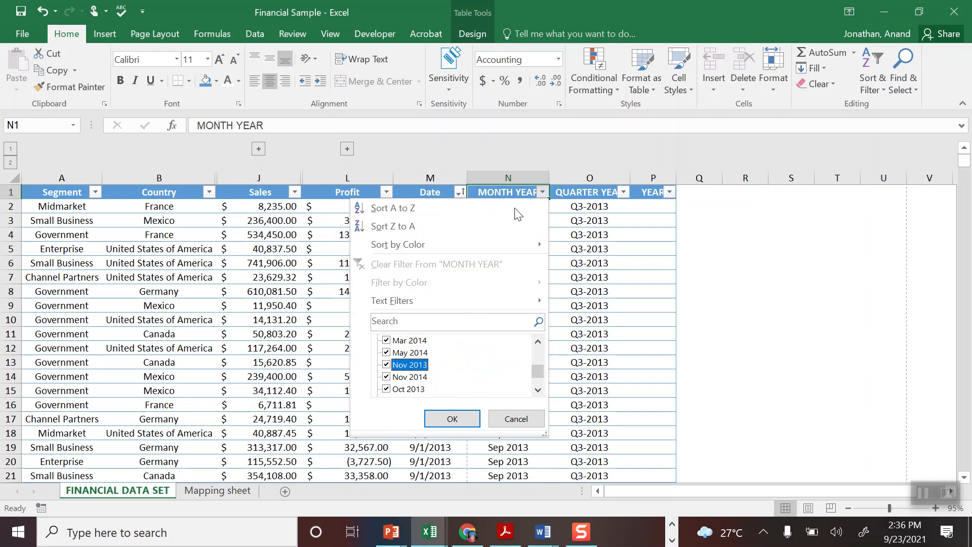
pyautogui.press('Escape')
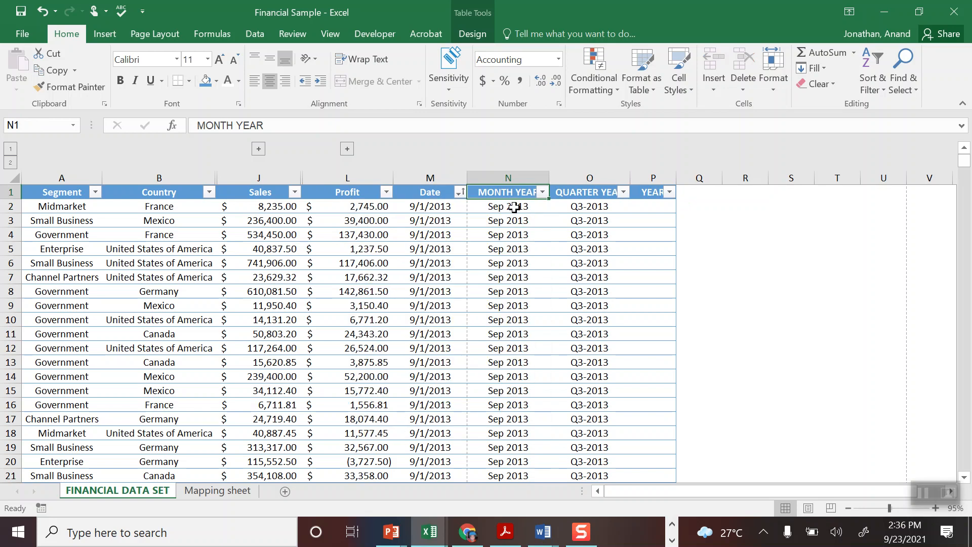
pyautogui.click(514, 207)
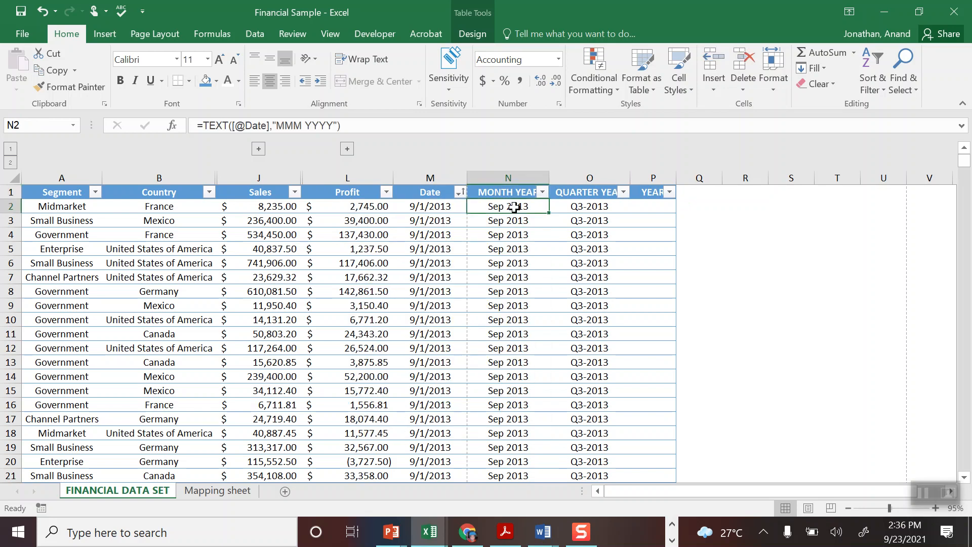
pyautogui.hotkey('ctrl', 'shift', 'Down')
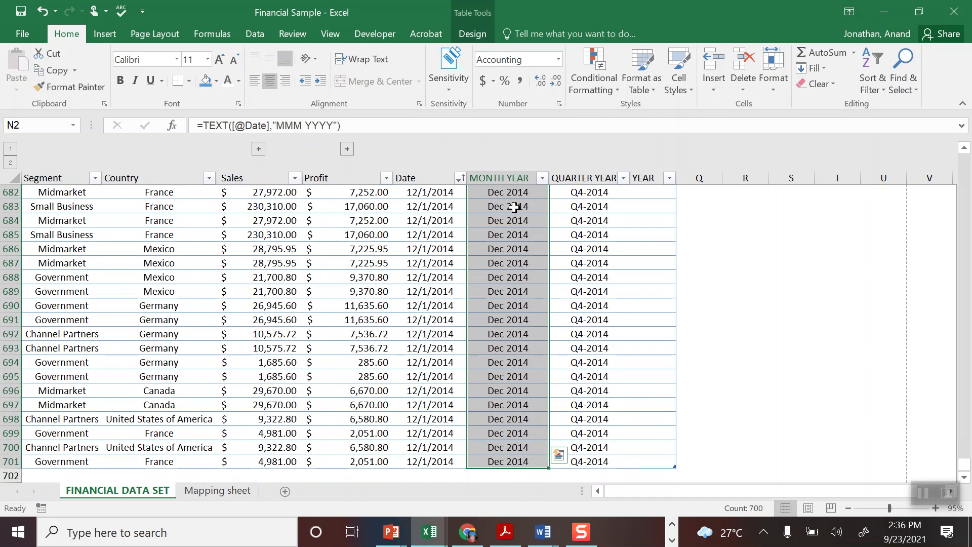
pyautogui.hotkey('ctrl', 'Up')
pyautogui.press('Down')
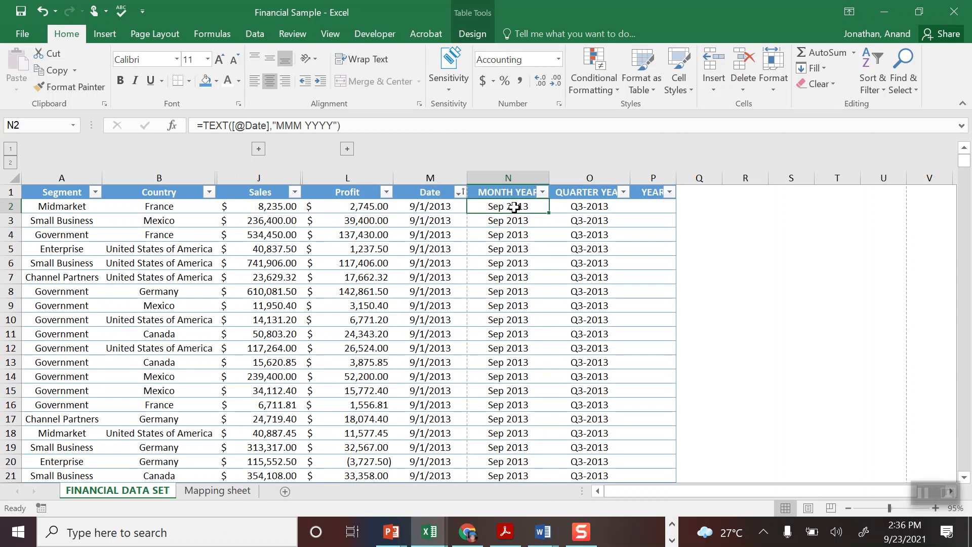
pyautogui.press('Up')
pyautogui.press('Down')
pyautogui.press('Right')
pyautogui.press('Right')
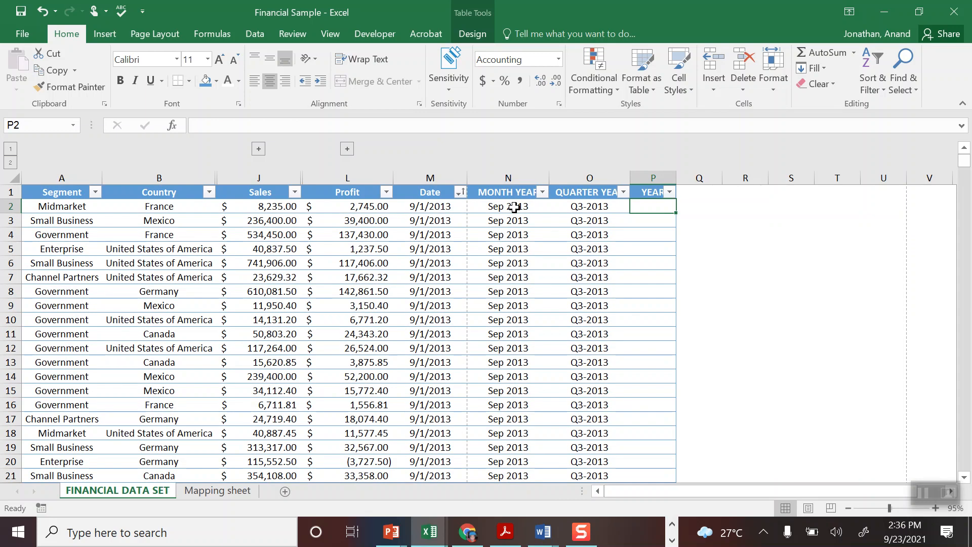
pyautogui.write('=TEXT(')
pyautogui.press('Left')
pyautogui.press('Left')
pyautogui.press('Left')
pyautogui.press('Left')
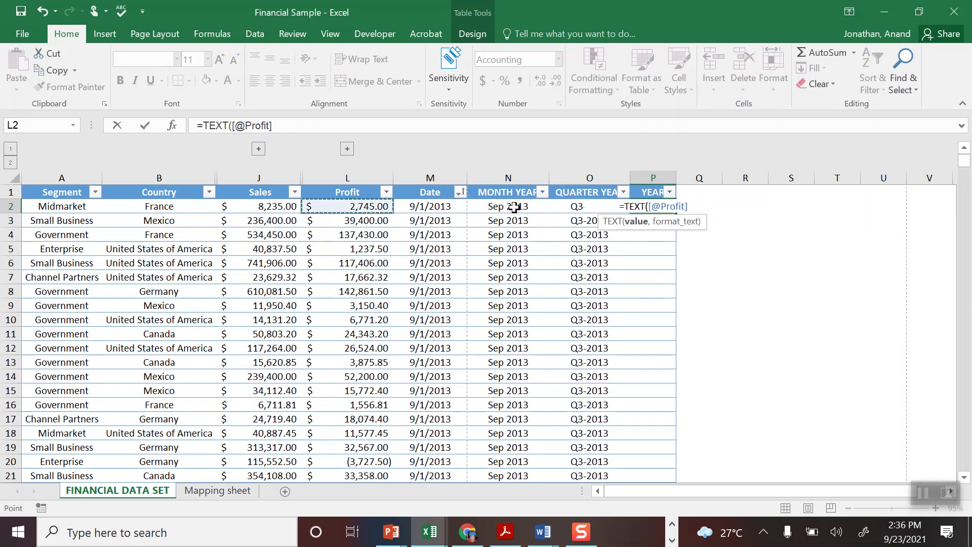
pyautogui.press('Right')
pyautogui.write(',"yyyy')
pyautogui.press('BackSpace')
pyautogui.press('BackSpace')
pyautogui.press('BackSpace')
pyautogui.press('BackSpace')
pyautogui.write('YYYY")')
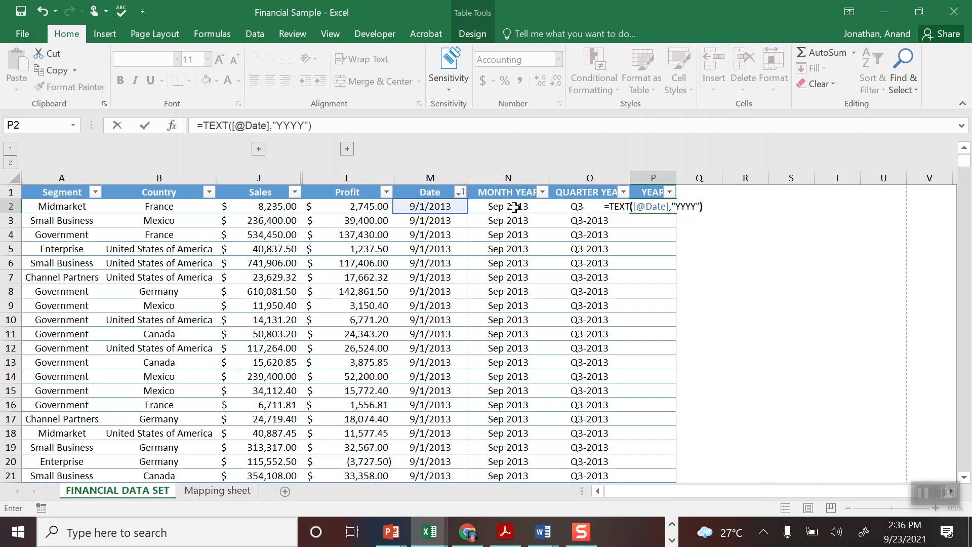
pyautogui.press('Return')
pyautogui.press('Up')
pyautogui.press('Up')
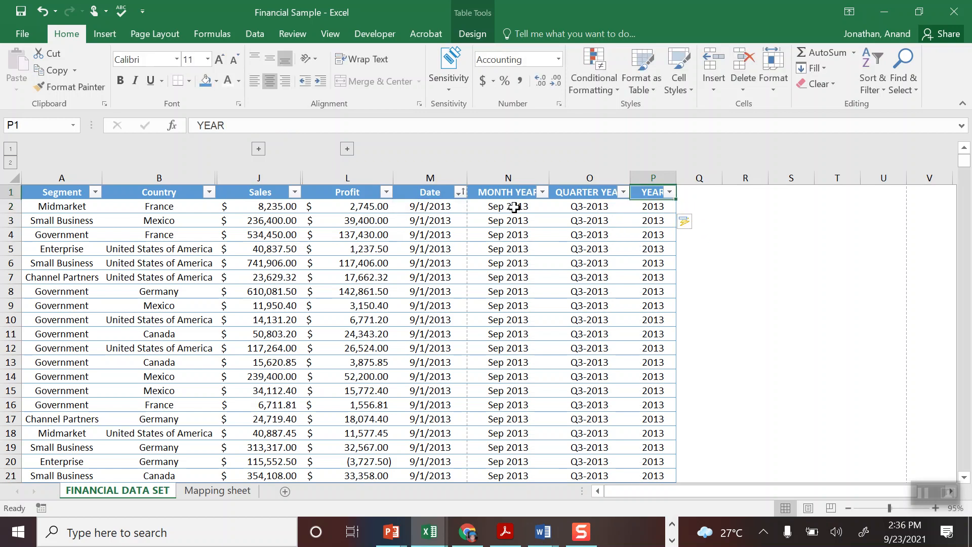
# Turn off the filter buttons on the table's header row.
pyautogui.press('Left')
pyautogui.hotkey('shift', 'space')
pyautogui.hotkey('ctrl', 'shift', 'l')
pyautogui.press('Left')
pyautogui.press('Left')
pyautogui.press('Left')
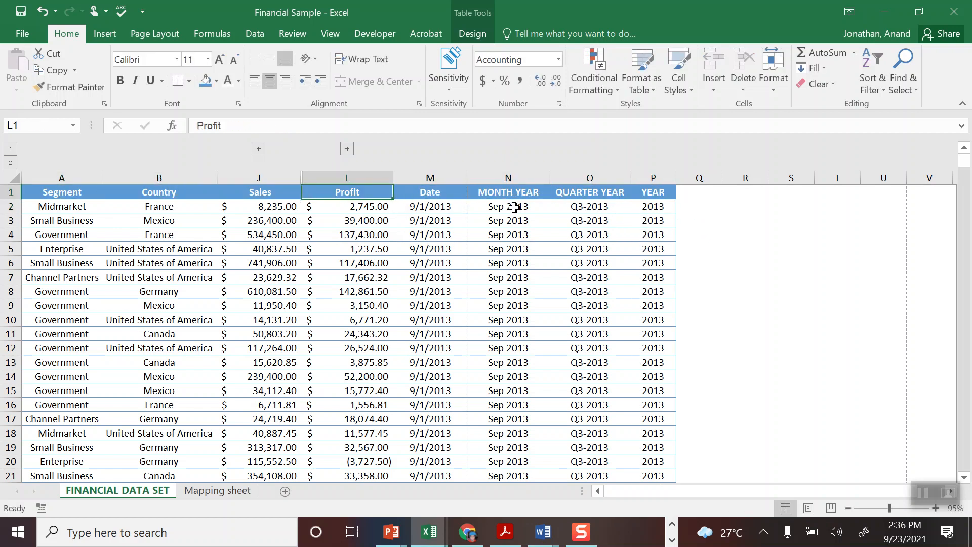
# Insert a PivotChart with its PivotTable on a new worksheet, using the whole financials table as the source.
pyautogui.press('Home')
pyautogui.hotkey('shift', 'space')
pyautogui.press('Home')
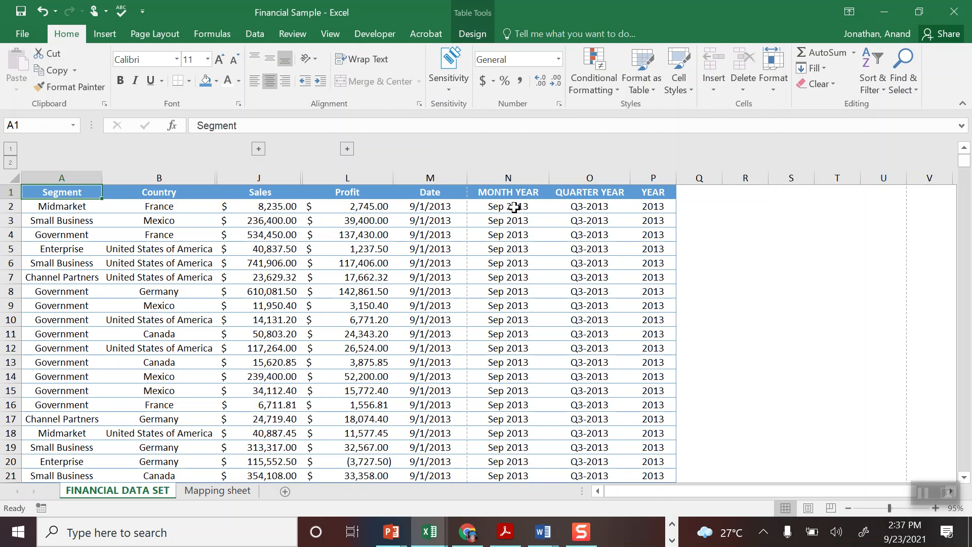
pyautogui.hotkey('ctrl', 'shift', 'End')
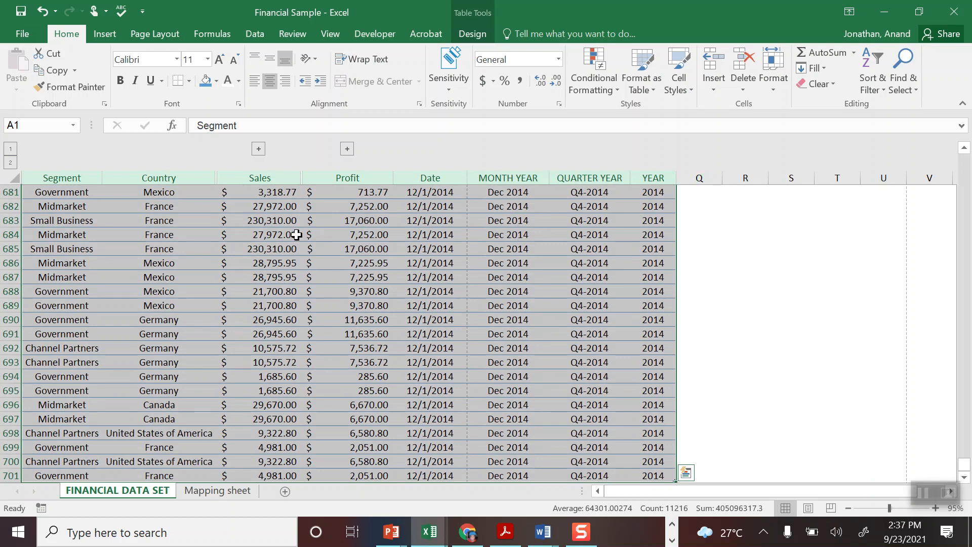
pyautogui.click(105, 33)
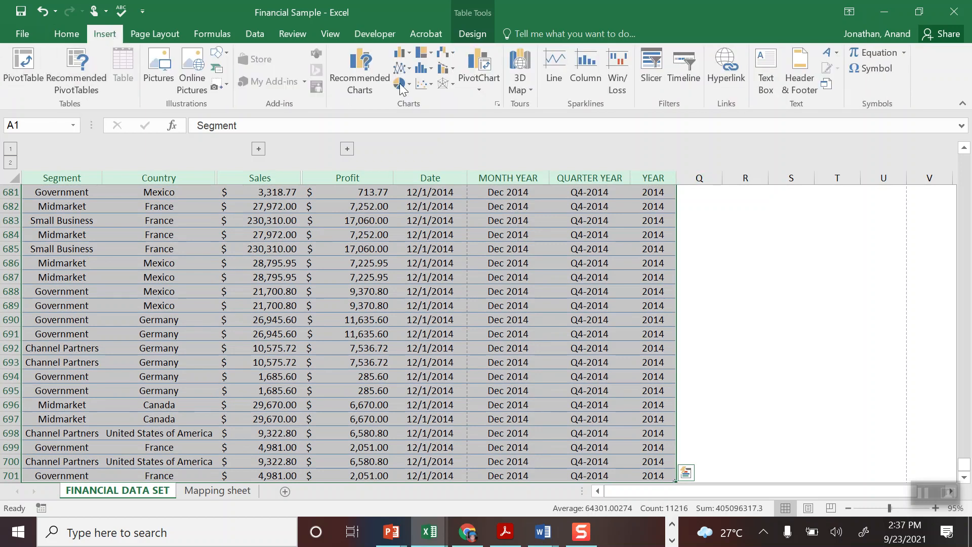
pyautogui.click(479, 89)
pyautogui.click(506, 129)
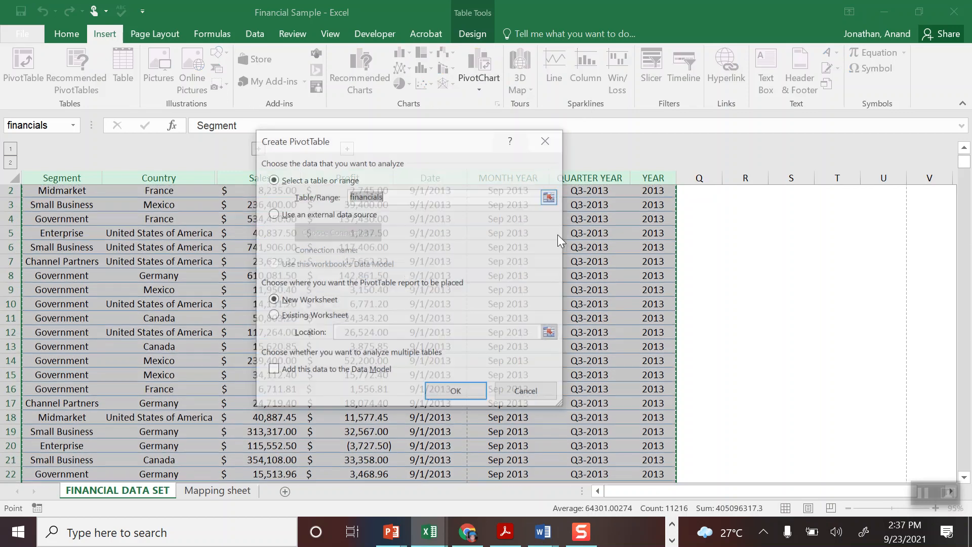
pyautogui.click(440, 388)
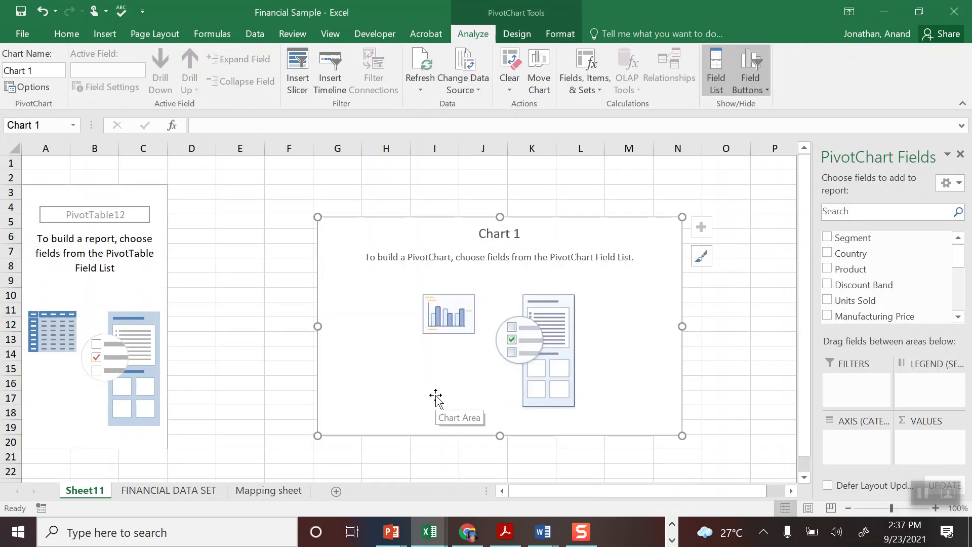
# Rename the new pivot worksheet as DATA ANALYSIS.
pyautogui.doubleClick(89, 489)
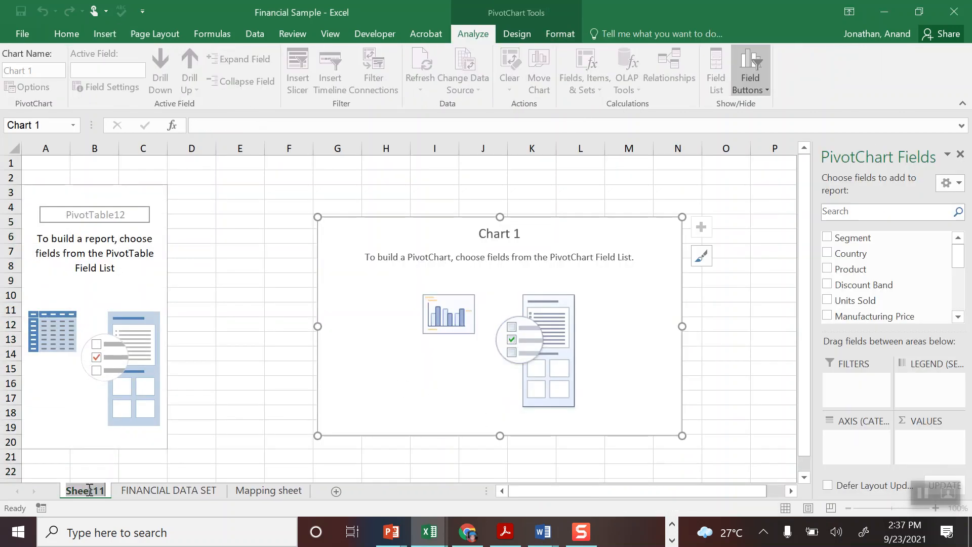
pyautogui.write('DATA ANA')
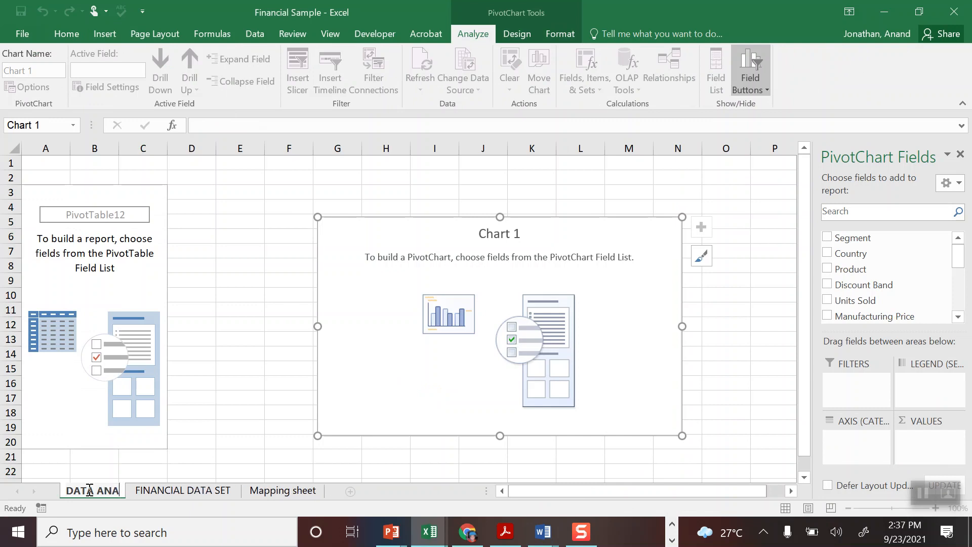
pyautogui.write('LYSIS')
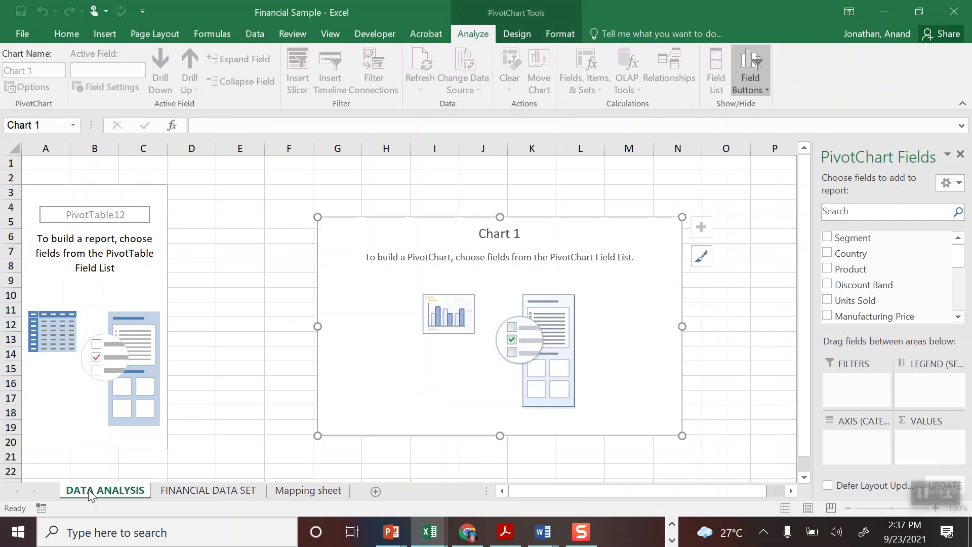
pyautogui.press('Return')
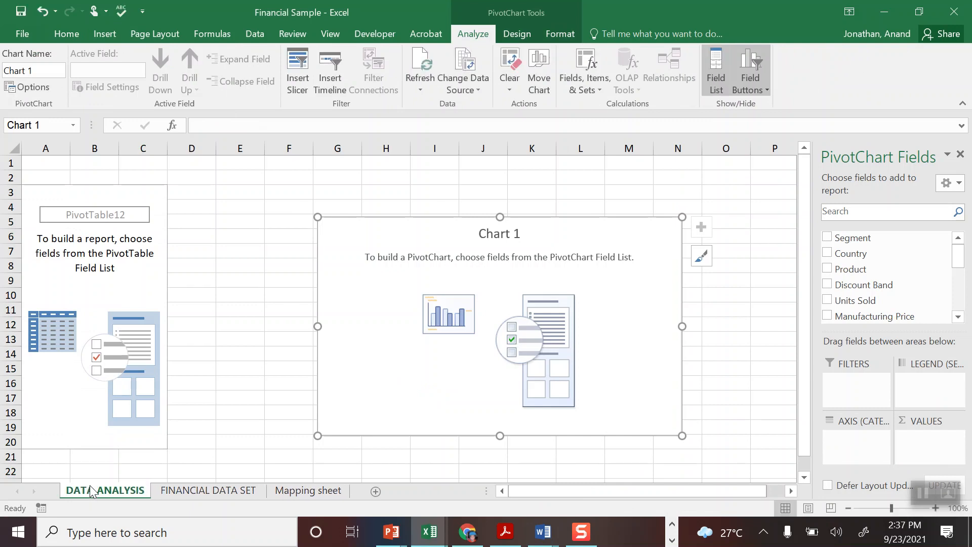
# Hide the Mapping sheet and return to the DATA ANALYSIS sheet.
pyautogui.rightClick(314, 491)
pyautogui.click(348, 440)
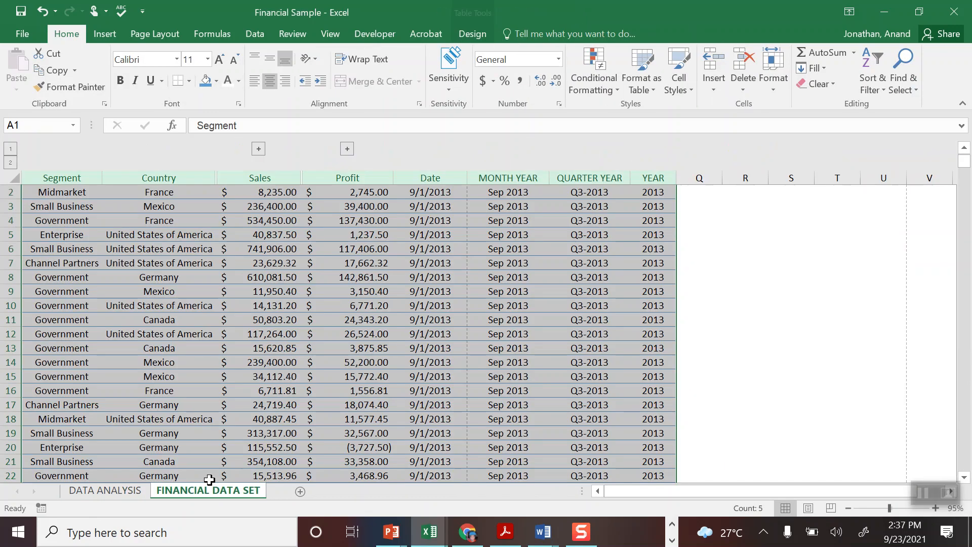
pyautogui.click(114, 492)
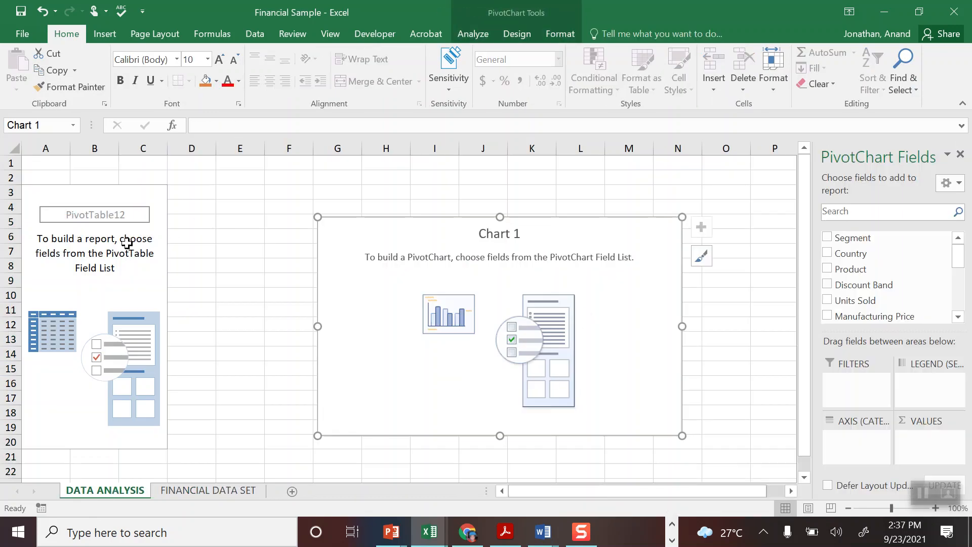
# Add the Sales and Profit fields to the PivotTable's values area.
pyautogui.click(144, 248)
pyautogui.click(88, 279)
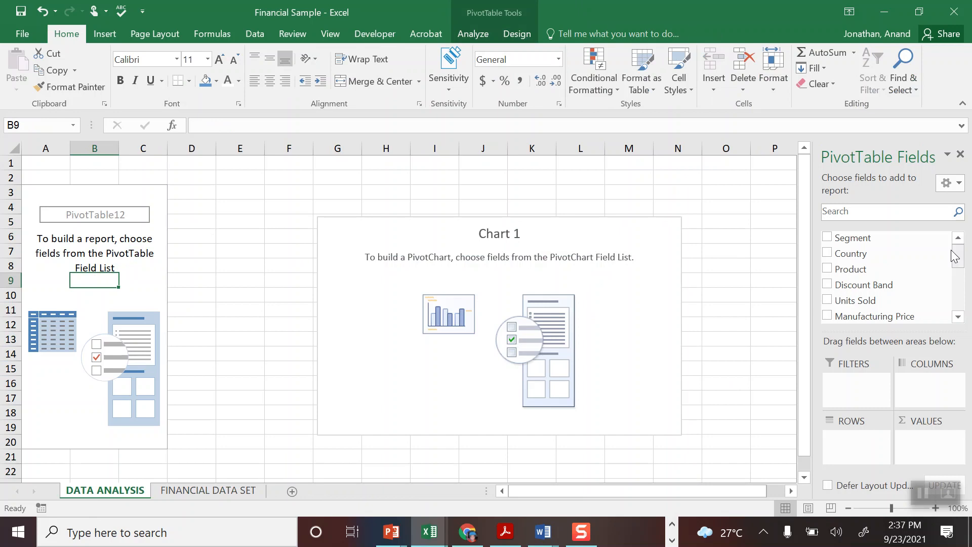
pyautogui.moveTo(959, 268); pyautogui.dragTo(961, 304)
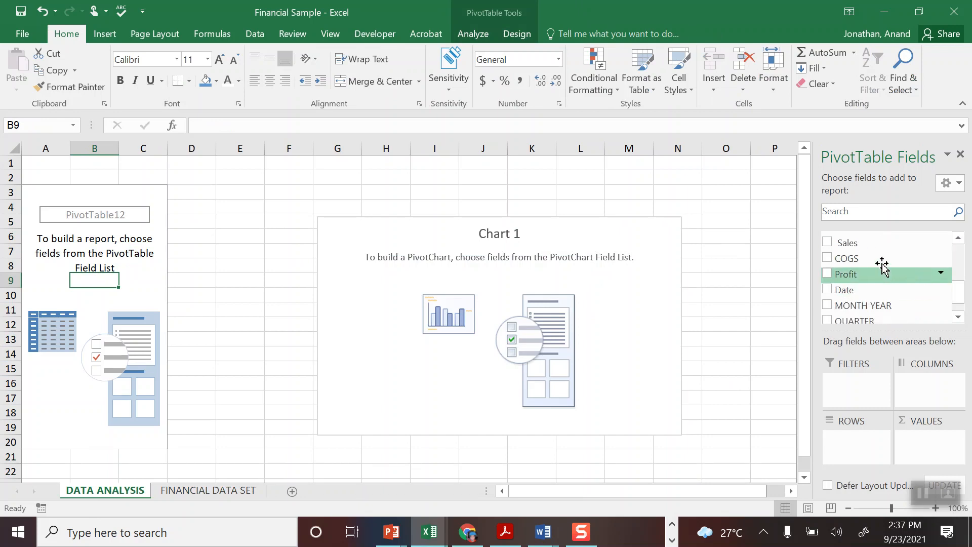
pyautogui.moveTo(865, 244); pyautogui.dragTo(955, 440)
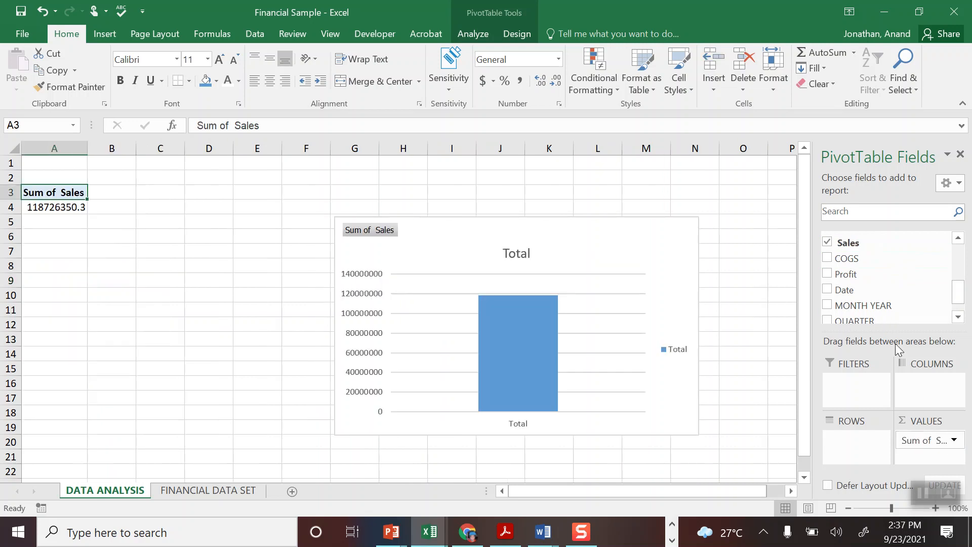
pyautogui.moveTo(868, 274); pyautogui.dragTo(934, 451)
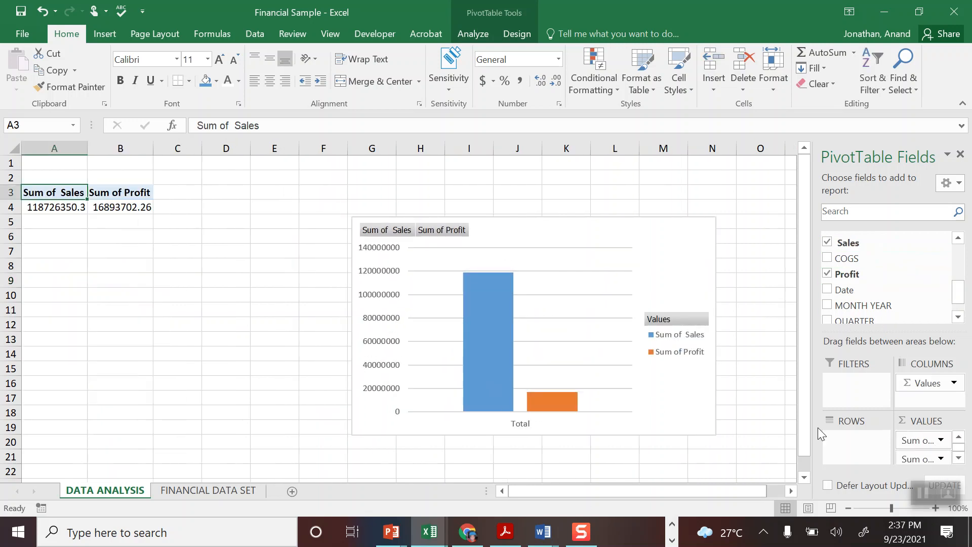
# Close the Format Chart Area and PivotChart Fields panes, keeping the pivot chart selected.
pyautogui.doubleClick(687, 230)
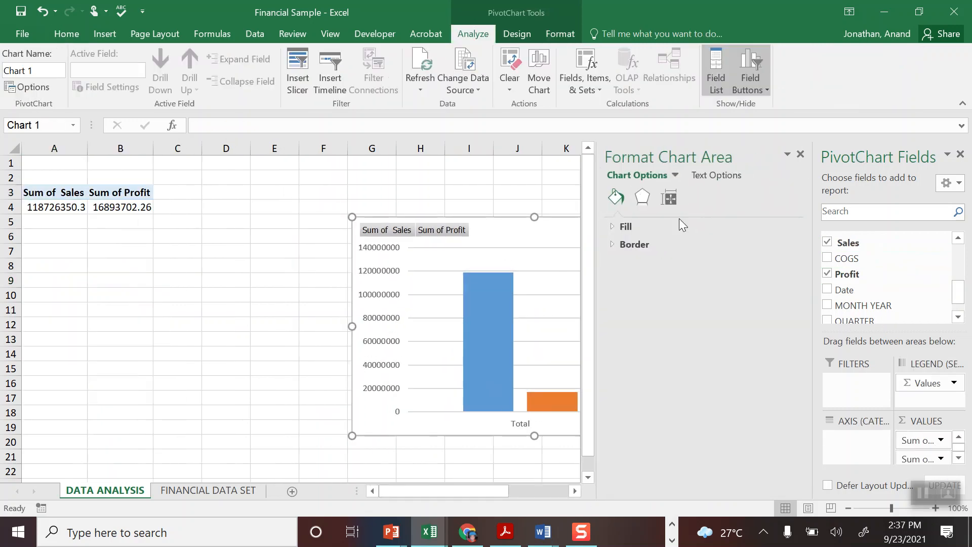
pyautogui.click(801, 155)
pyautogui.click(960, 154)
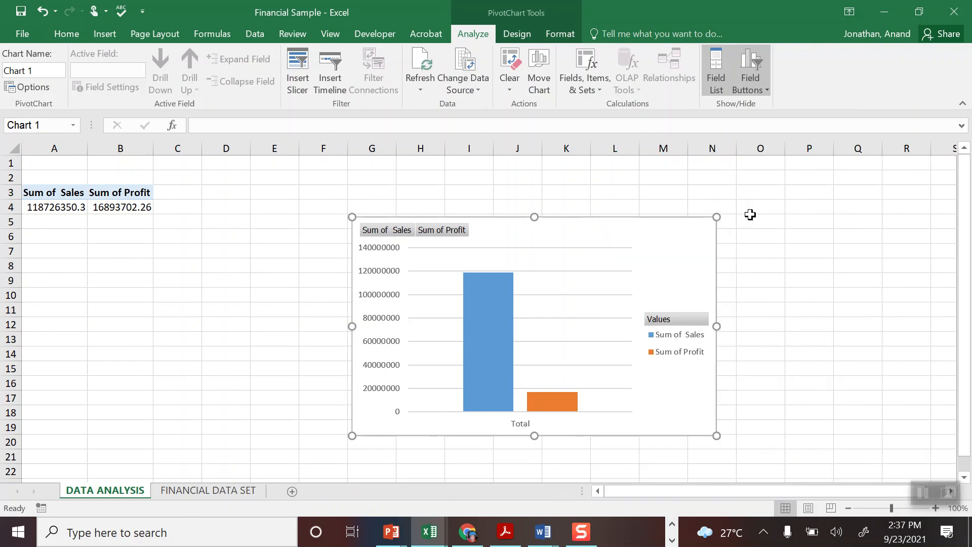
pyautogui.click(748, 239)
pyautogui.click(671, 228)
pyautogui.moveTo(658, 222); pyautogui.dragTo(523, 150)
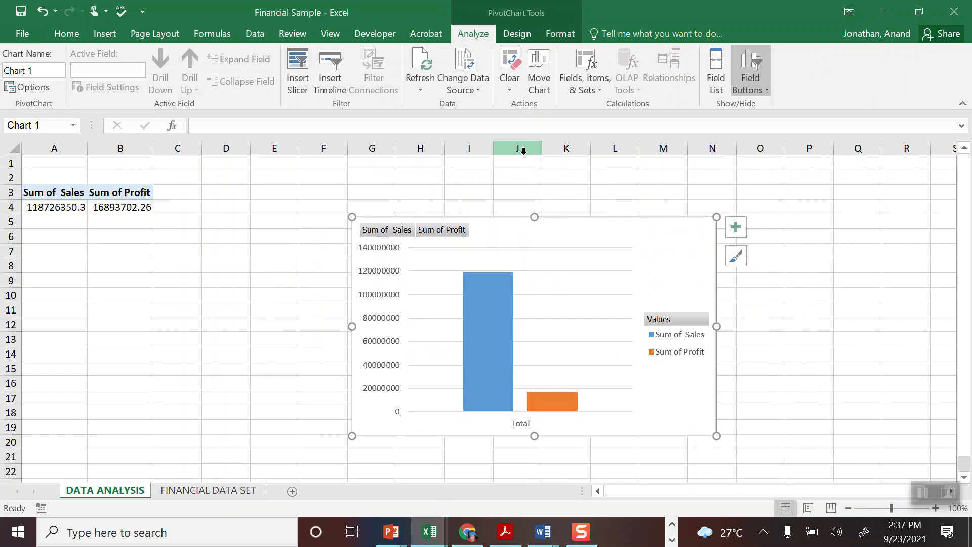
# Move the pivot chart up beside the PivotTable and display the PivotTable's field list.
pyautogui.moveTo(675, 228); pyautogui.dragTo(525, 171)
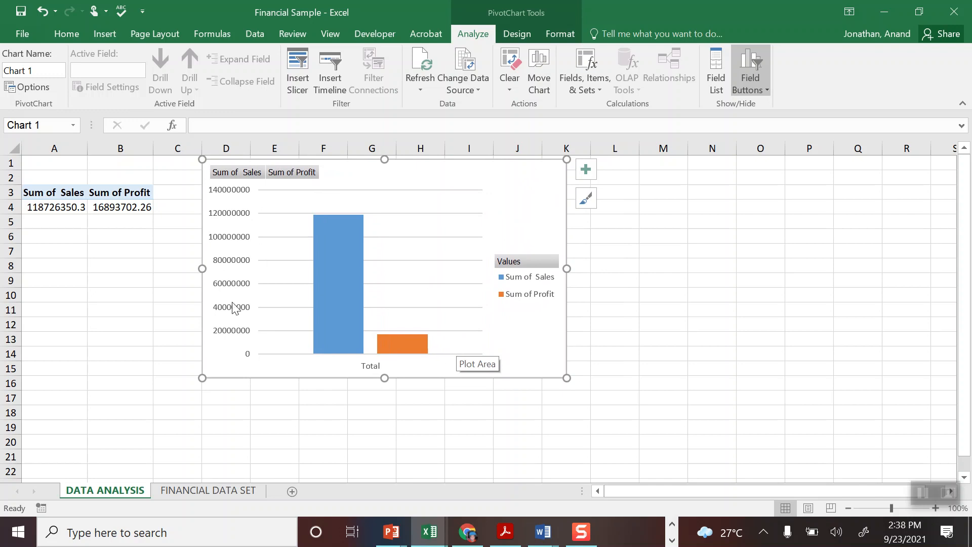
pyautogui.click(77, 214)
pyautogui.click(99, 194)
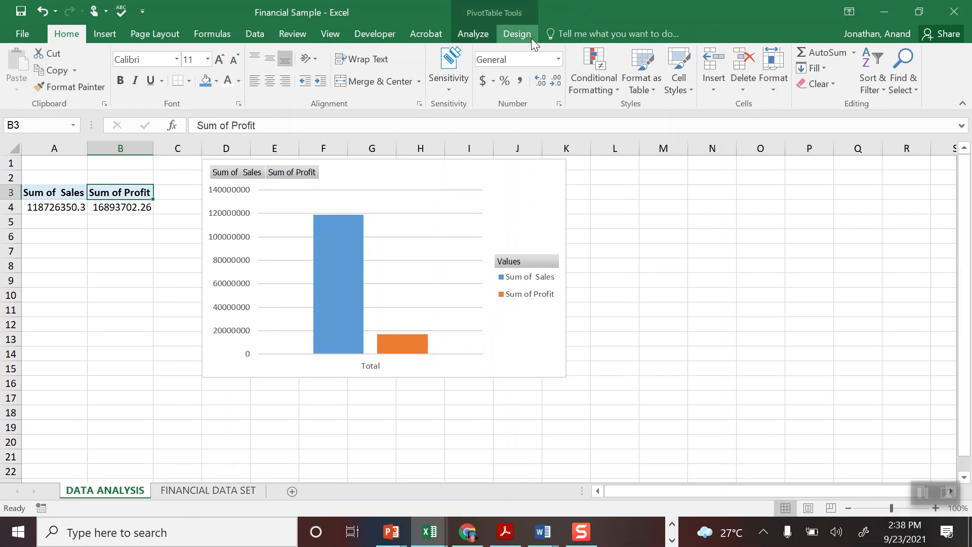
pyautogui.click(471, 35)
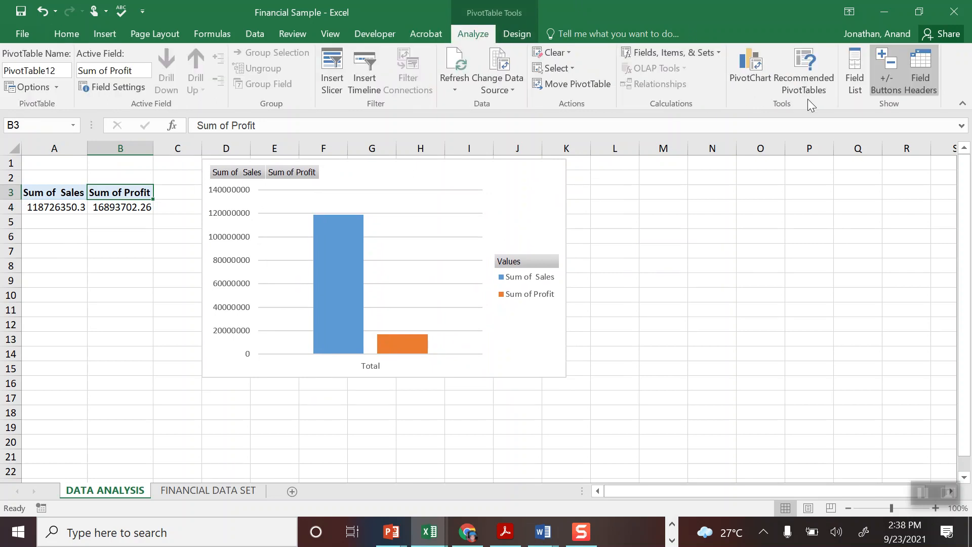
pyautogui.click(855, 76)
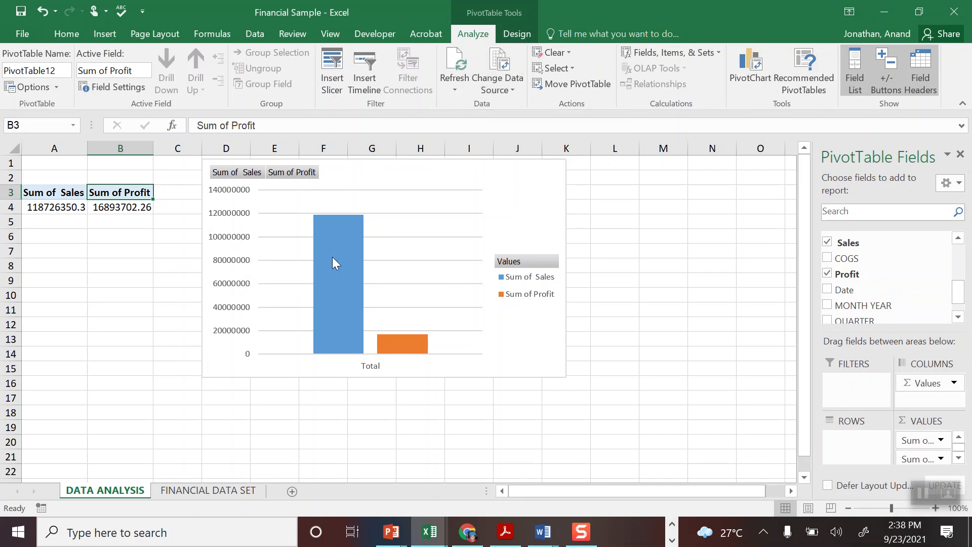
# Set the PivotTable's data source to the financials table.
pyautogui.click(515, 88)
pyautogui.click(499, 78)
pyautogui.click(501, 106)
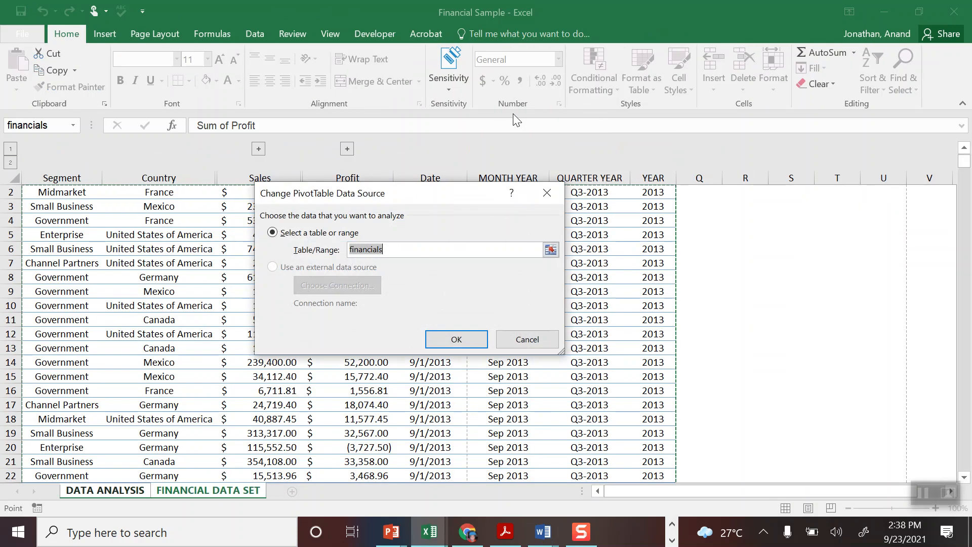
pyautogui.hotkey('ctrl', 'Left')
pyautogui.hotkey('ctrl', 'Up')
pyautogui.write('financials')
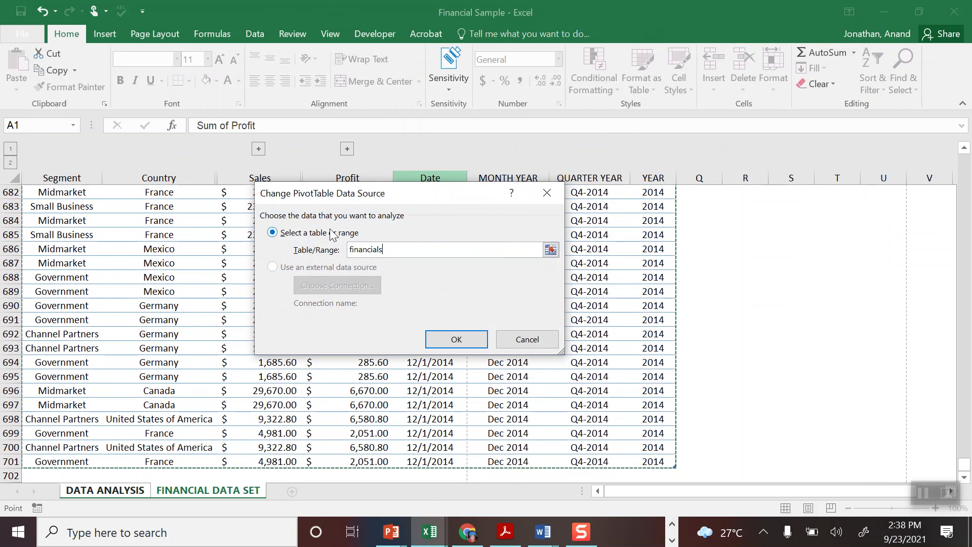
pyautogui.press('Return')
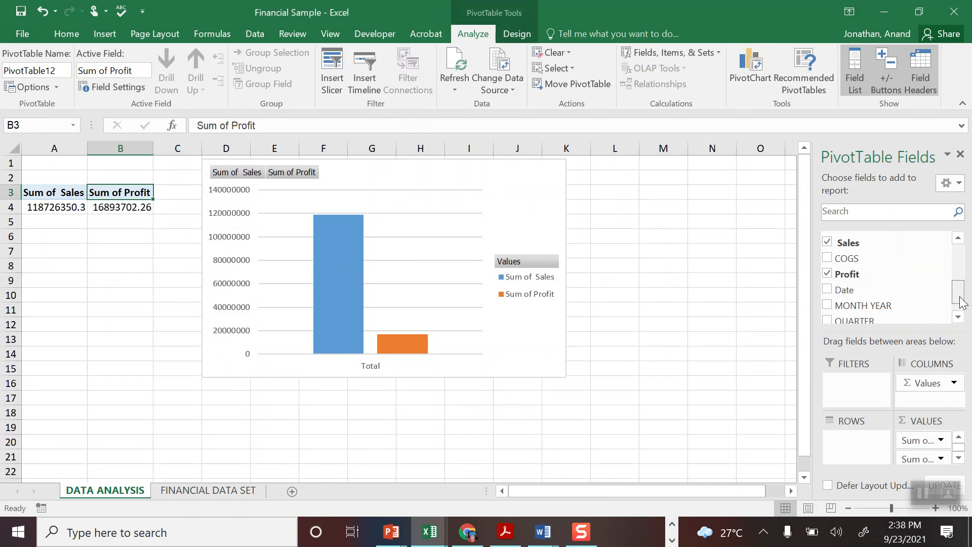
# Add the MONTH YEAR field to the PivotTable's rows and enlarge the pivot chart so its month labels fit.
pyautogui.moveTo(962, 302); pyautogui.dragTo(962, 310)
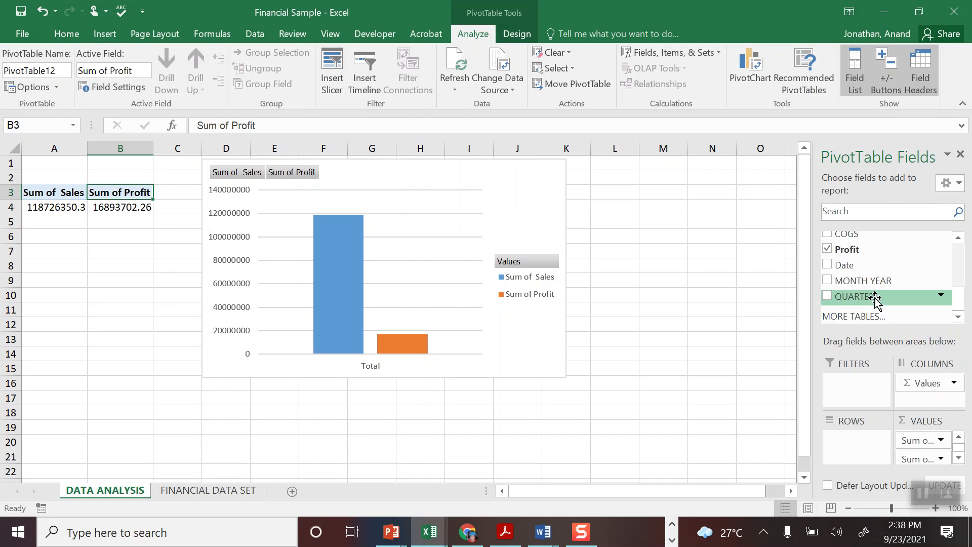
pyautogui.moveTo(873, 282); pyautogui.dragTo(855, 441)
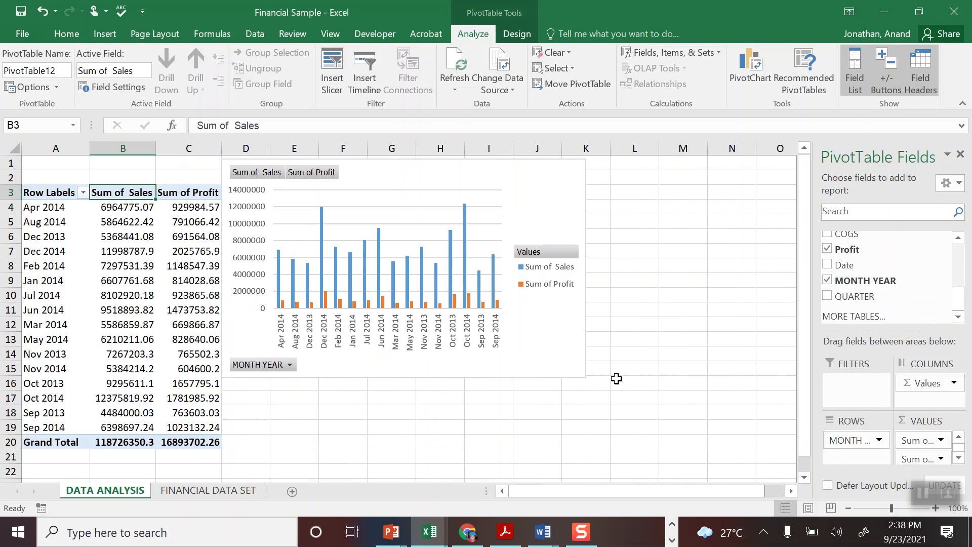
pyautogui.click(581, 371)
pyautogui.moveTo(580, 373); pyautogui.dragTo(751, 411)
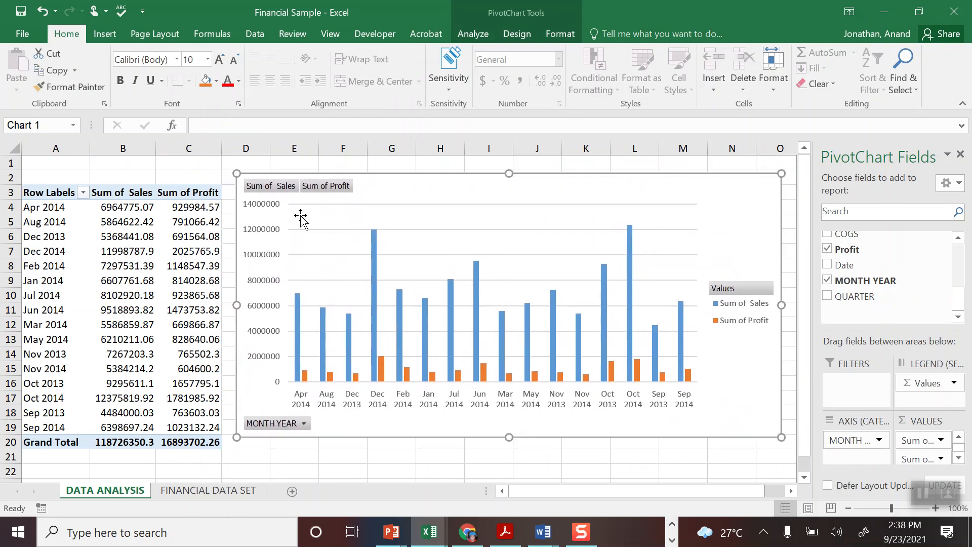
pyautogui.rightClick(268, 190)
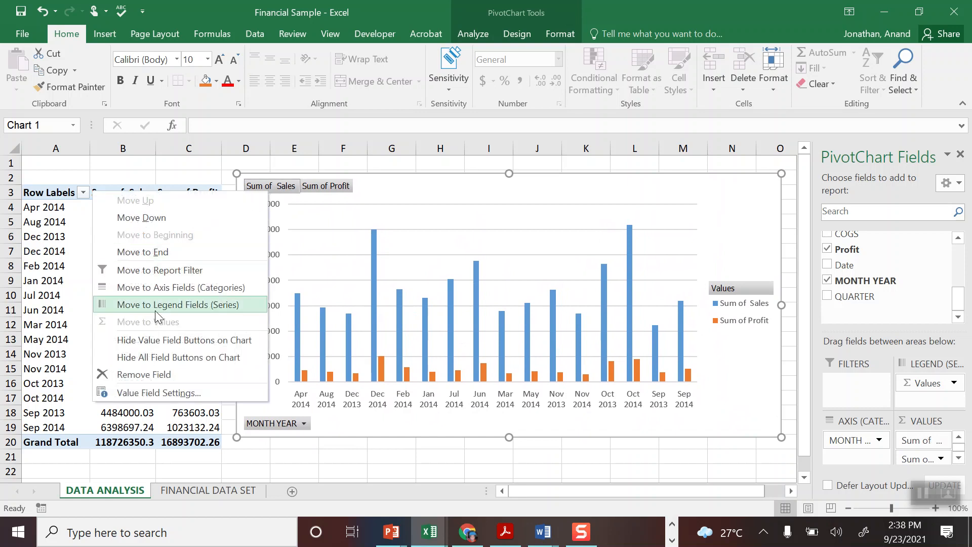
pyautogui.click(152, 357)
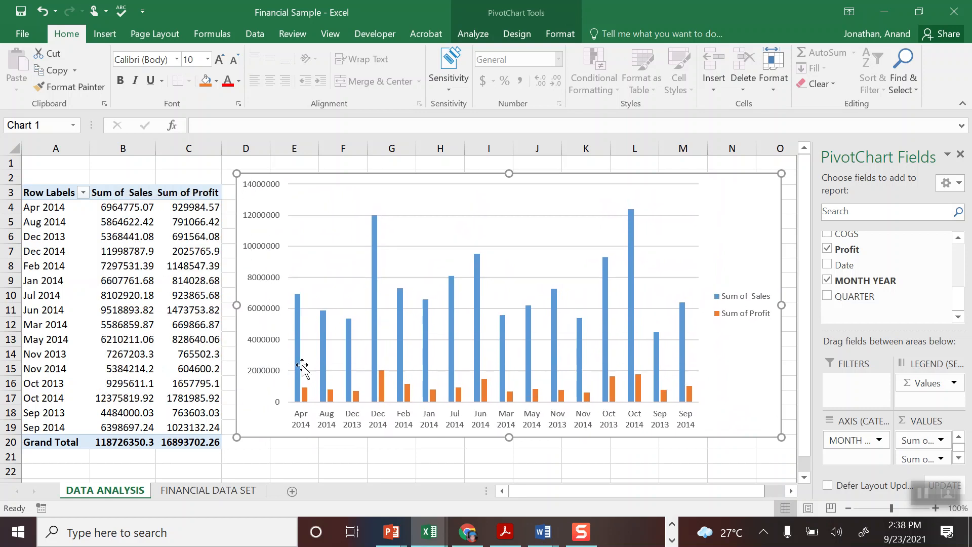
pyautogui.hotkey('ctrl', 'z')
# Hide all field buttons on the pivot chart and adjust the chart's position beside the PivotTable.
pyautogui.rightClick(272, 187)
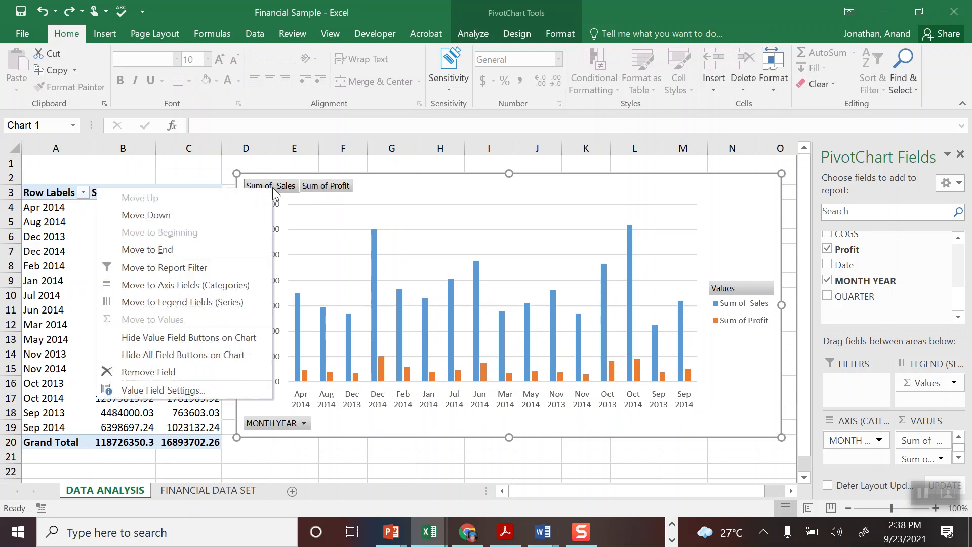
pyautogui.click(184, 353)
pyautogui.moveTo(249, 421); pyautogui.dragTo(243, 411)
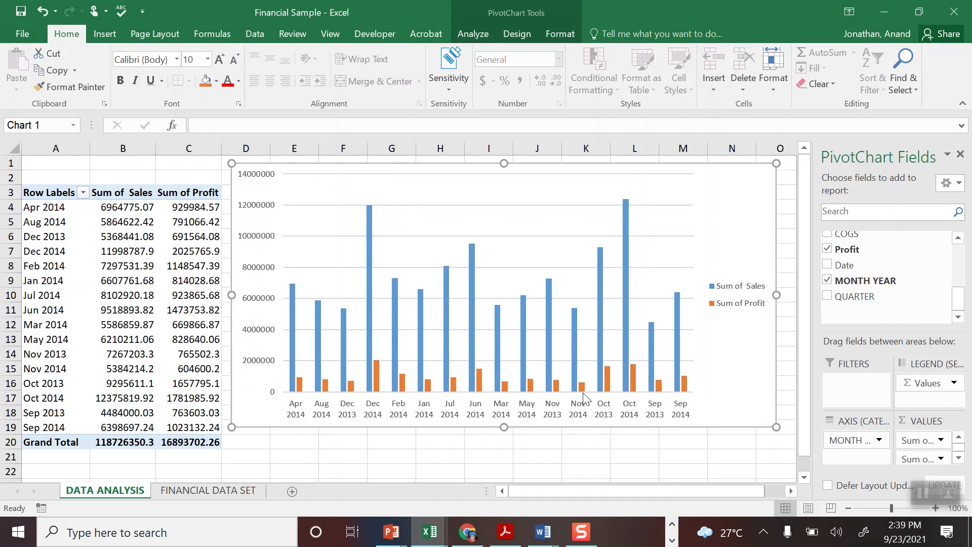
pyautogui.moveTo(763, 401); pyautogui.dragTo(763, 415)
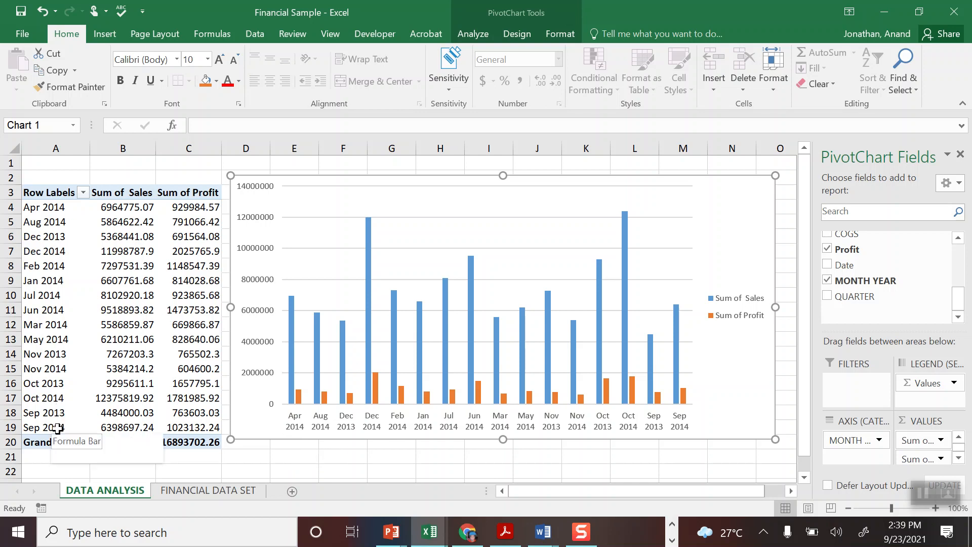
# Try sorting the PivotTable's MONTH YEAR labels in descending order, then undo the sort.
pyautogui.rightClick(59, 431)
pyautogui.rightClick(54, 412)
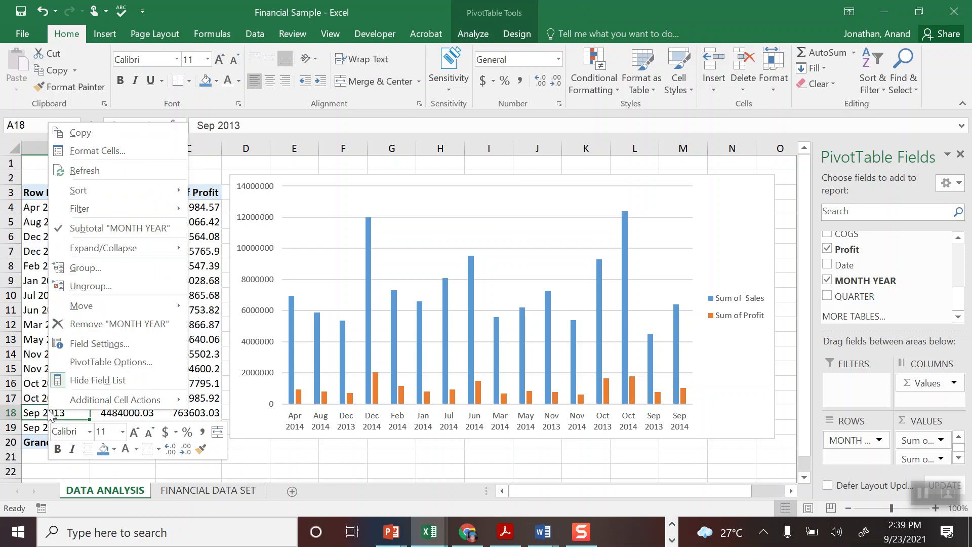
pyautogui.press('Escape')
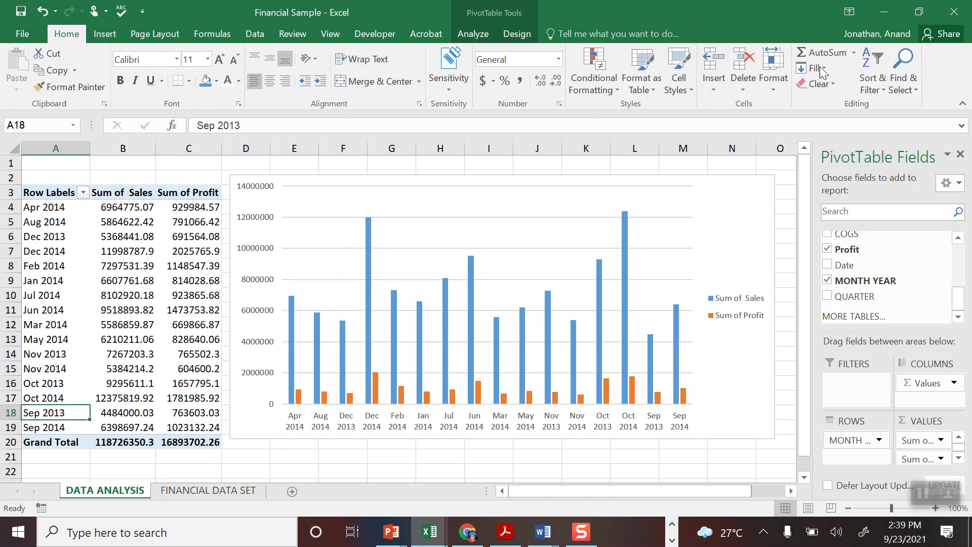
pyautogui.click(874, 75)
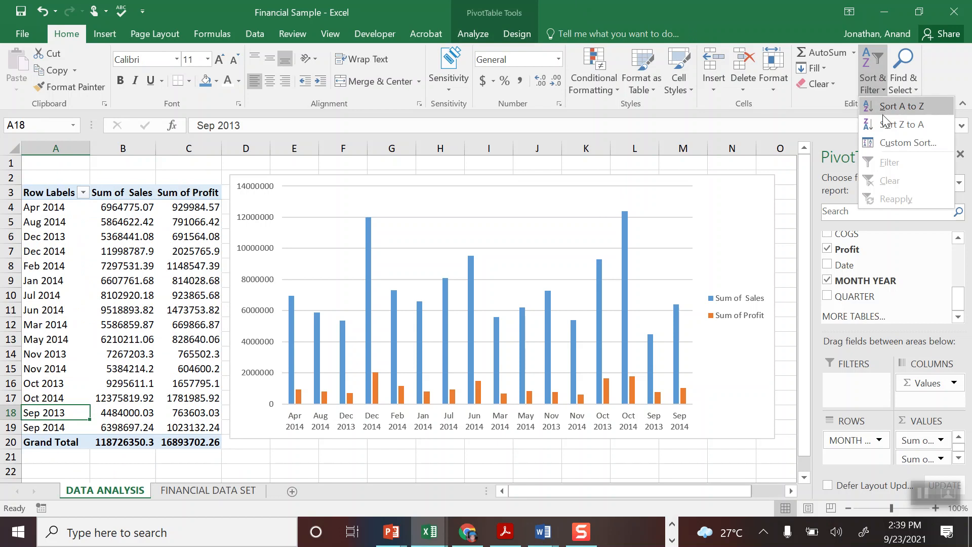
pyautogui.click(922, 142)
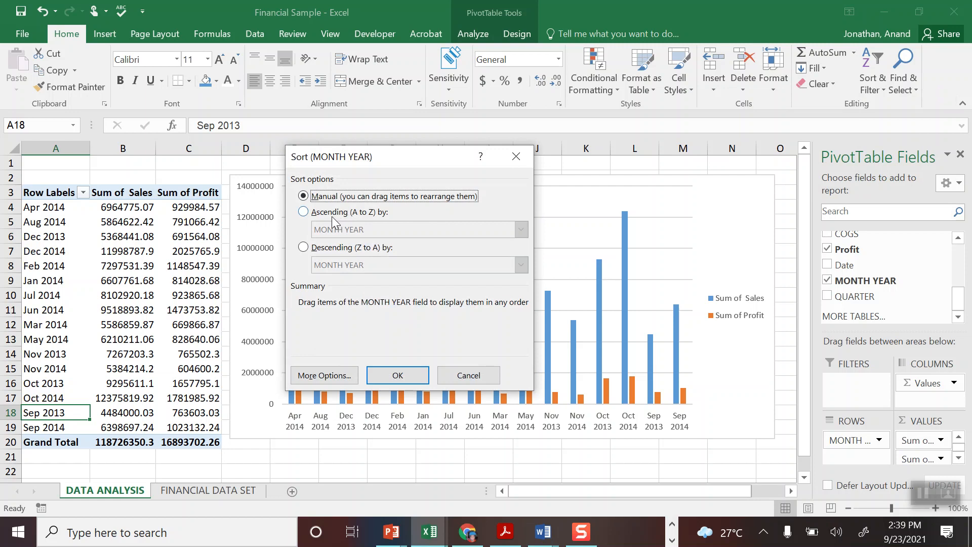
pyautogui.click(325, 249)
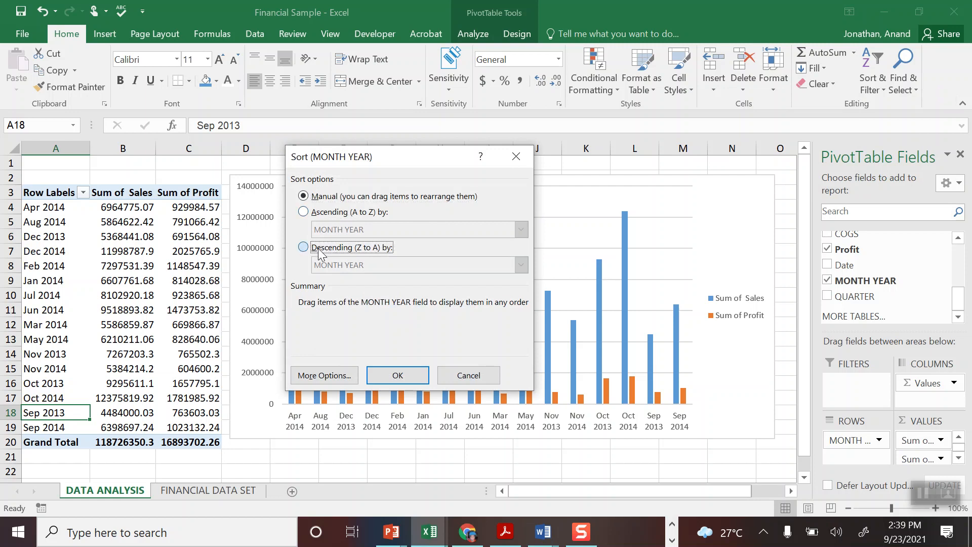
pyautogui.click(387, 376)
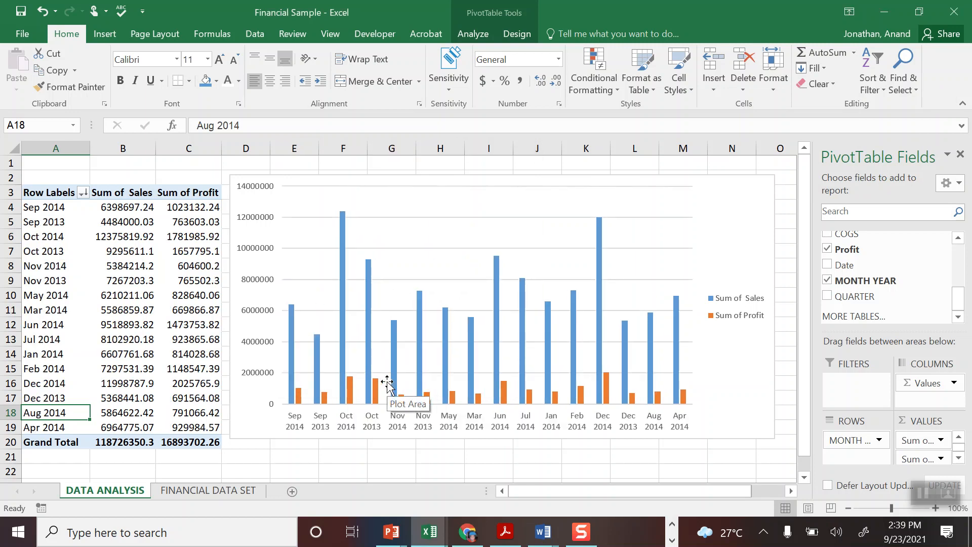
pyautogui.hotkey('ctrl', 'z')
# Move the Sep 2013 row to the first position in the PivotTable's month list.
pyautogui.click(46, 214)
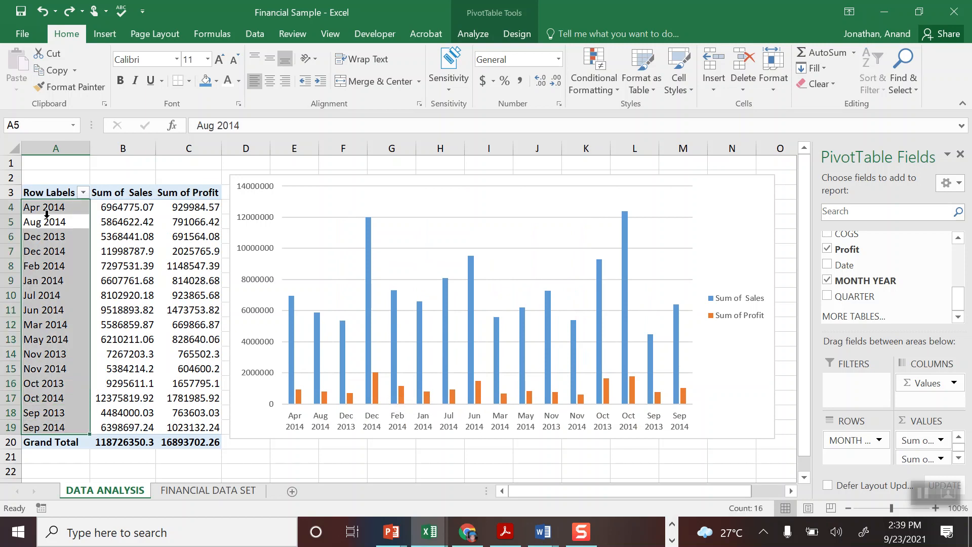
pyautogui.click(35, 309)
pyautogui.click(27, 421)
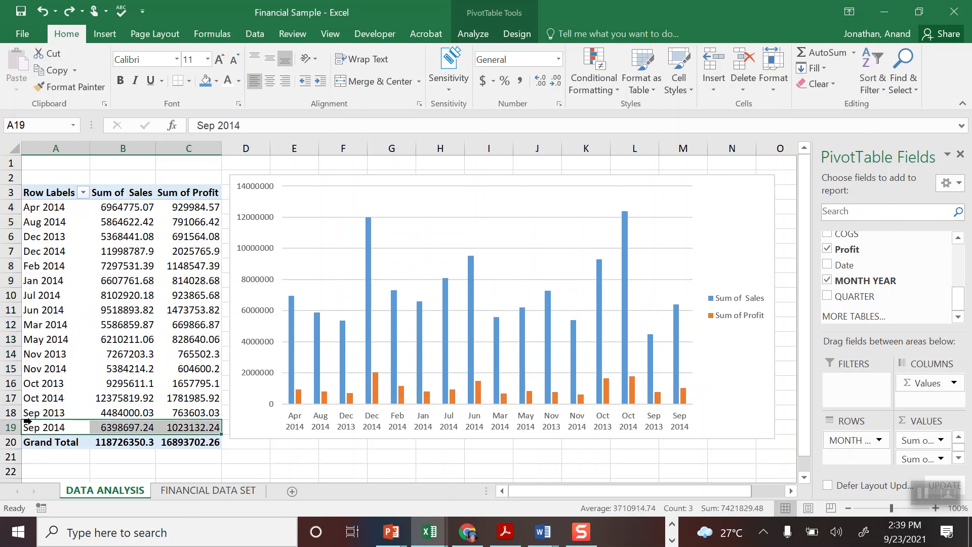
pyautogui.click(23, 413)
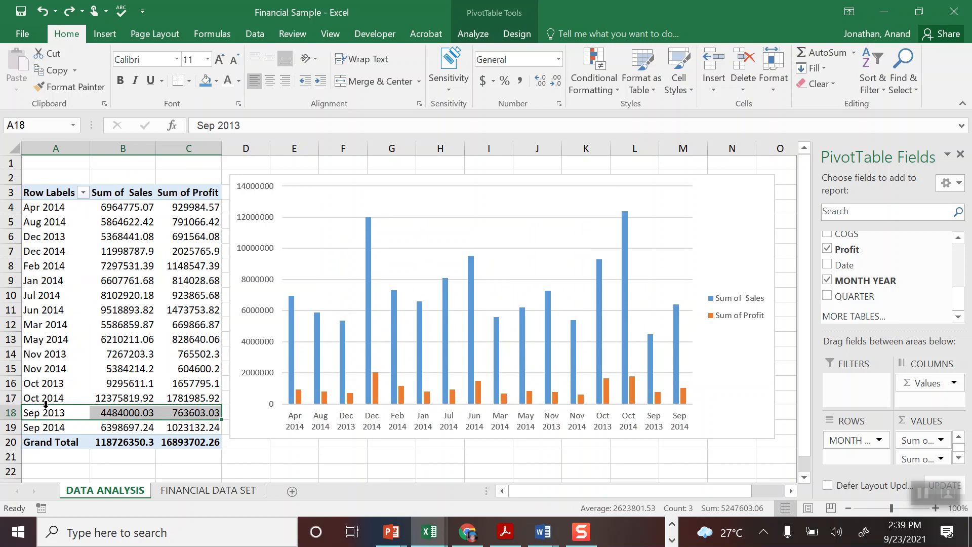
pyautogui.moveTo(53, 405); pyautogui.dragTo(62, 197)
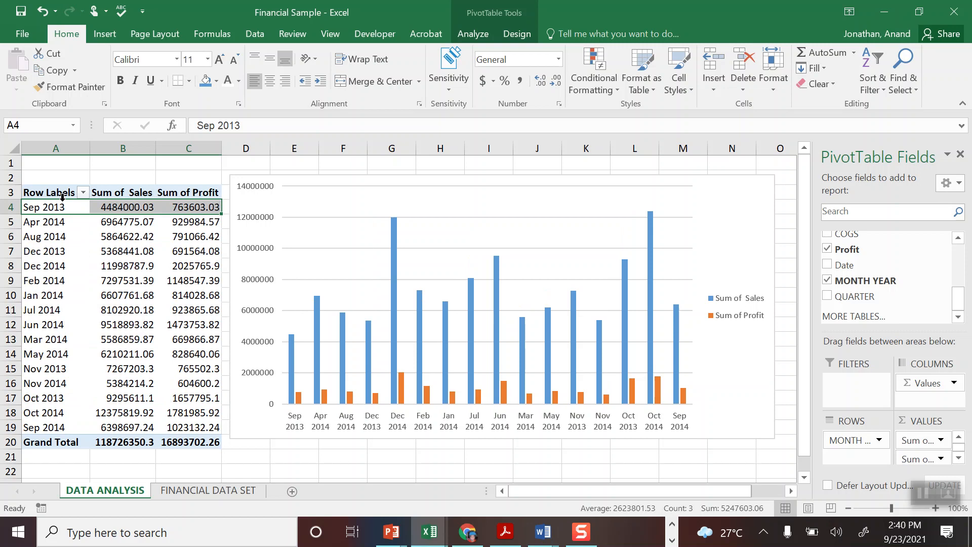
# Examine the MONTH YEAR and QUARTER YEAR columns at the start of the FINANCIAL DATA SET sheet, and return to DATA ANALYSIS.
pyautogui.click(172, 491)
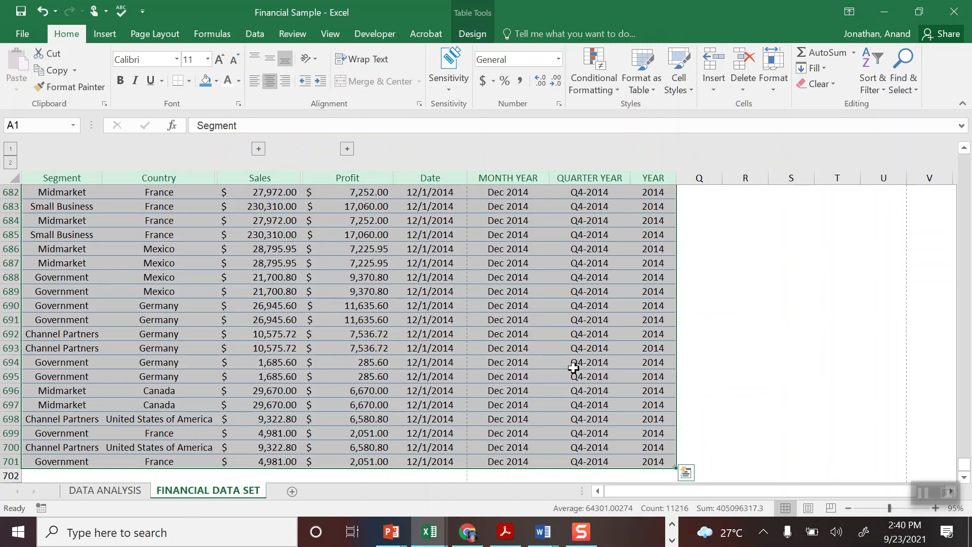
pyautogui.click(672, 291)
pyautogui.moveTo(965, 468); pyautogui.dragTo(966, 127)
pyautogui.click(512, 221)
pyautogui.click(607, 240)
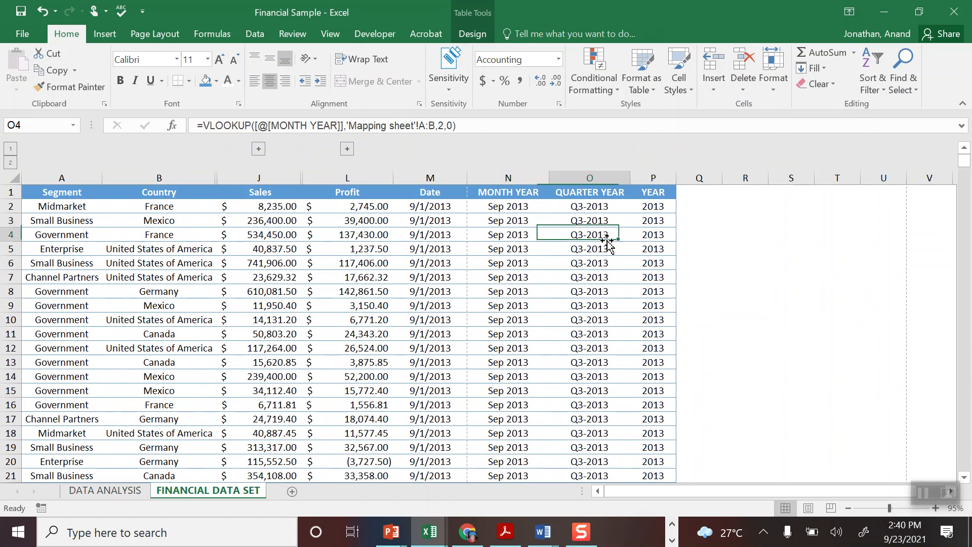
pyautogui.click(135, 495)
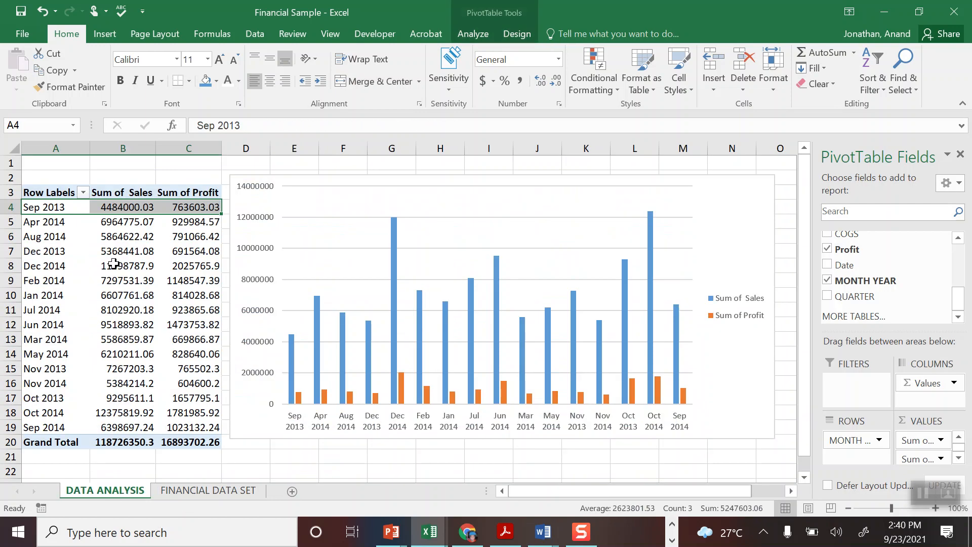
# Move the Oct 2013 row directly below Sep 2013 in the PivotTable.
pyautogui.click(64, 224)
pyautogui.click(63, 216)
pyautogui.click(47, 398)
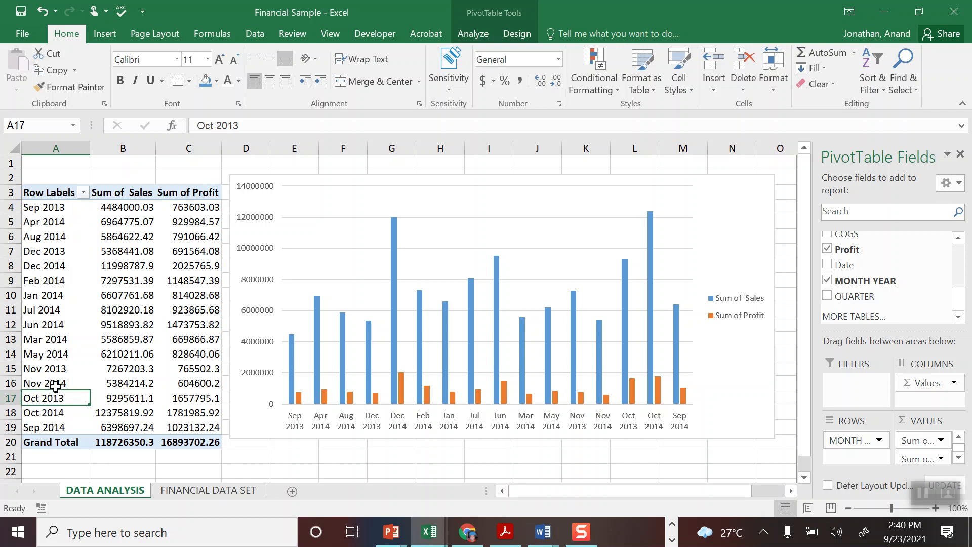
pyautogui.moveTo(50, 391); pyautogui.dragTo(61, 215)
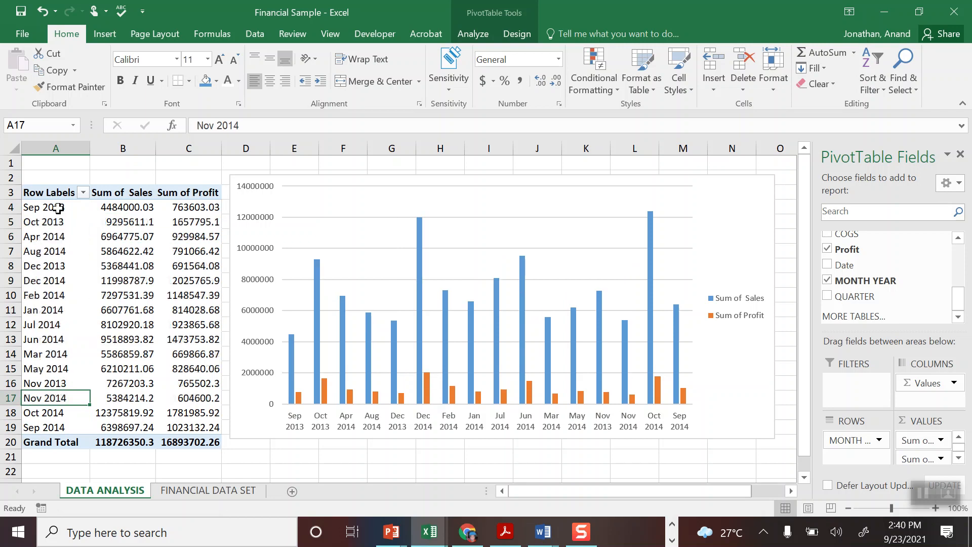
# Move the Nov 2013 row directly below Oct 2013 and the Dec 2013 row directly below Nov 2013.
pyautogui.click(51, 382)
pyautogui.moveTo(50, 382); pyautogui.dragTo(51, 225)
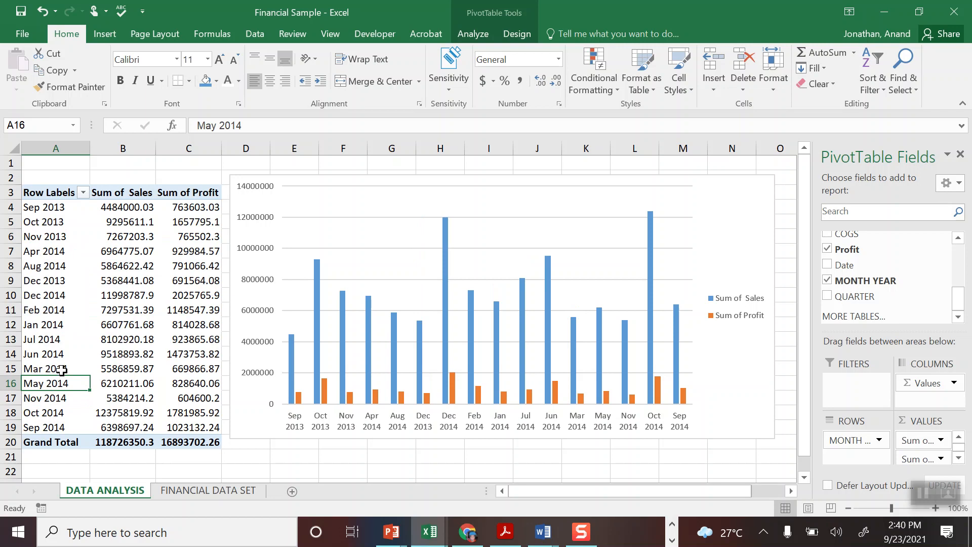
pyautogui.click(39, 280)
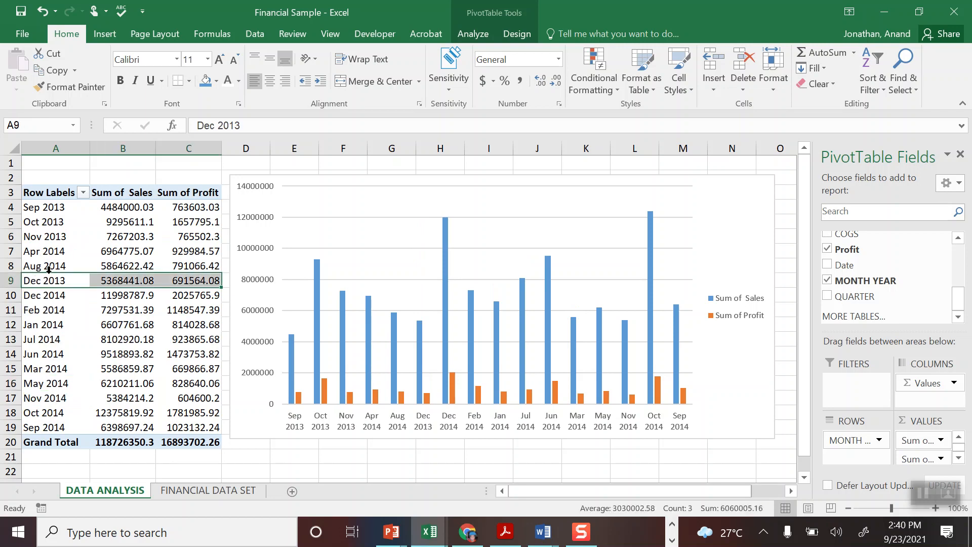
pyautogui.moveTo(41, 273); pyautogui.dragTo(53, 242)
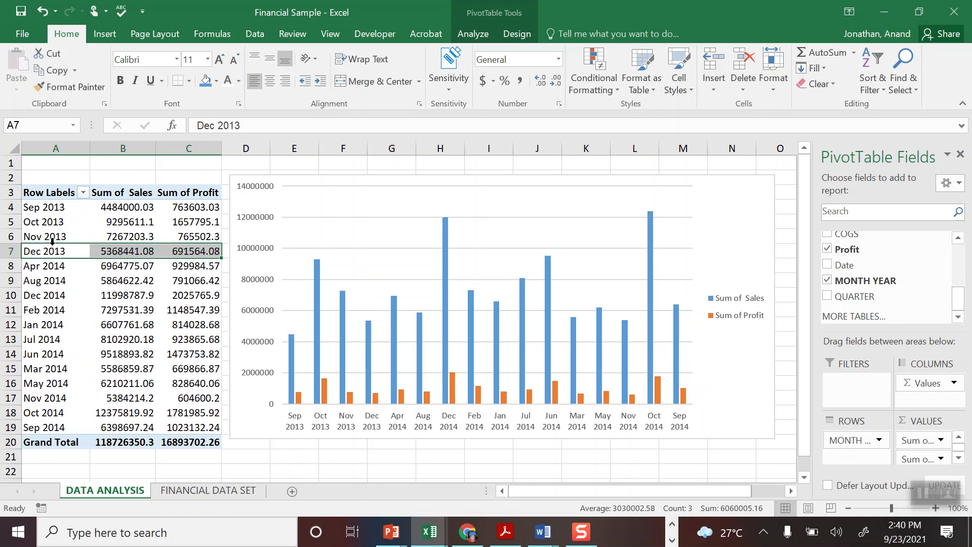
# Move the Dec 2014 row directly below Dec 2013 in the PivotTable's month list.
pyautogui.click(39, 325)
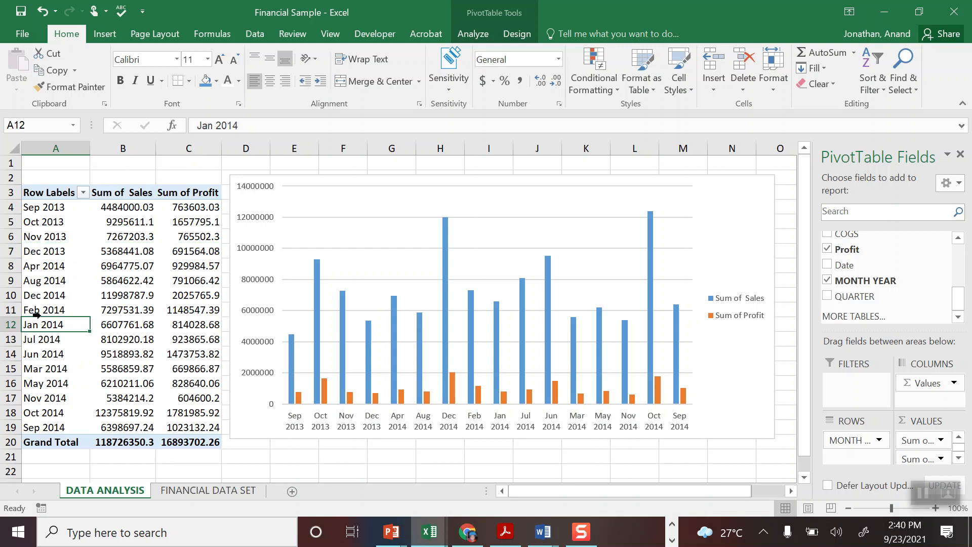
pyautogui.click(48, 314)
pyautogui.moveTo(49, 320); pyautogui.dragTo(50, 290)
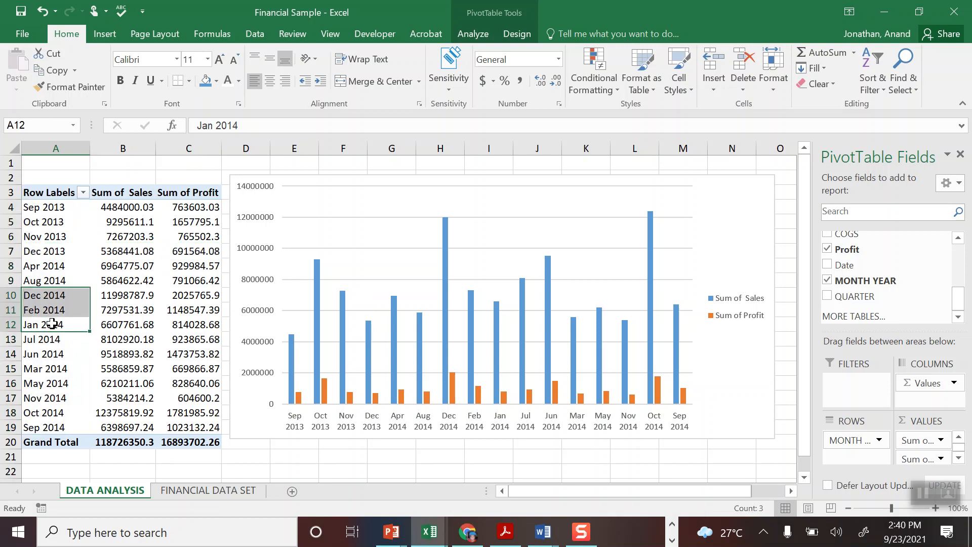
pyautogui.click(52, 323)
pyautogui.click(31, 288)
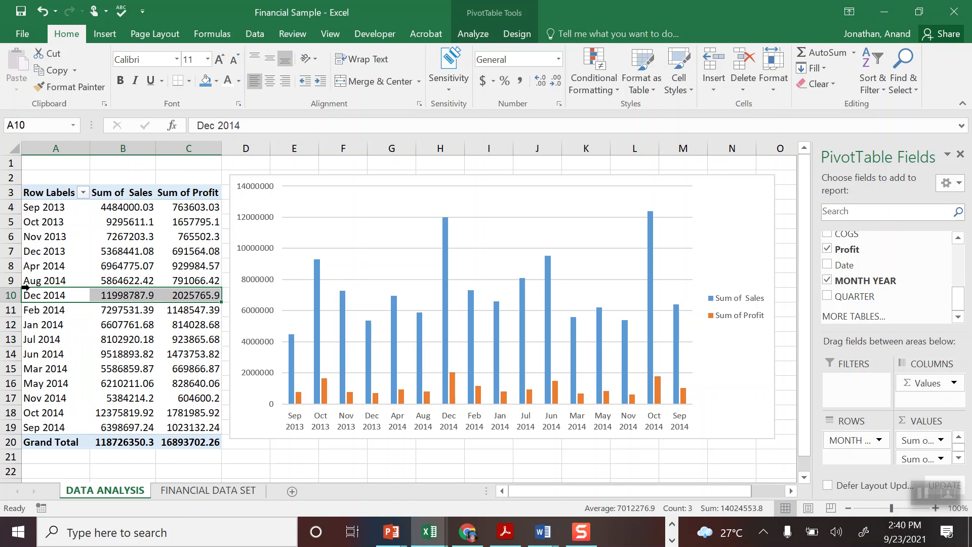
pyautogui.moveTo(44, 290); pyautogui.dragTo(54, 256)
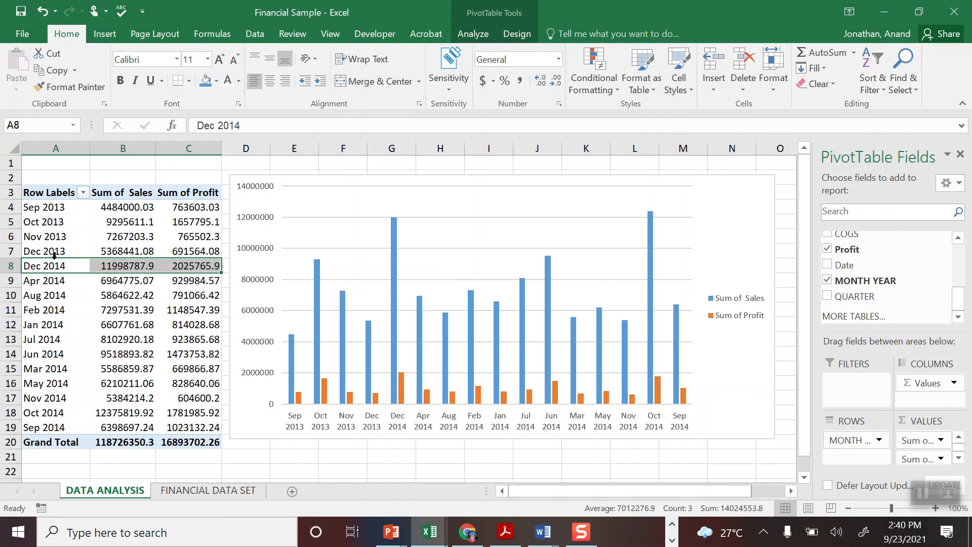
# Move the Feb 2014 row directly below Dec 2014 and the Jan 2014 row directly above Feb 2014.
pyautogui.click(48, 312)
pyautogui.click(48, 299)
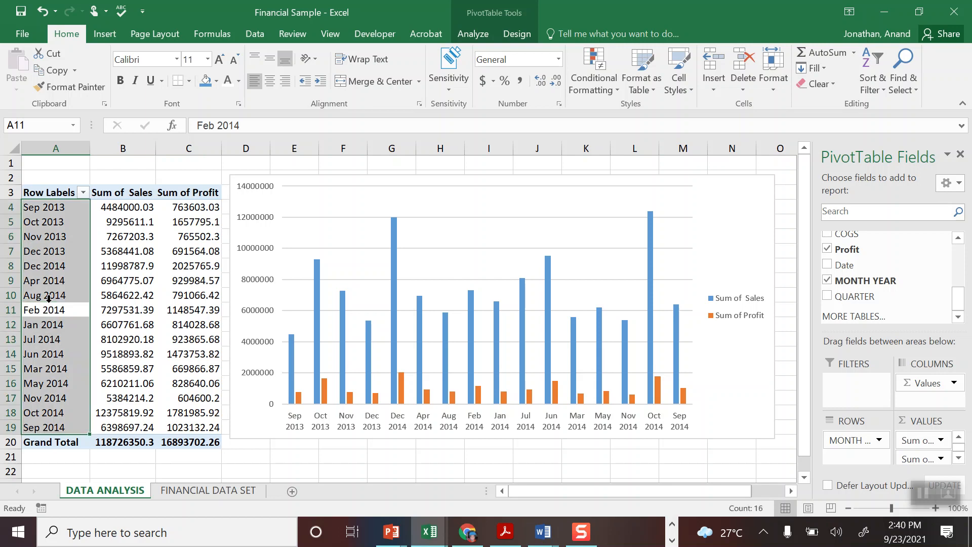
pyautogui.click(33, 306)
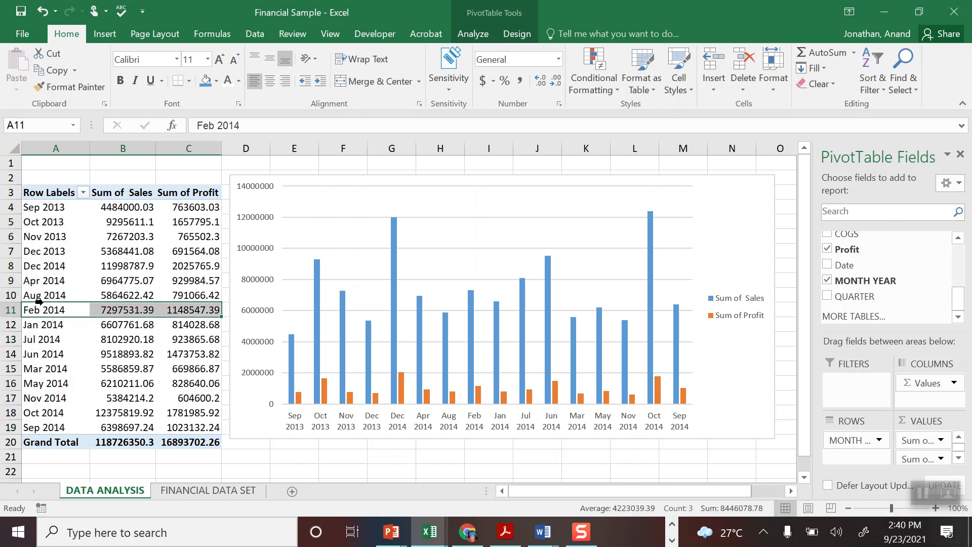
pyautogui.moveTo(39, 301); pyautogui.dragTo(52, 272)
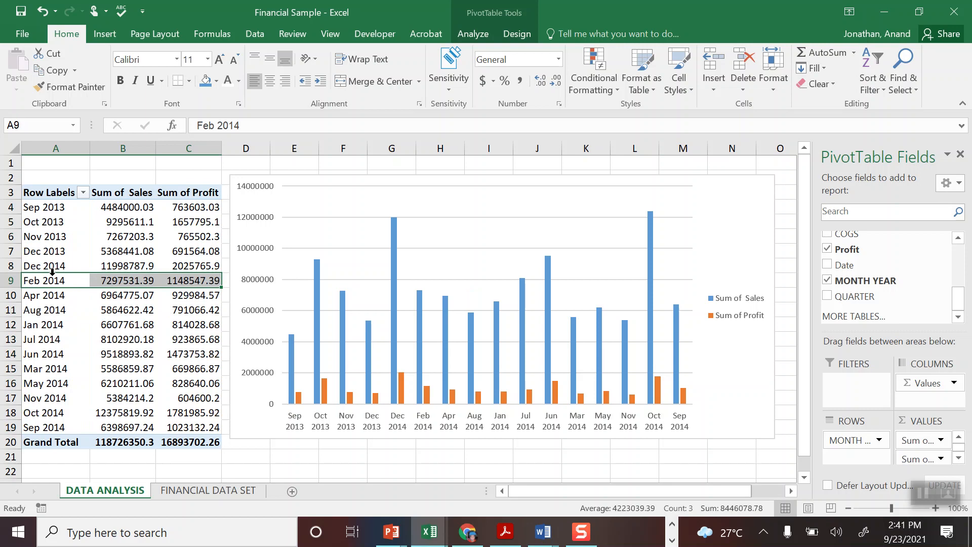
pyautogui.click(58, 323)
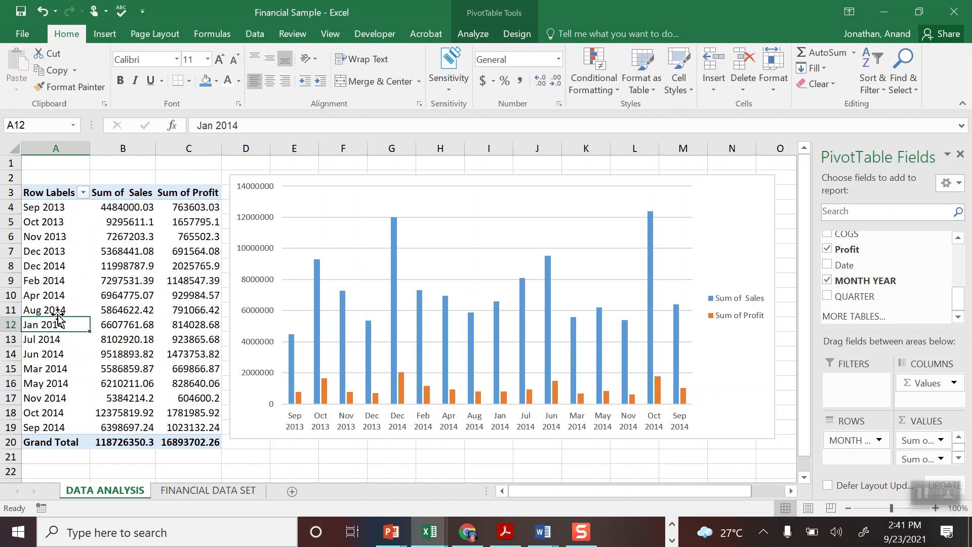
pyautogui.moveTo(58, 319); pyautogui.dragTo(60, 276)
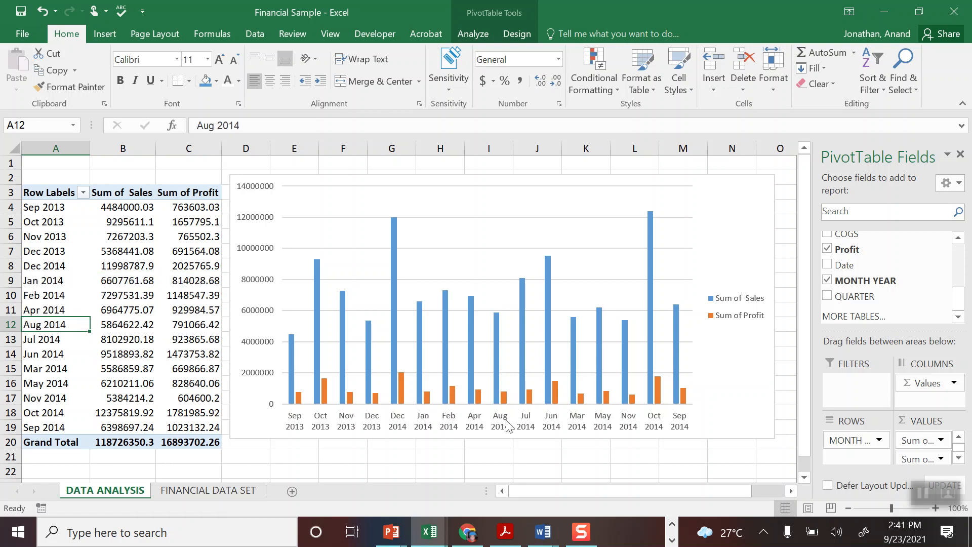
# Move the Mar 2014 row directly below Feb 2014 in the PivotTable.
pyautogui.click(900, 508)
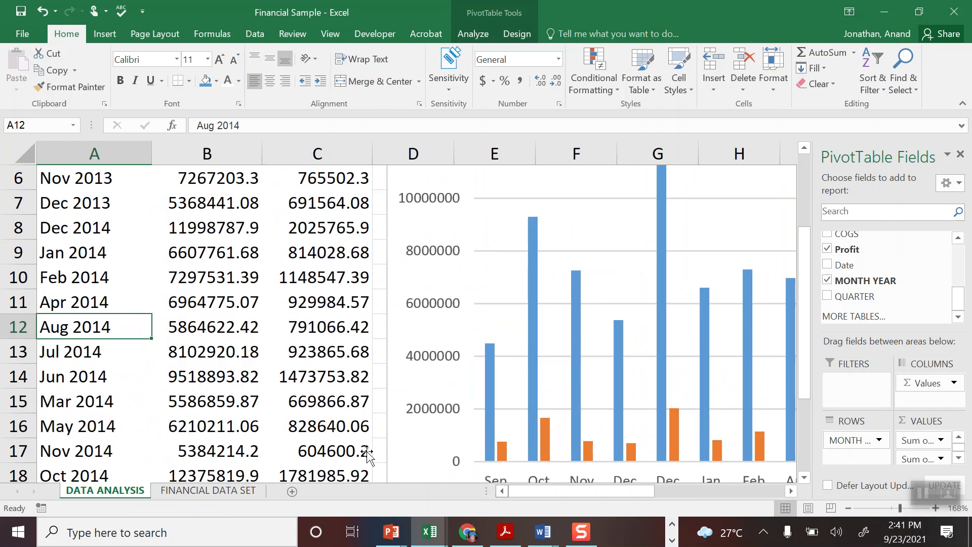
pyautogui.click(106, 341)
pyautogui.click(83, 290)
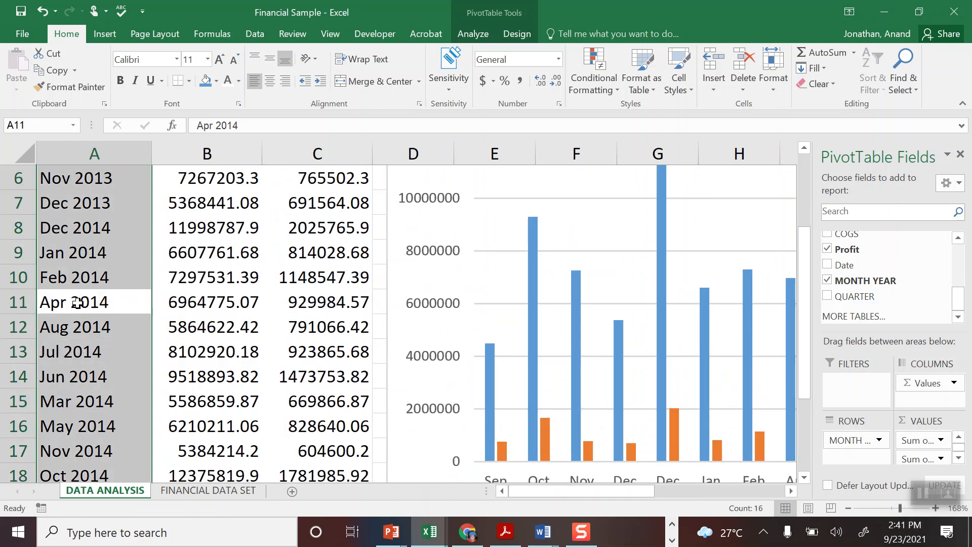
pyautogui.click(64, 407)
pyautogui.click(60, 428)
pyautogui.click(52, 409)
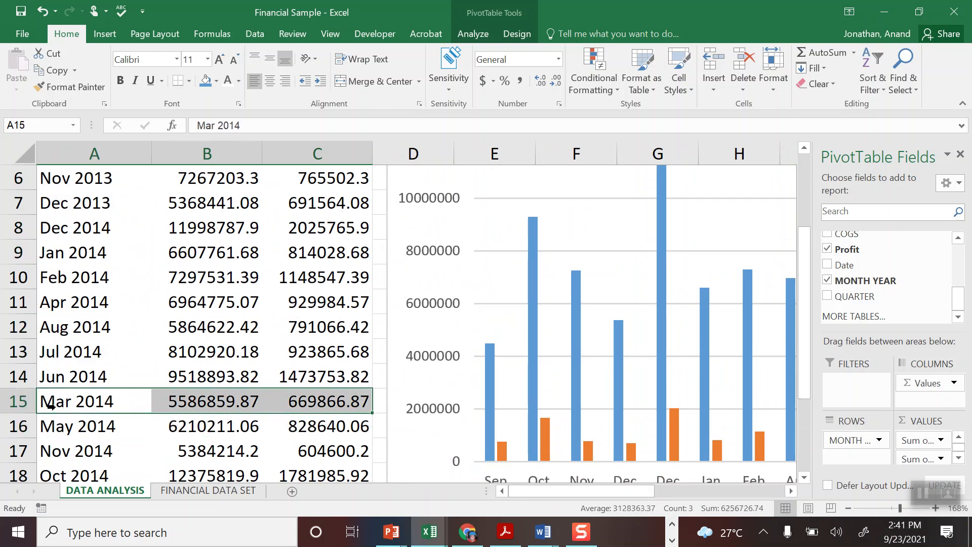
pyautogui.moveTo(77, 392); pyautogui.dragTo(81, 282)
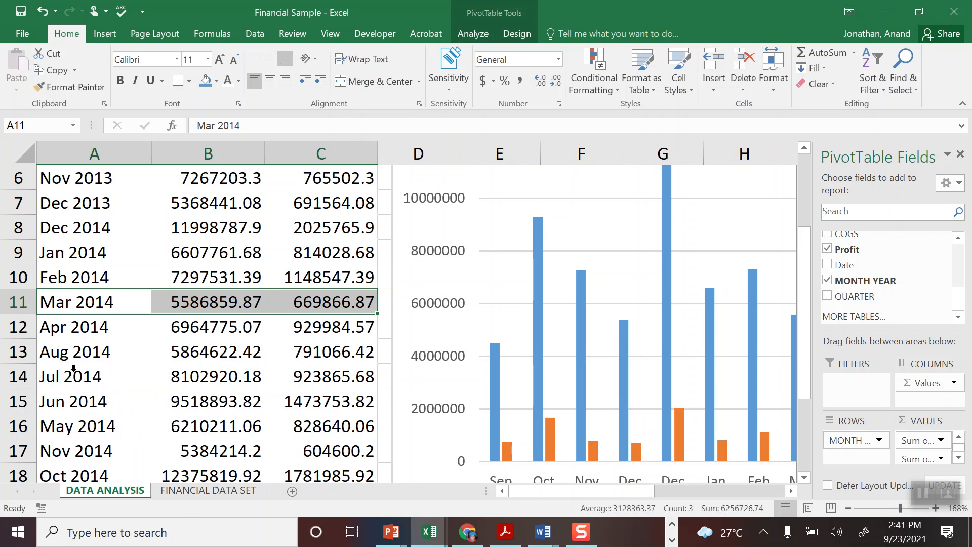
# Move the May 2014 row directly below Apr 2014 in the PivotTable.
pyautogui.click(71, 335)
pyautogui.click(73, 429)
pyautogui.moveTo(85, 413); pyautogui.dragTo(91, 333)
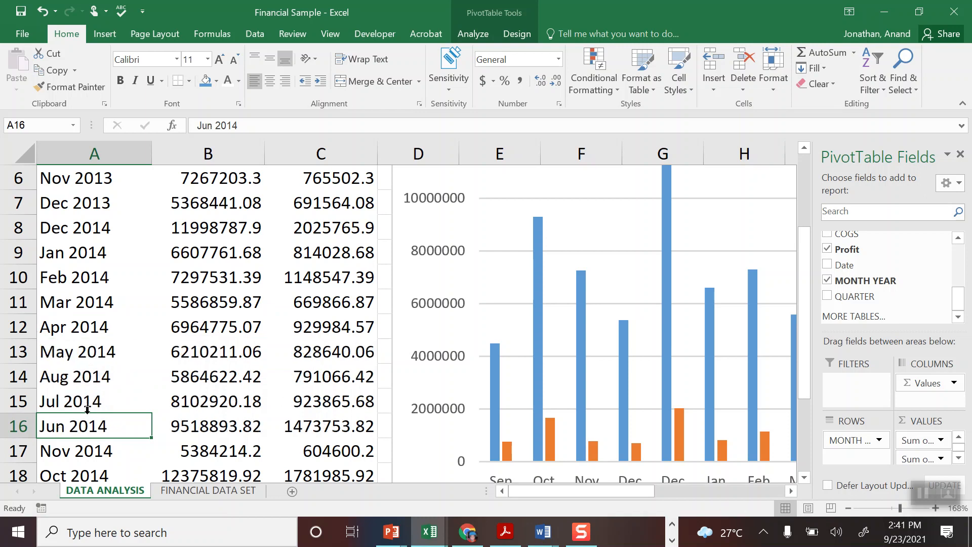
# Rearrange the rows following May 2014 into the order Jun 2014, Jul 2014, Aug 2014.
pyautogui.moveTo(90, 413); pyautogui.dragTo(94, 400)
pyautogui.click(88, 377)
pyautogui.moveTo(86, 362); pyautogui.dragTo(84, 430)
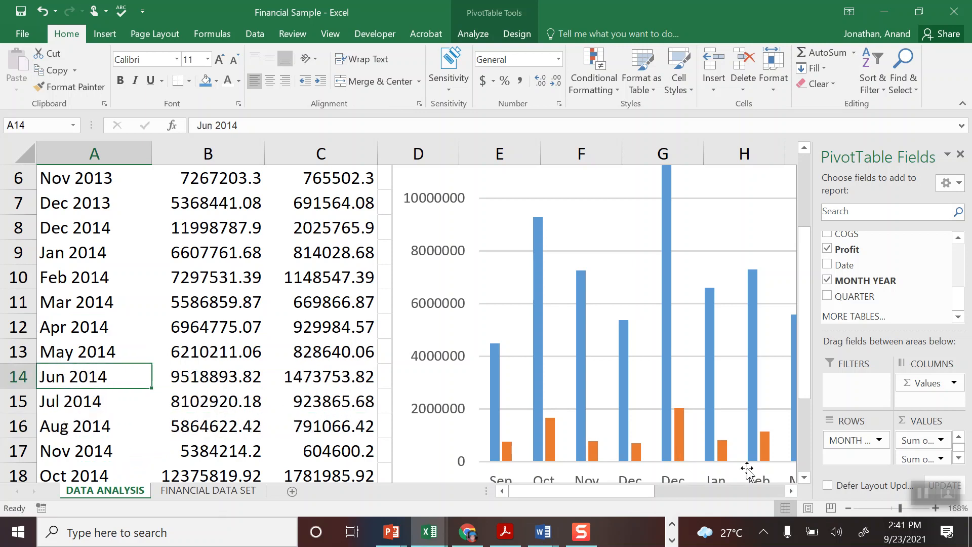
# Move the Sep 2014 row directly below Aug 2014 and the Oct 2014 row directly below Sep 2014.
pyautogui.scroll(-2, 809, 486)
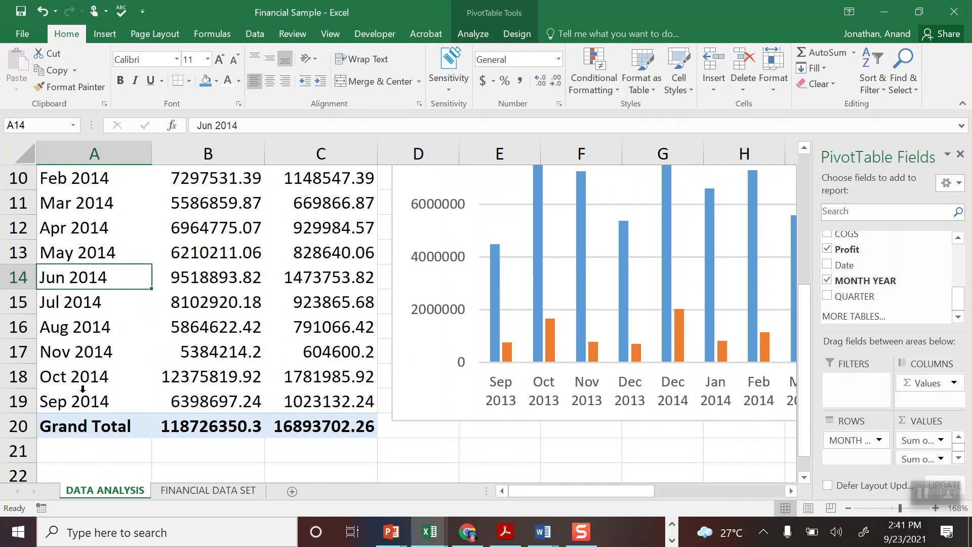
pyautogui.click(63, 401)
pyautogui.moveTo(71, 389); pyautogui.dragTo(79, 342)
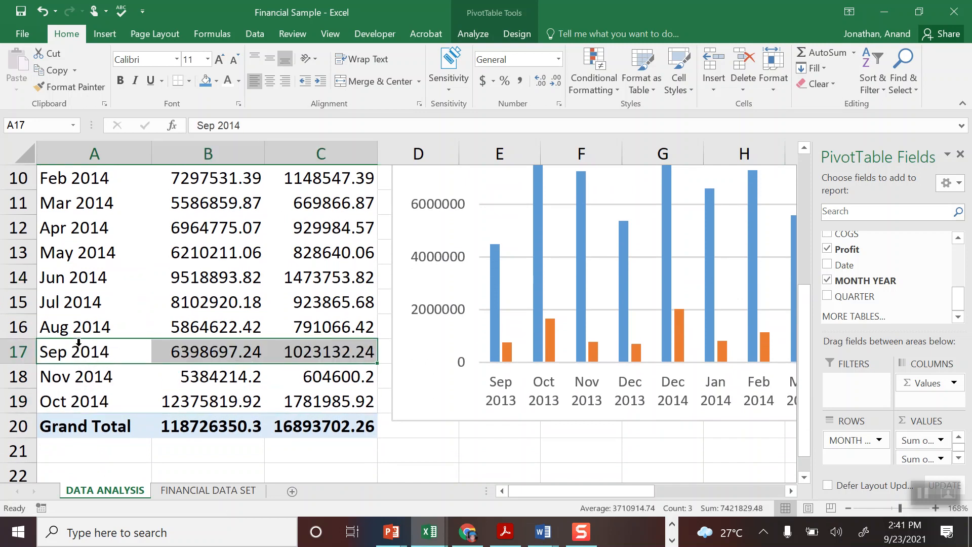
pyautogui.click(74, 403)
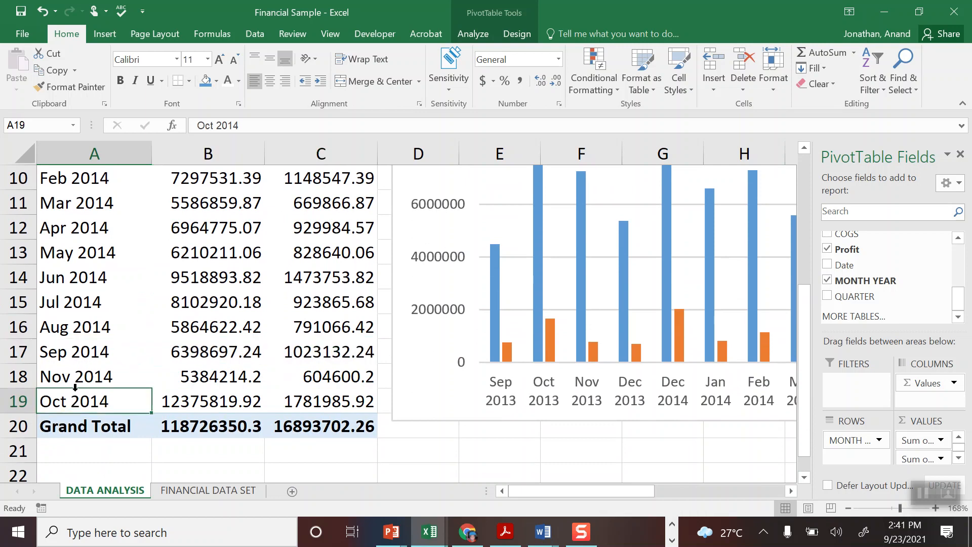
pyautogui.moveTo(80, 377); pyautogui.dragTo(77, 373)
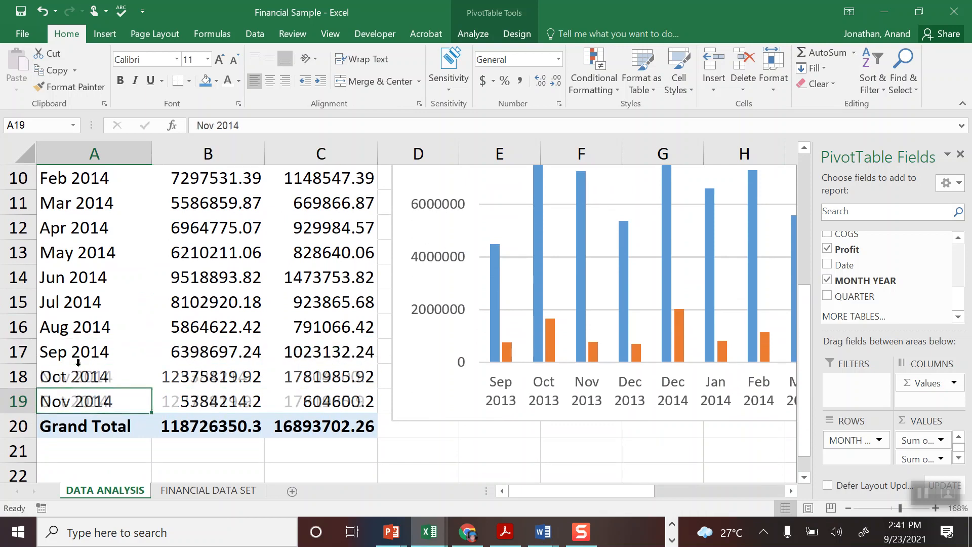
# Hide the PivotTable field list and reduce the sheet zoom to 104% so the whole table and chart fit.
pyautogui.click(960, 154)
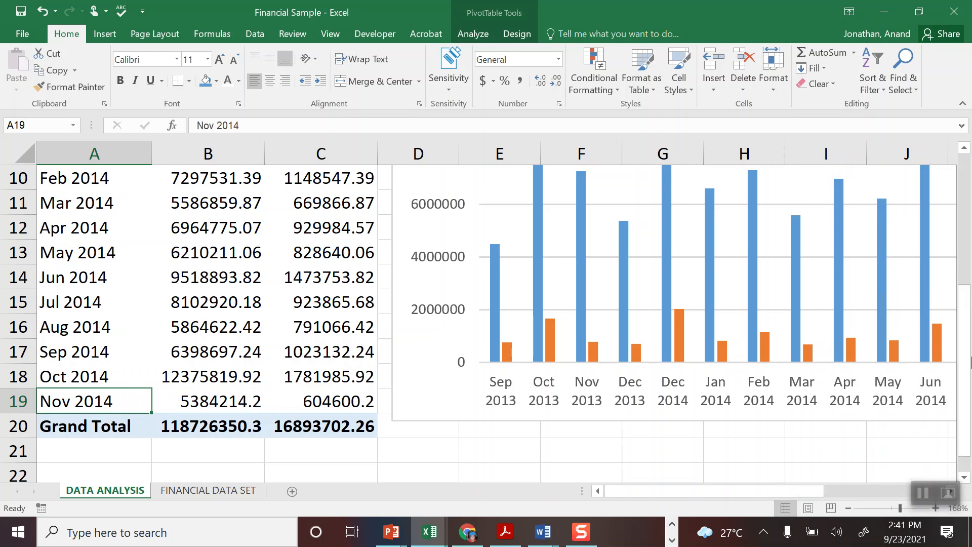
pyautogui.moveTo(964, 357); pyautogui.dragTo(964, 298)
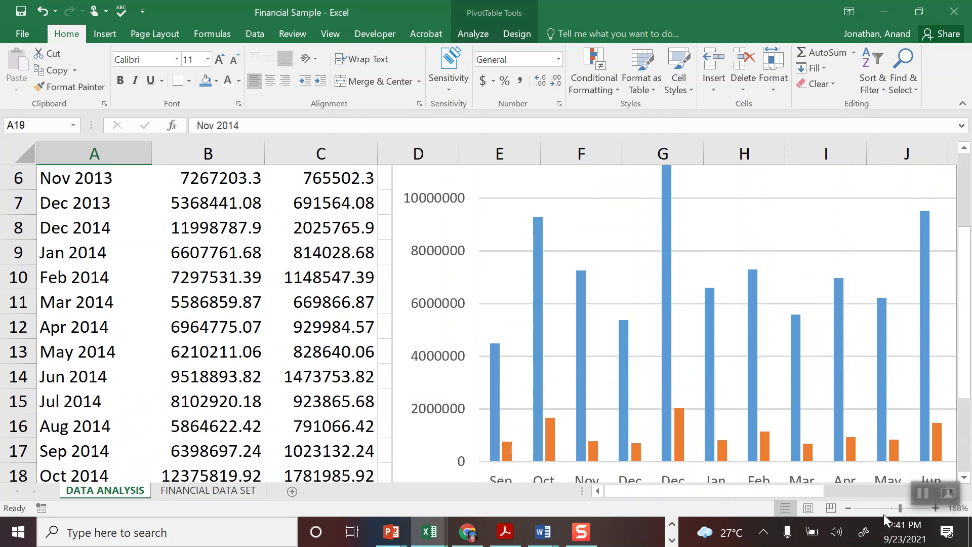
pyautogui.moveTo(900, 507); pyautogui.dragTo(892, 508)
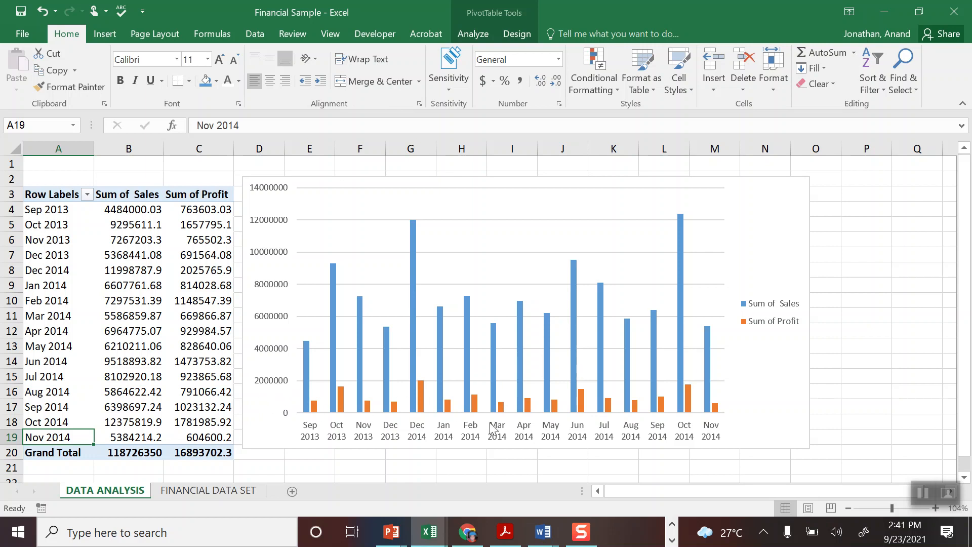
# Apply the sixth chart style, with gradient-filled columns, to the PivotChart.
pyautogui.click(764, 386)
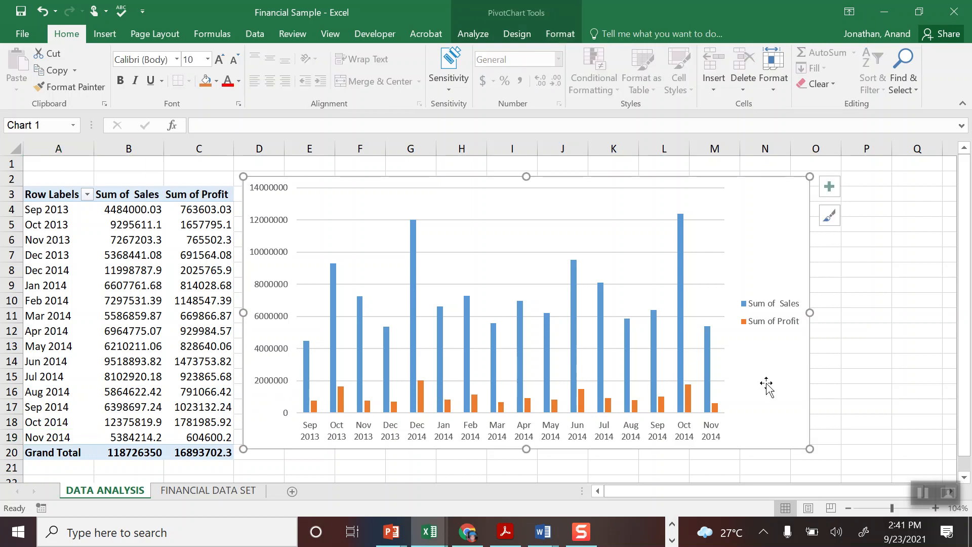
pyautogui.click(476, 35)
pyautogui.click(521, 33)
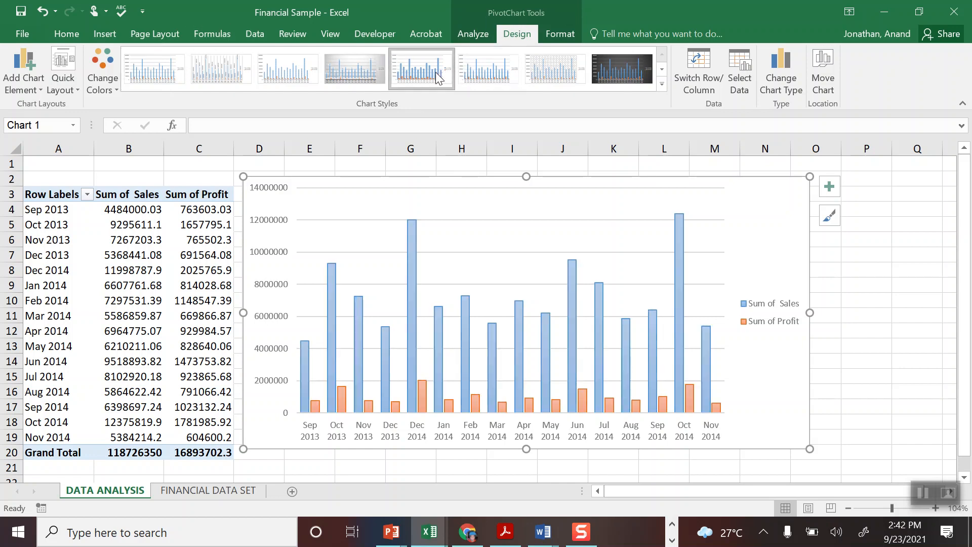
pyautogui.click(466, 74)
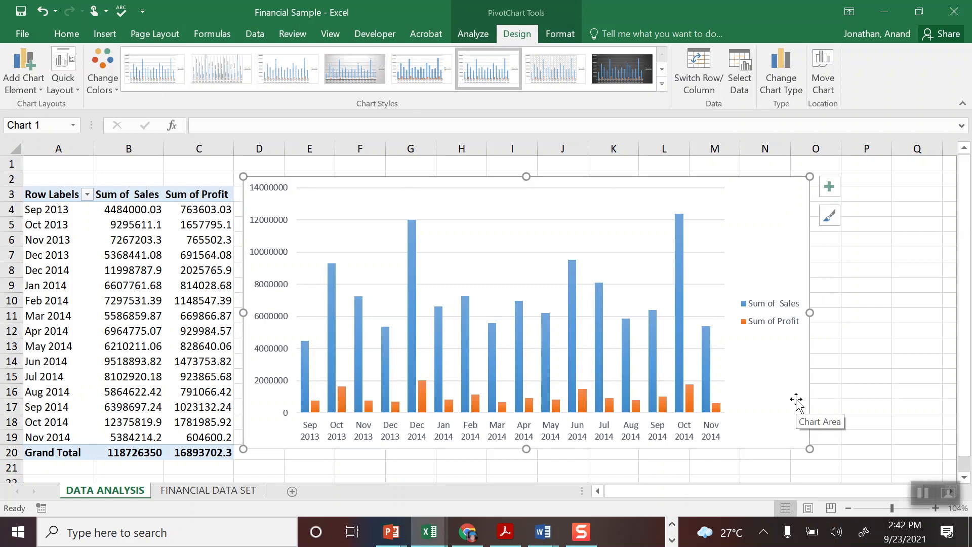
# Change the PivotChart to a combo chart with Sum of Sales as Clustered Column and Sum of Profit as Line with Markers on the secondary axis.
pyautogui.click(781, 76)
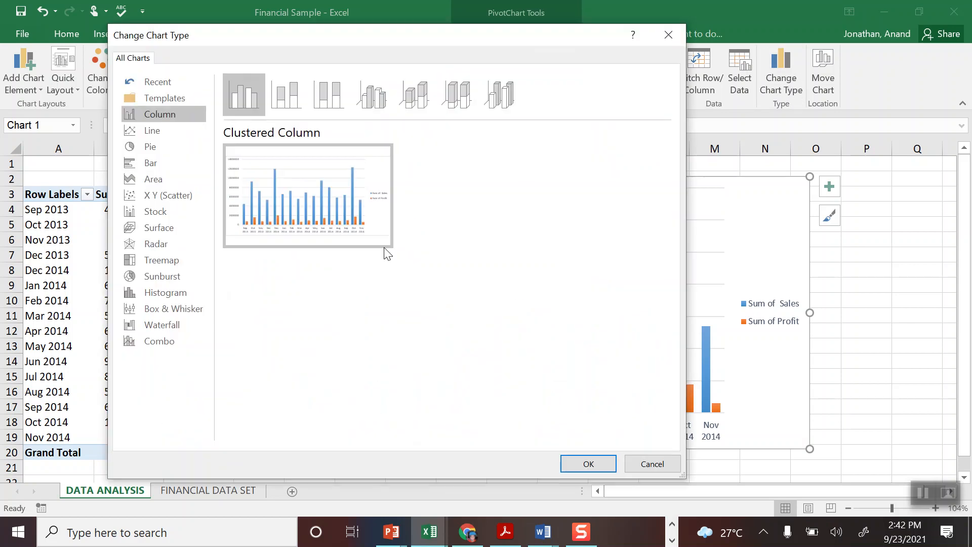
pyautogui.click(160, 341)
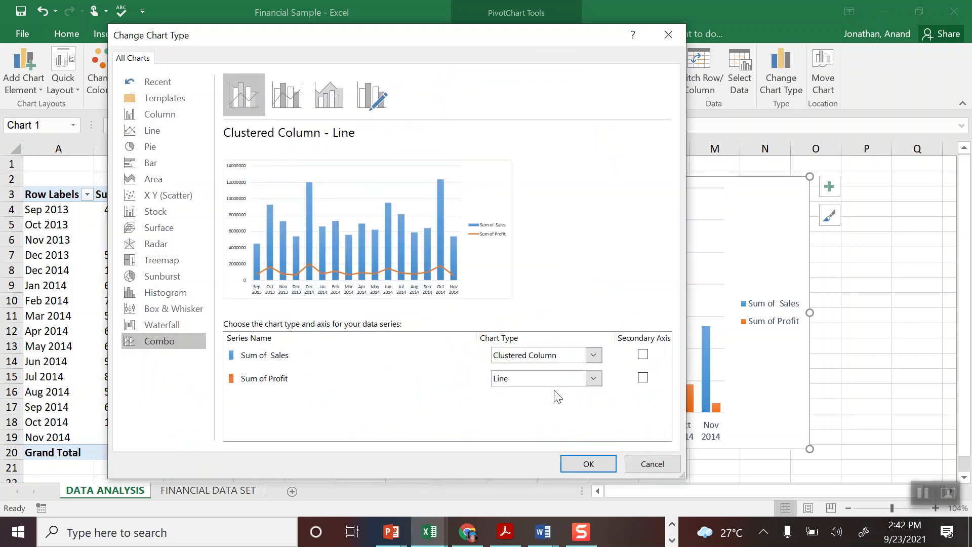
pyautogui.click(568, 383)
pyautogui.click(630, 255)
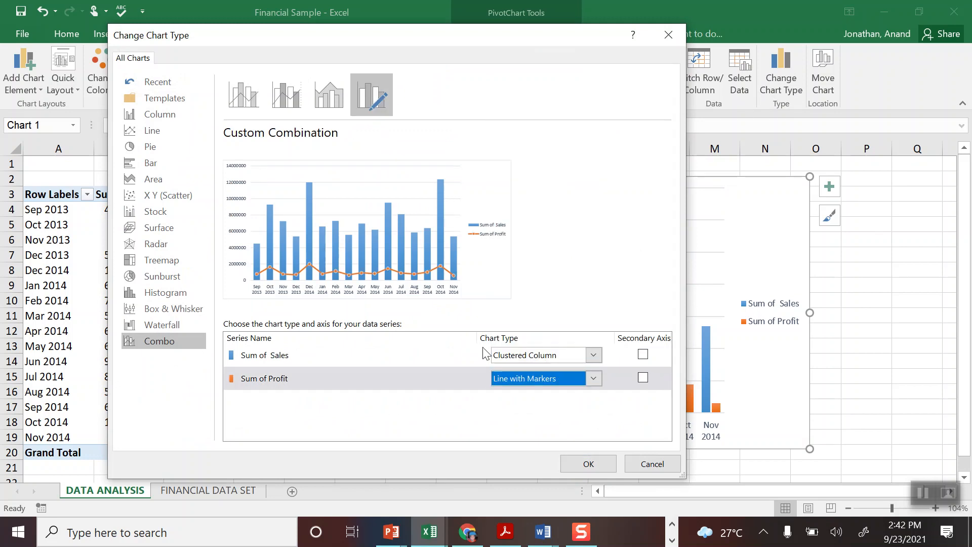
pyautogui.click(643, 377)
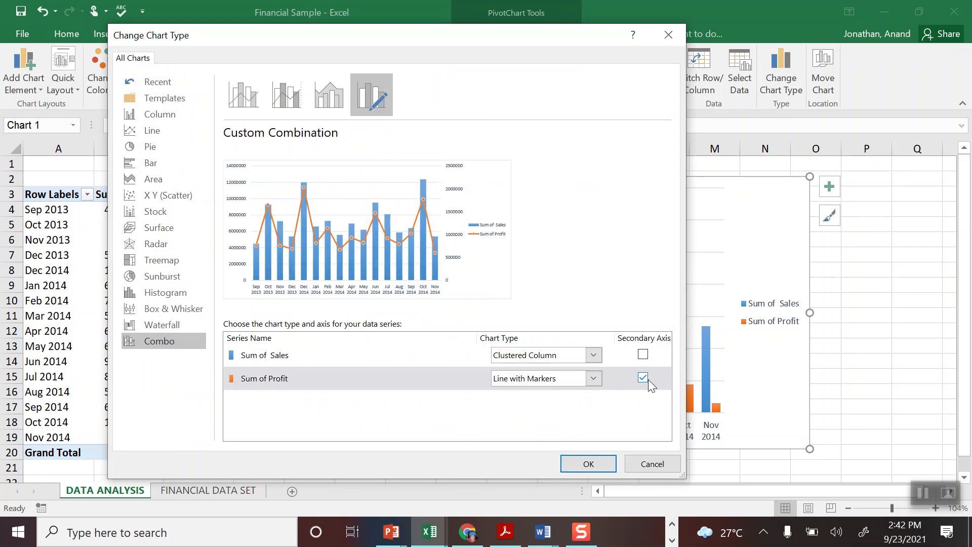
pyautogui.click(588, 463)
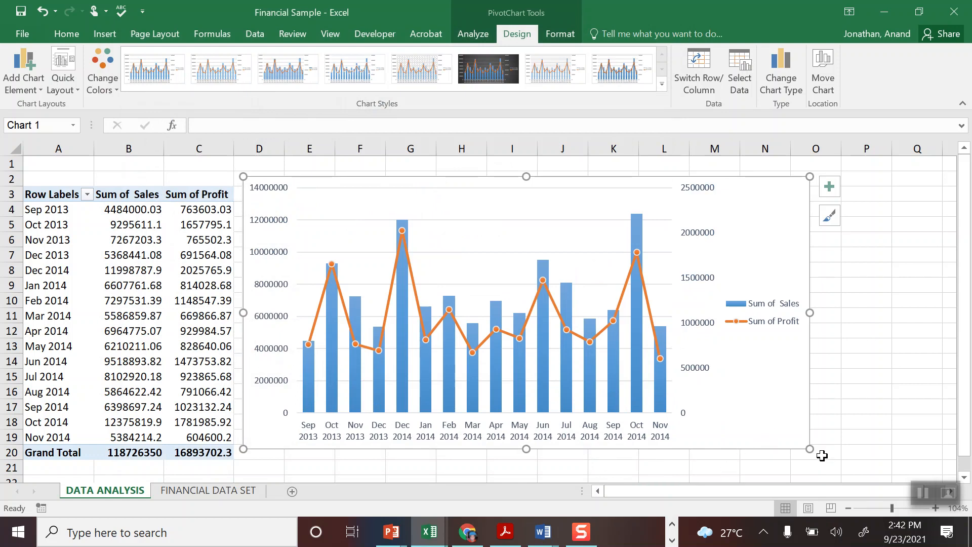
# Enlarge the PivotChart to span columns D to Q, and shift it slightly toward the PivotTable so it reaches into column C.
pyautogui.moveTo(810, 449); pyautogui.dragTo(924, 465)
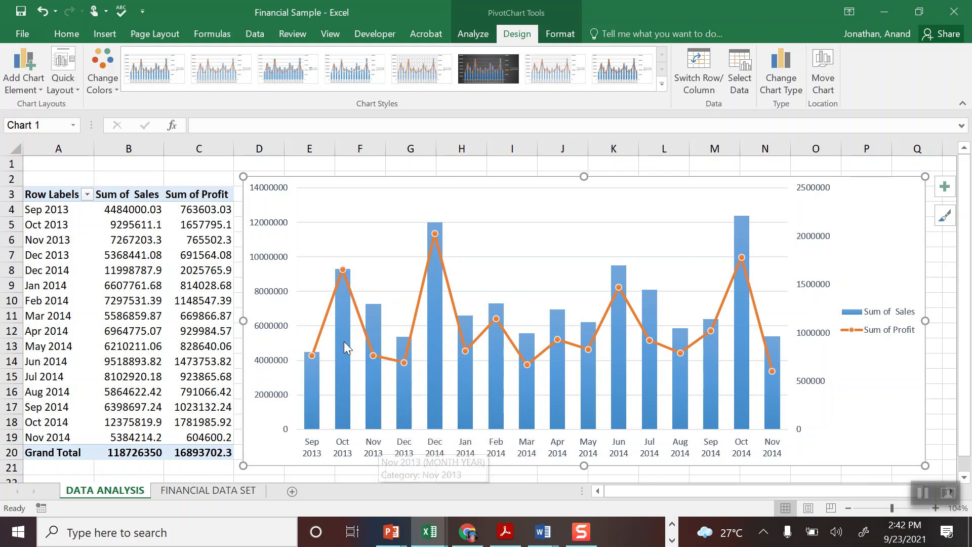
pyautogui.moveTo(314, 389)
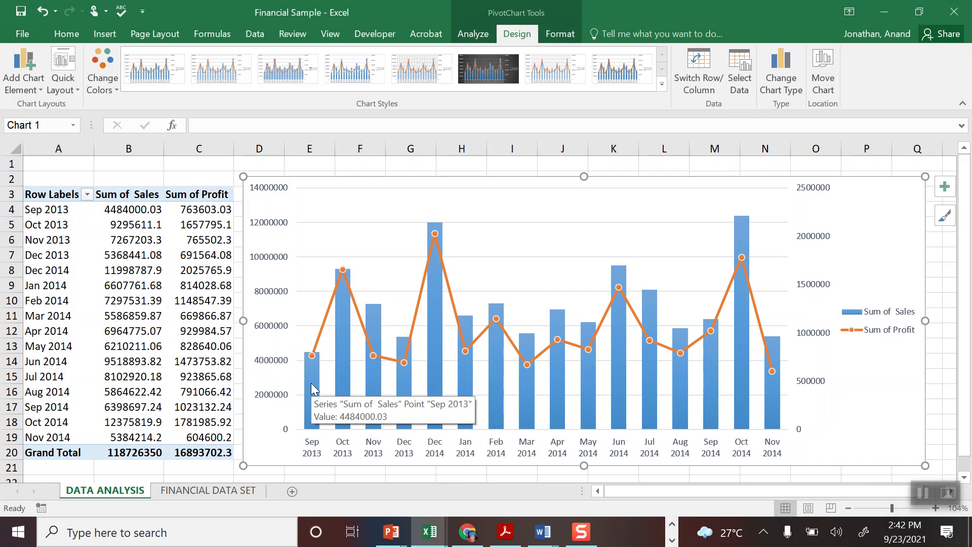
pyautogui.moveTo(343, 296)
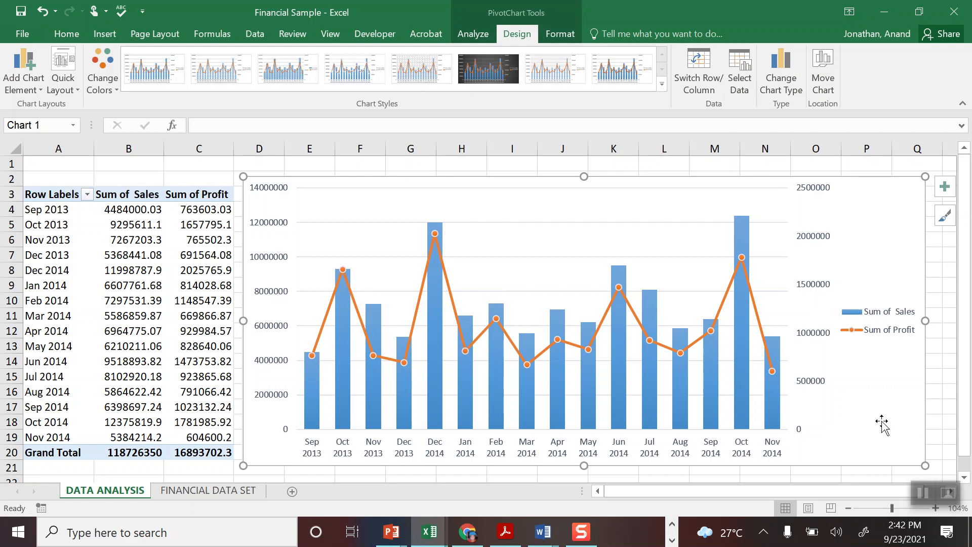
pyautogui.moveTo(928, 466); pyautogui.dragTo(943, 466)
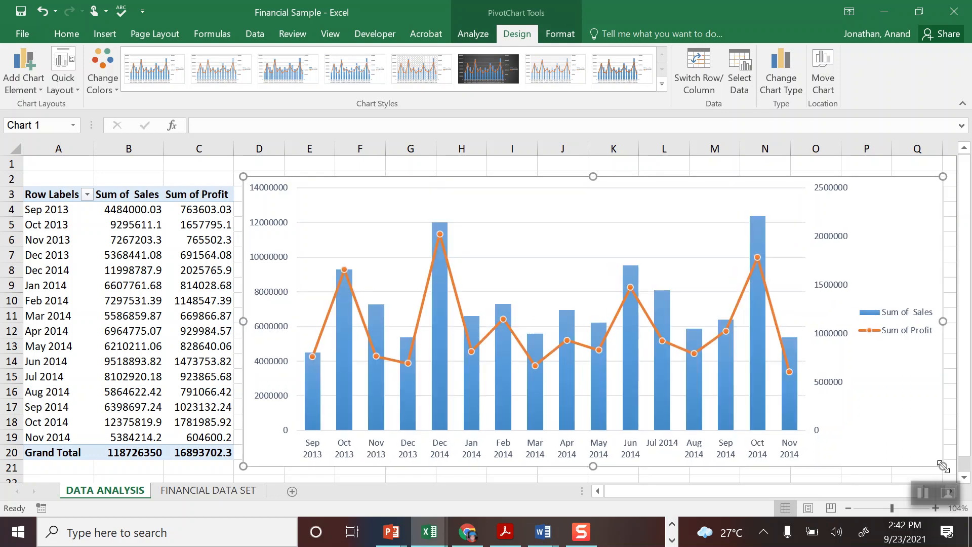
pyautogui.moveTo(254, 457); pyautogui.dragTo(234, 453)
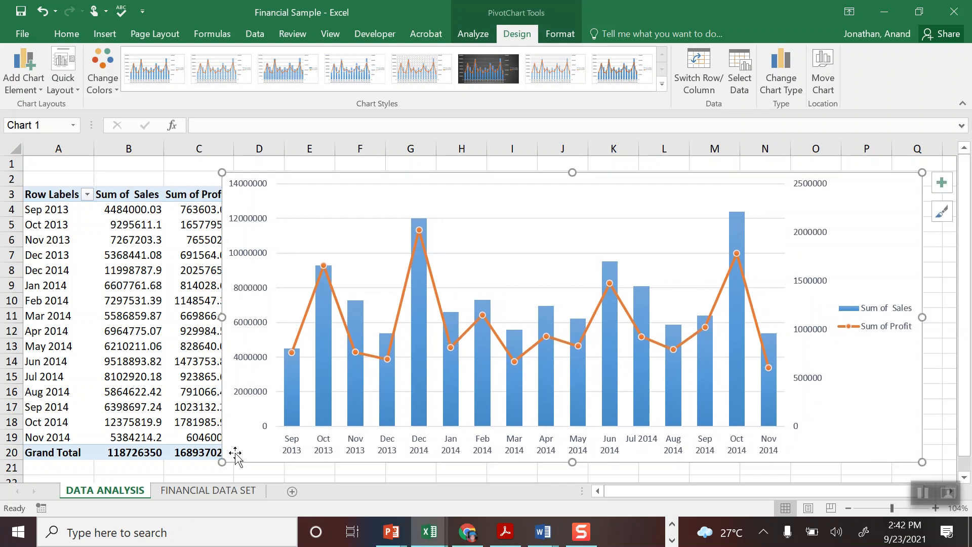
# Widen the PivotChart slightly within column Q and view the primary vertical axis's formatting options.
pyautogui.moveTo(924, 462); pyautogui.dragTo(941, 456)
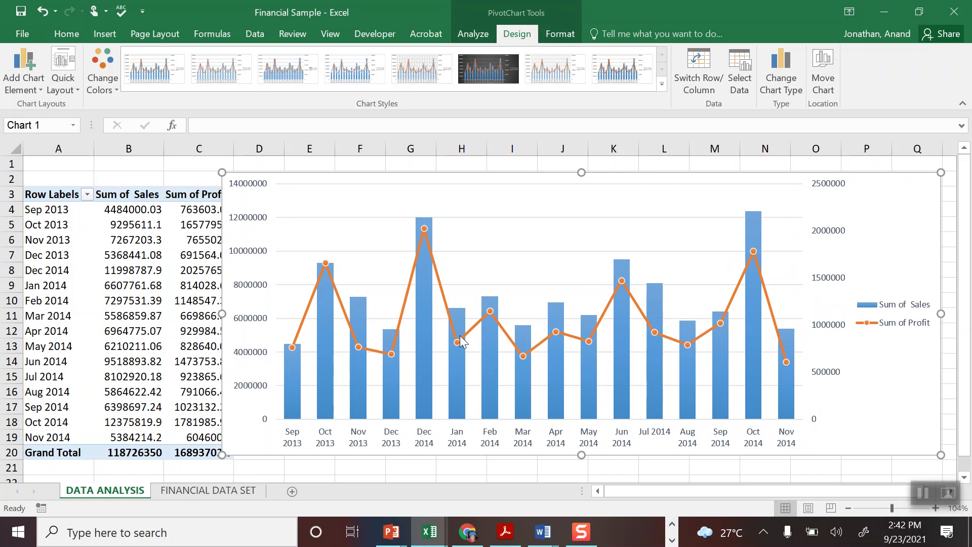
pyautogui.click(238, 223)
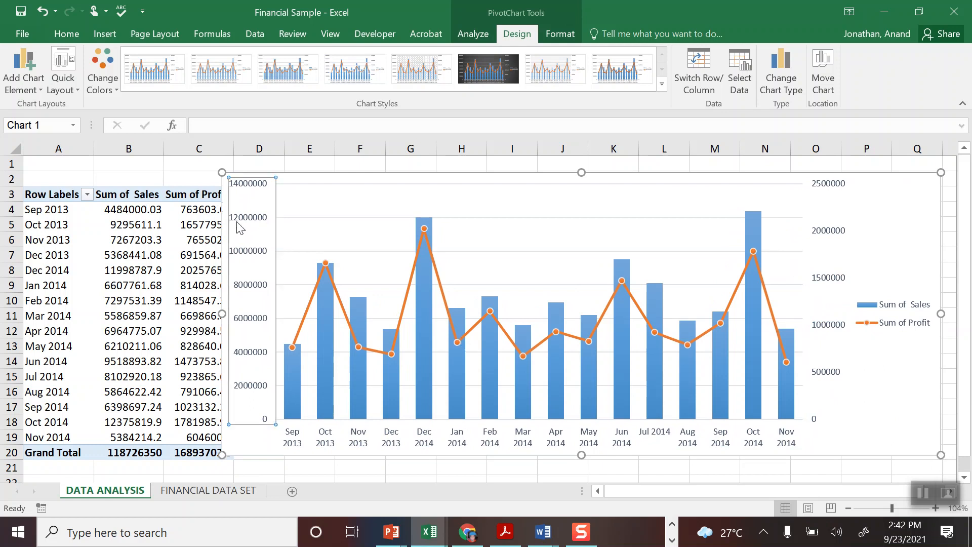
pyautogui.rightClick(239, 228)
pyautogui.click(296, 380)
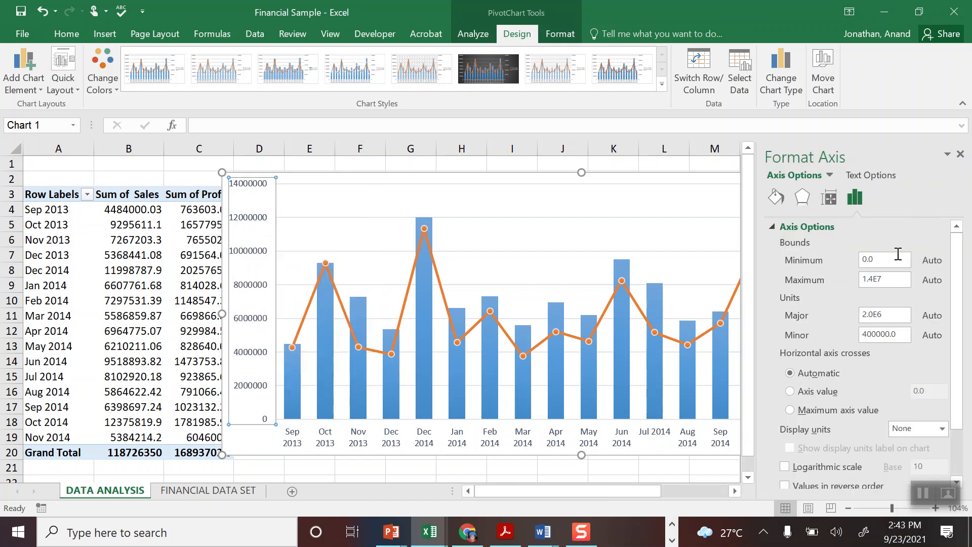
pyautogui.click(961, 155)
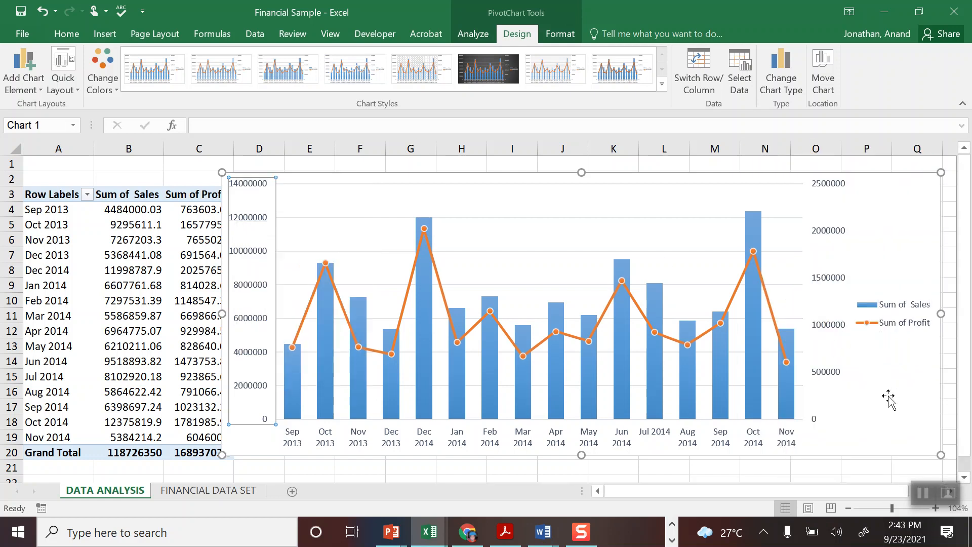
# Take the Sum of Profit series off the secondary axis in the combo chart.
pyautogui.click(784, 69)
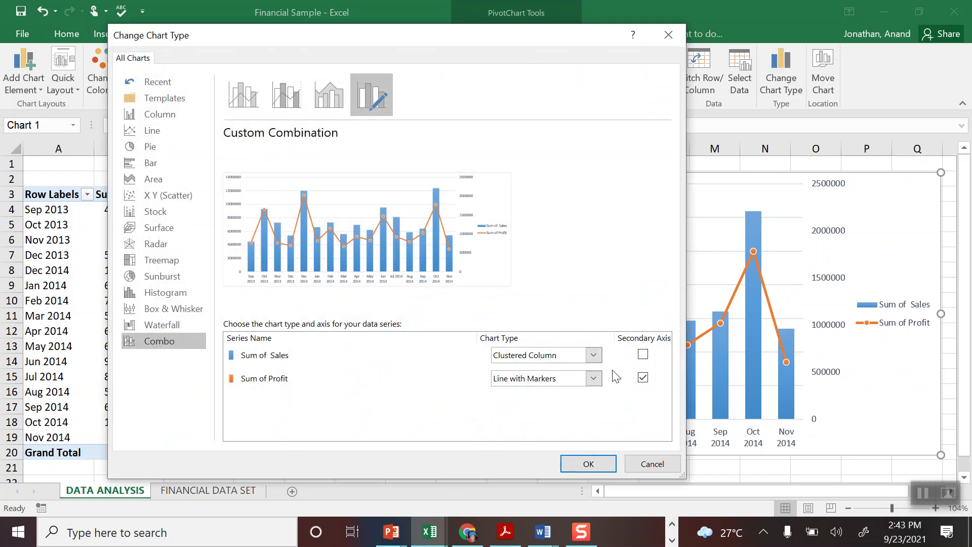
pyautogui.click(642, 378)
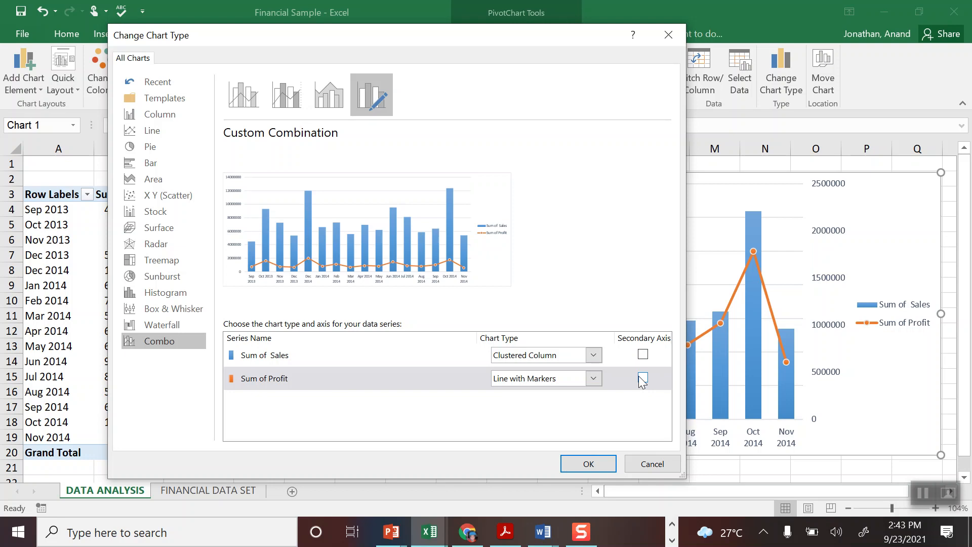
pyautogui.click(583, 464)
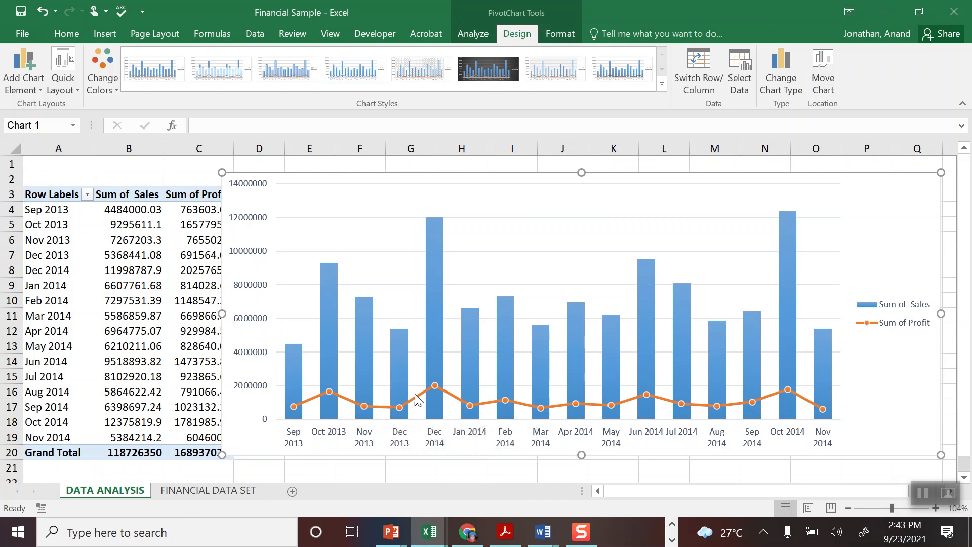
# Resize and move the PivotChart beside the PivotTable so it spans columns D to N, and apply the dark sixth chart style.
pyautogui.moveTo(480, 413)
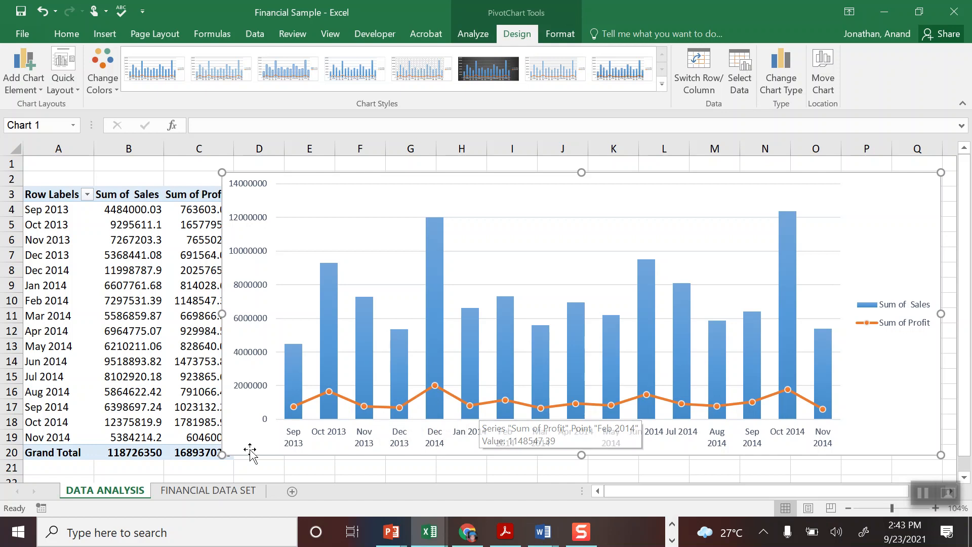
pyautogui.moveTo(222, 454); pyautogui.dragTo(412, 391)
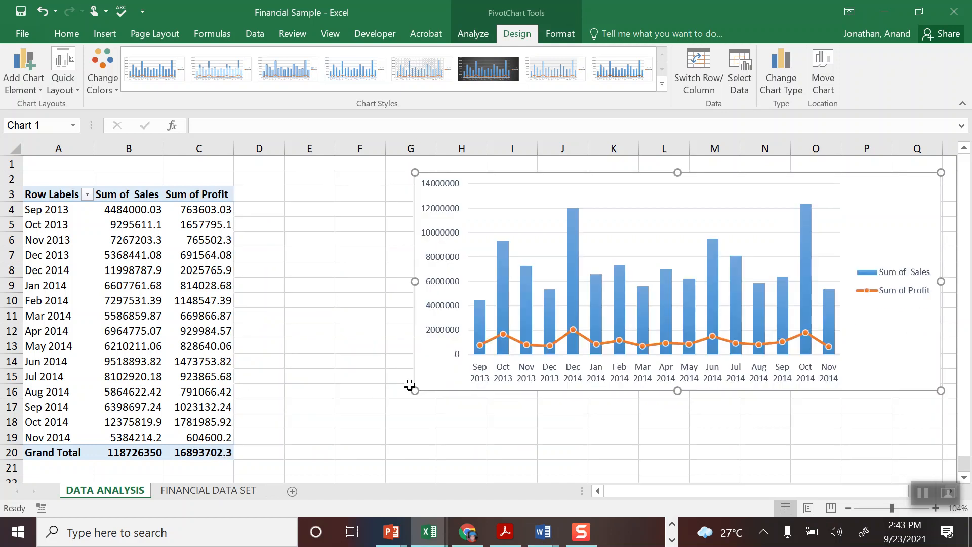
pyautogui.moveTo(486, 178); pyautogui.dragTo(299, 173)
pyautogui.click(467, 77)
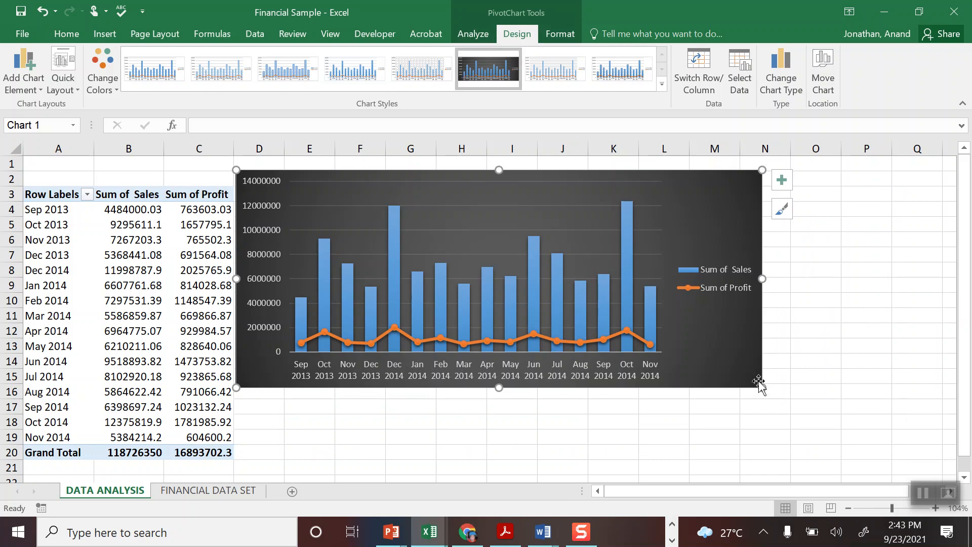
pyautogui.moveTo(762, 387); pyautogui.dragTo(784, 397)
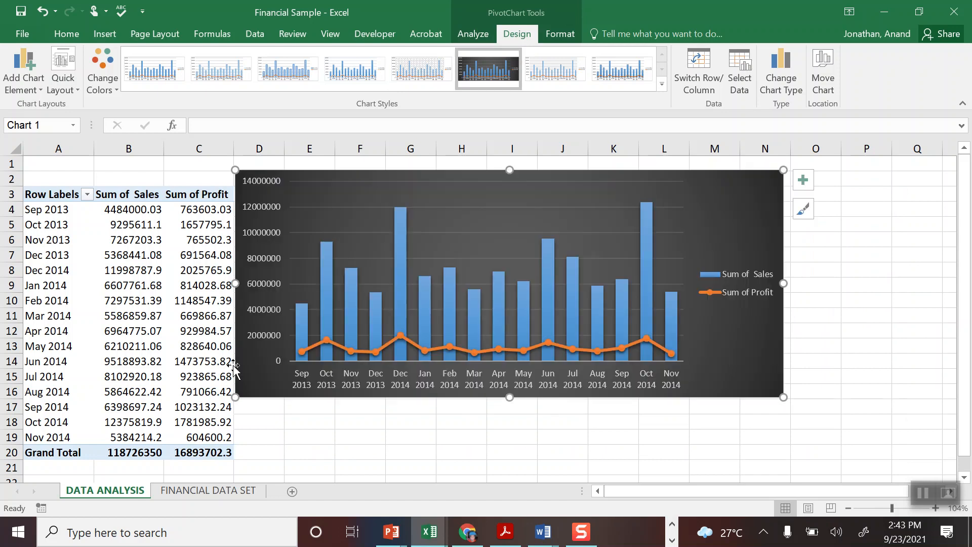
# Copy the whole monthly PivotTable in A3:C20 and paste it below, starting at cell A23.
pyautogui.click(104, 216)
pyautogui.click(62, 199)
pyautogui.hotkey('ctrl', 'shift', 'Right')
pyautogui.hotkey('ctrl', 'shift', 'Down')
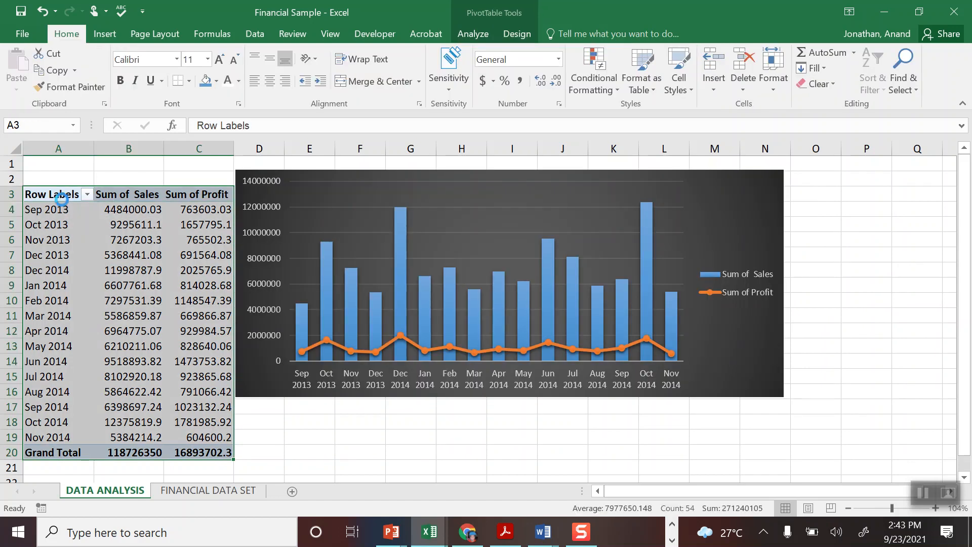
pyautogui.hotkey('ctrl', 'c')
pyautogui.press('Down')
pyautogui.press('Down')
pyautogui.press('Down')
pyautogui.press('Down')
pyautogui.press('Down')
pyautogui.press('Down')
pyautogui.press('Down')
pyautogui.press('Down')
pyautogui.press('Down')
pyautogui.press('Down')
pyautogui.press('Down')
pyautogui.press('Down')
pyautogui.press('Down')
pyautogui.press('Down')
pyautogui.press('Down')
pyautogui.press('Down')
pyautogui.press('Down')
pyautogui.press('Down')
pyautogui.press('Down')
pyautogui.press('Down')
pyautogui.press('Down')
pyautogui.press('Down')
pyautogui.press('Down')
pyautogui.press('Down')
pyautogui.press('Down')
pyautogui.press('Down')
pyautogui.press('Down')
pyautogui.press('Up')
pyautogui.press('Up')
pyautogui.press('Up')
pyautogui.press('Up')
pyautogui.press('Up')
pyautogui.press('Up')
pyautogui.press('Up')
pyautogui.press('Up')
pyautogui.press('Up')
pyautogui.press('Up')
pyautogui.press('Up')
pyautogui.press('Up')
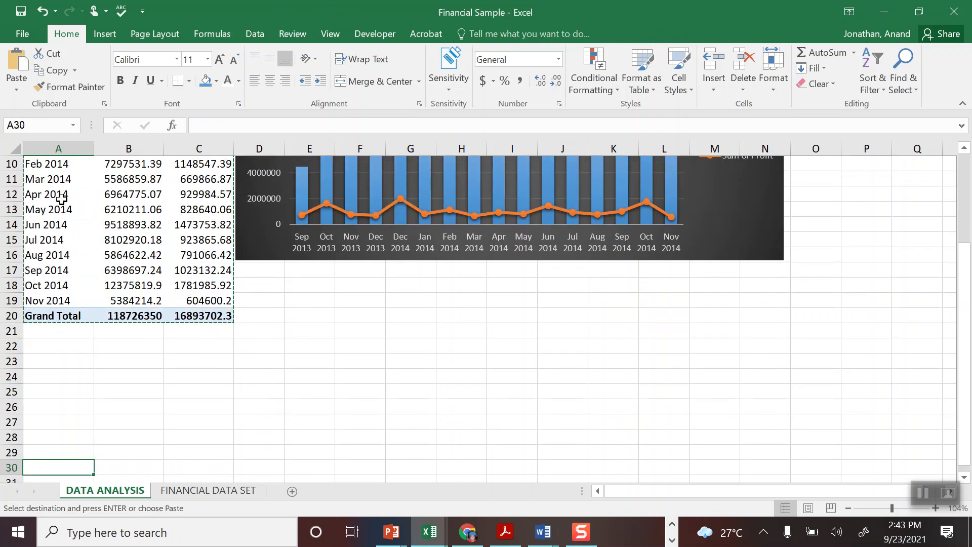
pyautogui.press('Down')
pyautogui.press('Down')
pyautogui.press('Down')
pyautogui.press('Down')
pyautogui.press('Down')
pyautogui.hotkey('ctrl', 'v')
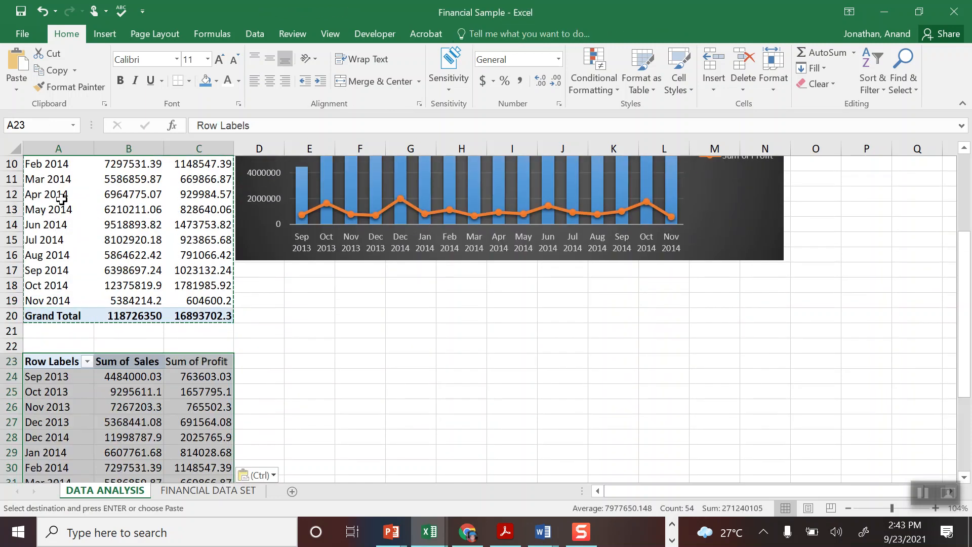
# Show the field list for the copied PivotTable and replace MONTH YEAR with QUARTER in its rows.
pyautogui.click(27, 405)
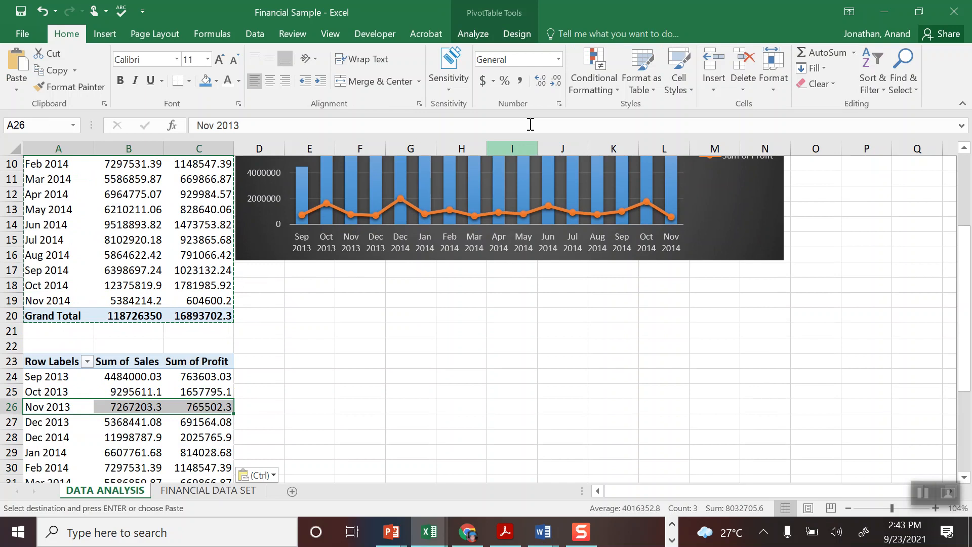
pyautogui.click(473, 33)
pyautogui.click(855, 76)
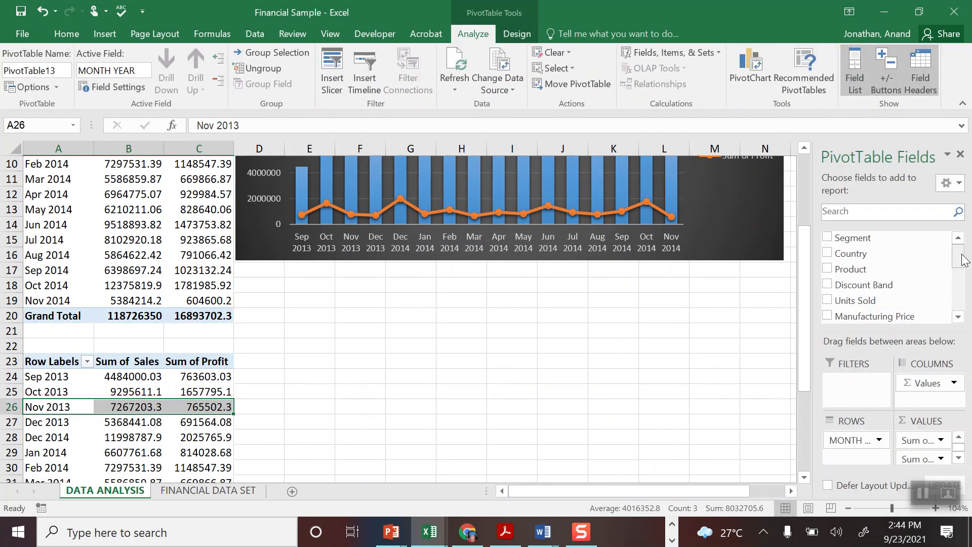
pyautogui.moveTo(960, 255); pyautogui.dragTo(960, 319)
pyautogui.moveTo(869, 440)
pyautogui.mouseDown()
pyautogui.moveTo(889, 374)
pyautogui.moveTo(871, 268)
pyautogui.moveTo(855, 445)
pyautogui.mouseUp()
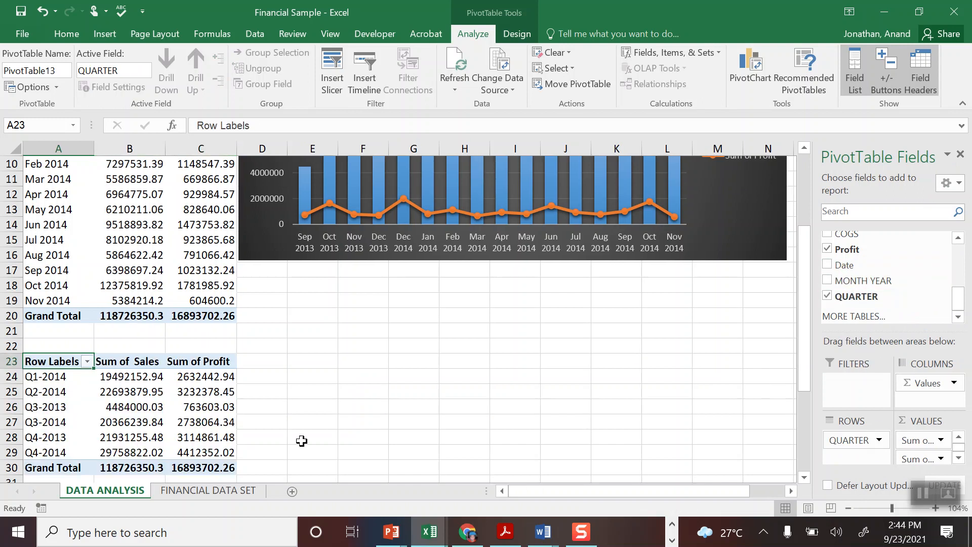
# Insert a 2-D Clustered Column PivotChart from the quarterly PivotTable and enlarge it to span columns D to N.
pyautogui.click(49, 371)
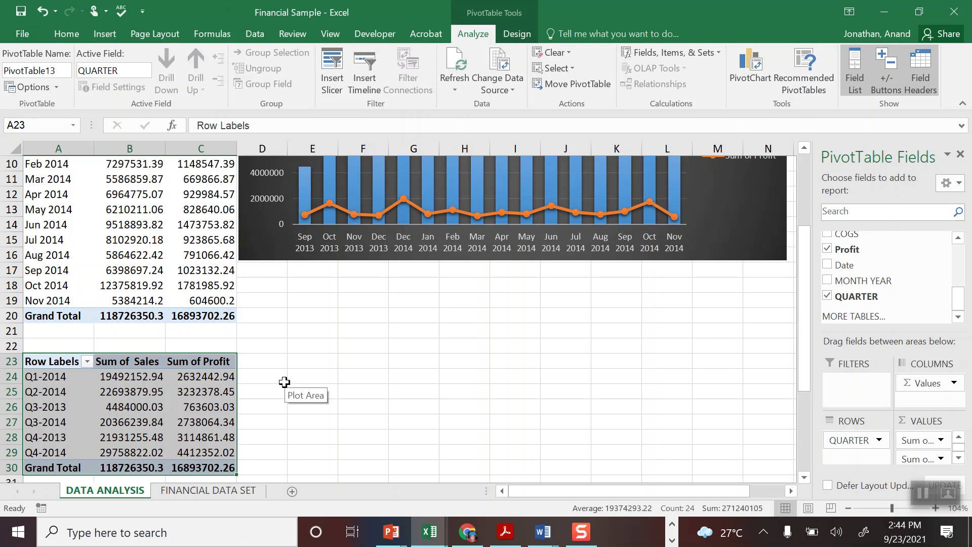
pyautogui.click(284, 382)
pyautogui.click(208, 392)
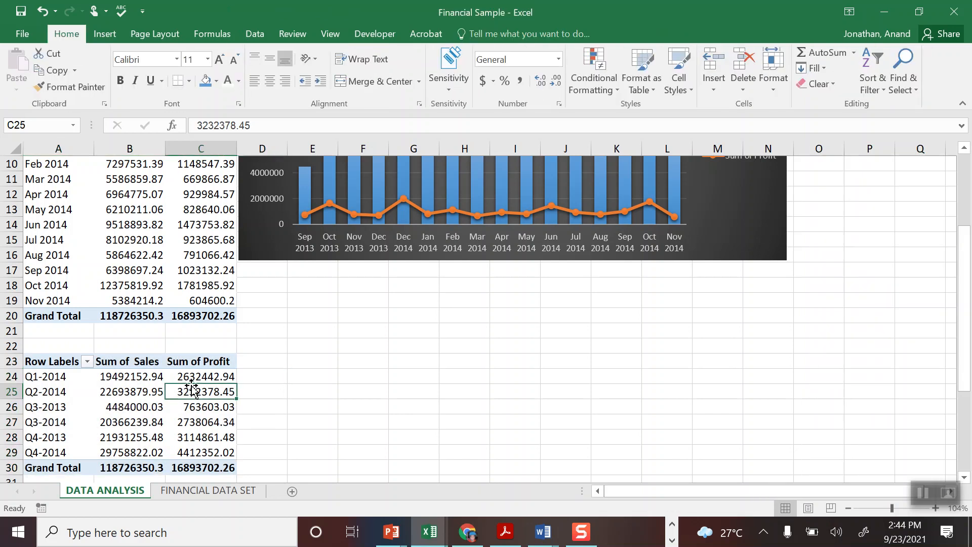
pyautogui.click(192, 383)
pyautogui.hotkey('ctrl', 'a')
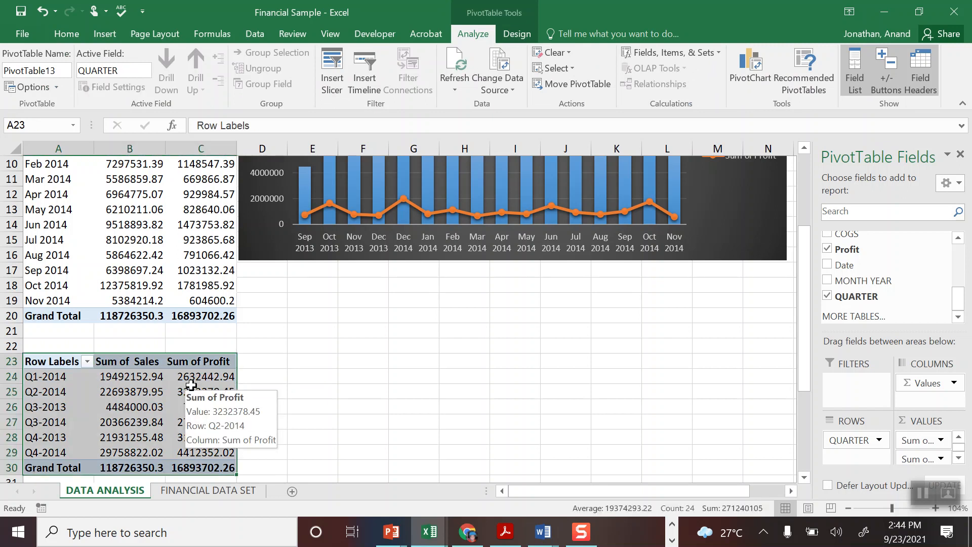
pyautogui.click(105, 33)
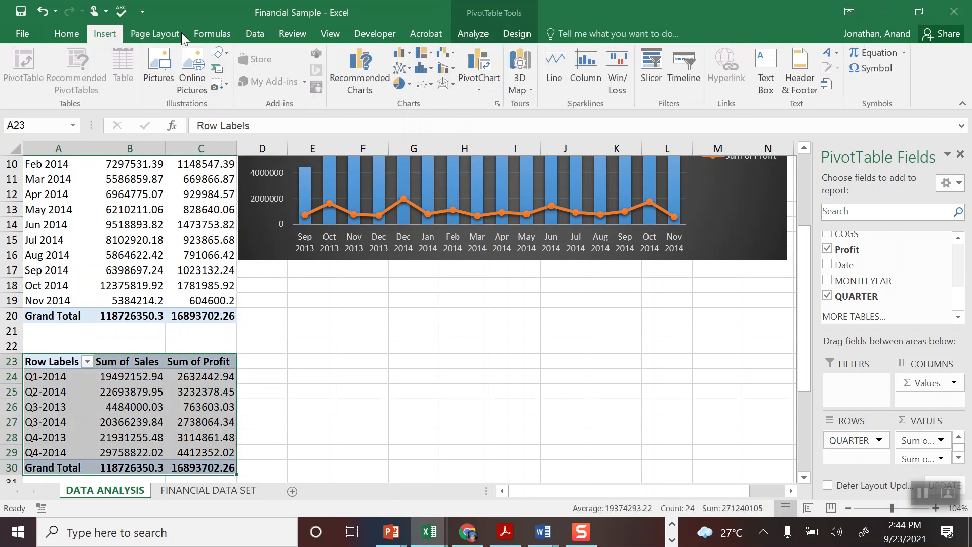
pyautogui.click(400, 52)
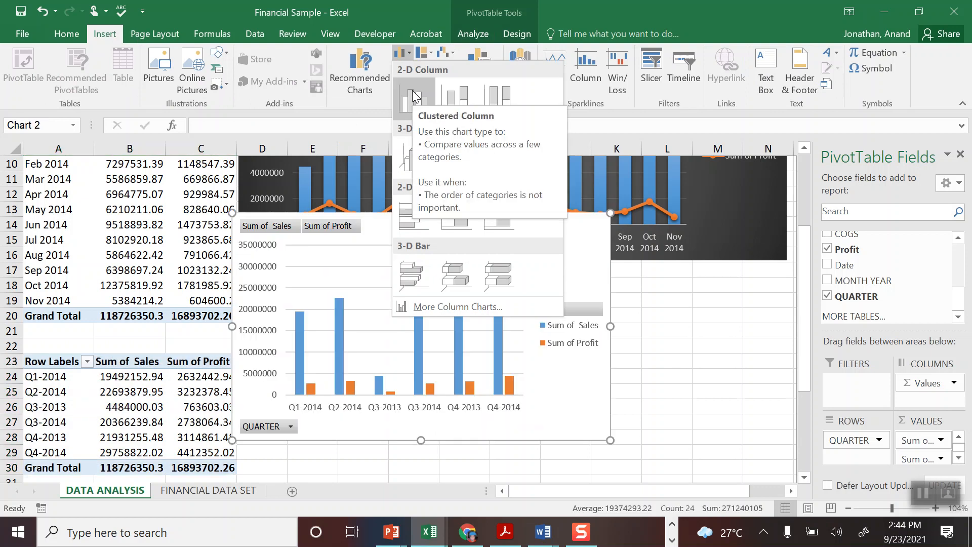
pyautogui.click(414, 95)
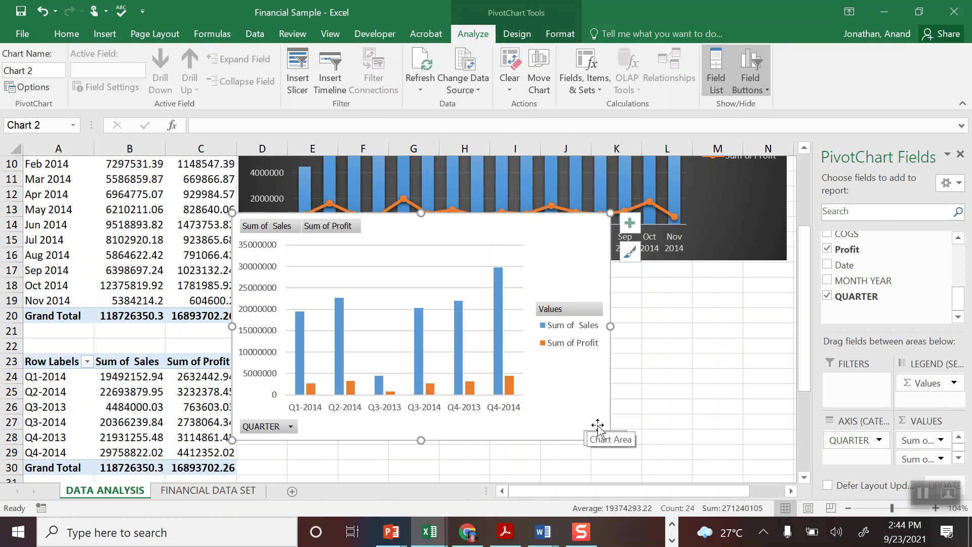
pyautogui.moveTo(610, 440); pyautogui.dragTo(750, 456)
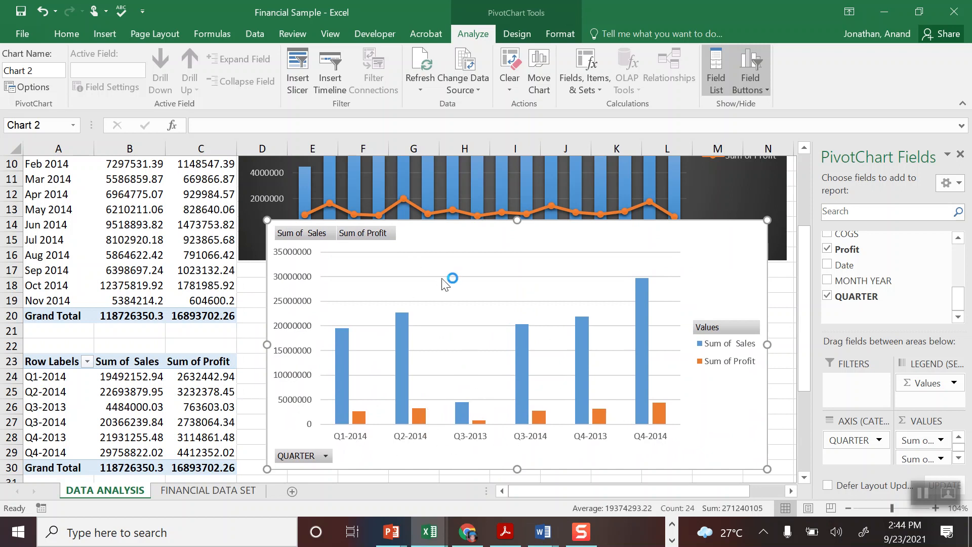
# Move the Q4-2013 row directly below Q3-2013 in the quarterly PivotTable.
pyautogui.click(28, 407)
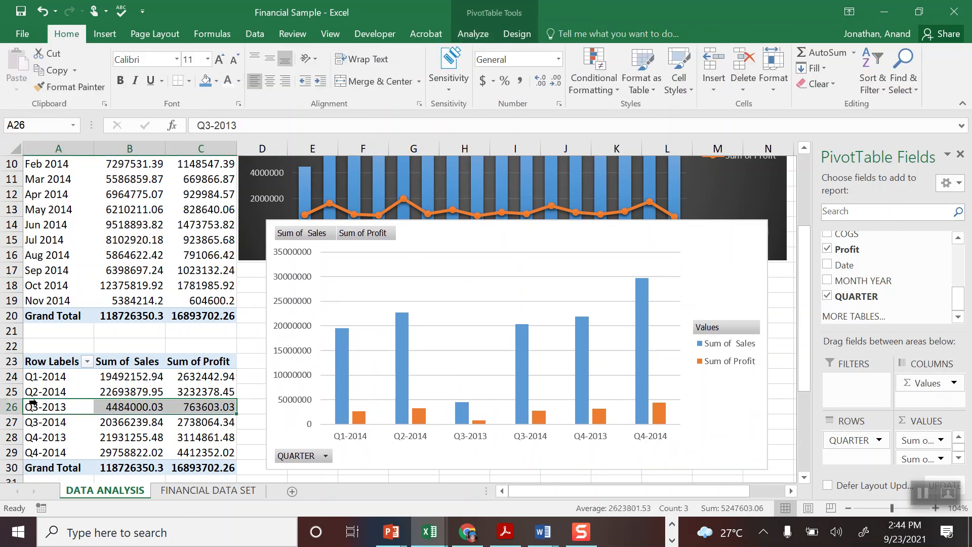
pyautogui.click(37, 388)
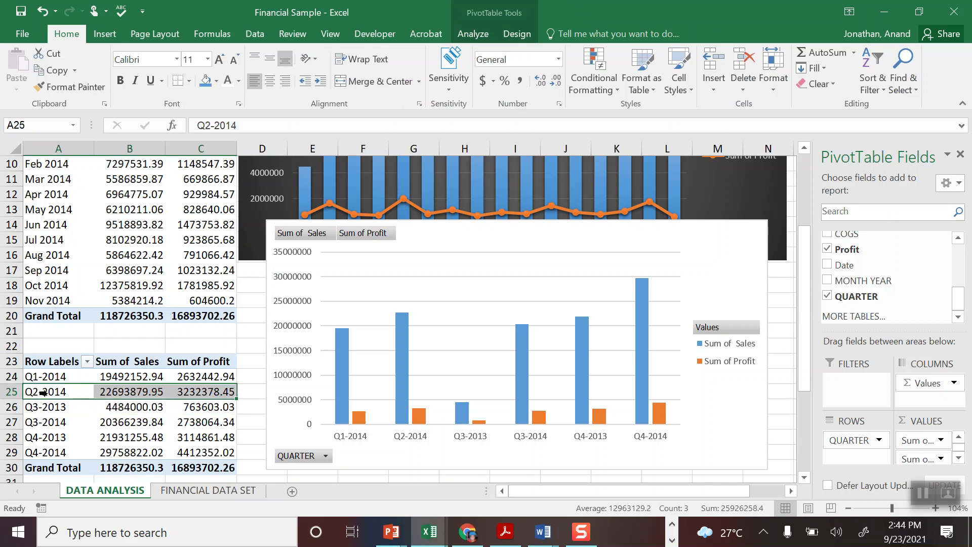
pyautogui.click(56, 433)
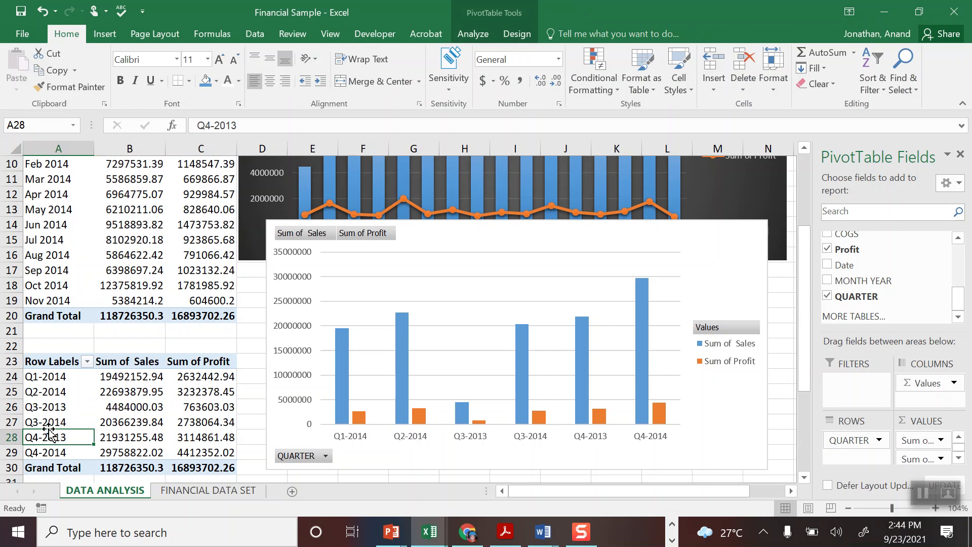
pyautogui.moveTo(49, 431); pyautogui.dragTo(49, 413)
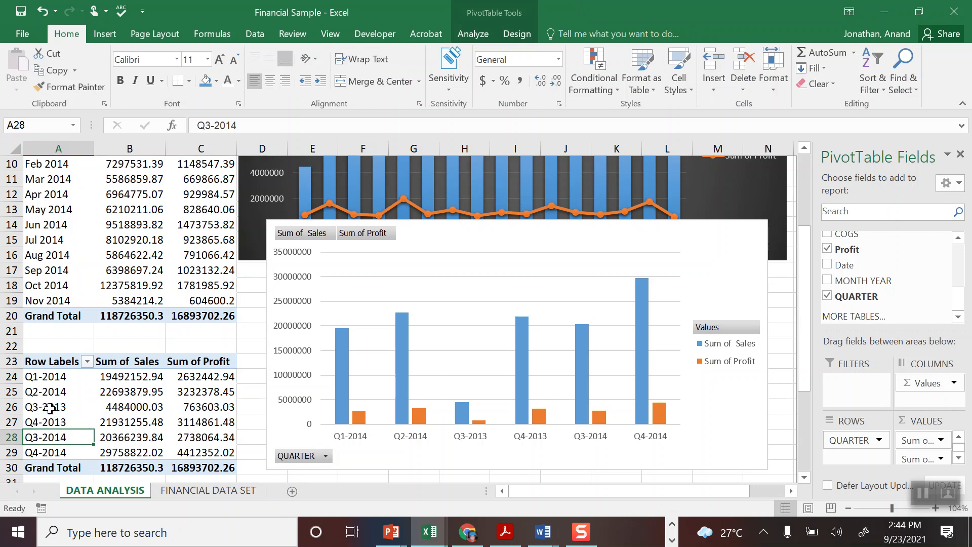
# Move the Q1-2014 and Q2-2014 rows below Q4-2013 so the quarters run chronologically from Q3-2013 to Q4-2014.
pyautogui.click(66, 385)
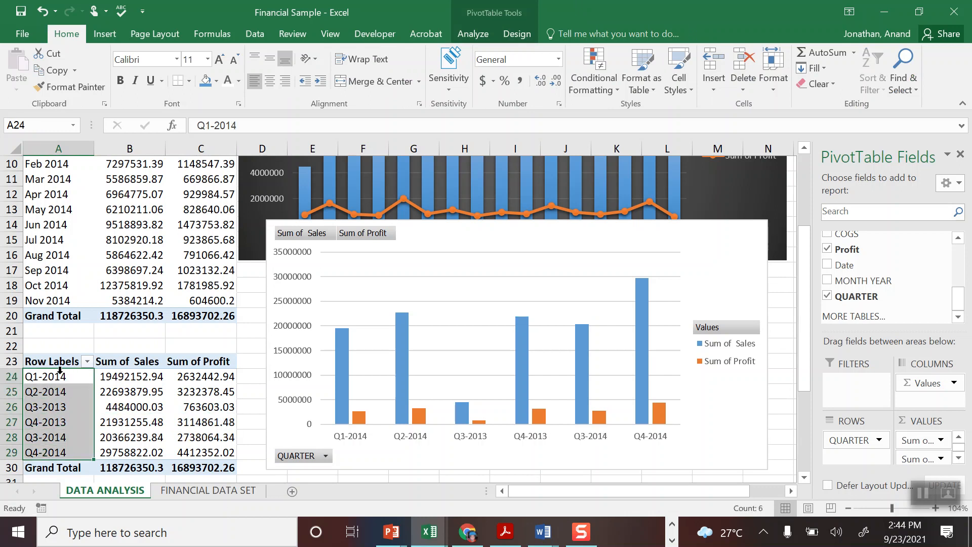
pyautogui.doubleClick(82, 375)
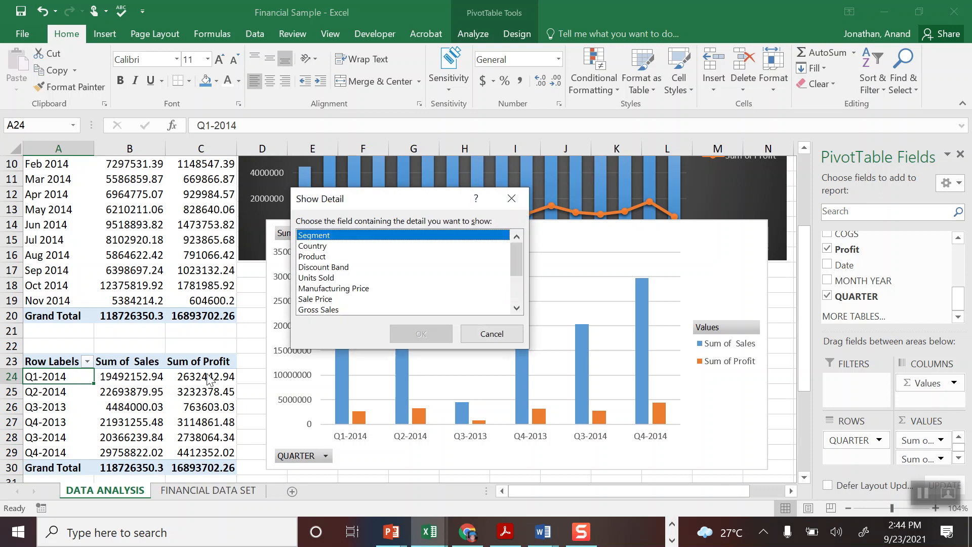
pyautogui.press('Return')
pyautogui.moveTo(63, 384); pyautogui.dragTo(63, 430)
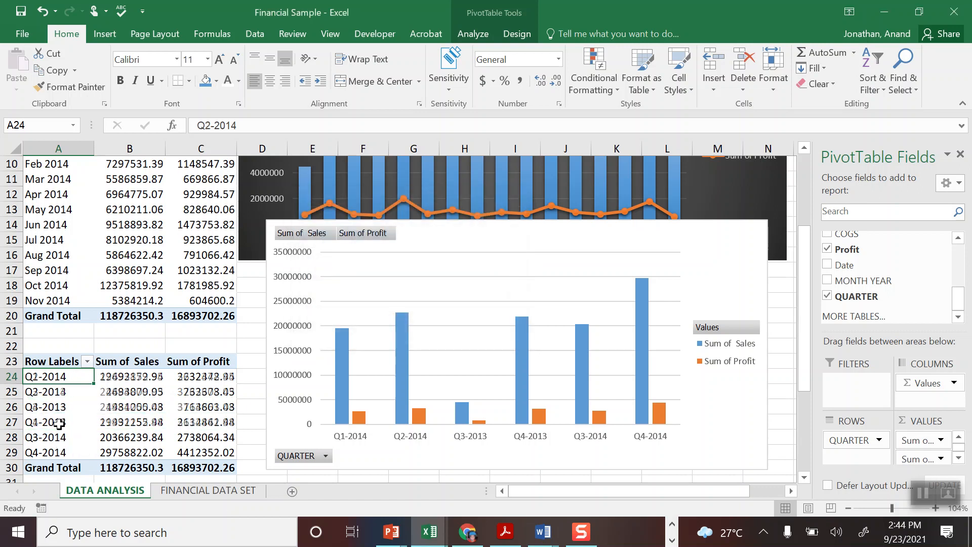
pyautogui.click(63, 391)
pyautogui.click(62, 377)
pyautogui.moveTo(82, 385); pyautogui.dragTo(76, 427)
pyautogui.click(52, 433)
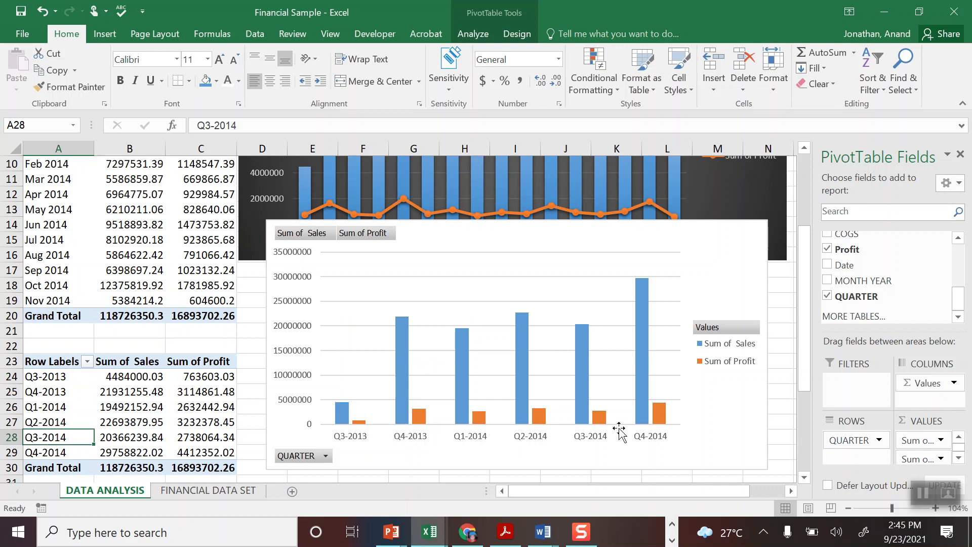
# Shrink the quarterly PivotChart and reposition it beside its PivotTable, spanning columns D to L down to row 29.
pyautogui.click(766, 468)
pyautogui.moveTo(767, 469); pyautogui.dragTo(663, 430)
pyautogui.moveTo(617, 402); pyautogui.dragTo(611, 430)
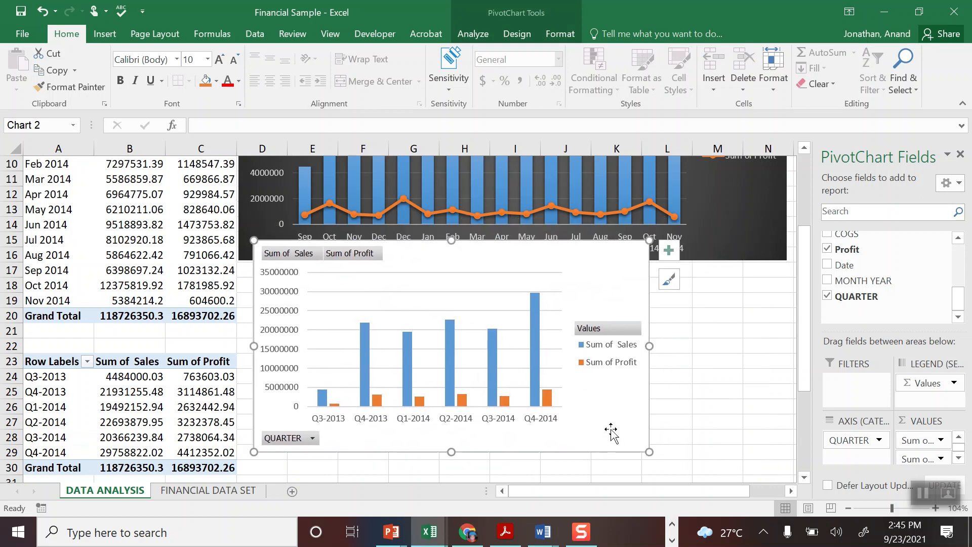
# Remove the Profit field from the quarterly PivotTable, leaving only Sum of Sales.
pyautogui.click(129, 392)
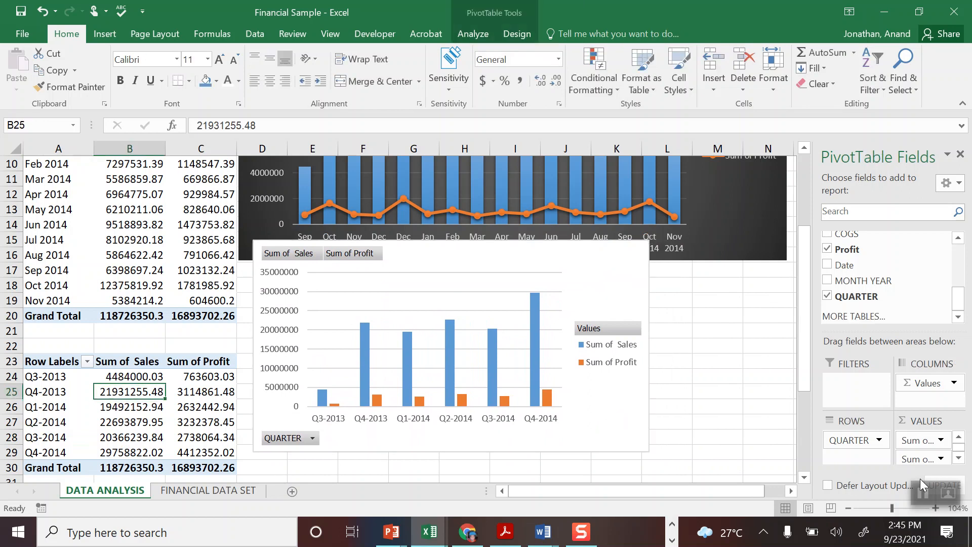
pyautogui.click(827, 249)
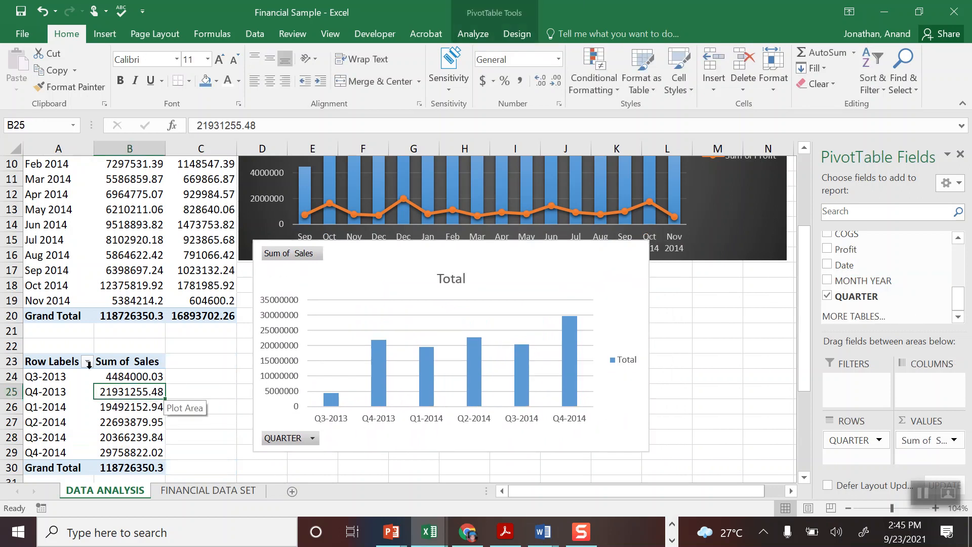
# Enlarge the quarterly Sales PivotChart to about 5.71" by 2.93" and hide all its field buttons.
pyautogui.click(68, 360)
pyautogui.click(419, 441)
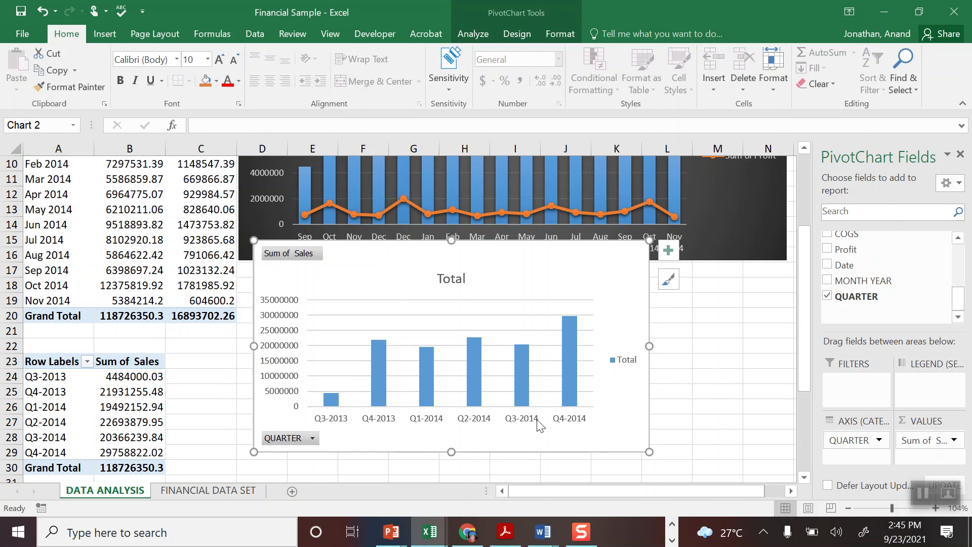
pyautogui.moveTo(650, 453); pyautogui.dragTo(687, 464)
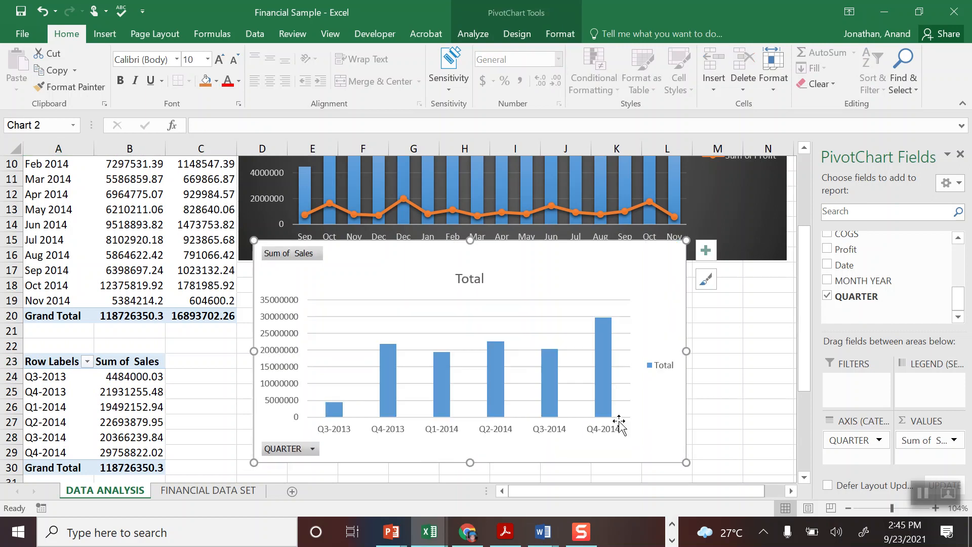
pyautogui.rightClick(293, 260)
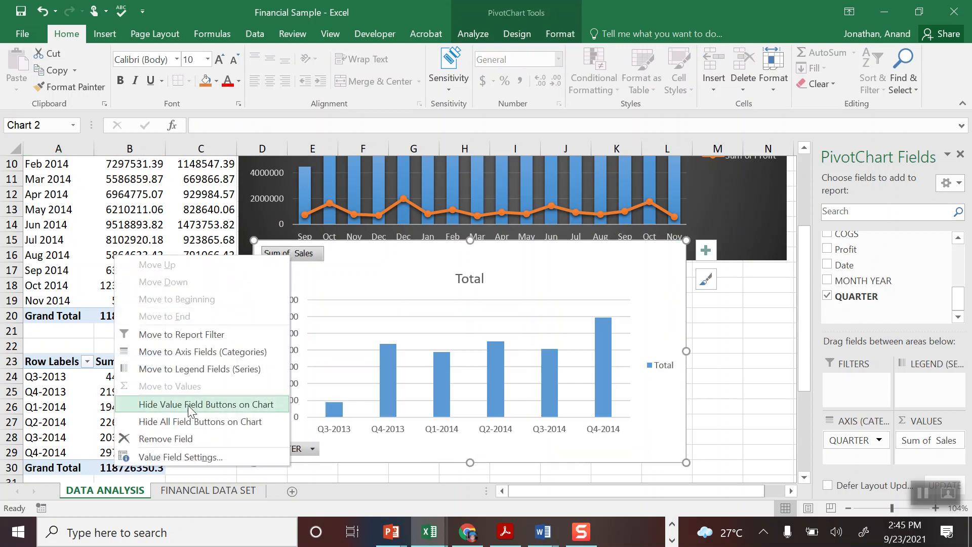
pyautogui.click(168, 420)
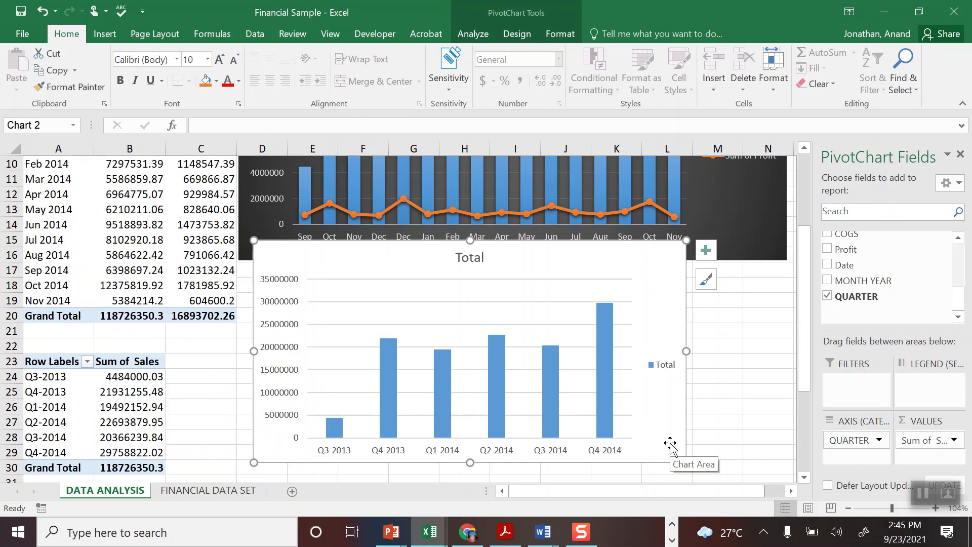
# Add an exponential trendline to the quarterly Sales chart and move the chart clear of the monthly chart, beside its PivotTable.
pyautogui.click(552, 32)
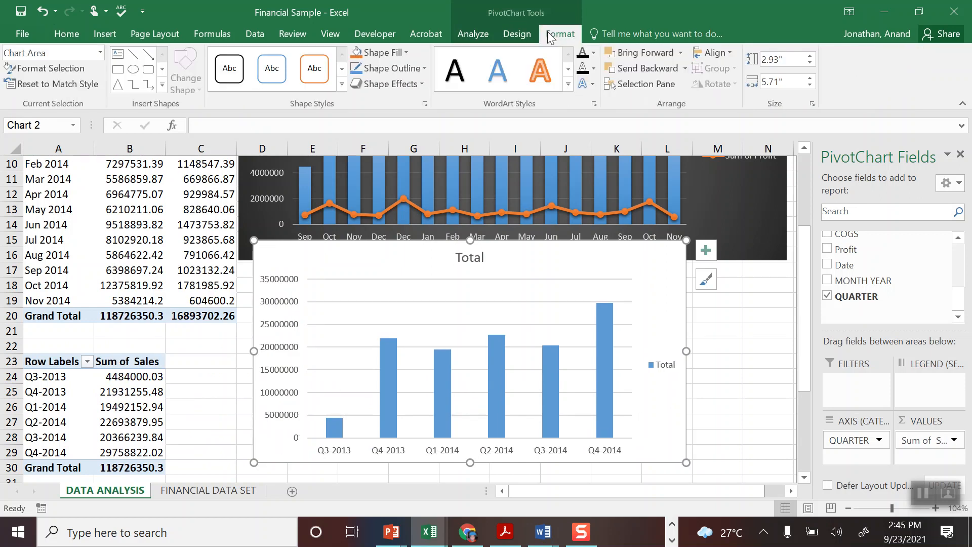
pyautogui.click(517, 33)
pyautogui.click(27, 82)
pyautogui.moveTo(35, 270)
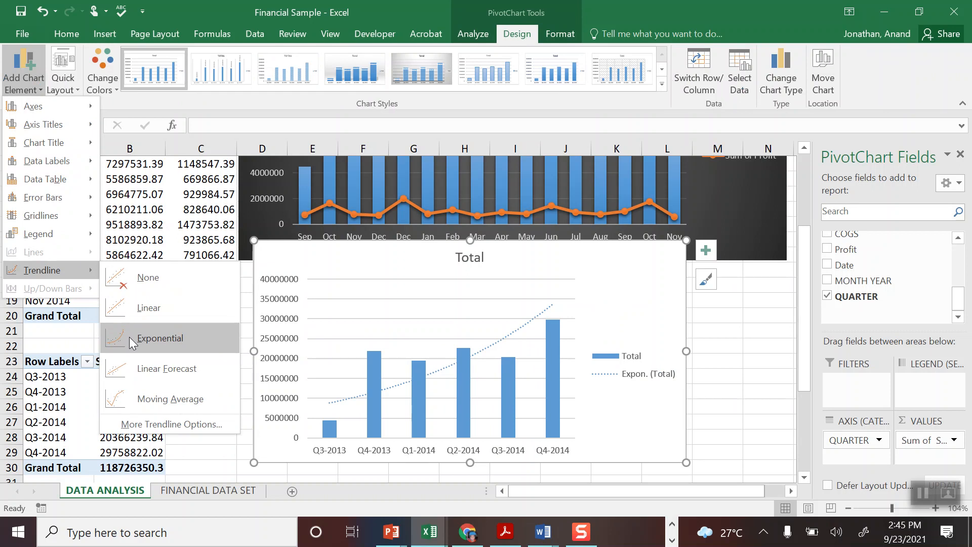
pyautogui.click(129, 336)
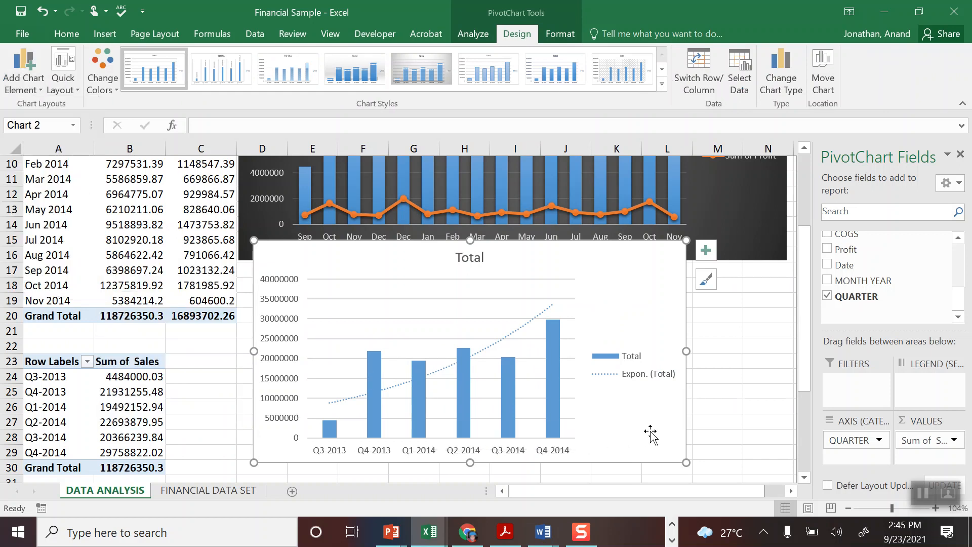
pyautogui.moveTo(683, 263); pyautogui.dragTo(617, 354)
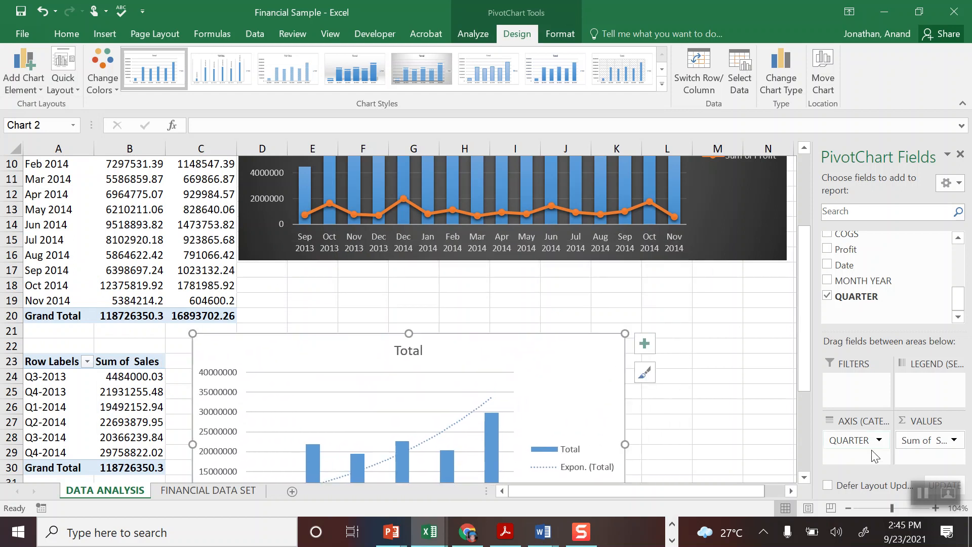
# Copy the whole quarterly Sales PivotTable and paste it below the original, starting at cell A38.
pyautogui.scroll(-4, 804, 473)
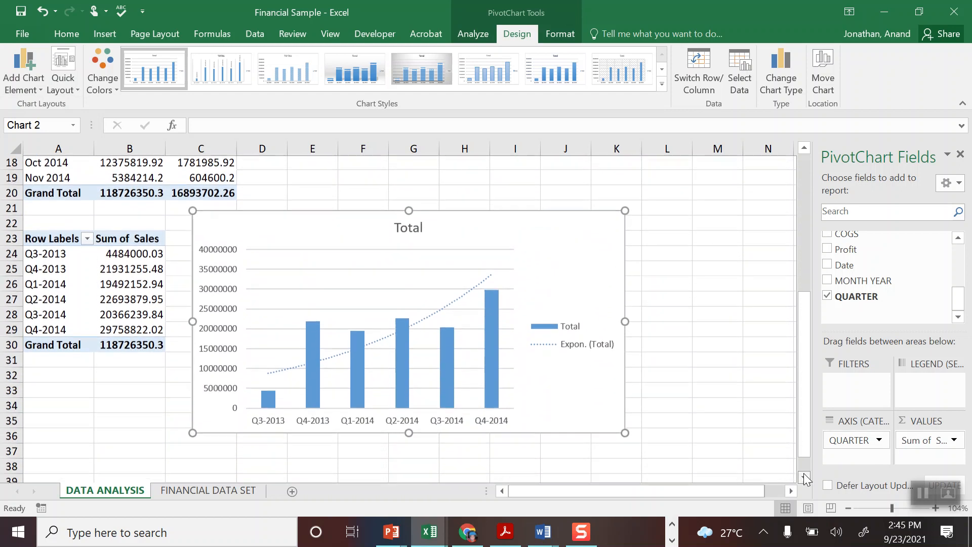
pyautogui.click(47, 222)
pyautogui.click(50, 215)
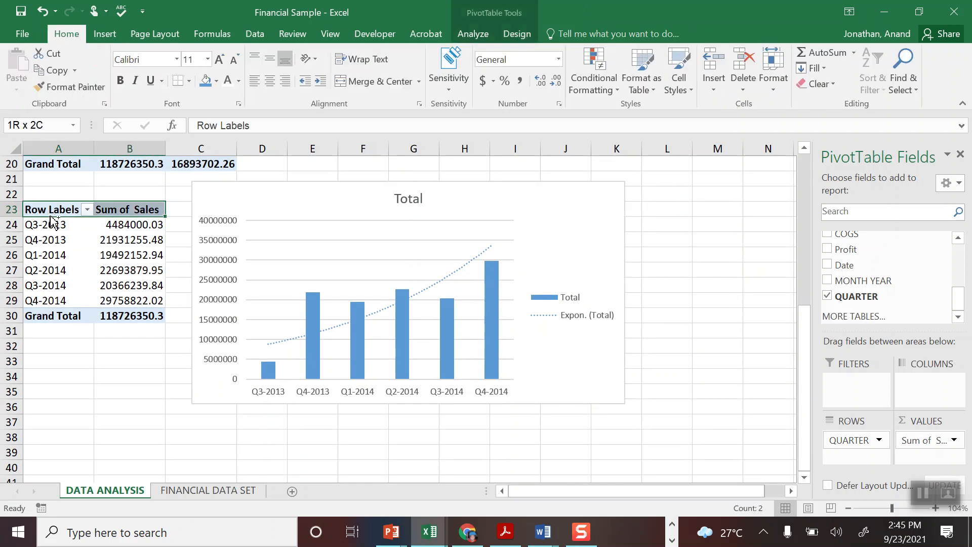
pyautogui.hotkey('ctrl', 'c')
pyautogui.press('Down')
pyautogui.press('Down')
pyautogui.press('Down')
pyautogui.press('Down')
pyautogui.press('Down')
pyautogui.press('Down')
pyautogui.press('Down')
pyautogui.press('Down')
pyautogui.press('Down')
pyautogui.press('Down')
pyautogui.press('Down')
pyautogui.press('Down')
pyautogui.press('Down')
pyautogui.press('Down')
pyautogui.press('Down')
pyautogui.press('Down')
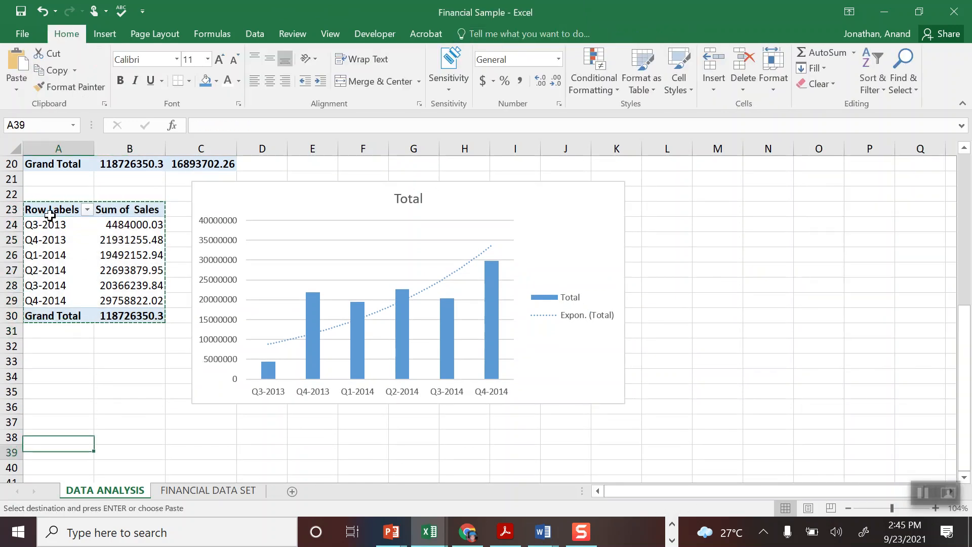
pyautogui.press('Up')
pyautogui.hotkey('ctrl', 'v')
# Replace Sum of Sales with Sum of Profit as the value field in the copied quarterly PivotTable.
pyautogui.press('Down')
pyautogui.press('Down')
pyautogui.press('Down')
pyautogui.press('Down')
pyautogui.press('Down')
pyautogui.press('Down')
pyautogui.press('Down')
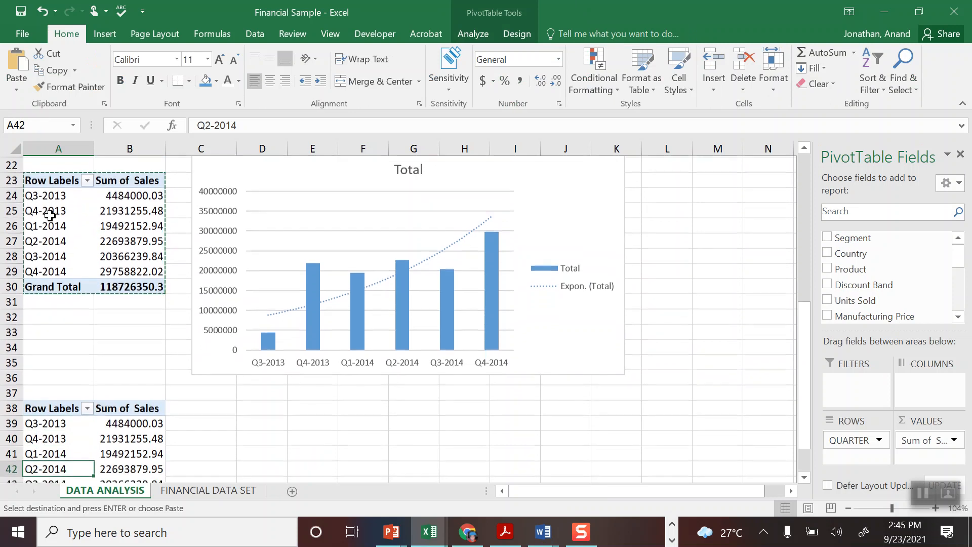
pyautogui.press('Up')
pyautogui.press('Up')
pyautogui.press('Up')
pyautogui.press('Up')
pyautogui.press('Up')
pyautogui.press('Up')
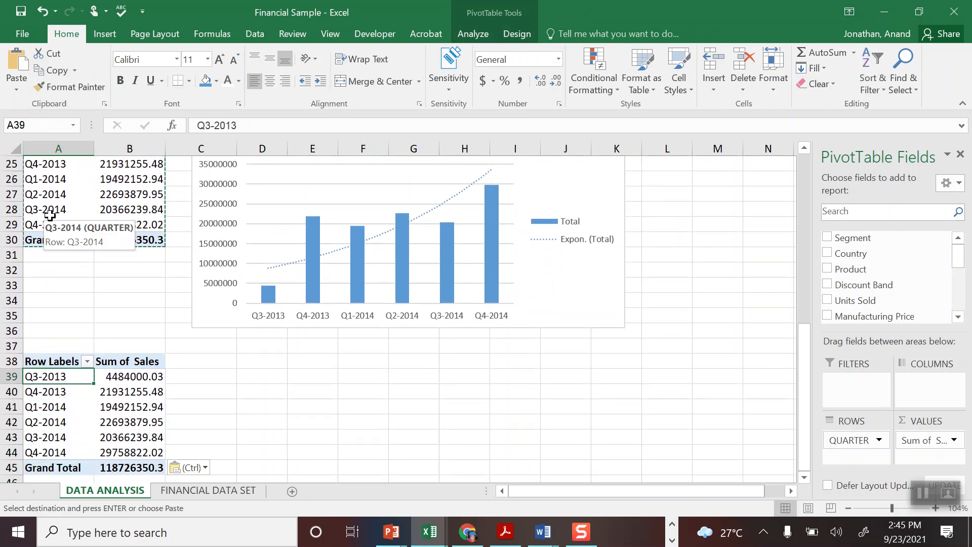
pyautogui.moveTo(914, 438); pyautogui.dragTo(828, 317)
pyautogui.moveTo(959, 279); pyautogui.dragTo(958, 317)
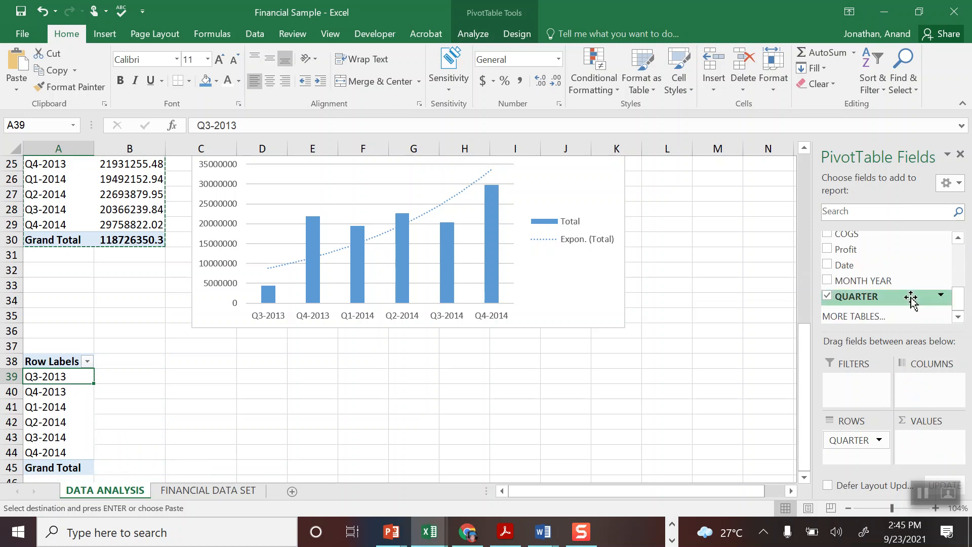
pyautogui.moveTo(858, 250); pyautogui.dragTo(934, 440)
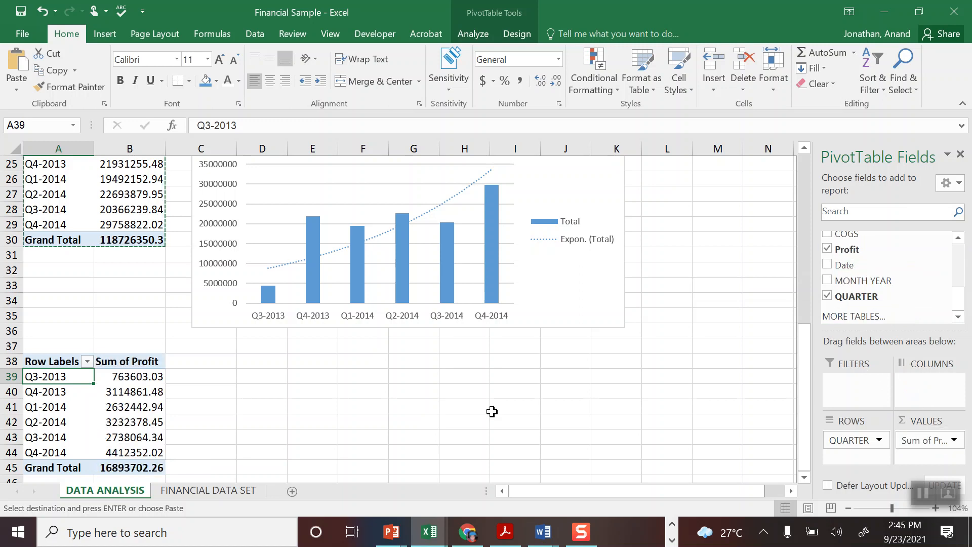
# Insert a 2-D stacked column PivotChart from the quarterly Profit PivotTable and shift it down beside that table.
pyautogui.click(66, 360)
pyautogui.hotkey('ctrl', 'shift', 'Right')
pyautogui.hotkey('ctrl', 'shift', 'Down')
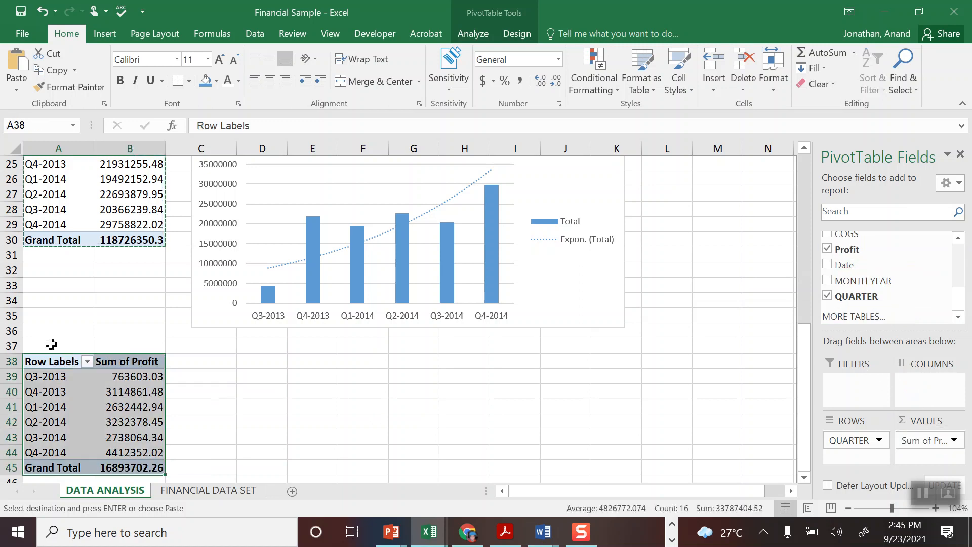
pyautogui.click(106, 34)
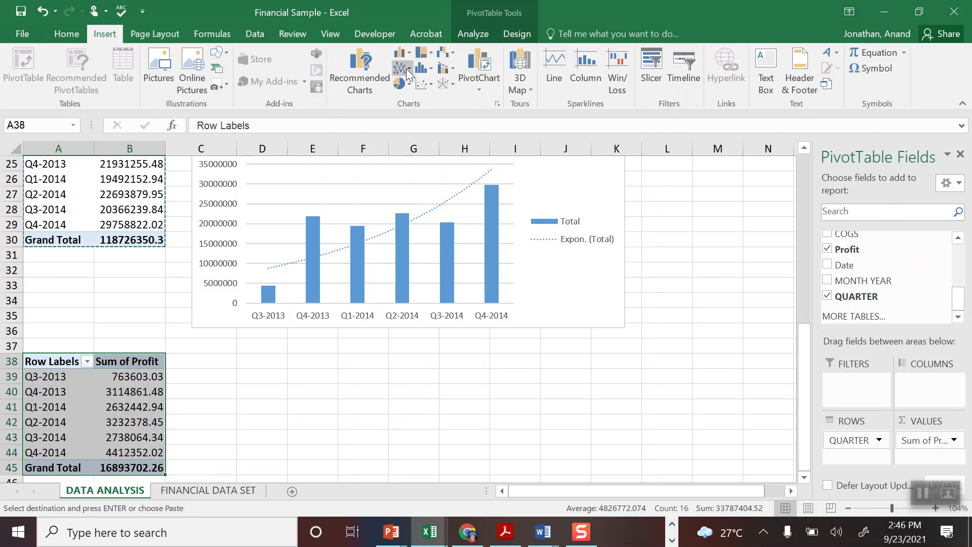
pyautogui.click(405, 53)
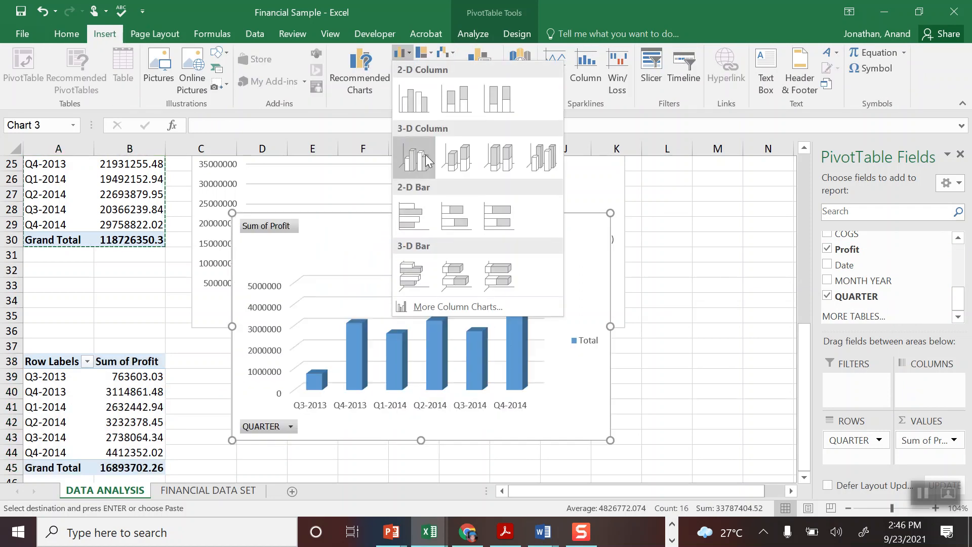
pyautogui.click(461, 108)
pyautogui.moveTo(579, 235)
pyautogui.mouseDown()
pyautogui.moveTo(577, 305)
pyautogui.moveTo(570, 220)
pyautogui.mouseUp()
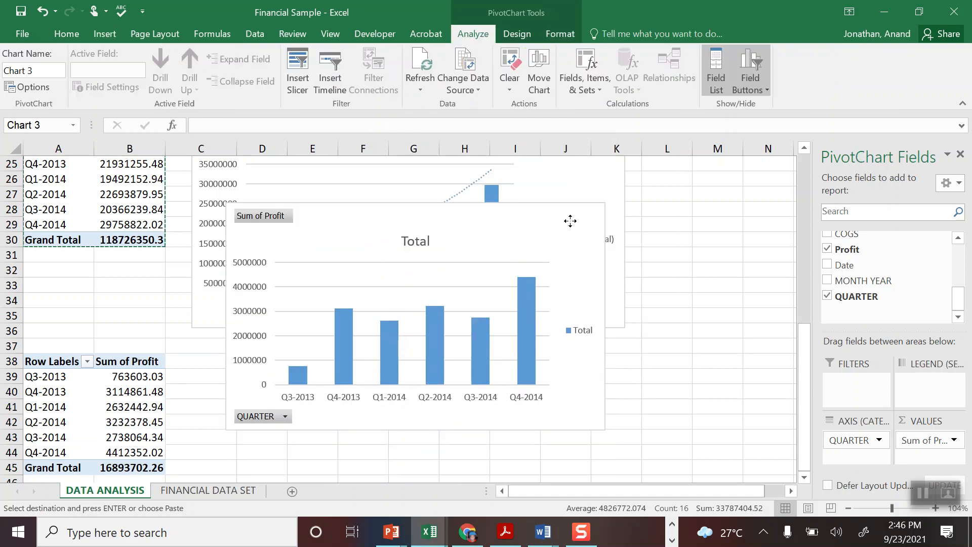
pyautogui.moveTo(570, 221); pyautogui.dragTo(587, 290)
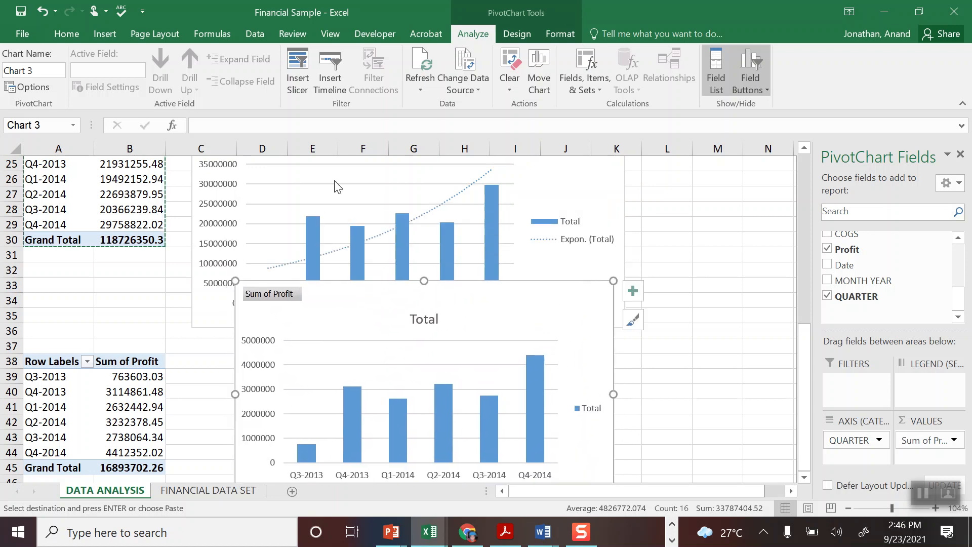
pyautogui.click(522, 37)
pyautogui.click(24, 76)
pyautogui.moveTo(62, 248)
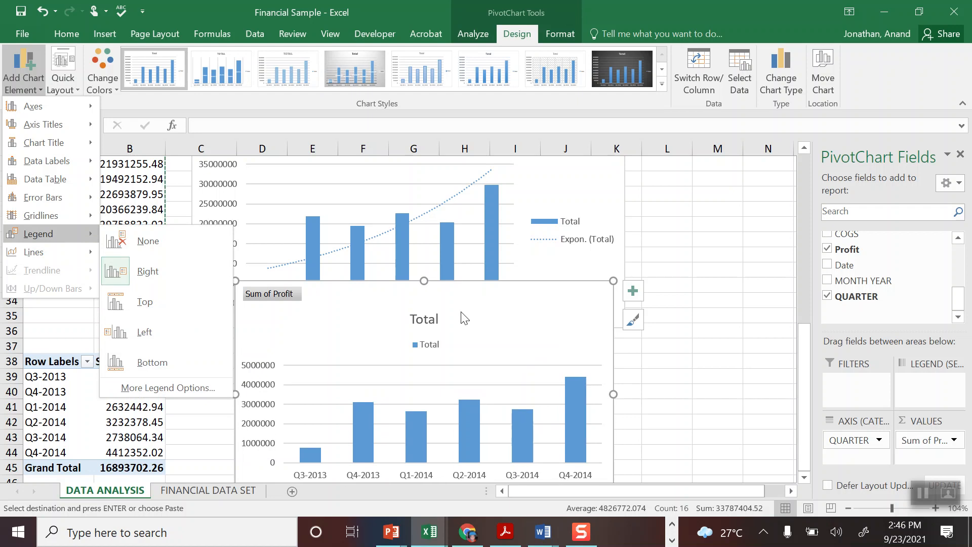
pyautogui.click(587, 297)
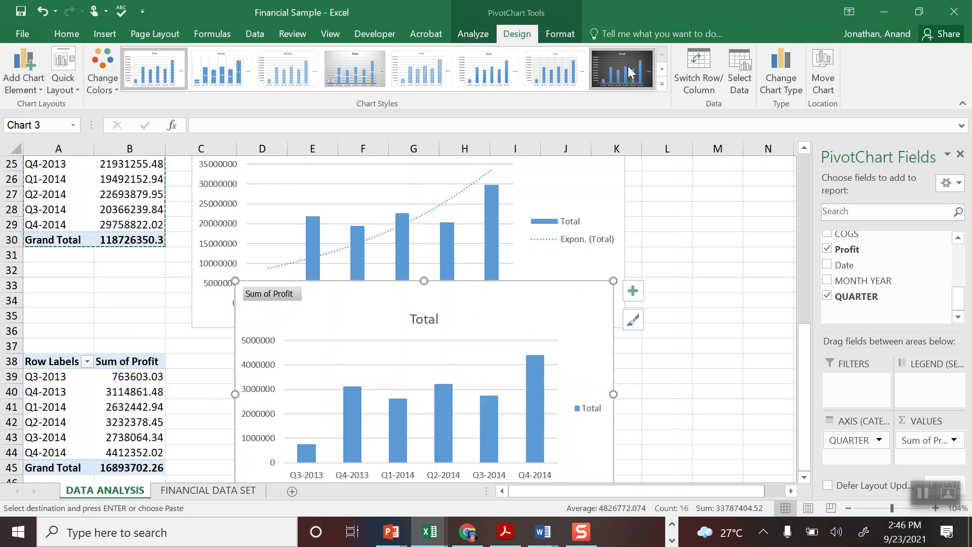
pyautogui.click(17, 81)
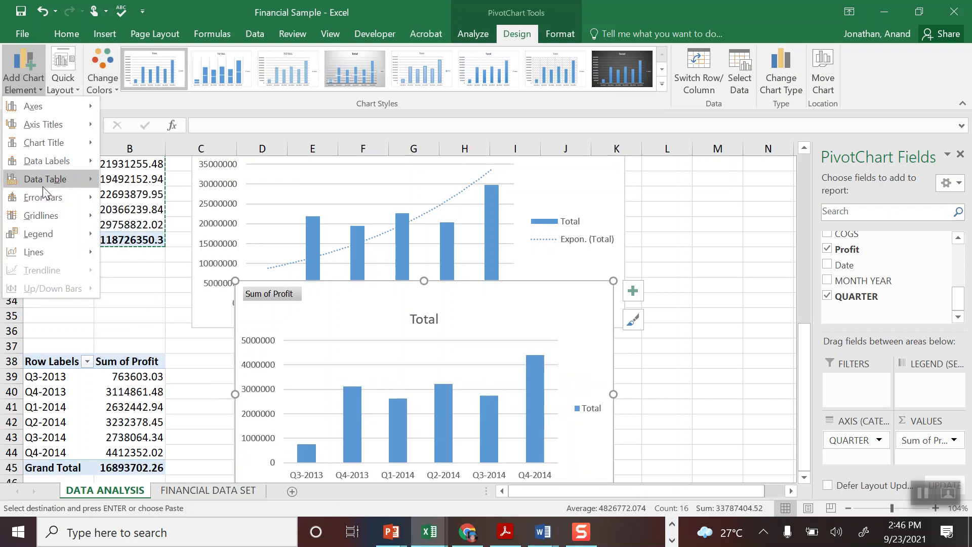
pyautogui.click(576, 293)
# Hide all field buttons on the quarterly Profit PivotChart.
pyautogui.rightClick(269, 295)
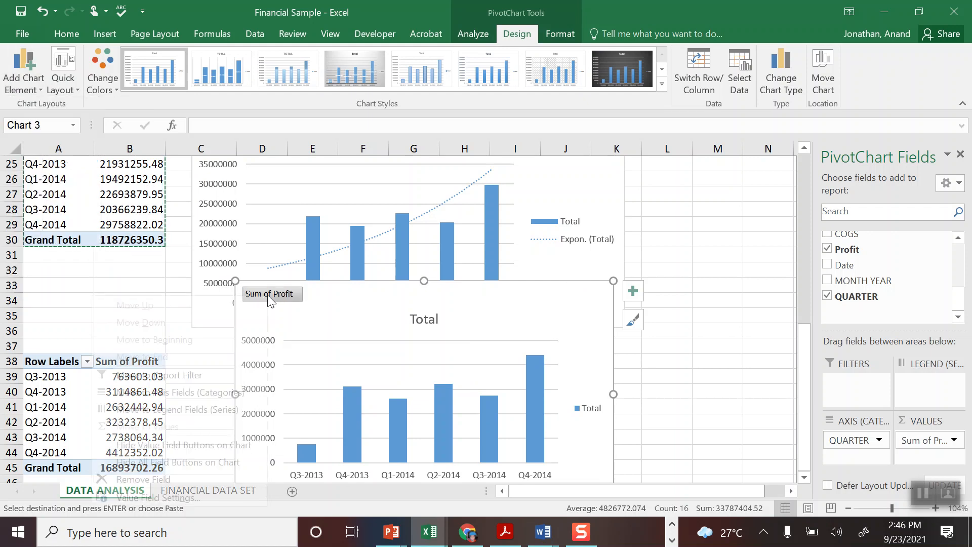
pyautogui.click(184, 466)
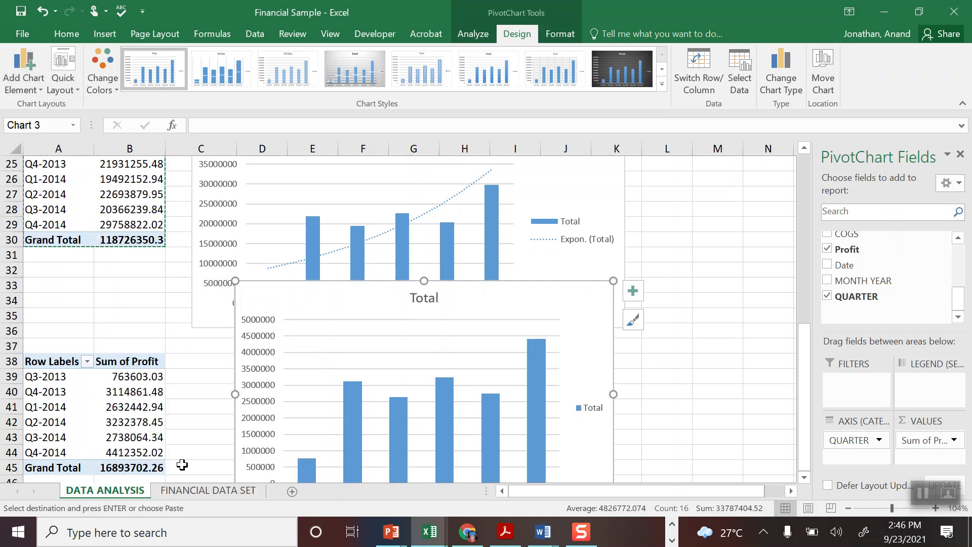
pyautogui.click(805, 477)
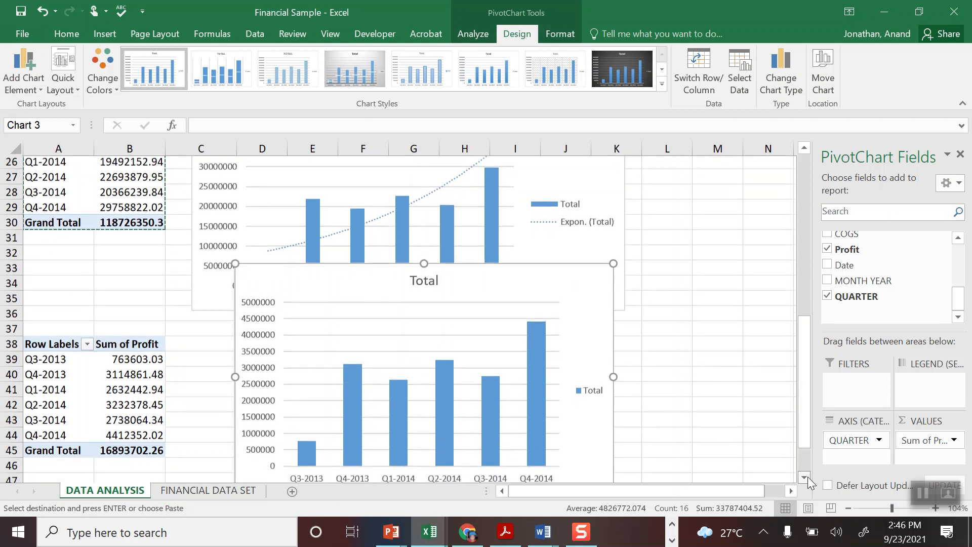
pyautogui.click(805, 477)
# Move the quarterly Profit chart just below the quarterly Sales chart and apply the dark gradient chart style.
pyautogui.click(31, 70)
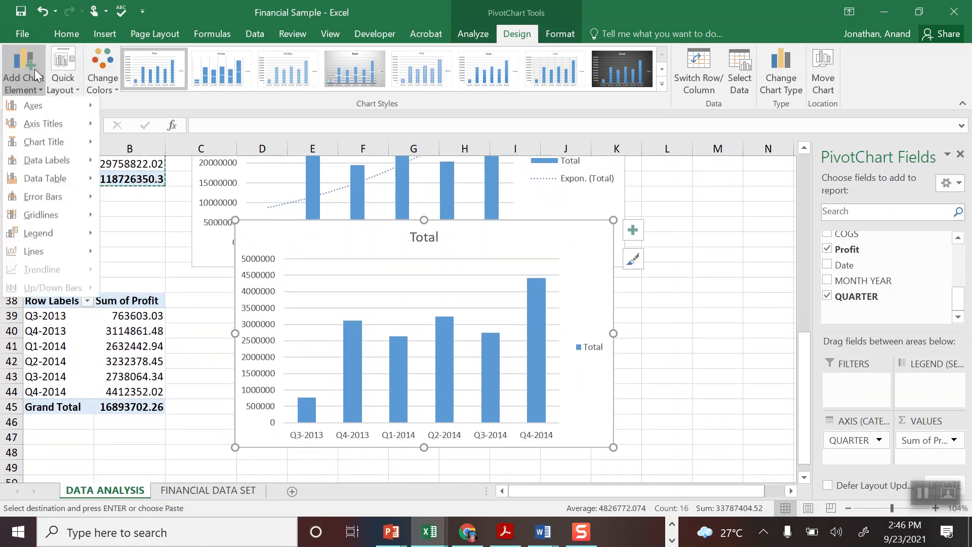
pyautogui.moveTo(71, 251)
pyautogui.click(273, 223)
pyautogui.moveTo(270, 226); pyautogui.dragTo(235, 279)
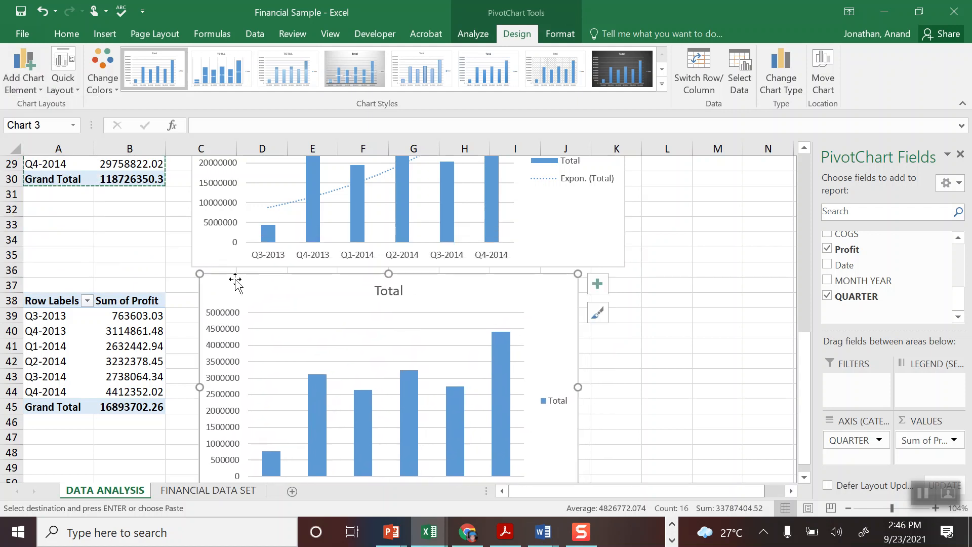
pyautogui.click(620, 79)
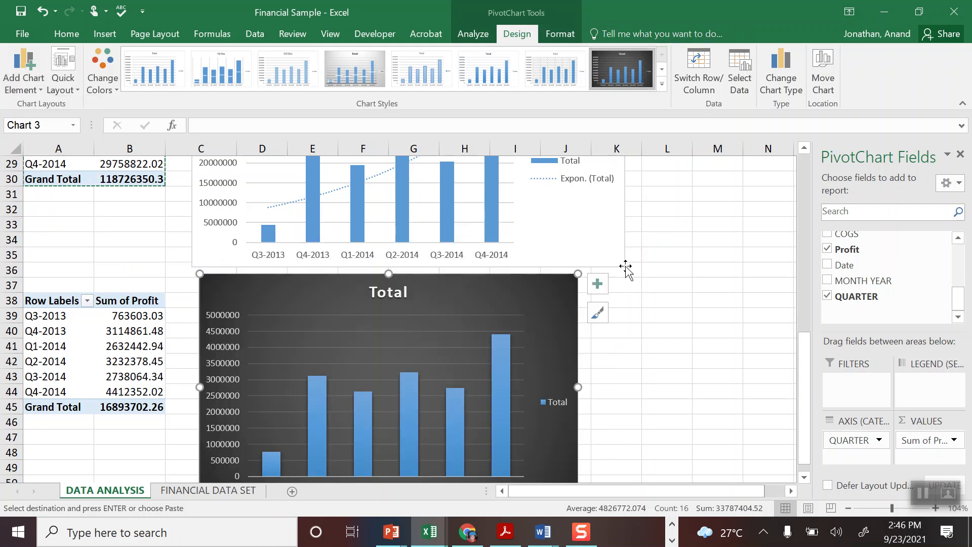
# Apply the matching dark gradient chart style to the quarterly Sales PivotChart.
pyautogui.click(594, 235)
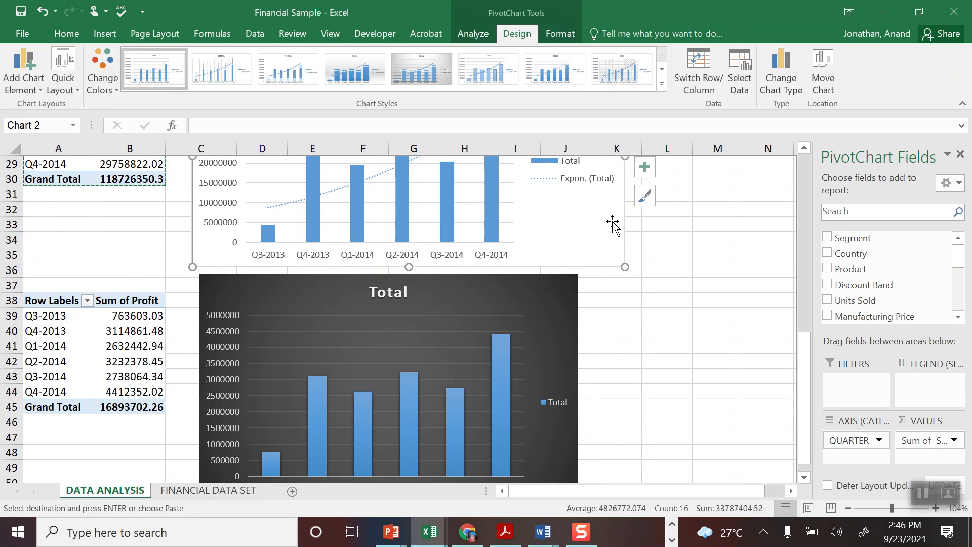
pyautogui.click(661, 84)
pyautogui.click(172, 127)
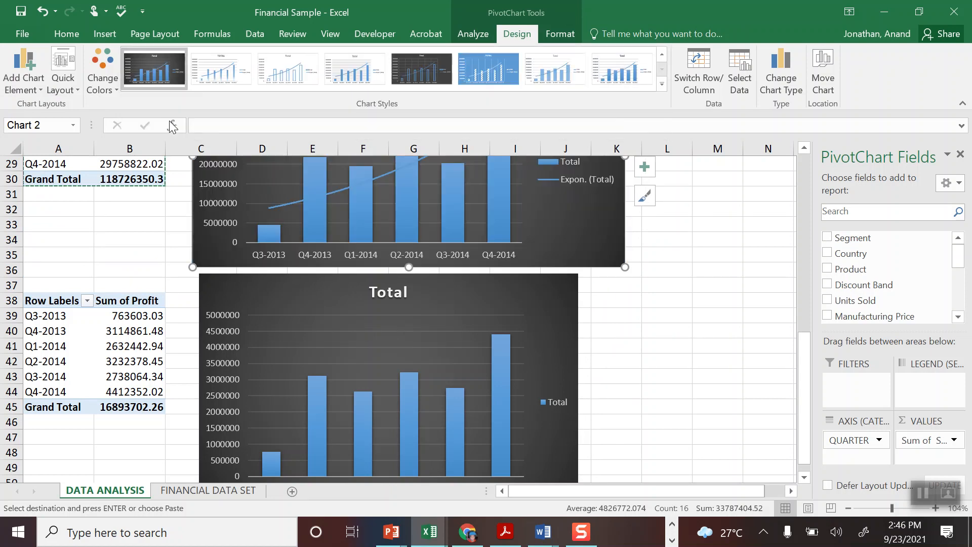
pyautogui.click(428, 73)
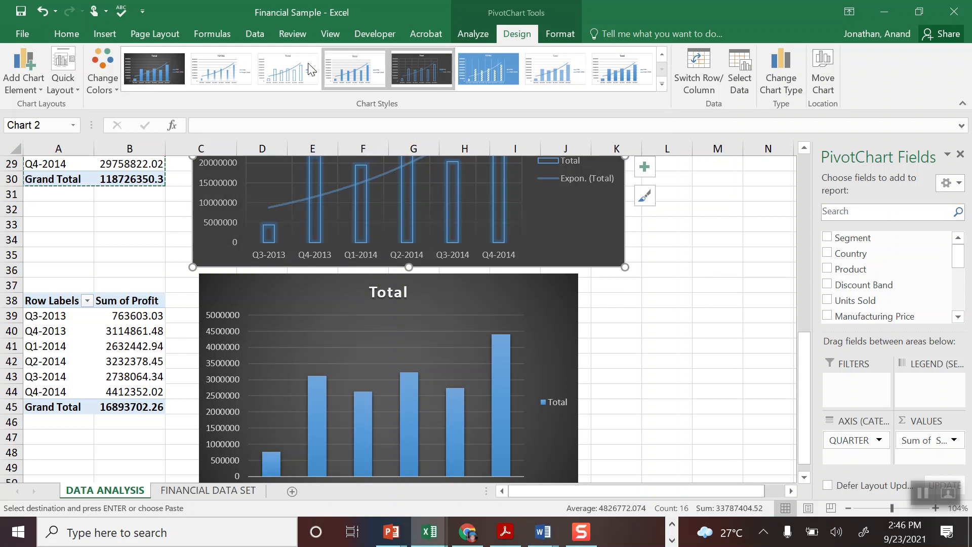
pyautogui.click(153, 81)
# Add a chart title above the monthly Sales and Profit combo chart.
pyautogui.click(551, 377)
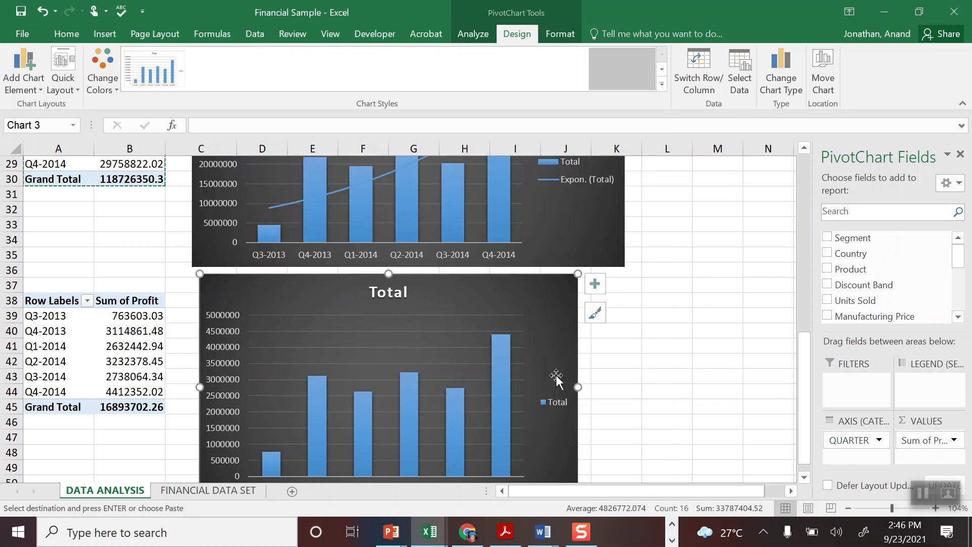
pyautogui.moveTo(804, 370); pyautogui.dragTo(801, 181)
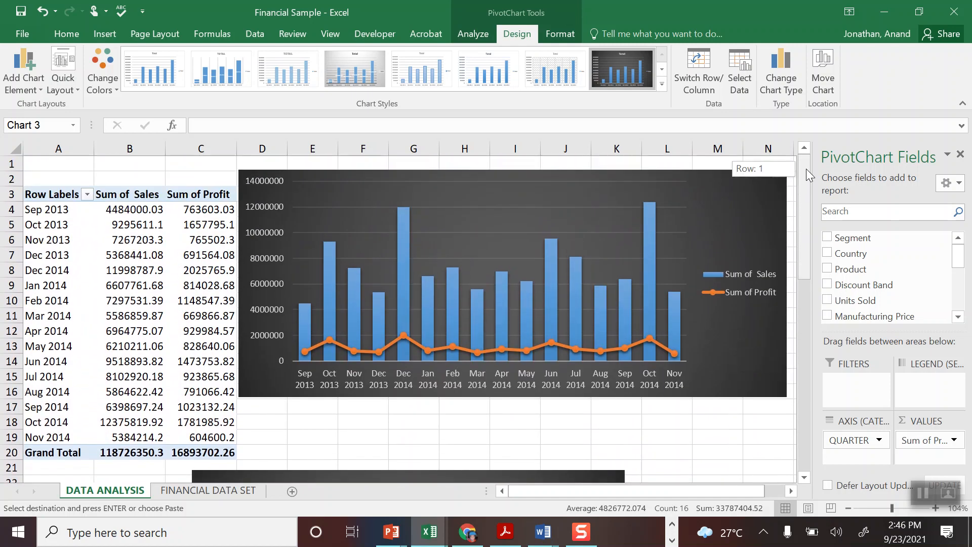
pyautogui.click(775, 196)
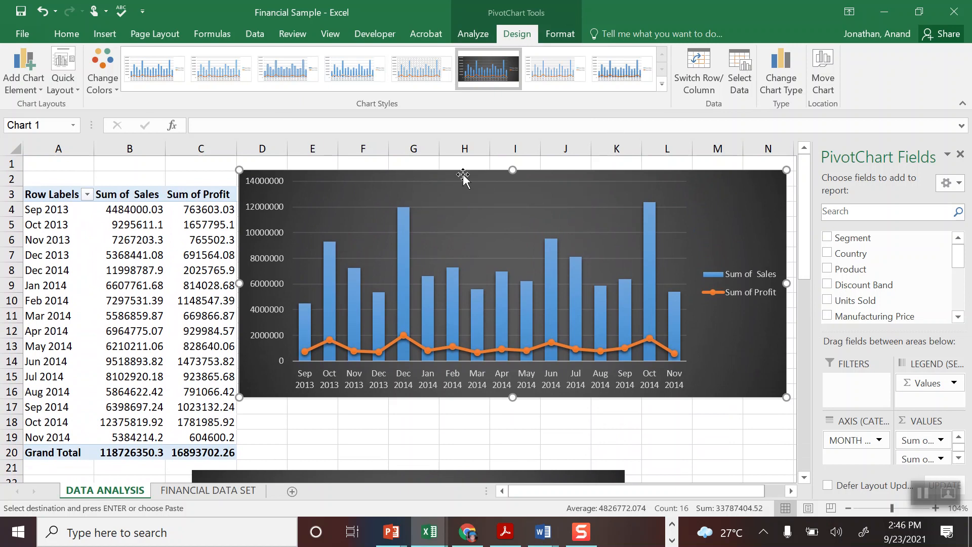
pyautogui.click(19, 76)
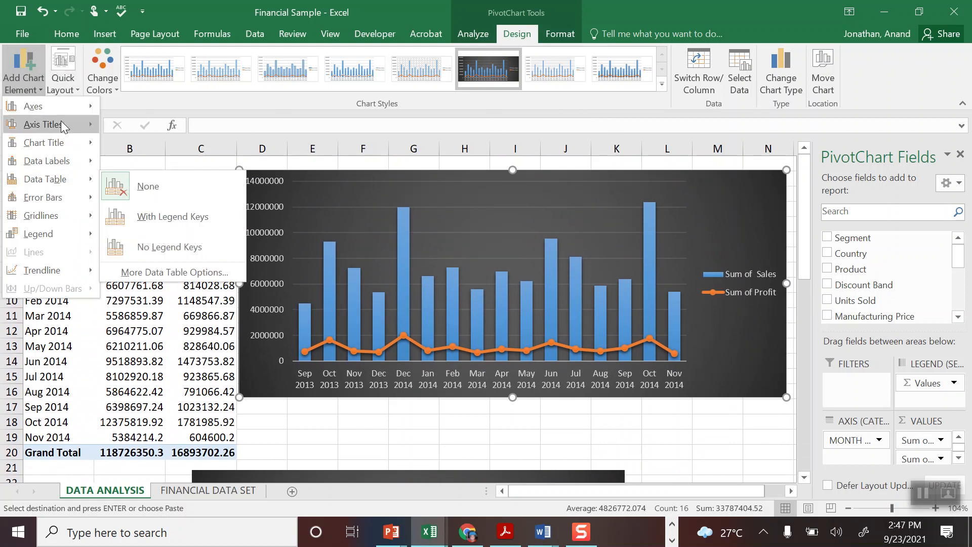
pyautogui.moveTo(66, 132)
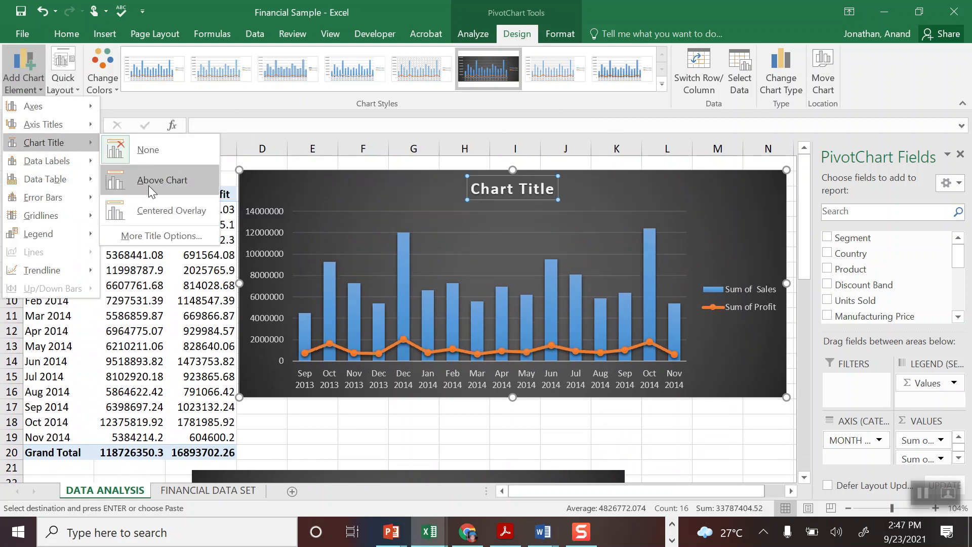
pyautogui.click(148, 182)
# Replace the placeholder title text on the monthly Sales and Profit chart with "Month on Month".
pyautogui.tripleClick(480, 188)
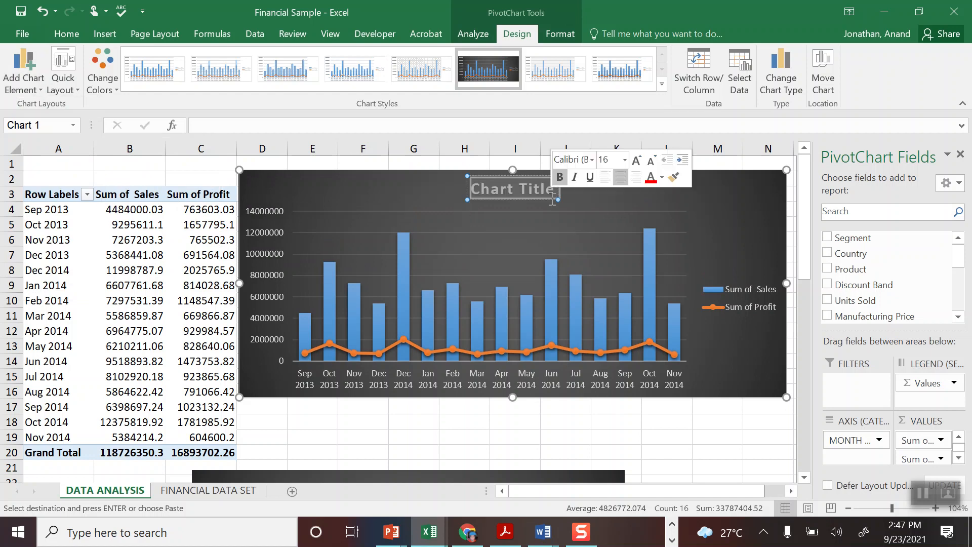
pyautogui.press('Delete')
pyautogui.write('M')
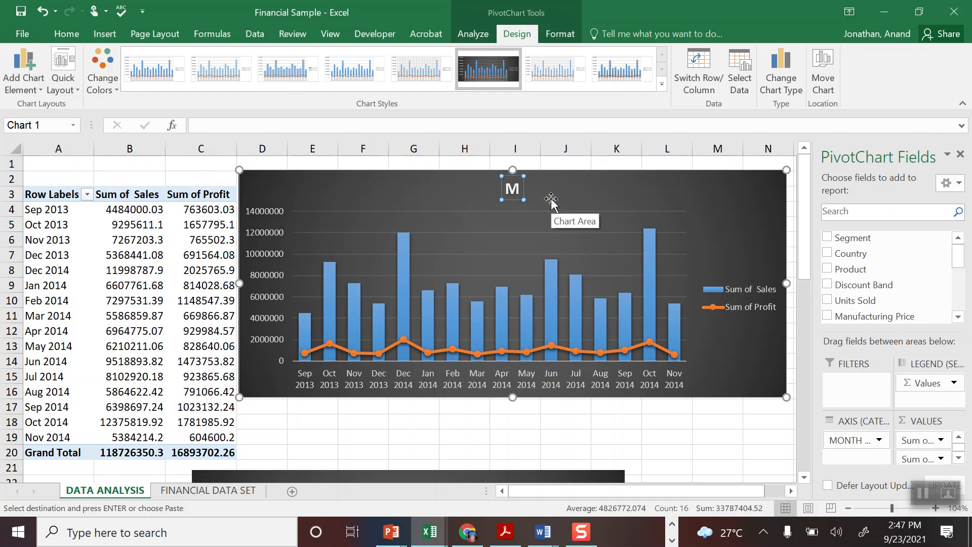
pyautogui.write('onth')
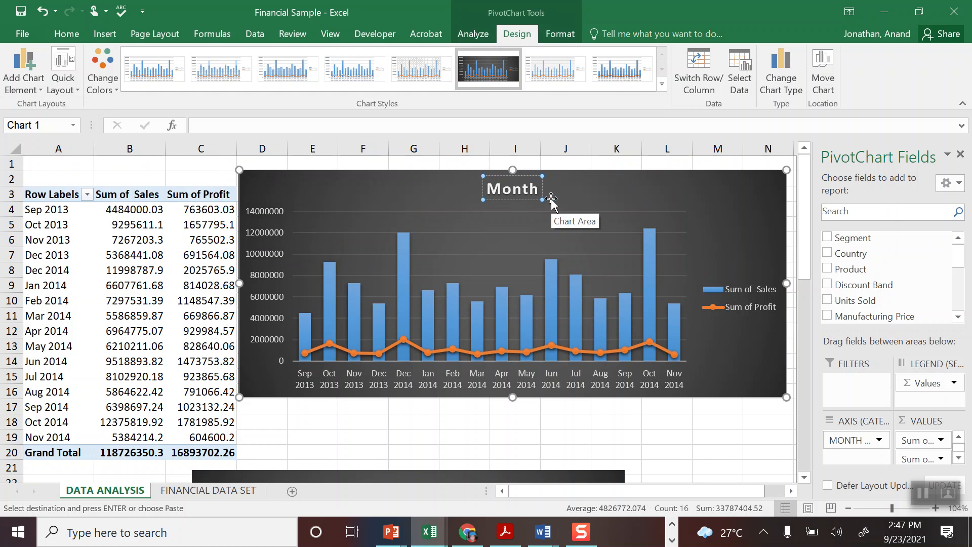
pyautogui.write(' on Month')
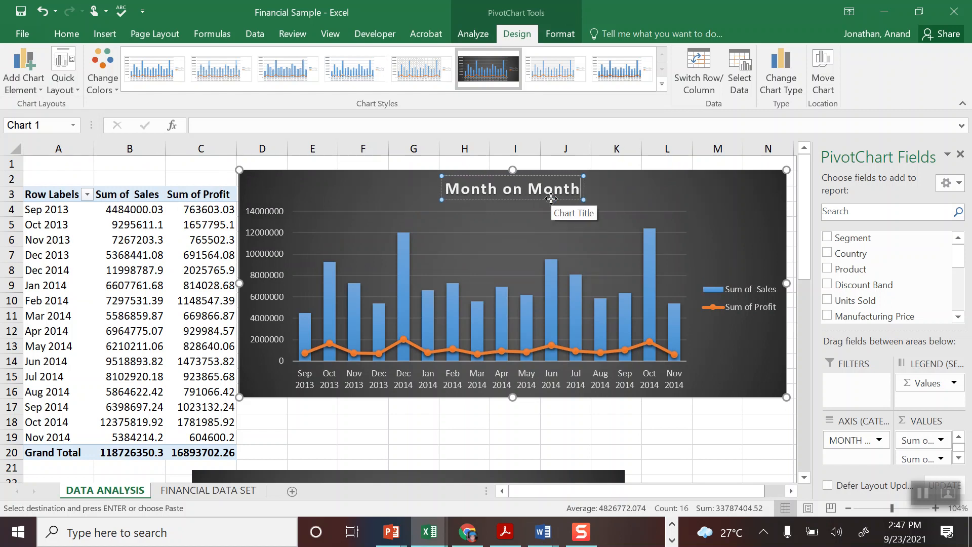
# Complete the monthly chart's title so it reads "Month on Month Trend of Sales & Profits".
pyautogui.write(' Tr')
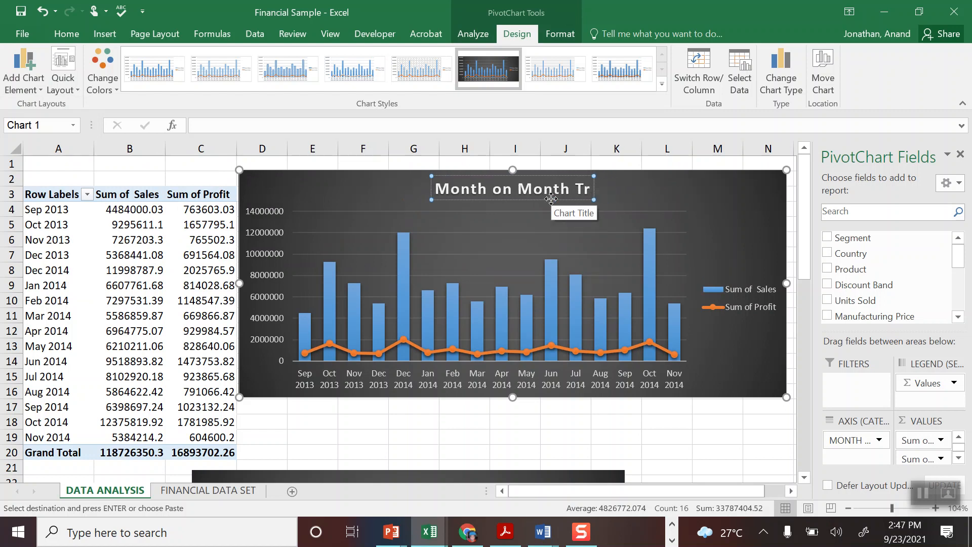
pyautogui.write('end of')
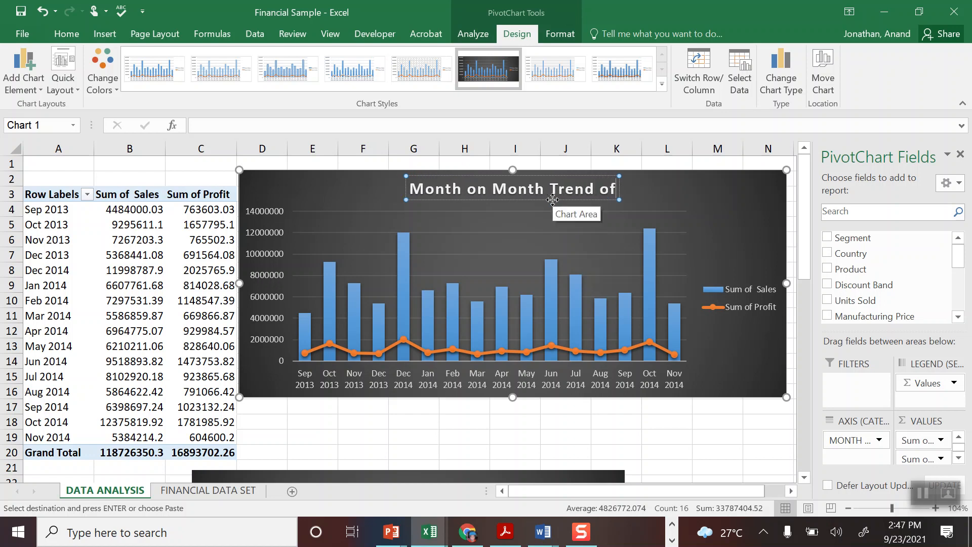
pyautogui.write(' Sales &')
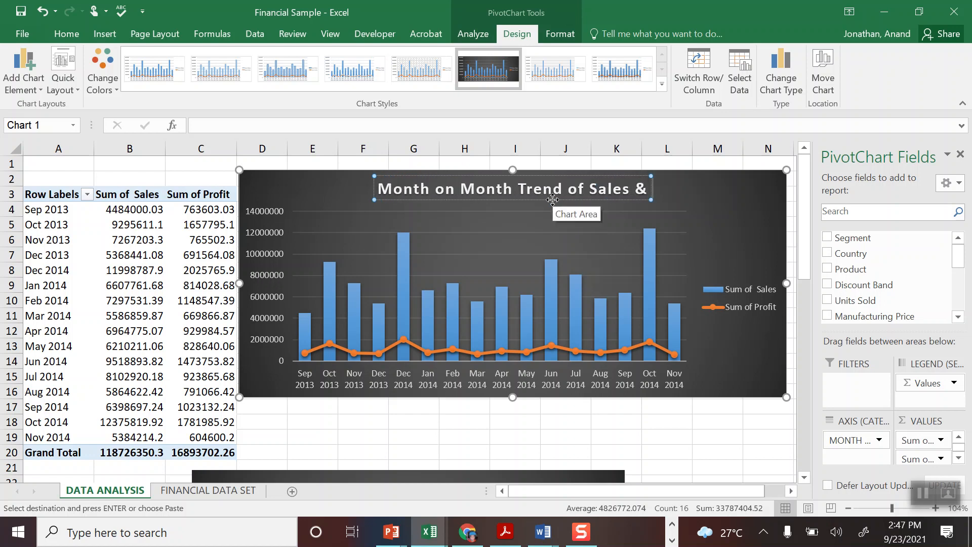
pyautogui.write(' Profits')
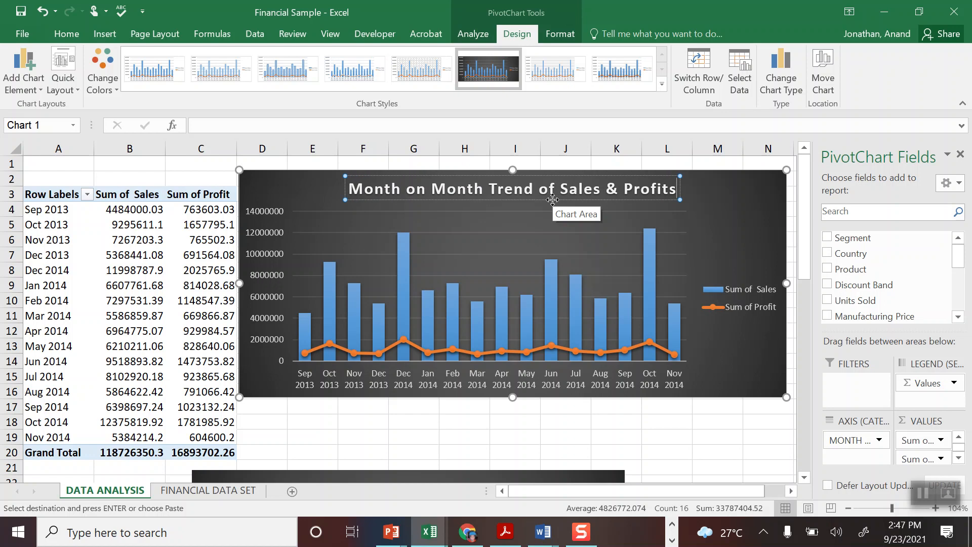
# Retitle the quarterly sales chart "QoQ Trend of Sales".
pyautogui.click(804, 477)
pyautogui.moveTo(804, 478); pyautogui.dragTo(804, 477)
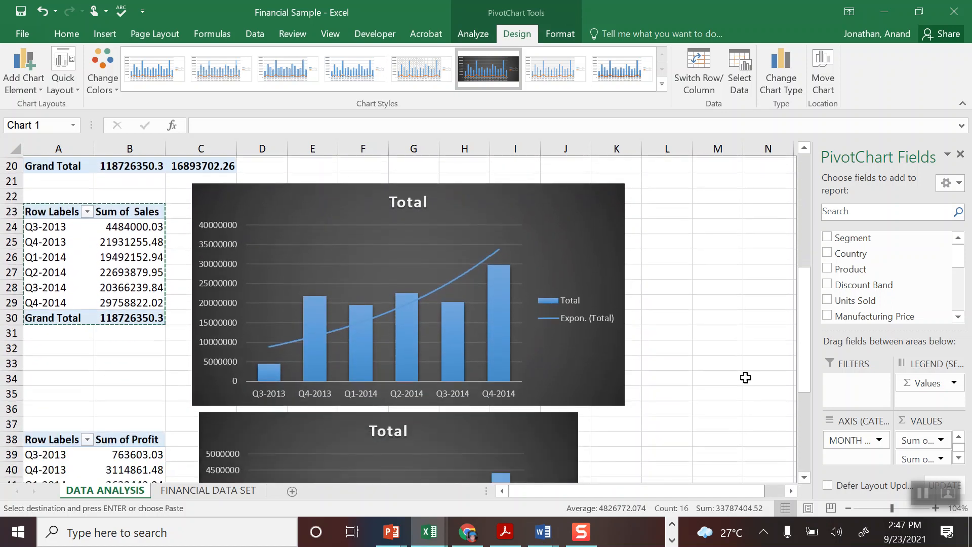
pyautogui.click(391, 206)
pyautogui.doubleClick(391, 205)
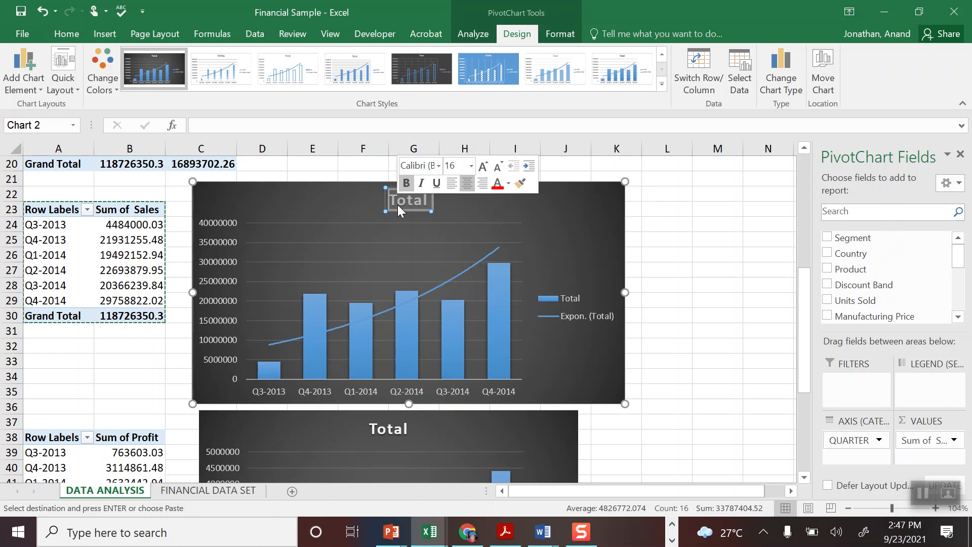
pyautogui.write('QoQ tr')
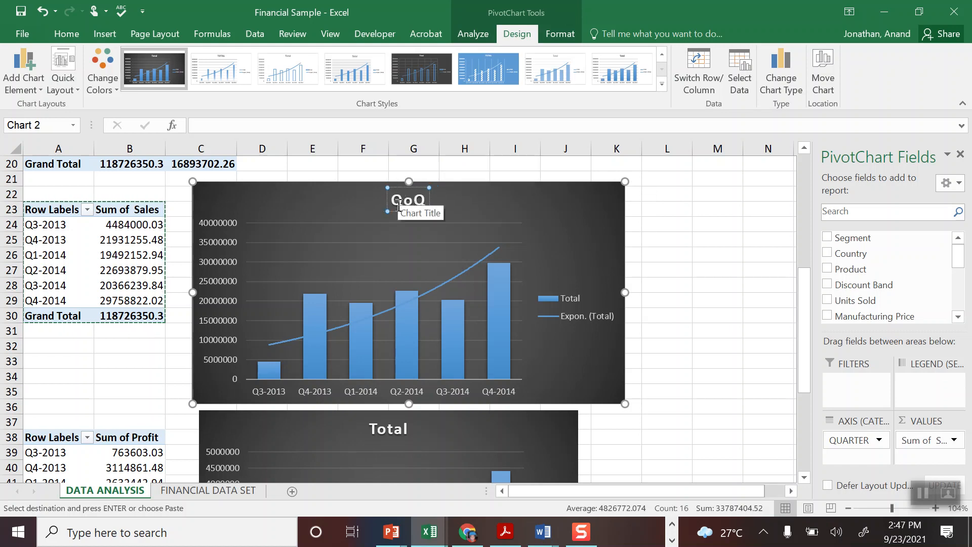
pyautogui.press('BackSpace')
pyautogui.press('BackSpace')
pyautogui.write('Tend')
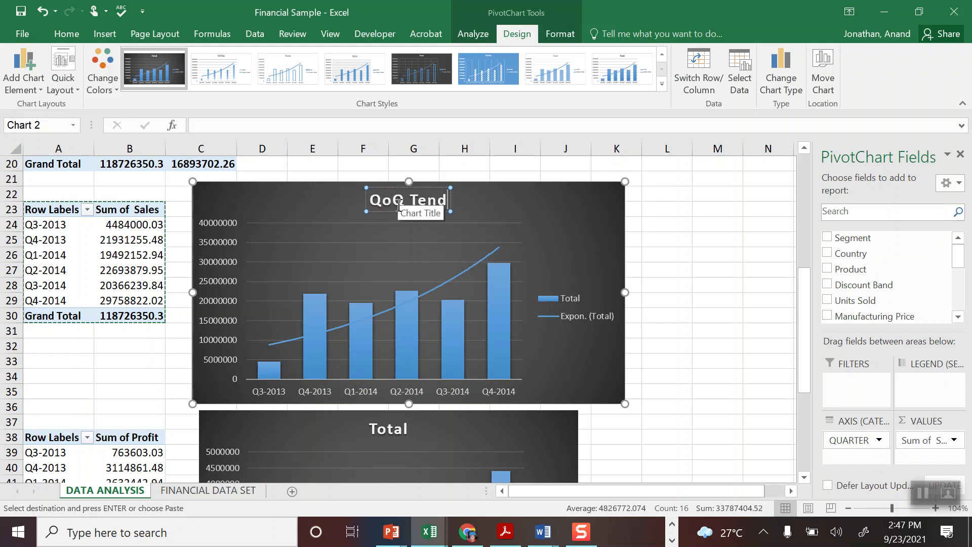
pyautogui.press('BackSpace')
pyautogui.press('BackSpace')
pyautogui.press('BackSpace')
pyautogui.write('rend of')
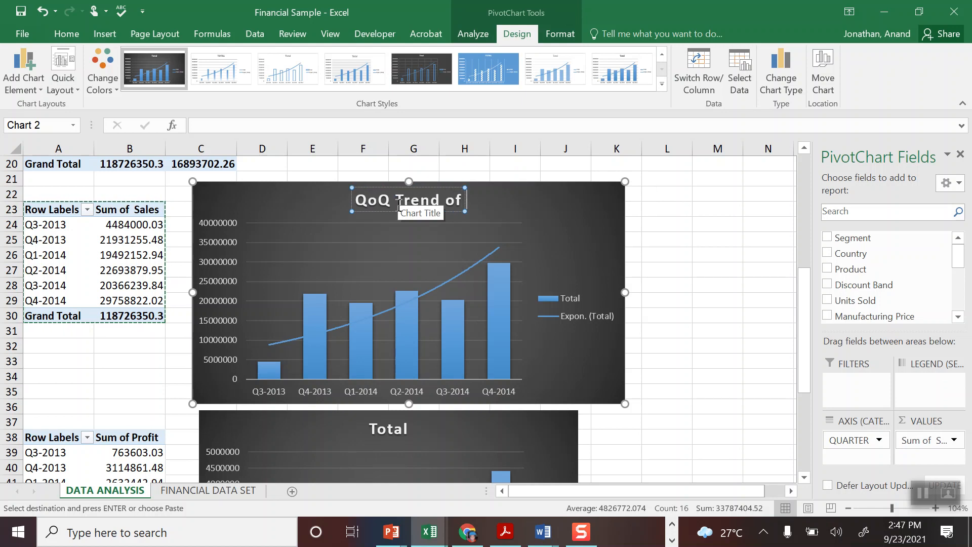
pyautogui.write(' Sales')
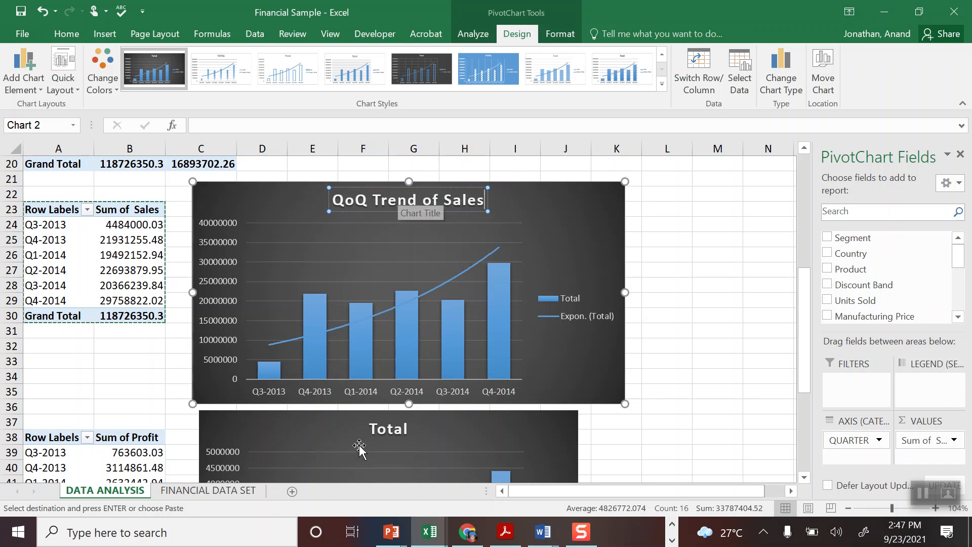
# Retitle the quarterly profit chart "QoQ Trend of Profits" and close the title formatting and PivotChart field panes.
pyautogui.click(388, 427)
pyautogui.doubleClick(388, 427)
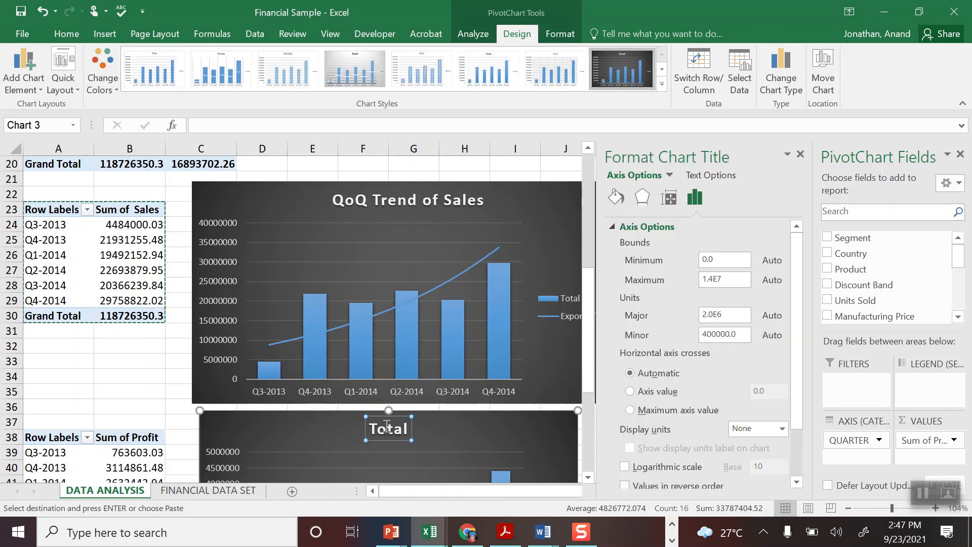
pyautogui.write('QoQ')
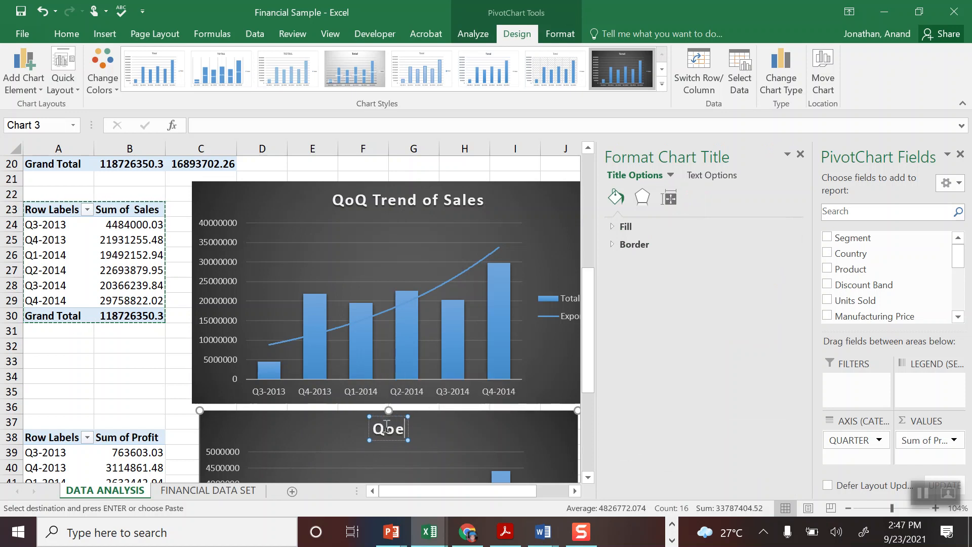
pyautogui.write(' Trend')
pyautogui.press('BackSpace')
pyautogui.press('BackSpace')
pyautogui.press('BackSpace')
pyautogui.write('rend of Proje')
pyautogui.press('BackSpace')
pyautogui.press('BackSpace')
pyautogui.write('fits')
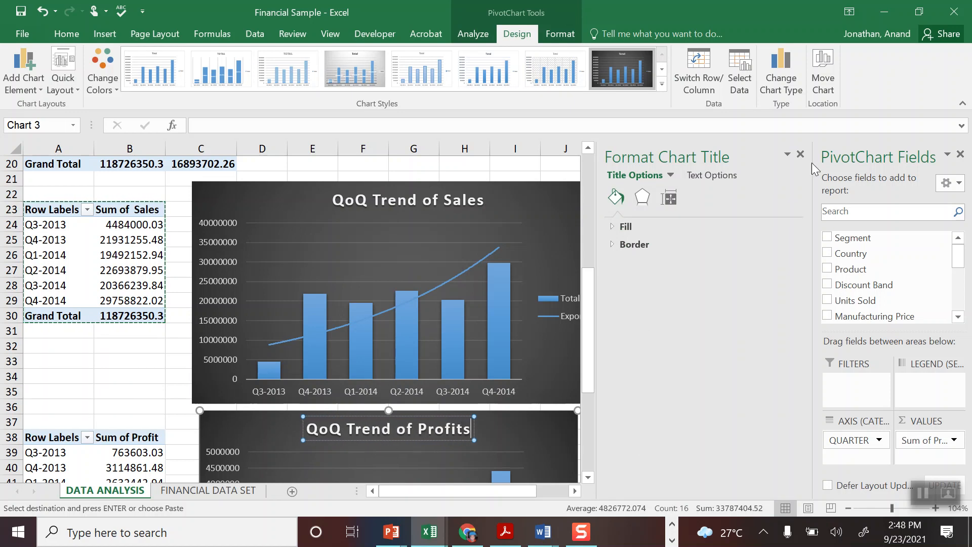
pyautogui.click(800, 154)
pyautogui.click(960, 155)
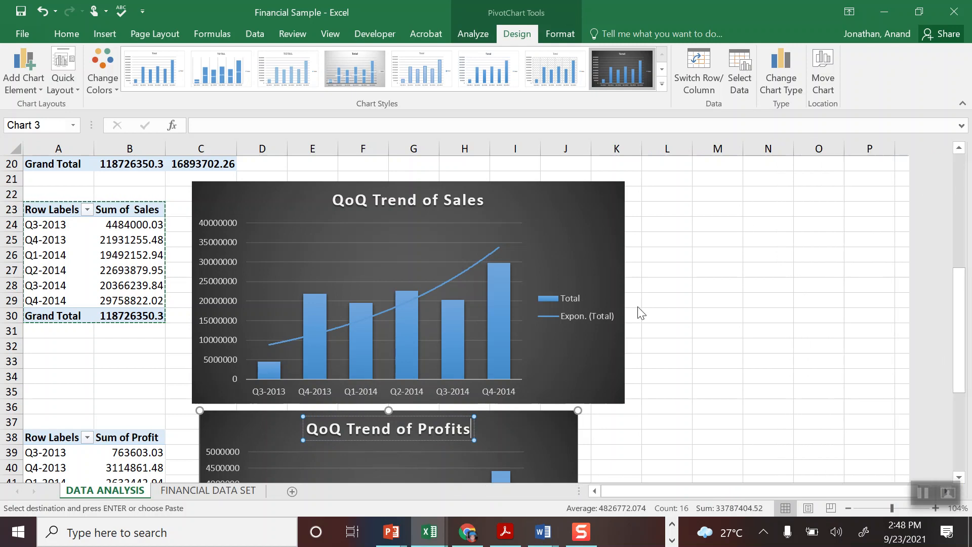
# Insert a 2-D pie chart from the quarterly Sum of Sales pivot table starting at cell A23.
pyautogui.click(639, 314)
pyautogui.click(67, 214)
pyautogui.press('Escape')
pyautogui.press('Up')
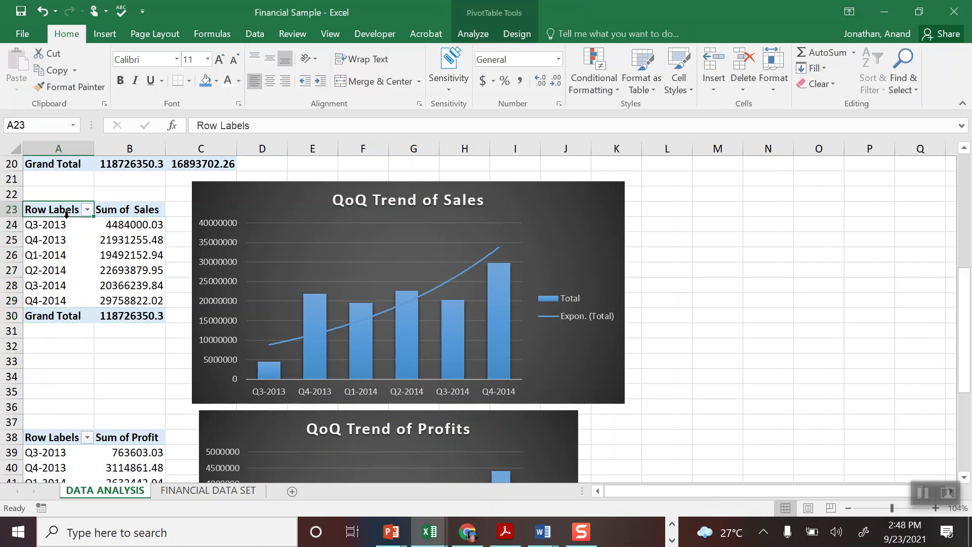
pyautogui.hotkey('ctrl', 'shift', 'Right')
pyautogui.hotkey('ctrl', 'shift', 'Down')
pyautogui.click(104, 34)
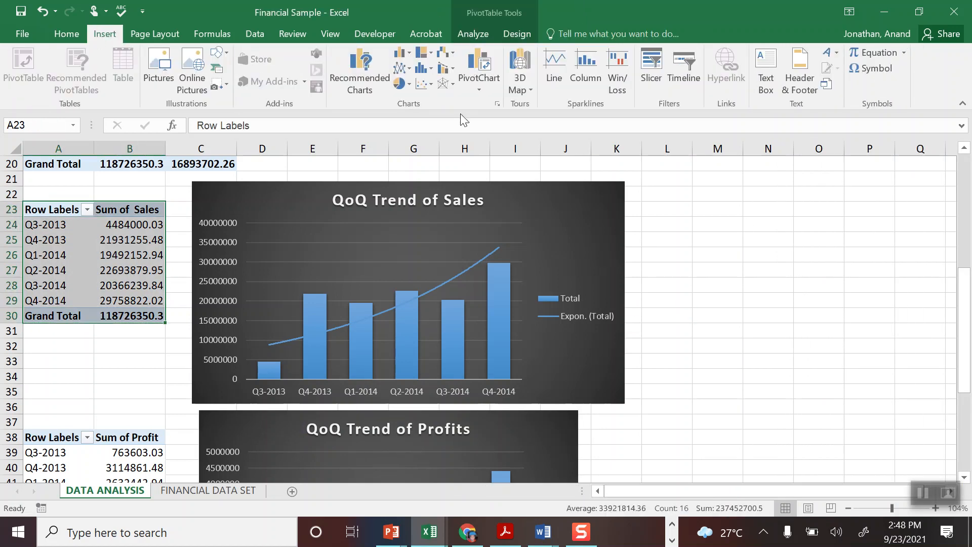
pyautogui.click(403, 83)
pyautogui.click(415, 130)
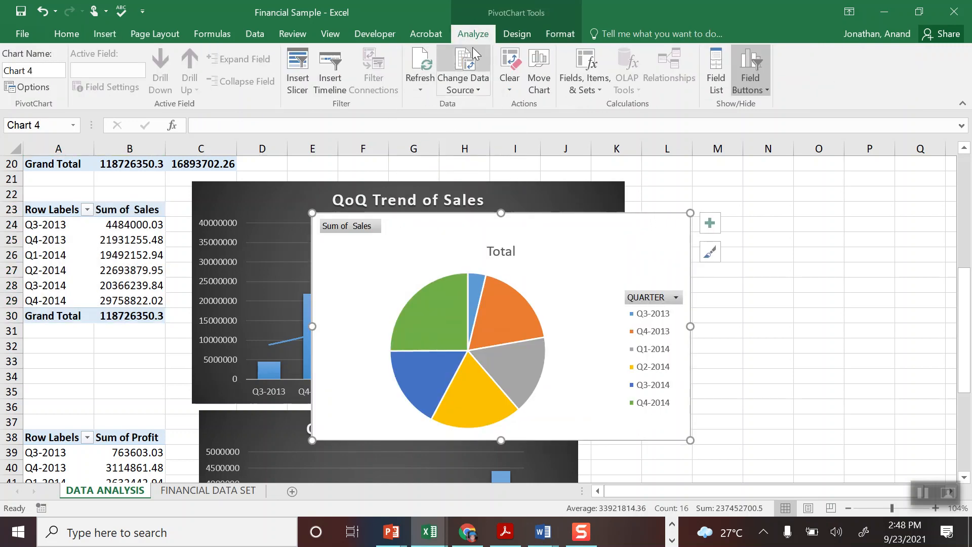
# Apply the dark background chart style to the new pie chart and change its type to 3-D pie.
pyautogui.click(516, 35)
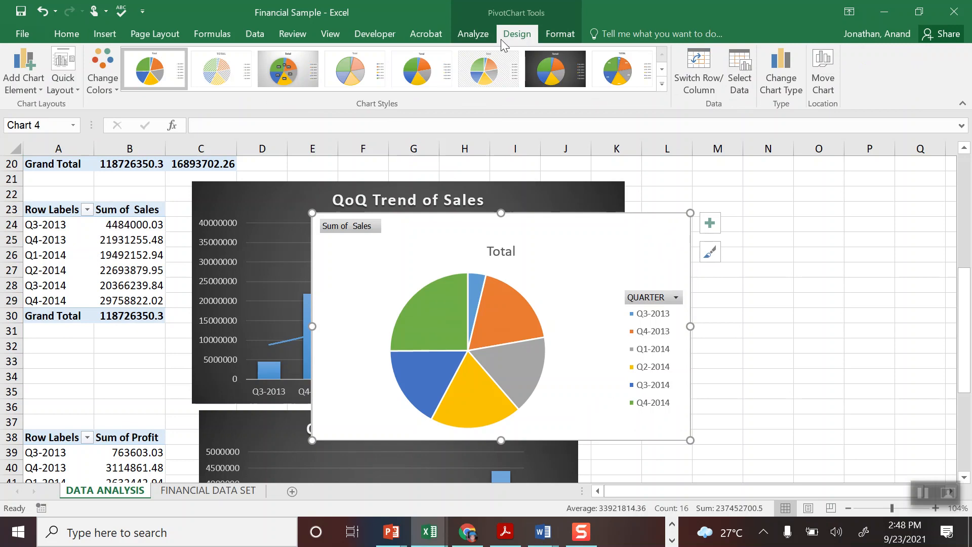
pyautogui.click(570, 74)
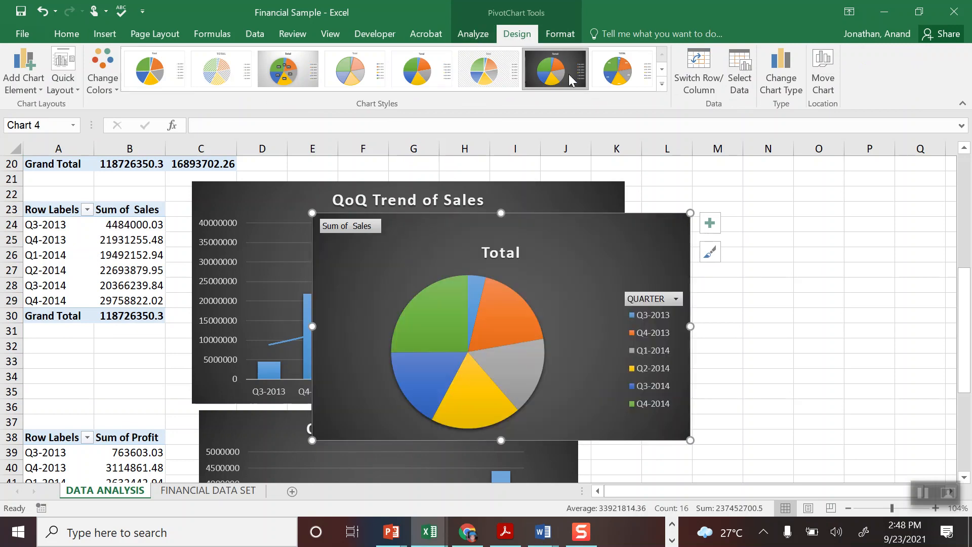
pyautogui.click(777, 81)
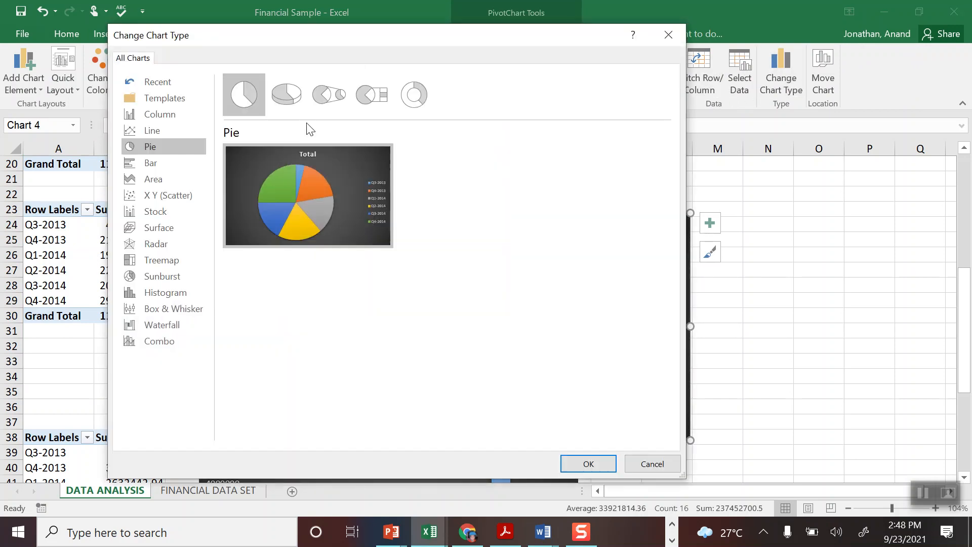
pyautogui.click(286, 95)
pyautogui.click(586, 462)
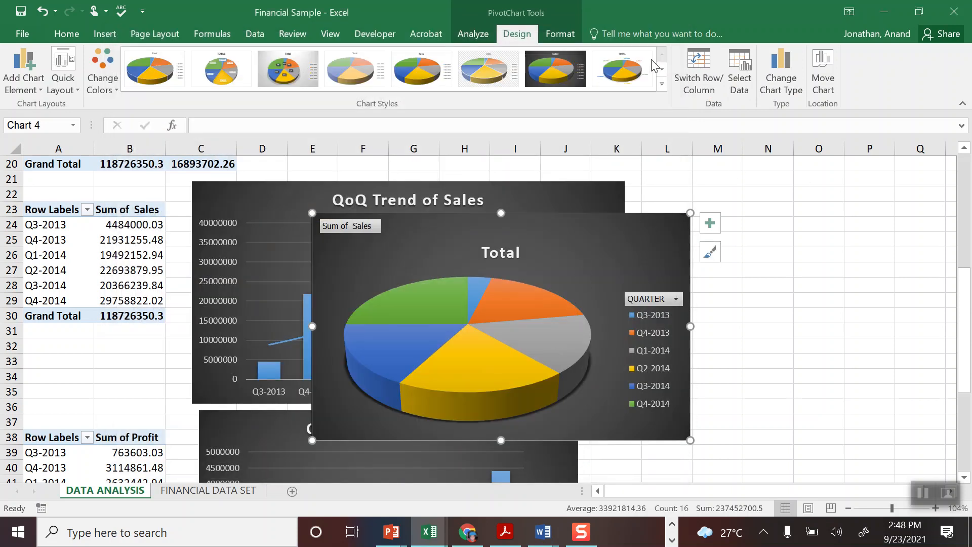
# Apply the pie chart layout with quarter and percentage labels on the slices, and make those labels 11 pt bold.
pyautogui.click(63, 71)
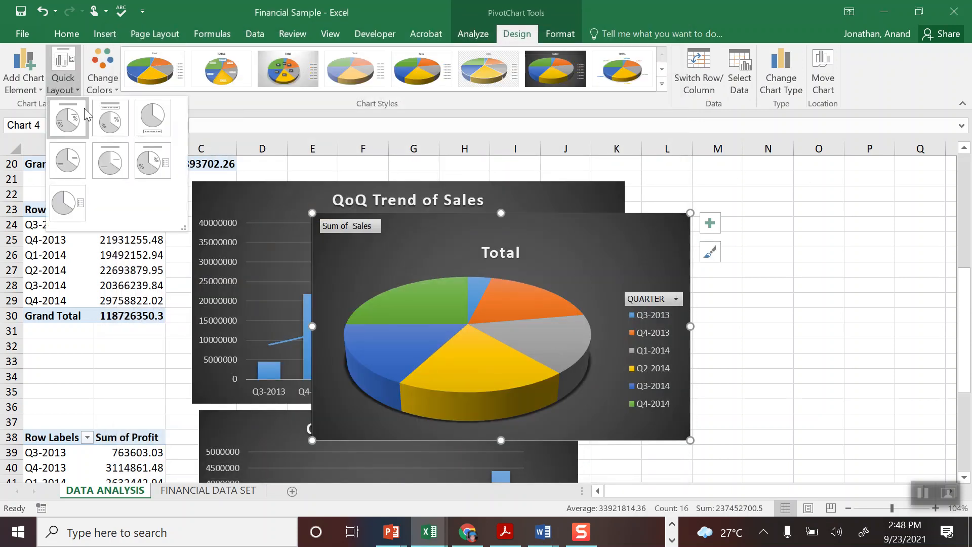
pyautogui.click(76, 114)
pyautogui.click(427, 351)
pyautogui.click(66, 33)
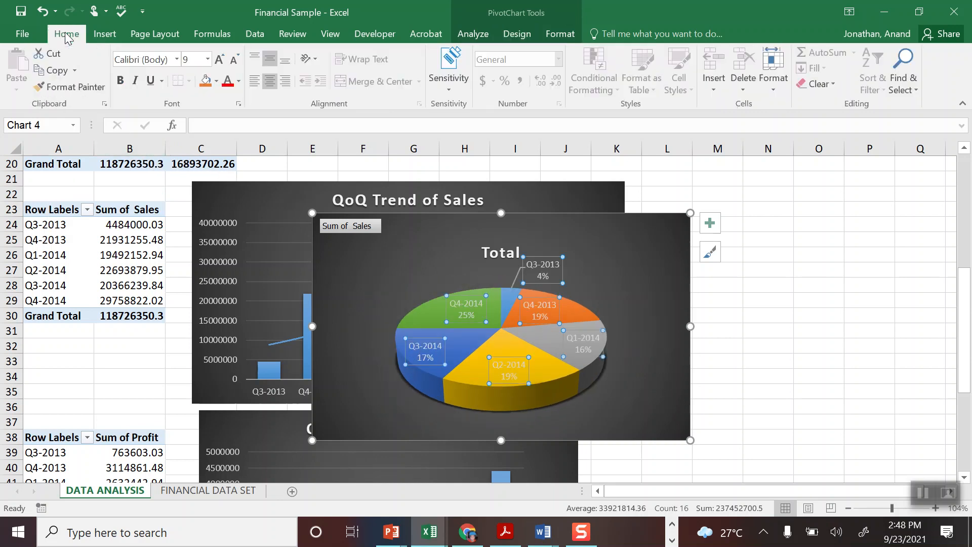
pyautogui.click(219, 59)
pyautogui.click(219, 60)
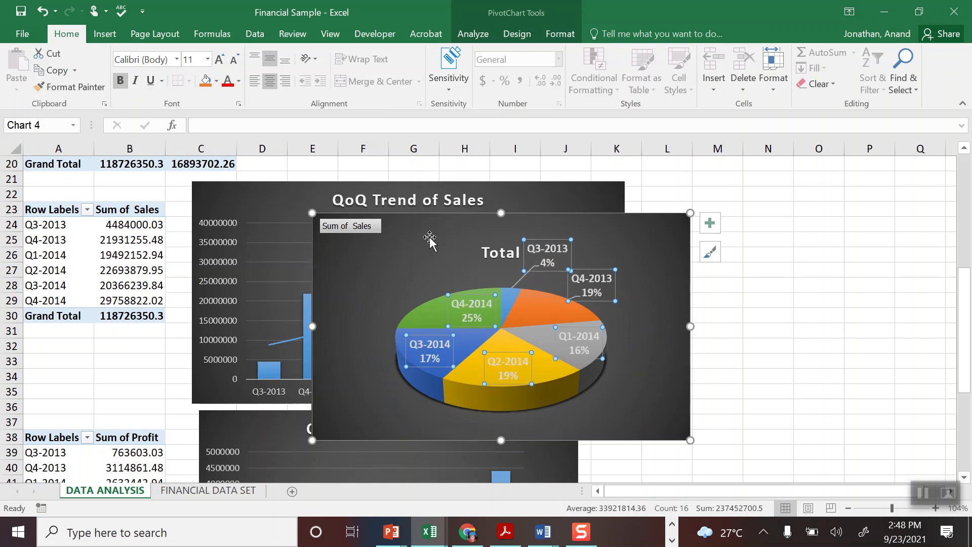
# Hide all field buttons on the pie chart and title it "Percentage distribution of Sales".
pyautogui.rightClick(356, 229)
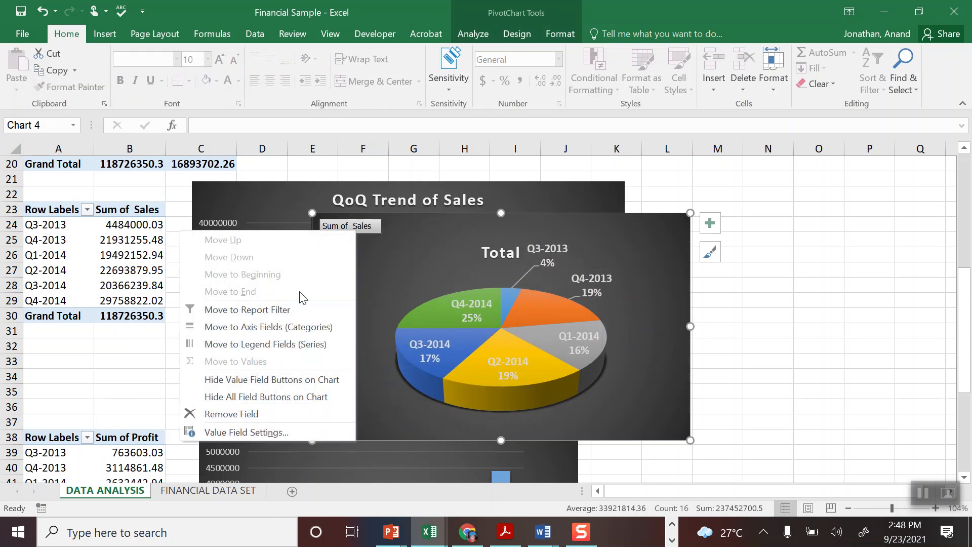
pyautogui.click(259, 396)
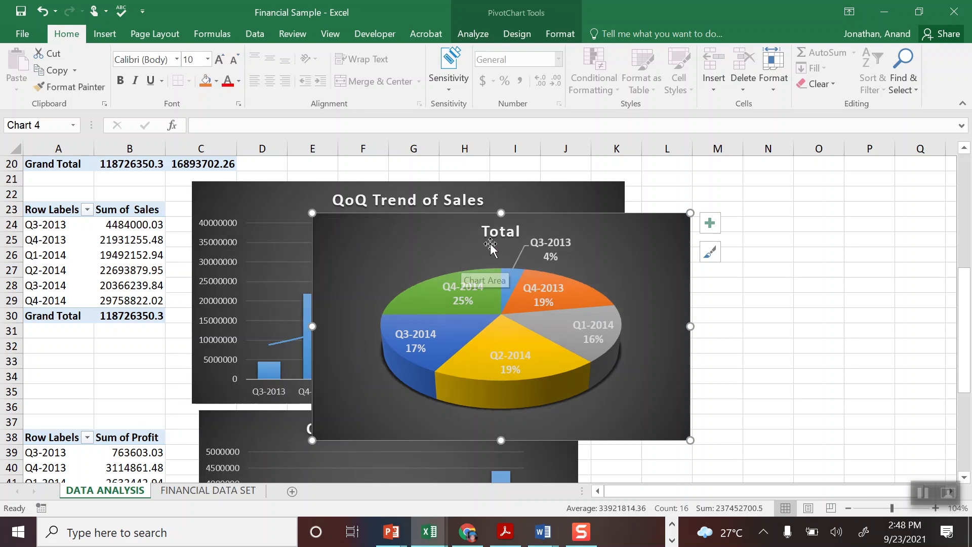
pyautogui.click(505, 232)
pyautogui.write('Percentage di')
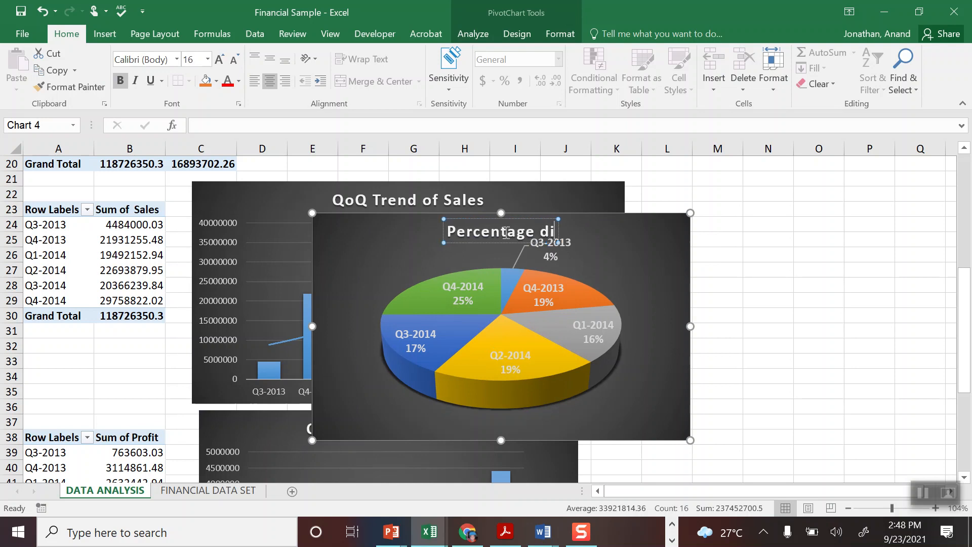
pyautogui.write('strib')
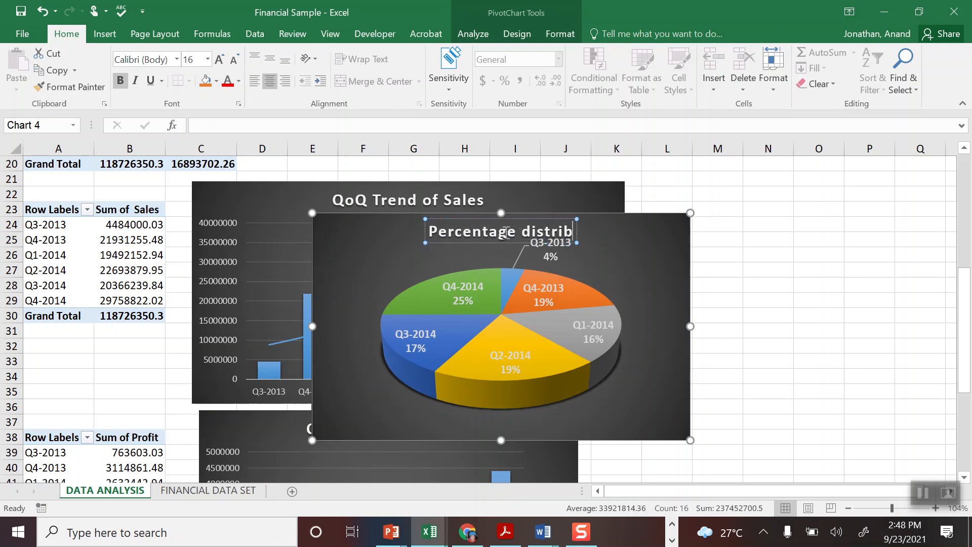
pyautogui.write('ution of')
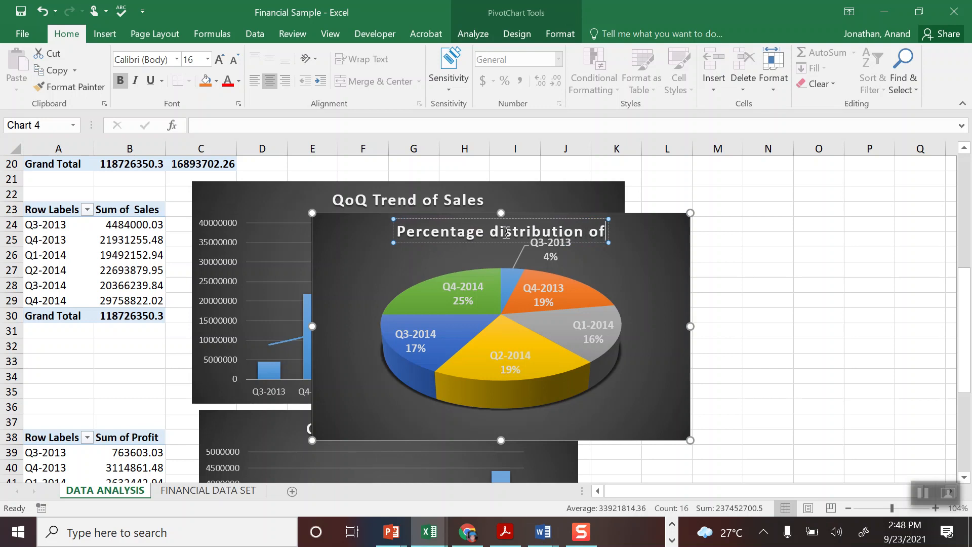
pyautogui.write(' Sales')
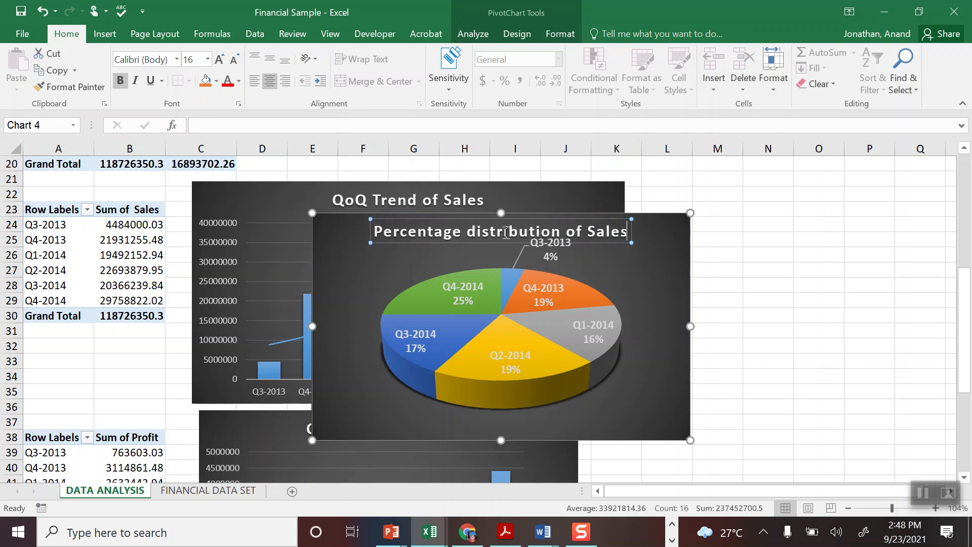
pyautogui.write(' By Q')
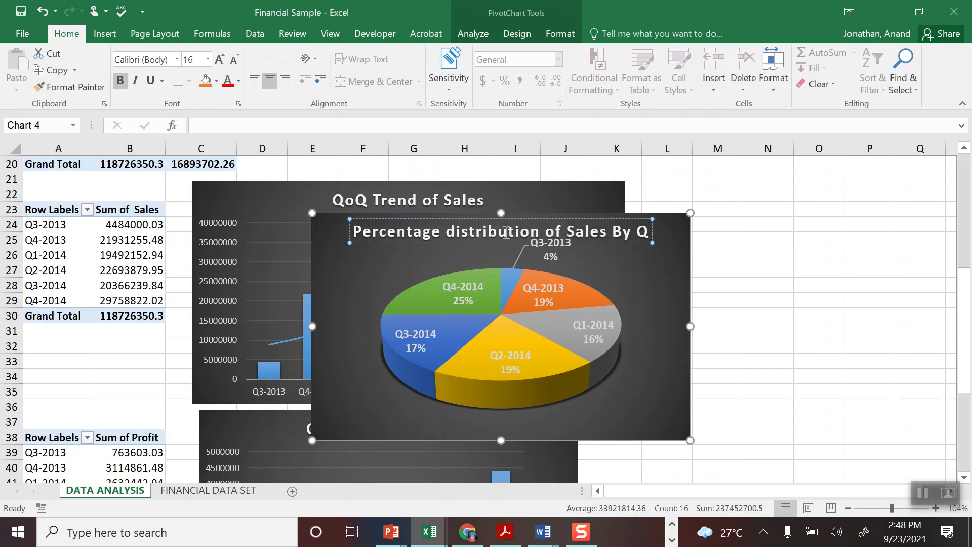
pyautogui.write('uart')
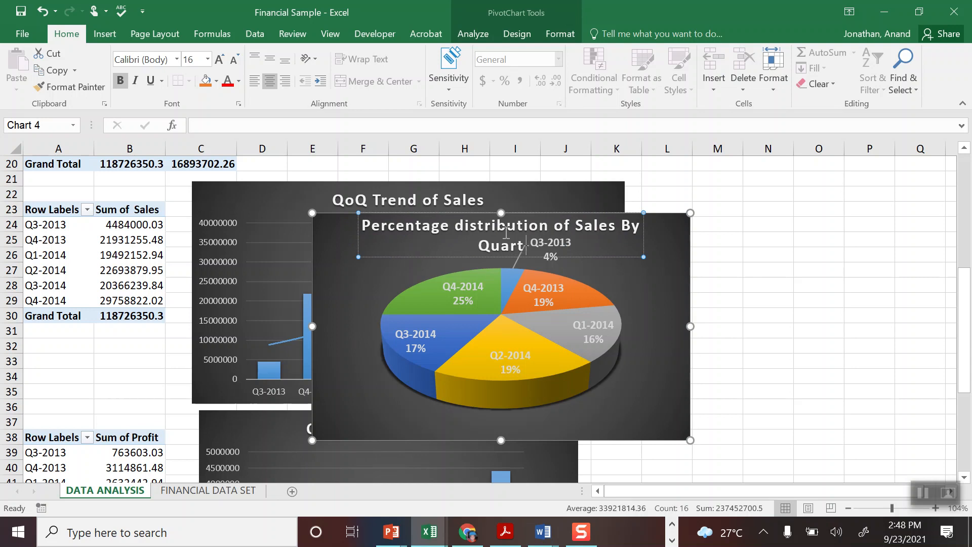
pyautogui.press('BackSpace')
pyautogui.press('BackSpace')
pyautogui.press('BackSpace')
pyautogui.press('BackSpace')
pyautogui.press('BackSpace')
pyautogui.press('BackSpace')
pyautogui.press('BackSpace')
pyautogui.press('BackSpace')
pyautogui.press('BackSpace')
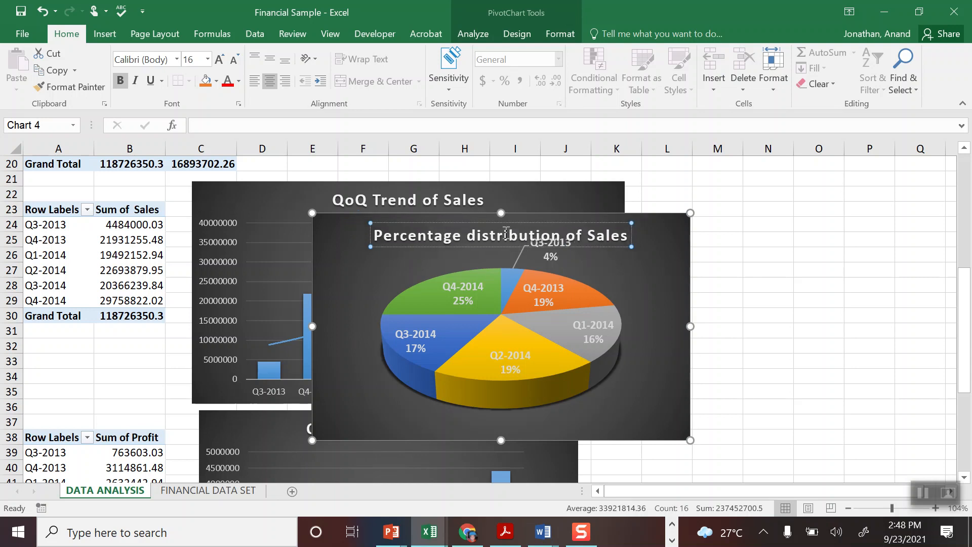
# Add "Quarterlyt" to the start of the sales pie chart's title and place the chart beside the QoQ Trend of Sales chart.
pyautogui.write('Quart')
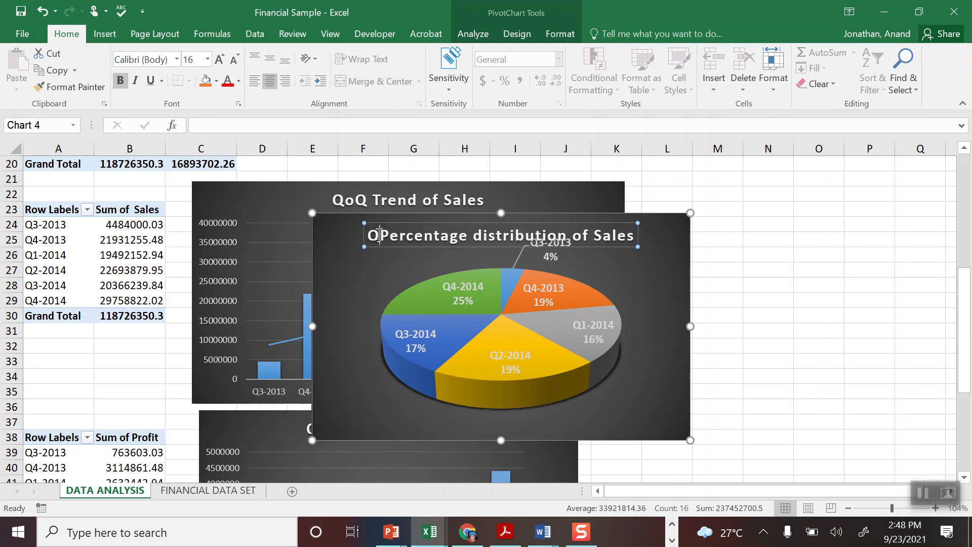
pyautogui.press('BackSpace')
pyautogui.write('tel')
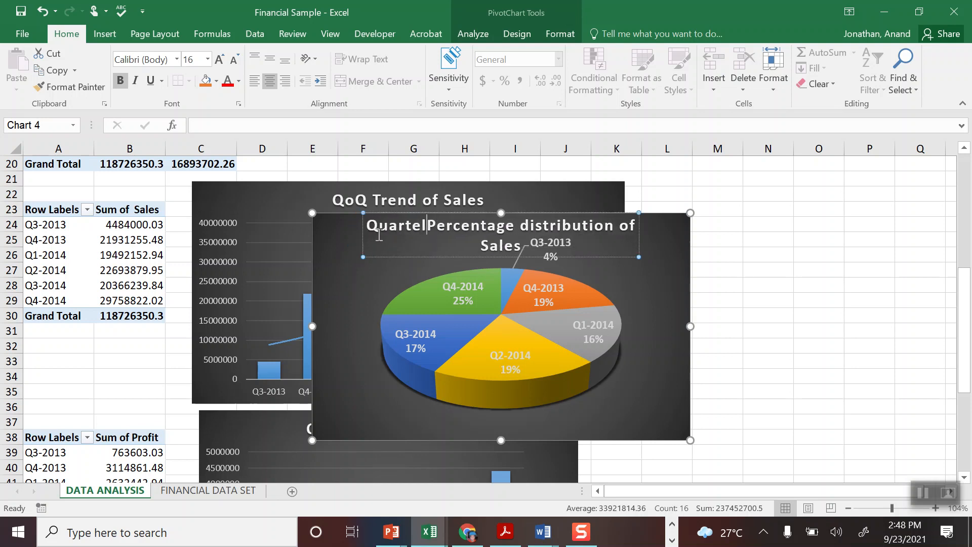
pyautogui.press('BackSpace')
pyautogui.write('tl')
pyautogui.press('BackSpace')
pyautogui.write('rly')
pyautogui.press('BackSpace')
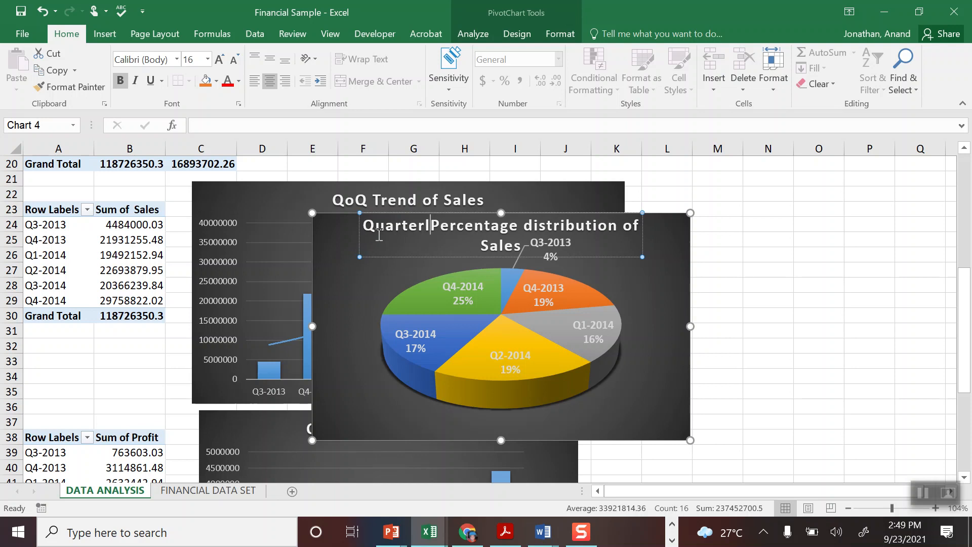
pyautogui.write('yt')
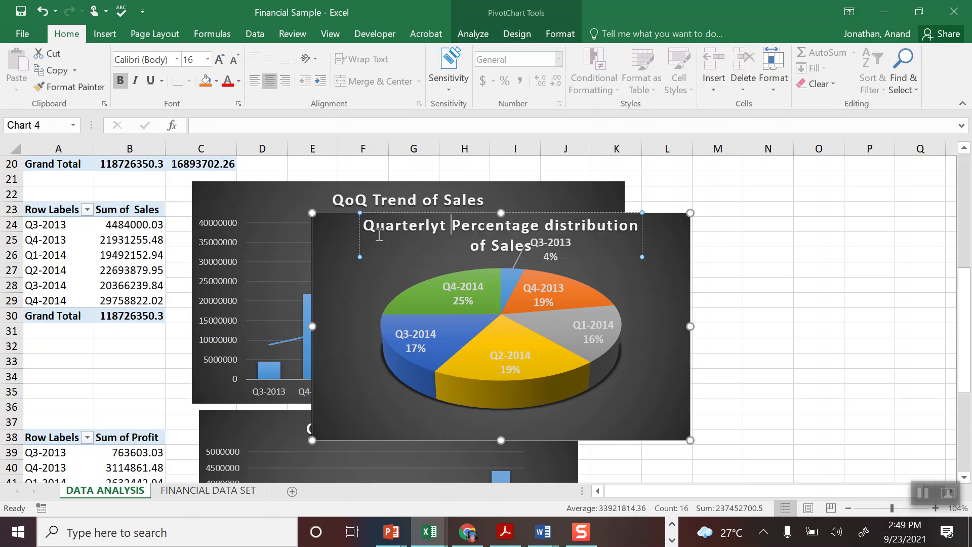
pyautogui.click(655, 328)
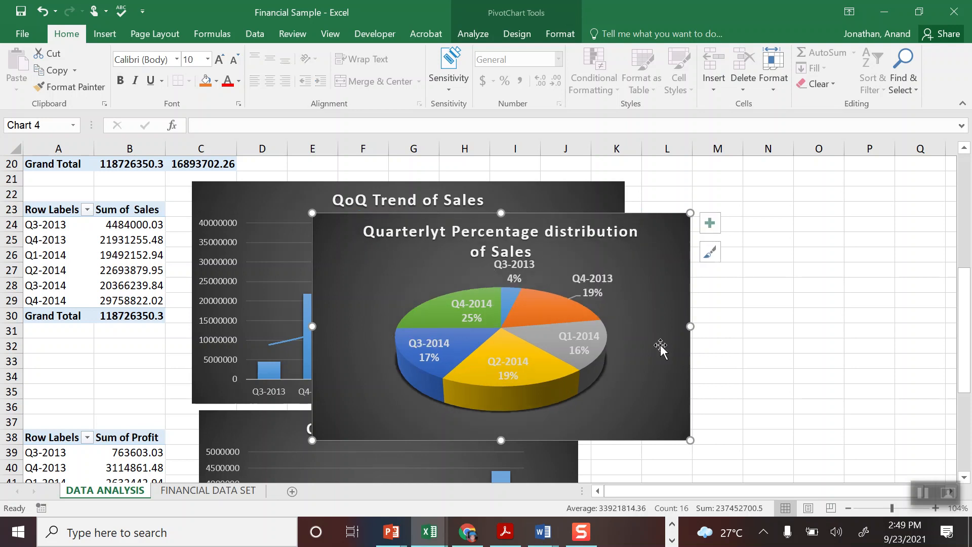
pyautogui.moveTo(662, 402); pyautogui.dragTo(847, 363)
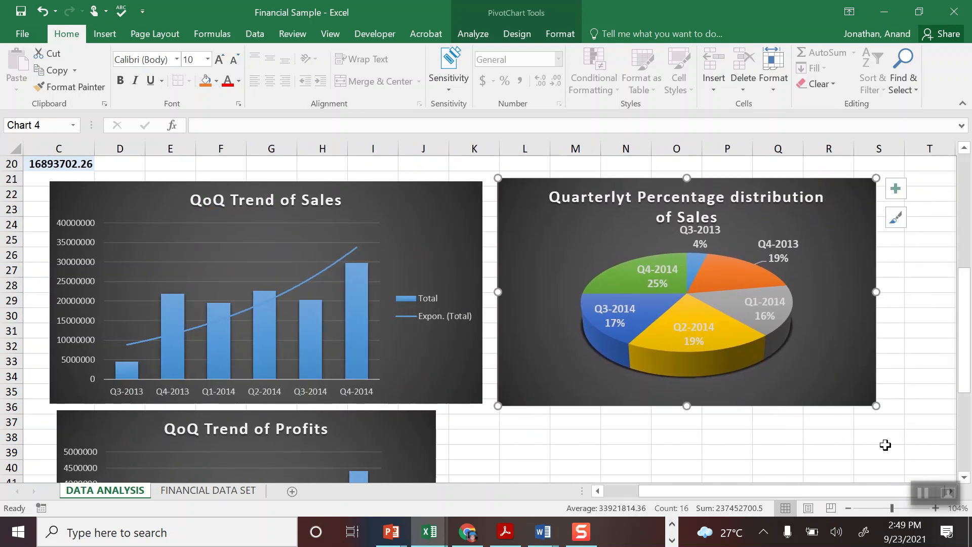
# Insert a 3-D pie chart from the quarterly Sum of Profit pivot table starting at cell A38.
pyautogui.click(965, 478)
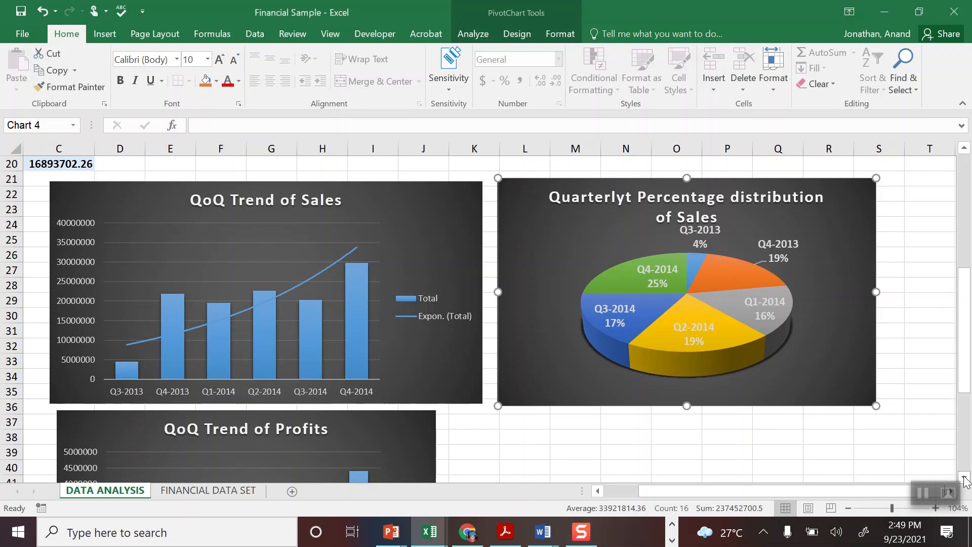
pyautogui.moveTo(965, 395); pyautogui.dragTo(967, 450)
pyautogui.click(966, 446)
pyautogui.scroll(-2, 964, 479)
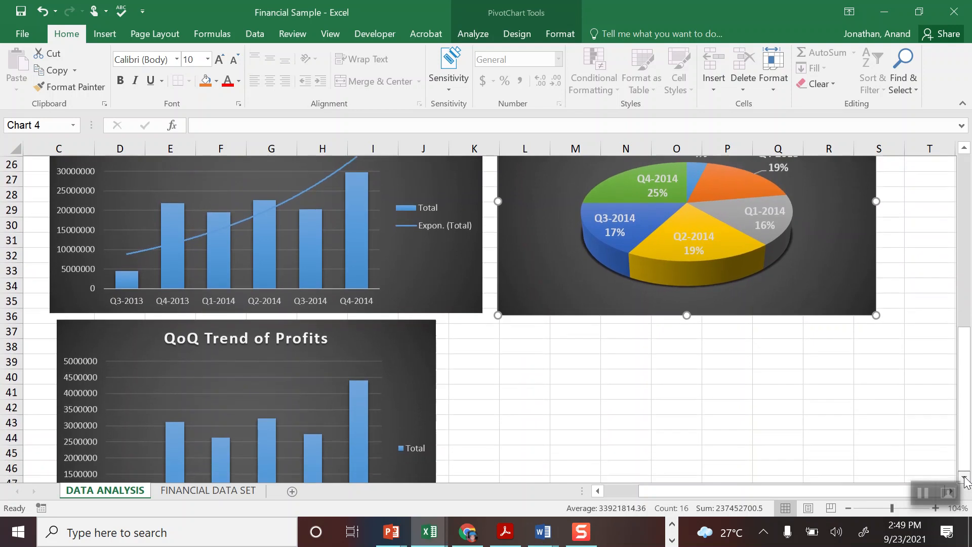
pyautogui.moveTo(714, 490); pyautogui.dragTo(681, 490)
pyautogui.click(42, 270)
pyautogui.hotkey('ctrl', 'a')
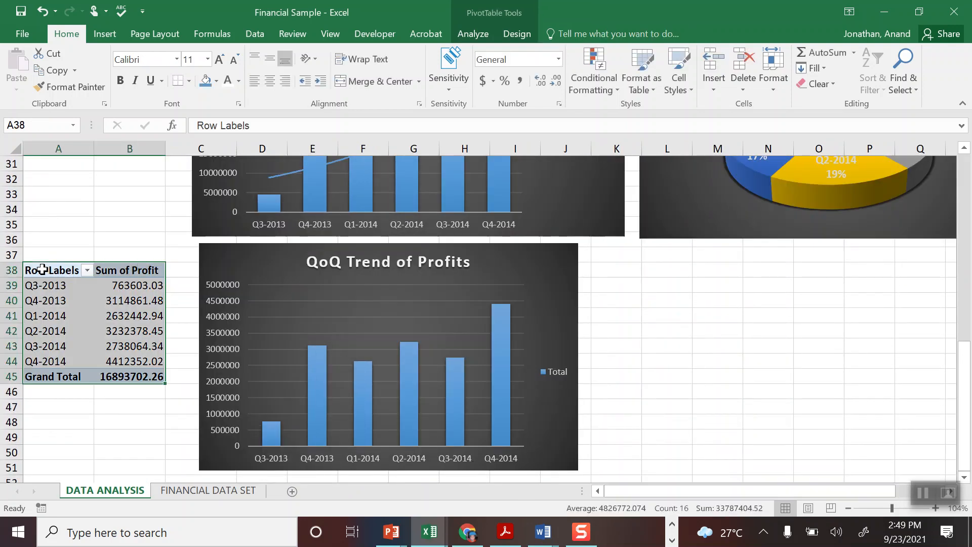
pyautogui.click(474, 37)
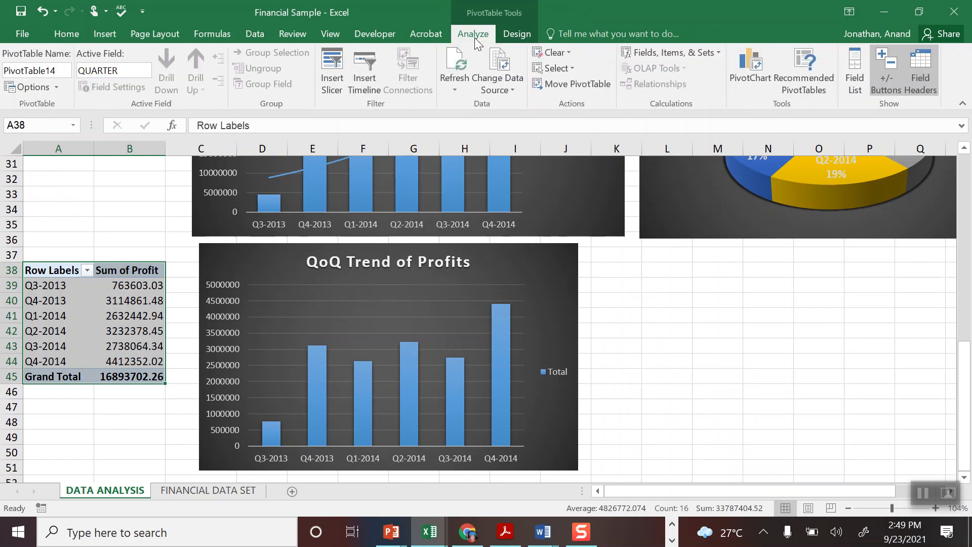
pyautogui.click(104, 34)
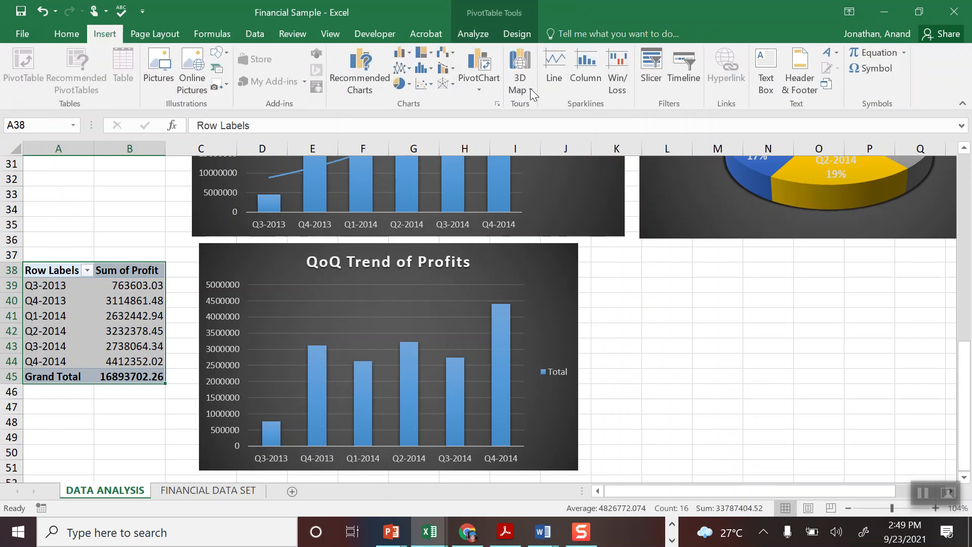
pyautogui.click(487, 91)
pyautogui.click(405, 93)
pyautogui.click(402, 83)
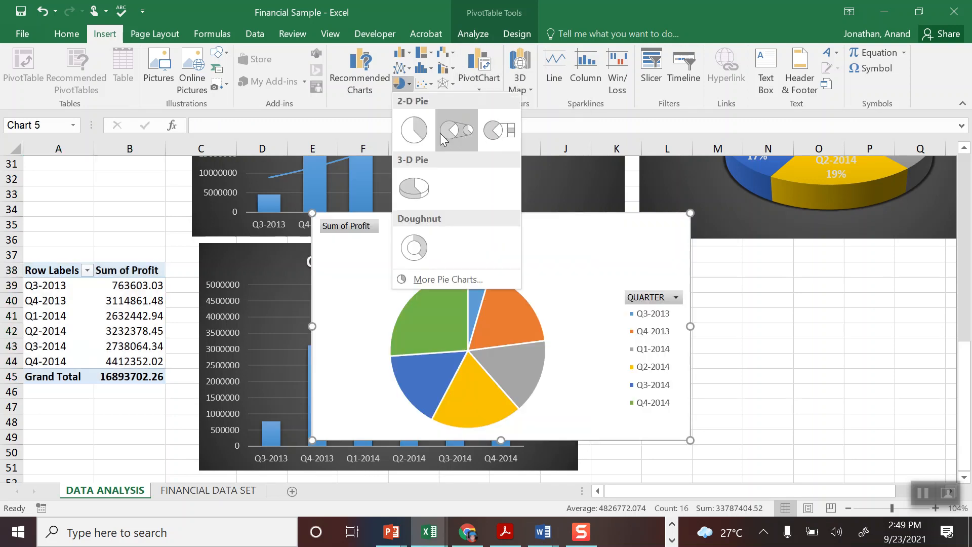
pyautogui.click(416, 189)
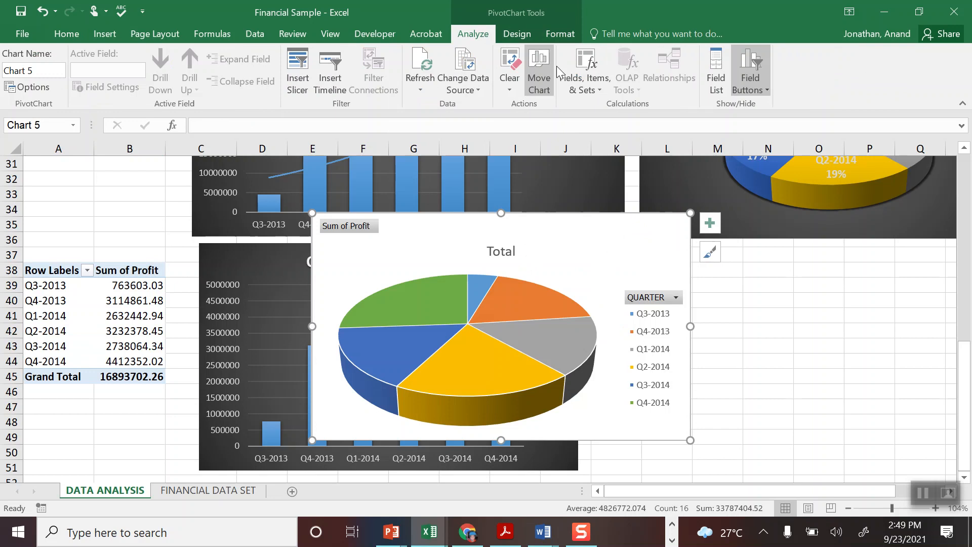
# Apply the dark background style and the layout with quarter and percentage slice labels to the profit pie chart.
pyautogui.click(518, 36)
pyautogui.click(552, 79)
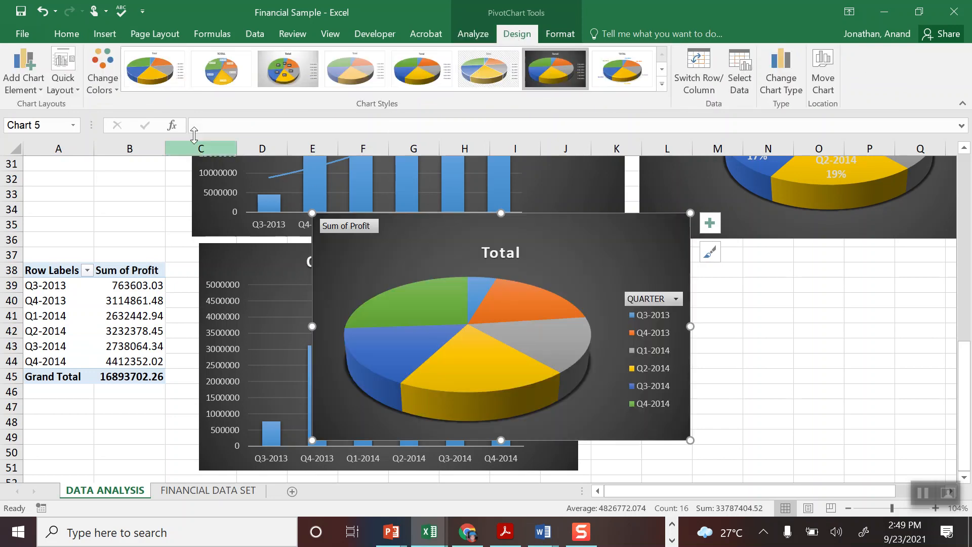
pyautogui.click(62, 71)
pyautogui.click(69, 121)
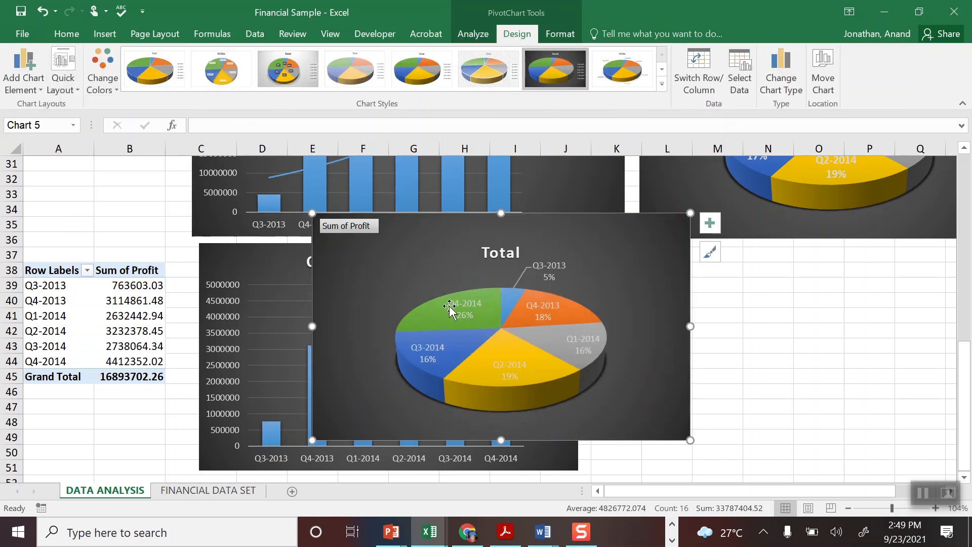
# Make the profit pie chart's slice labels bold and increase their font size by two steps.
pyautogui.click(467, 315)
pyautogui.click(66, 33)
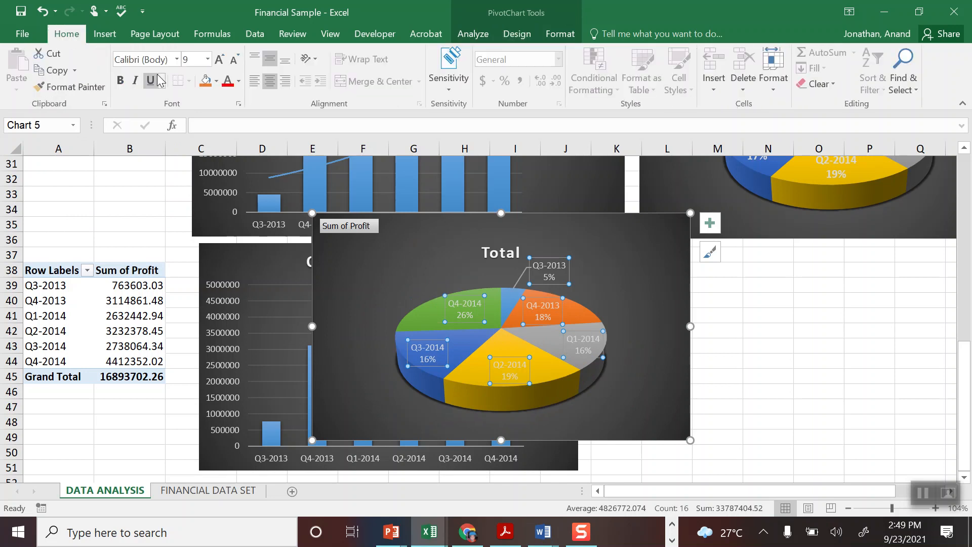
pyautogui.click(219, 59)
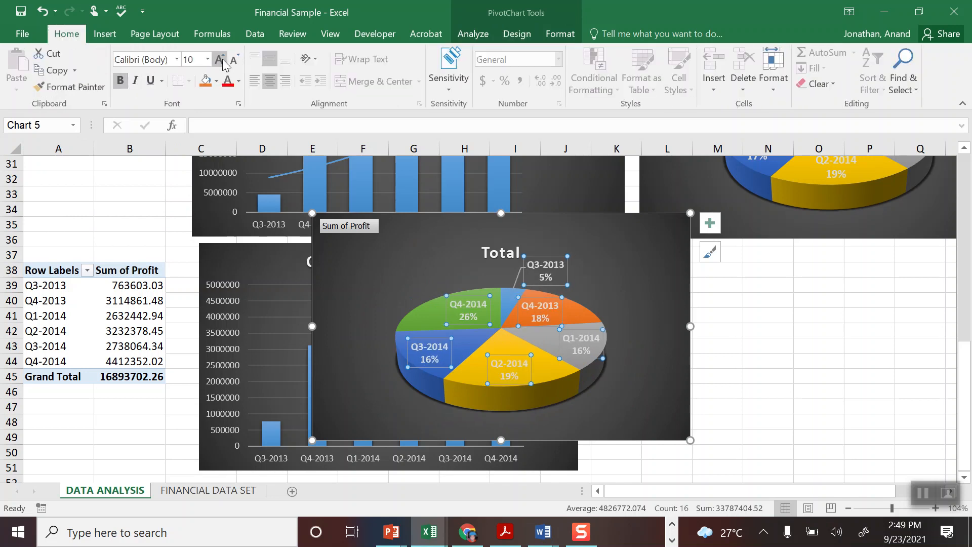
pyautogui.click(218, 60)
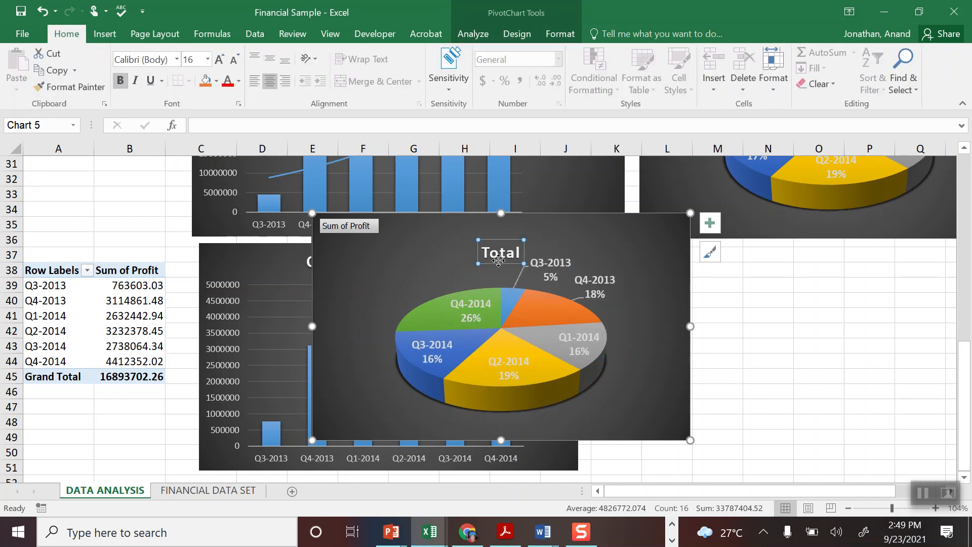
# Hide all field buttons on the profit pie chart and title it "Quaterly % Distribution of Profits".
pyautogui.rightClick(352, 225)
pyautogui.click(235, 387)
pyautogui.click(499, 234)
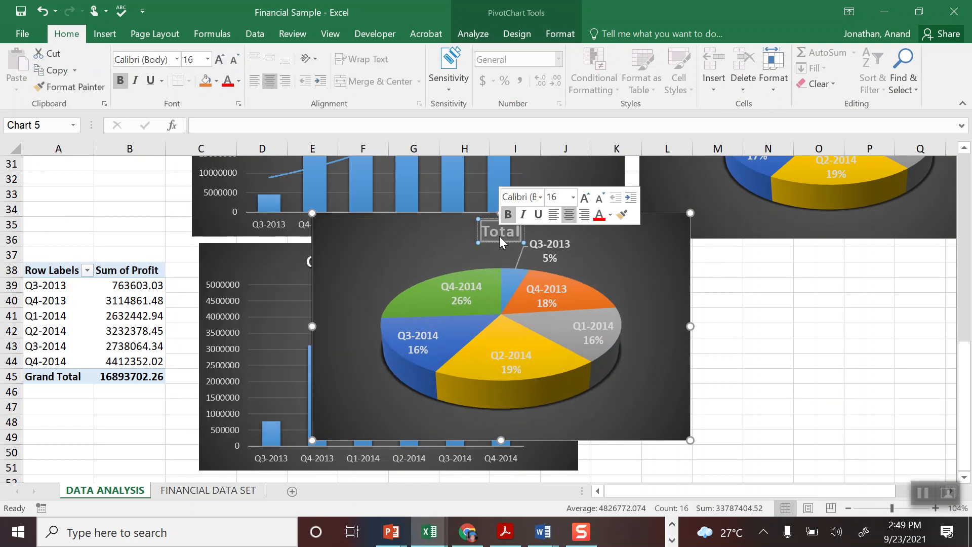
pyautogui.write('Quatr')
pyautogui.press('BackSpace')
pyautogui.press('BackSpace')
pyautogui.write('terly pe')
pyautogui.press('BackSpace')
pyautogui.press('BackSpace')
pyautogui.press('BackSpace')
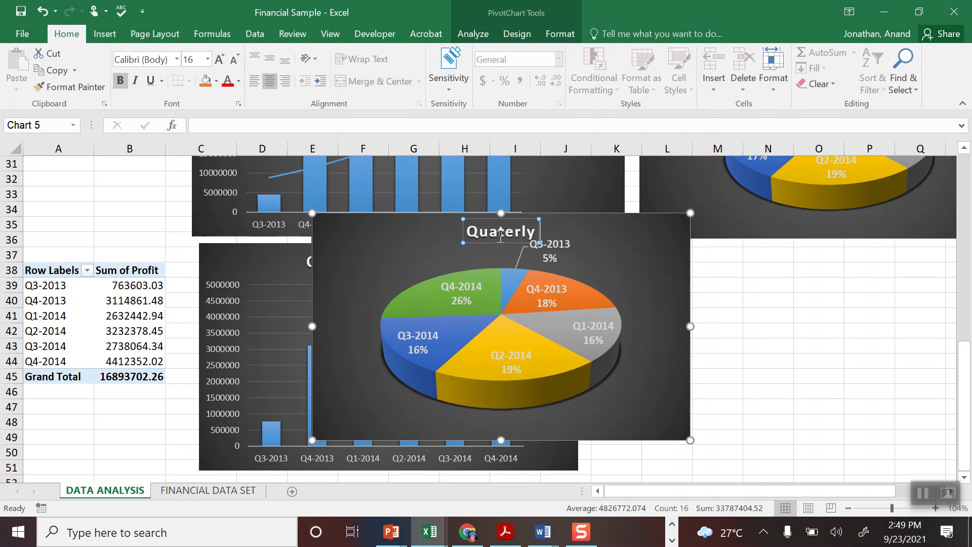
pyautogui.write('% D')
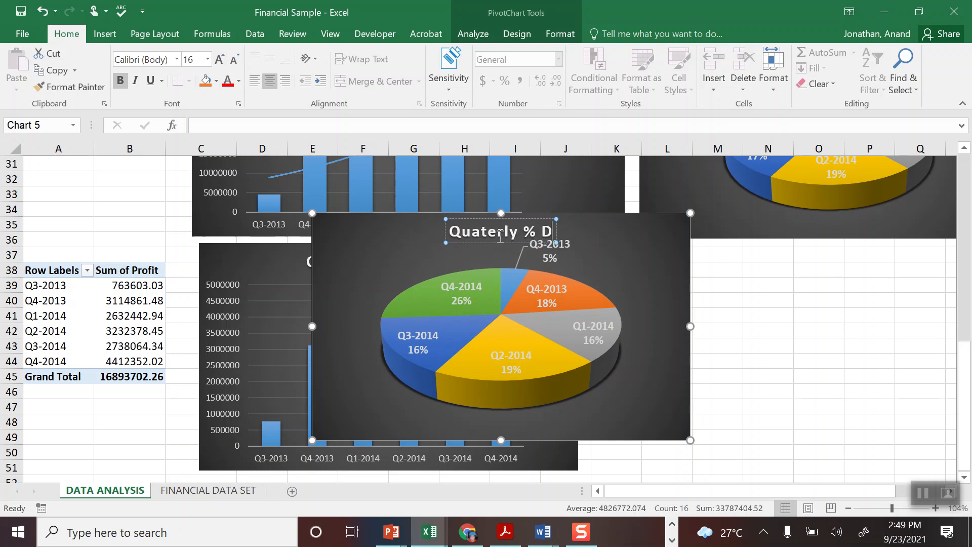
pyautogui.write('istributio')
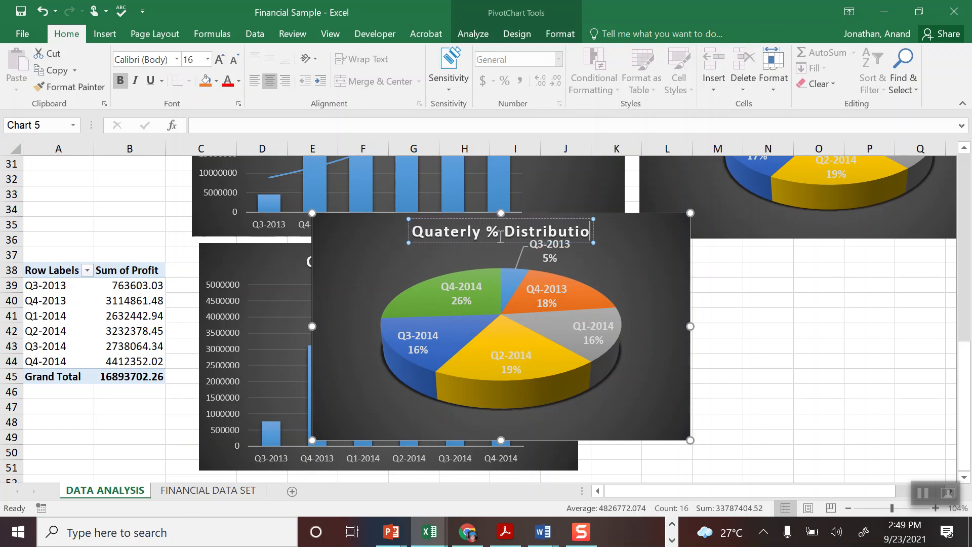
pyautogui.write('n of Profits')
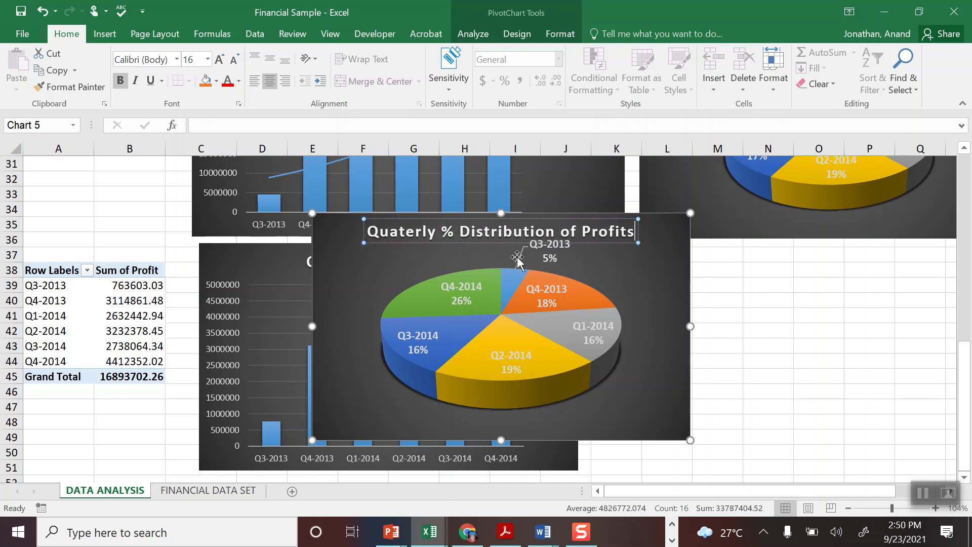
# Move the profit pie chart beside the QoQ Trend of Profits chart, directly below the sales pie chart.
pyautogui.click(789, 365)
pyautogui.click(675, 377)
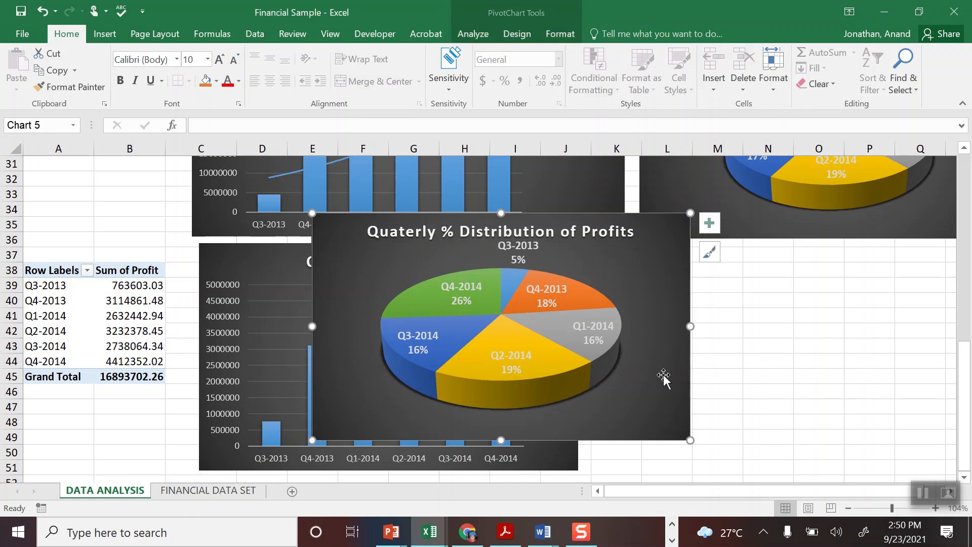
pyautogui.moveTo(672, 336); pyautogui.dragTo(782, 365)
pyautogui.moveTo(964, 440)
pyautogui.mouseDown()
pyautogui.moveTo(967, 317)
pyautogui.moveTo(965, 430)
pyautogui.mouseUp()
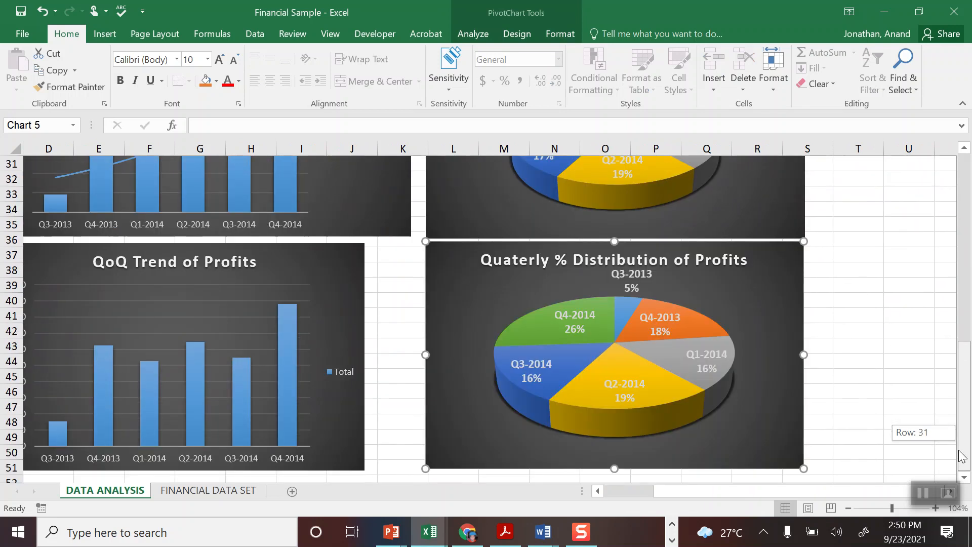
pyautogui.scroll(-1, 951, 496)
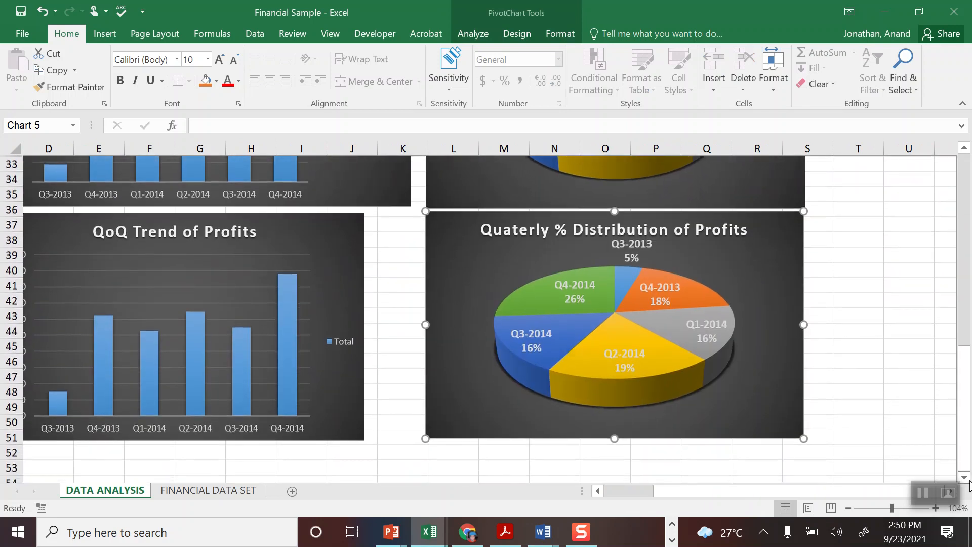
# Copy the monthly sales and profit pivot table that starts at cell A3 and paste it at cell A54.
pyautogui.moveTo(884, 491); pyautogui.dragTo(571, 487)
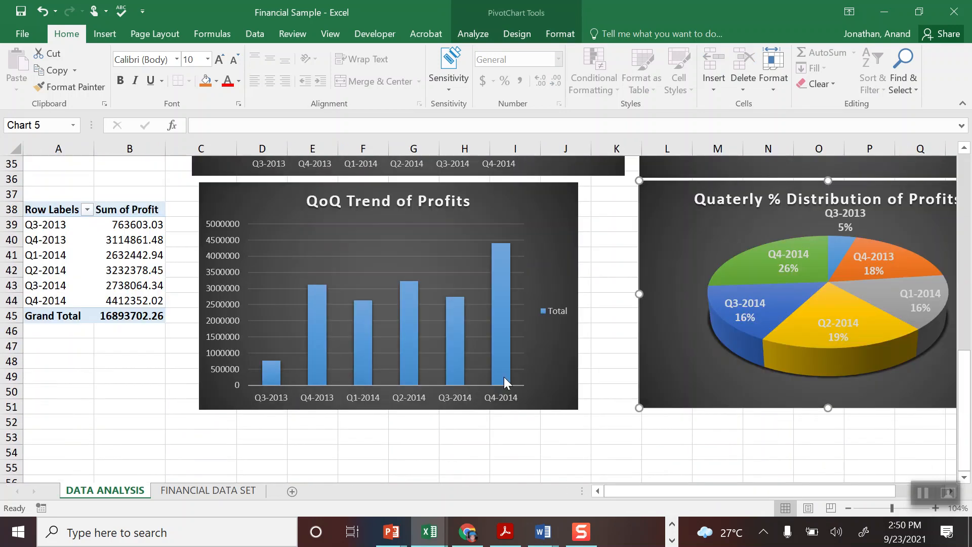
pyautogui.moveTo(964, 354); pyautogui.dragTo(965, 162)
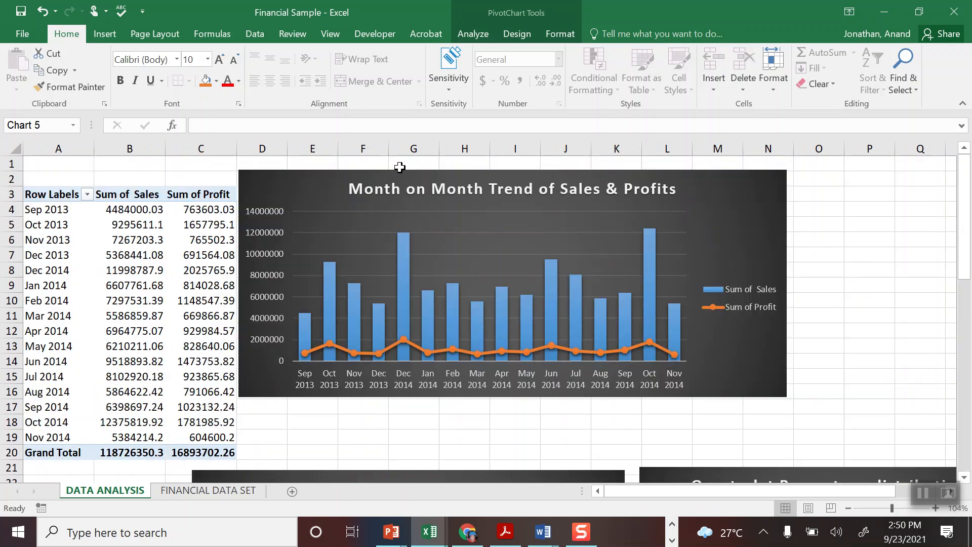
pyautogui.click(107, 199)
pyautogui.press('Left')
pyautogui.hotkey('ctrl', 'shift', 'Right')
pyautogui.hotkey('ctrl', 'shift', 'Down')
pyautogui.hotkey('ctrl', 'c')
pyautogui.press('Down')
pyautogui.press('Down')
pyautogui.press('Down')
pyautogui.press('Down')
pyautogui.press('Down')
pyautogui.press('Down')
pyautogui.press('Down')
pyautogui.press('Down')
pyautogui.press('Down')
pyautogui.press('Down')
pyautogui.press('Down')
pyautogui.press('Down')
pyautogui.press('Down')
pyautogui.press('Down')
pyautogui.press('Down')
pyautogui.press('Down')
pyautogui.press('Down')
pyautogui.press('Down')
pyautogui.press('Down')
pyautogui.press('Down')
pyautogui.press('Down')
pyautogui.press('Down')
pyautogui.press('Down')
pyautogui.press('Down')
pyautogui.press('Down')
pyautogui.press('Down')
pyautogui.press('Down')
pyautogui.press('Down')
pyautogui.press('Down')
pyautogui.press('Down')
pyautogui.press('Down')
pyautogui.press('Down')
pyautogui.press('Down')
pyautogui.press('Down')
pyautogui.press('Down')
pyautogui.press('Down')
pyautogui.press('Down')
pyautogui.press('Down')
pyautogui.press('Down')
pyautogui.press('Down')
pyautogui.press('Up')
pyautogui.press('Up')
pyautogui.press('Up')
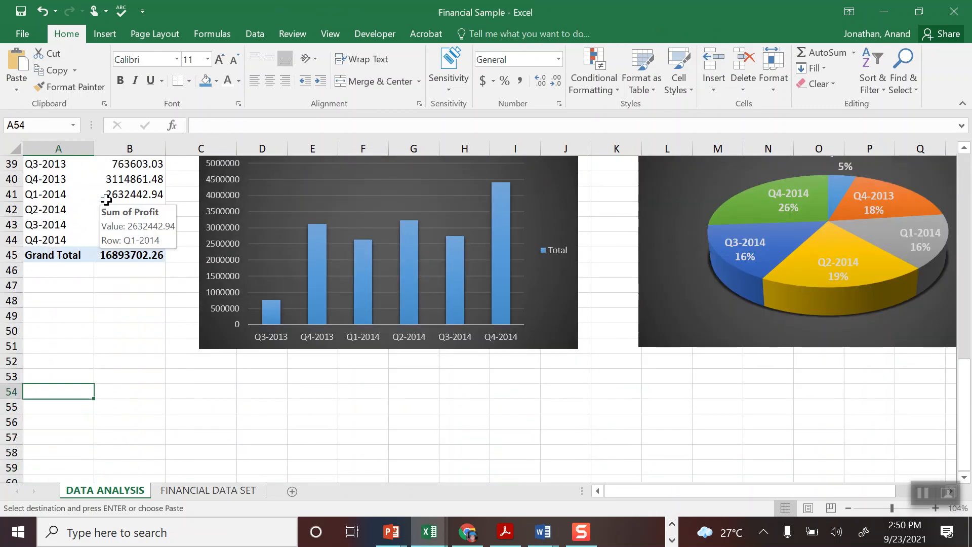
pyautogui.hotkey('ctrl', 'v')
pyautogui.press('Down')
pyautogui.press('Down')
pyautogui.press('Up')
pyautogui.press('Up')
pyautogui.hotkey('shift', 'Right')
pyautogui.hotkey('shift', 'Right')
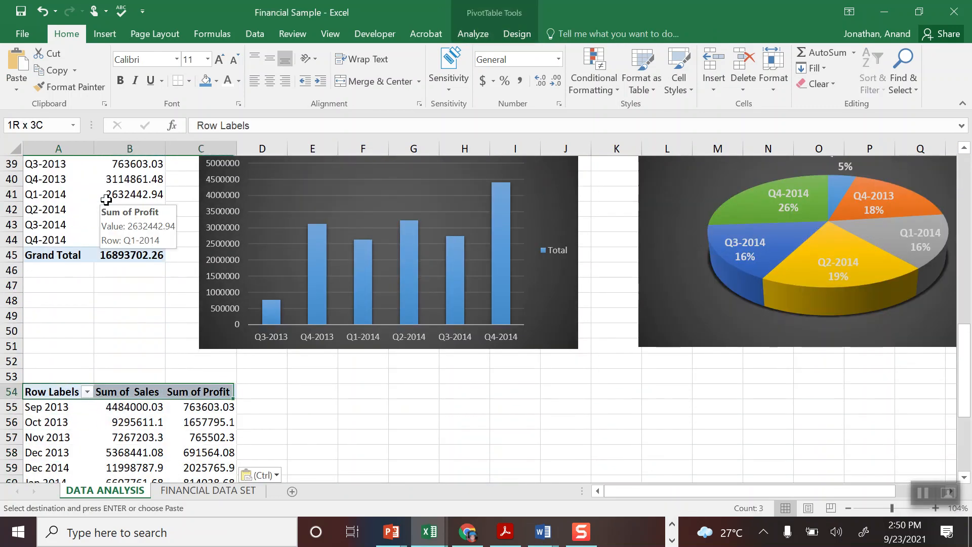
pyautogui.hotkey('ctrl', 'shift', 'Down')
# Show the field list of the copied pivot table at A54 and remove the month field from its rows.
pyautogui.click(128, 331)
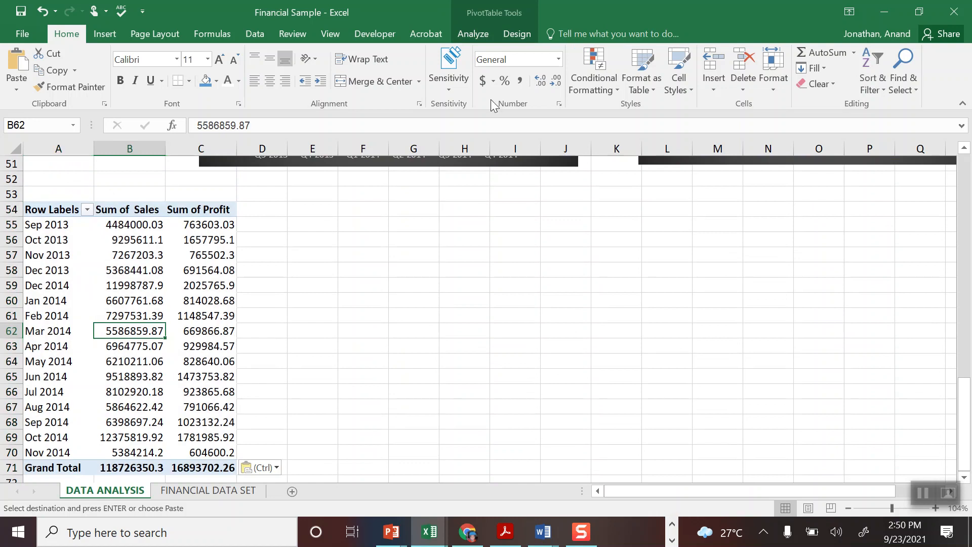
pyautogui.click(511, 35)
pyautogui.click(474, 36)
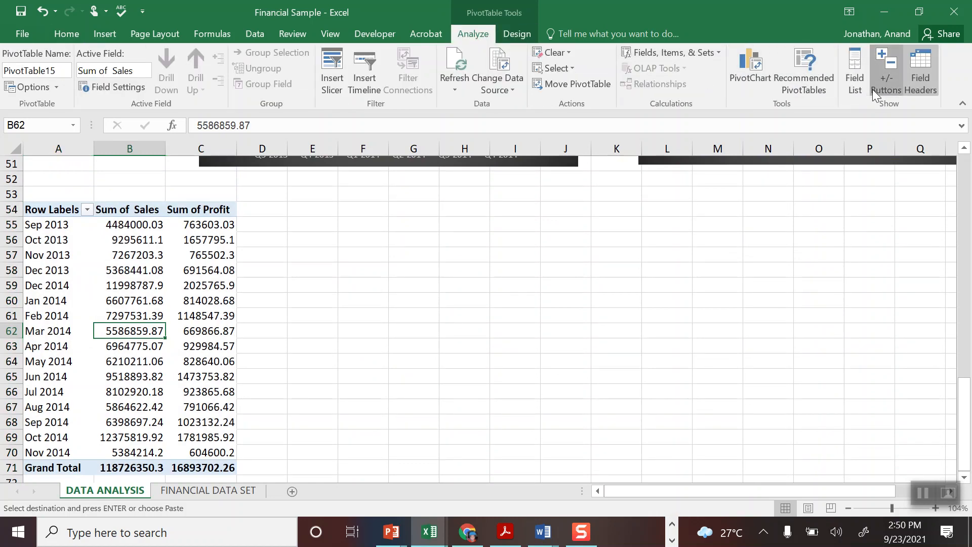
pyautogui.click(855, 81)
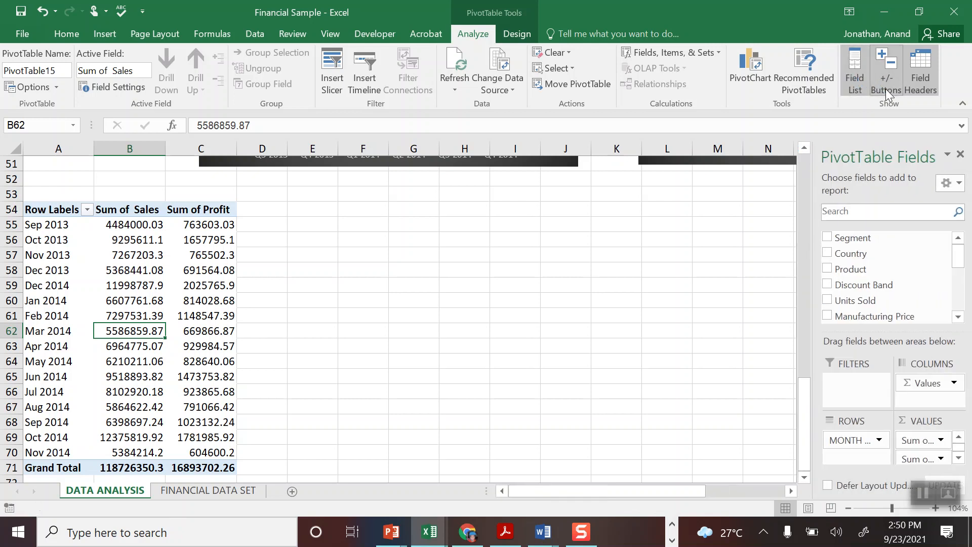
pyautogui.moveTo(850, 445); pyautogui.dragTo(892, 281)
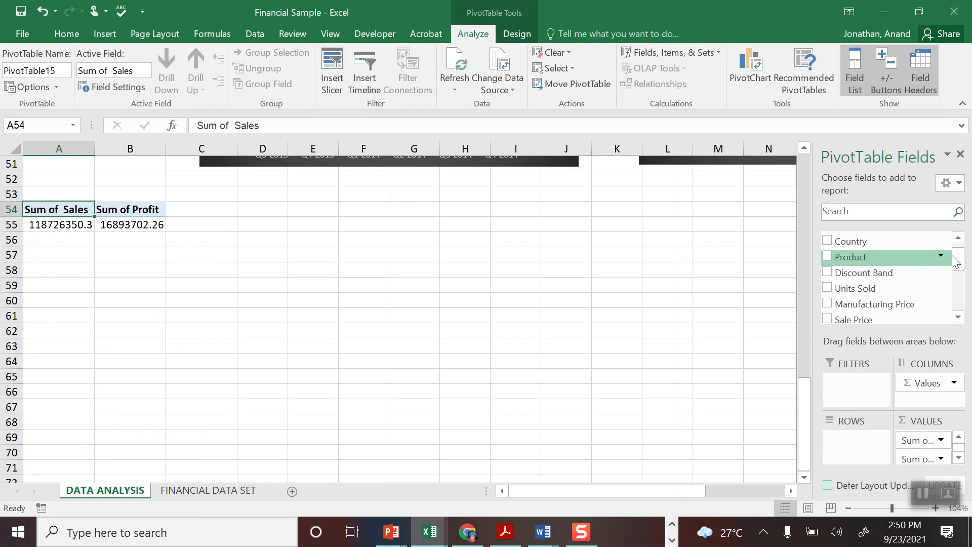
pyautogui.moveTo(960, 260); pyautogui.dragTo(949, 253)
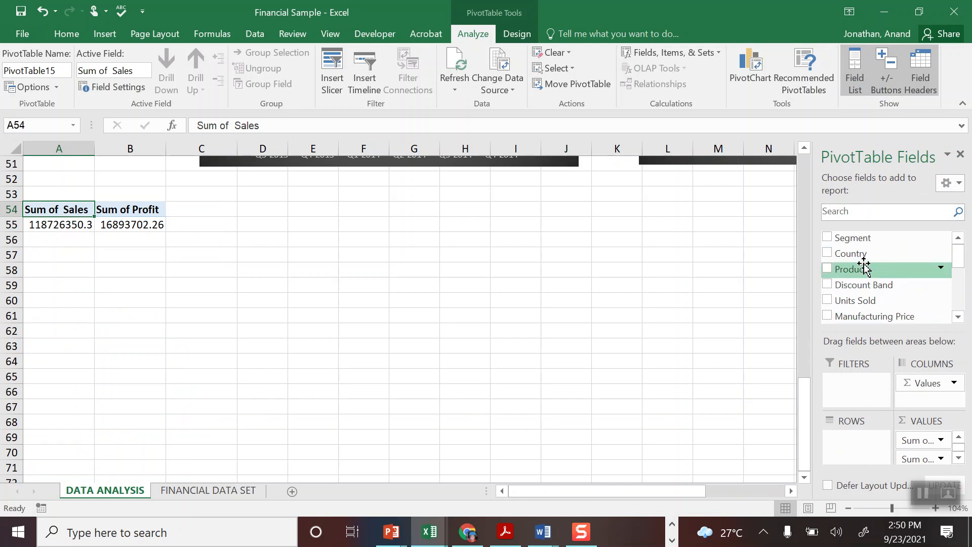
# Add the Country field to the rows of the pivot table at A54 and insert a Line with Markers pivot chart from the whole table.
pyautogui.moveTo(859, 254); pyautogui.dragTo(872, 451)
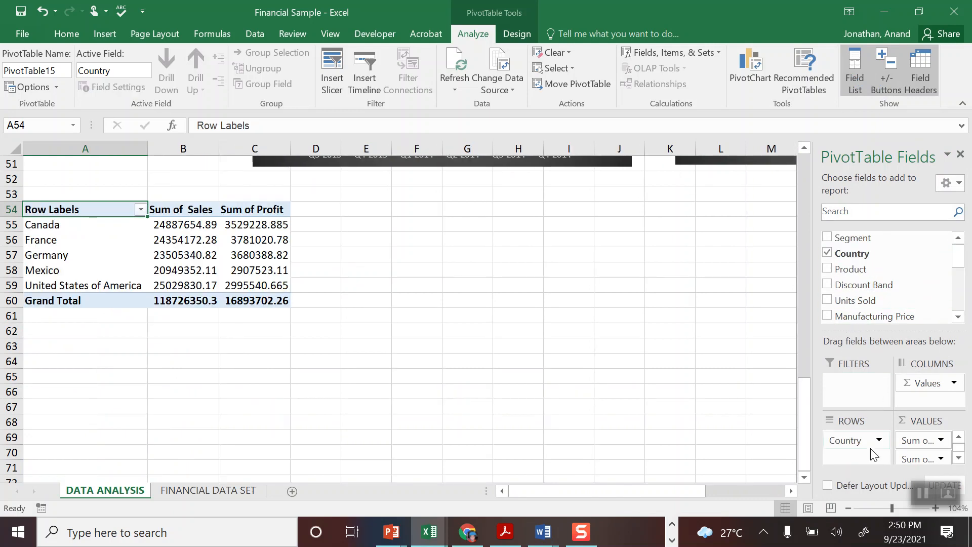
pyautogui.click(58, 239)
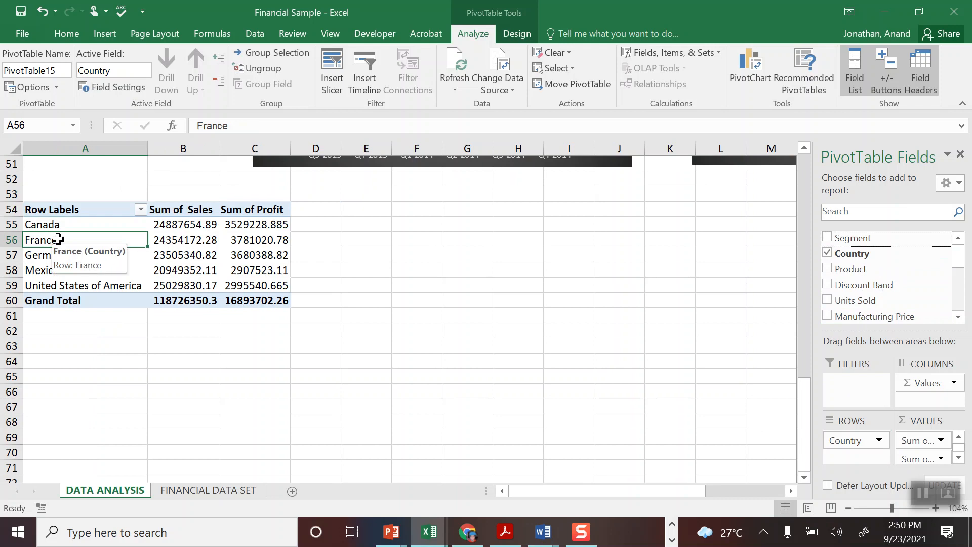
pyautogui.press('Up')
pyautogui.hotkey('ctrl', 'shift', 'Right')
pyautogui.hotkey('ctrl', 'shift', 'Down')
pyautogui.press('Up')
pyautogui.click(58, 239)
pyautogui.click(84, 205)
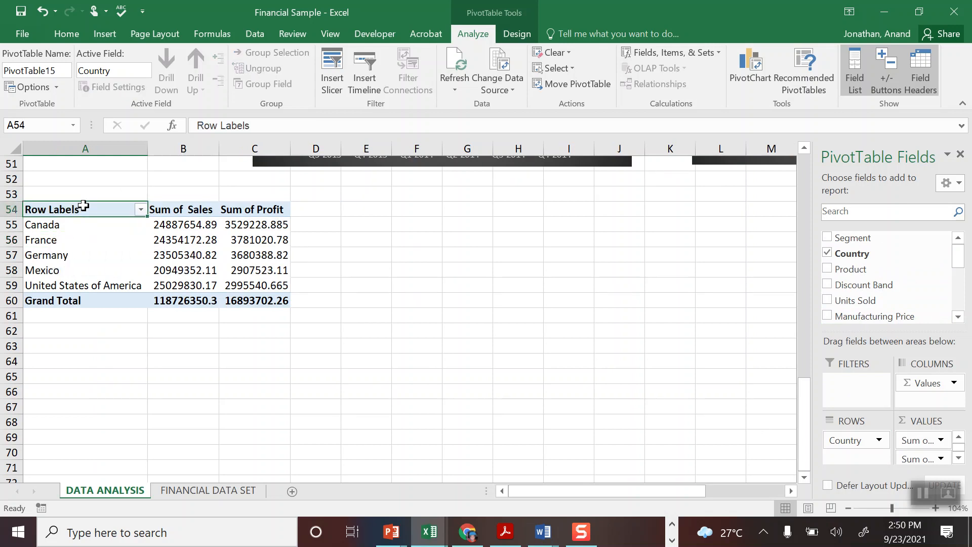
pyautogui.hotkey('ctrl', 'a')
pyautogui.click(103, 34)
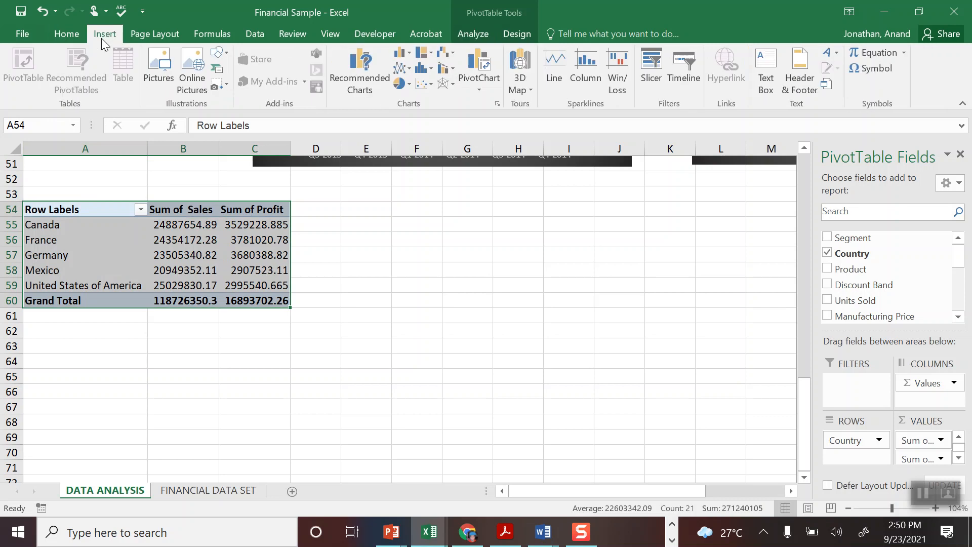
pyautogui.click(406, 66)
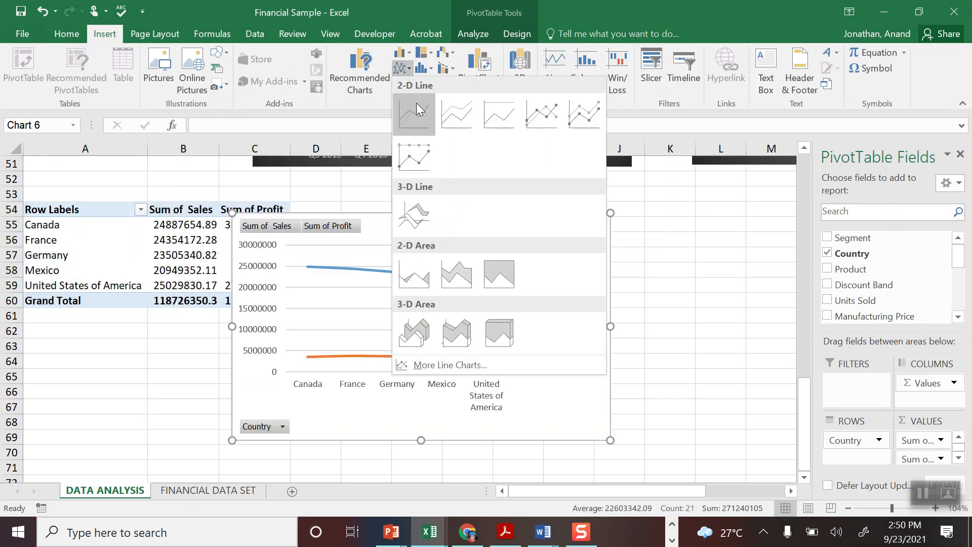
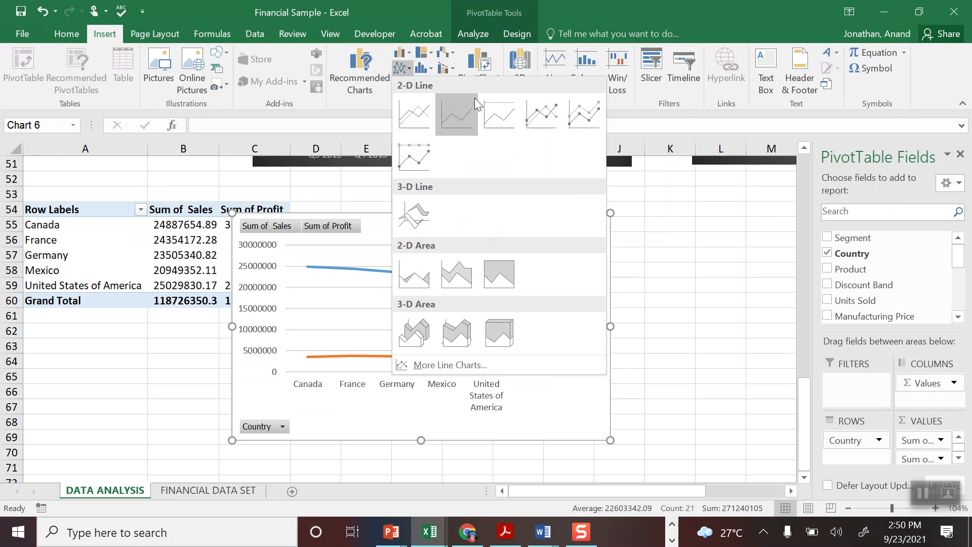
pyautogui.click(554, 117)
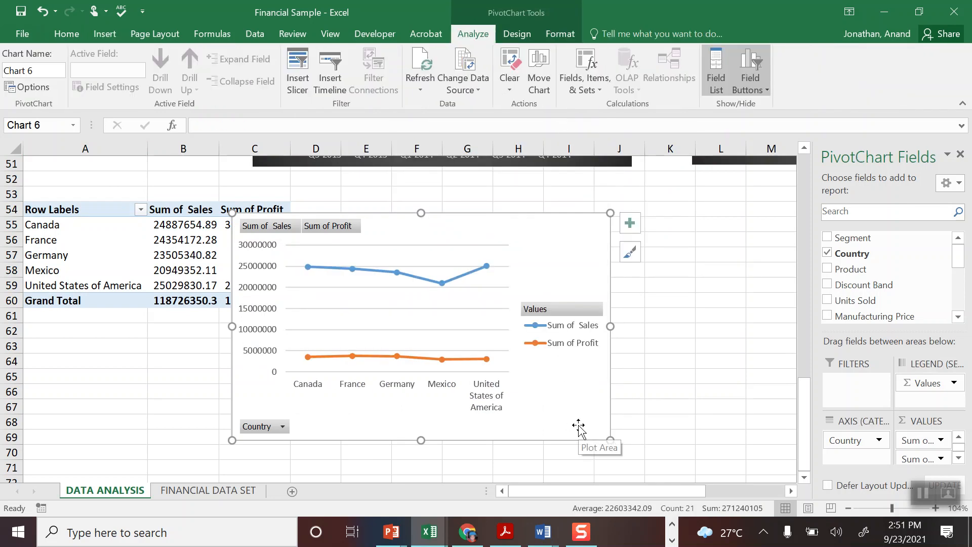
# Widen the country line chart and apply the dark chart style with glowing lines.
pyautogui.moveTo(609, 442); pyautogui.dragTo(703, 443)
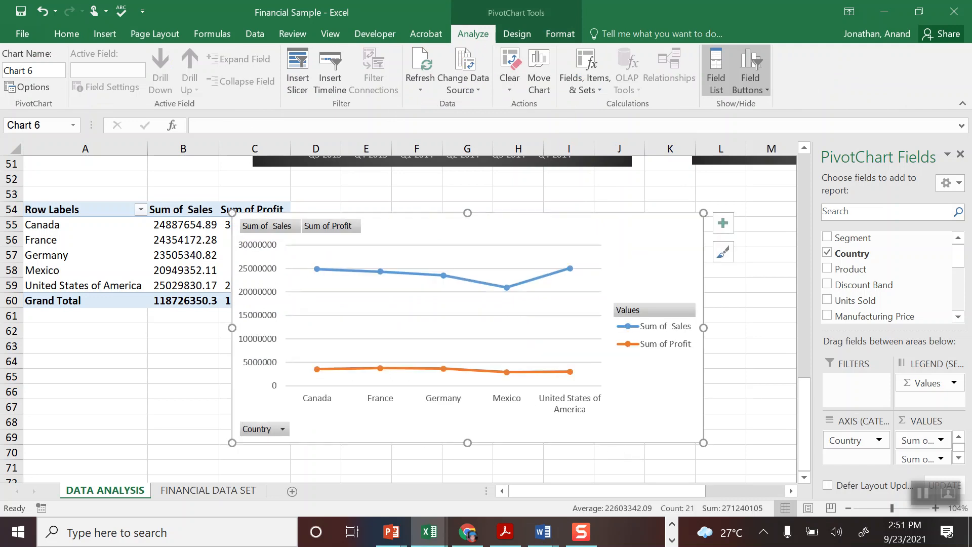
pyautogui.click(530, 41)
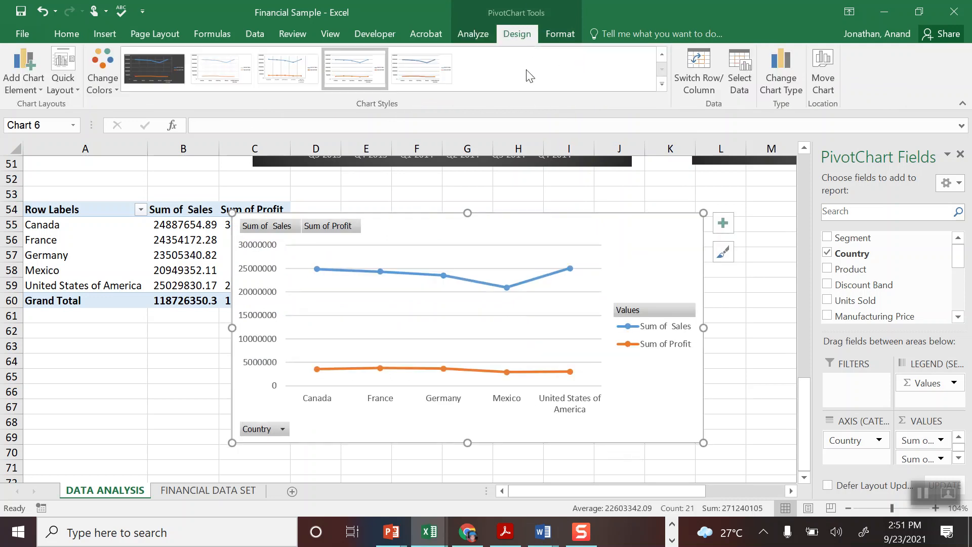
pyautogui.click(126, 85)
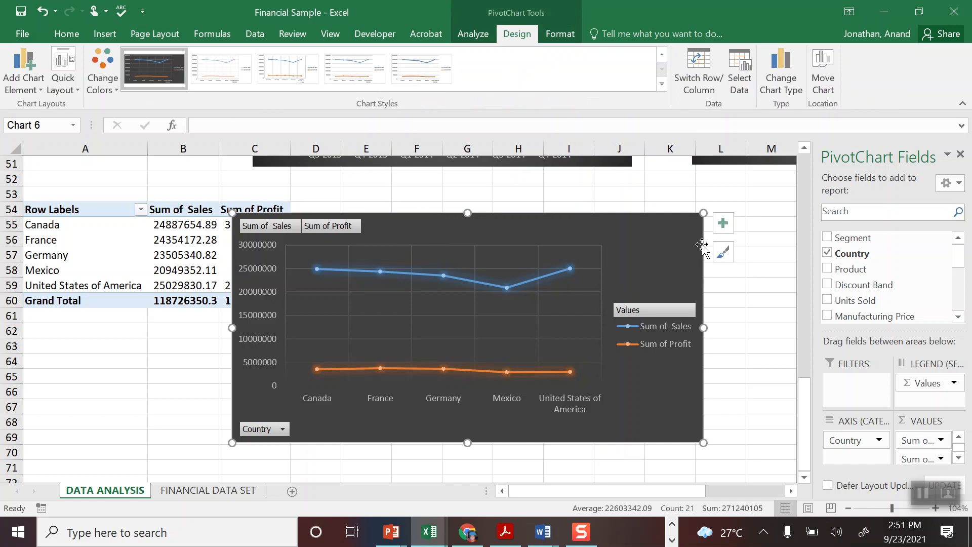
# Change the country chart to a combo with Sum of Sales as Clustered Column and Sum of Profit as Line with Markers on the secondary axis.
pyautogui.click(781, 76)
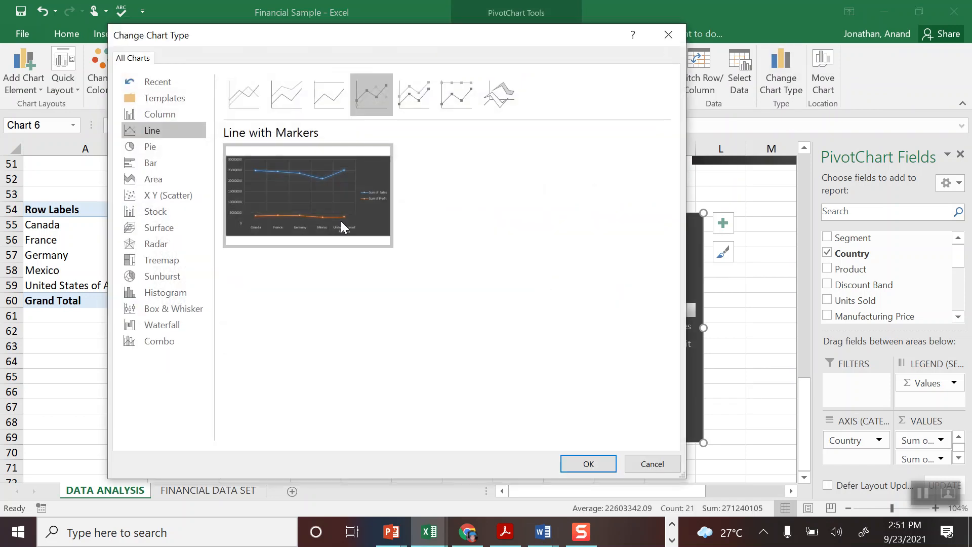
pyautogui.click(171, 337)
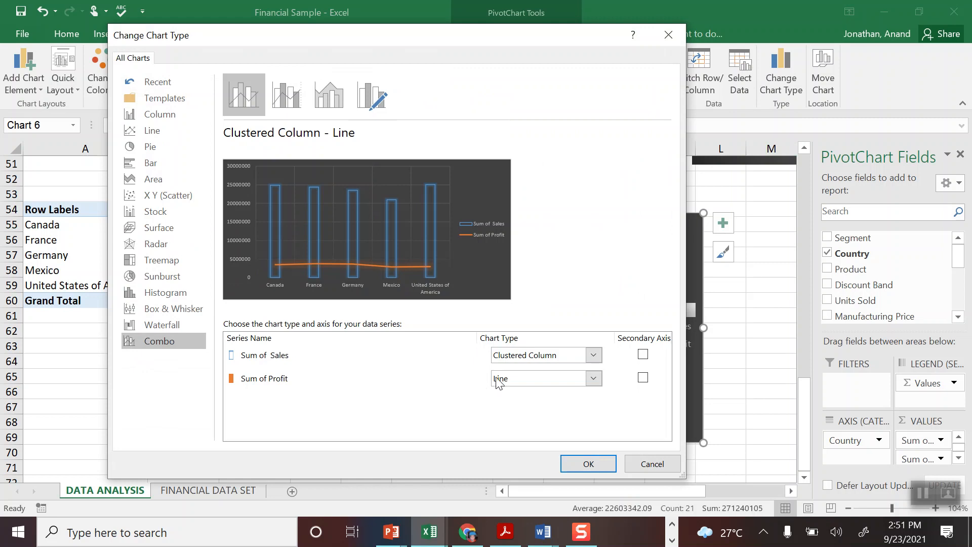
pyautogui.click(578, 381)
pyautogui.click(608, 247)
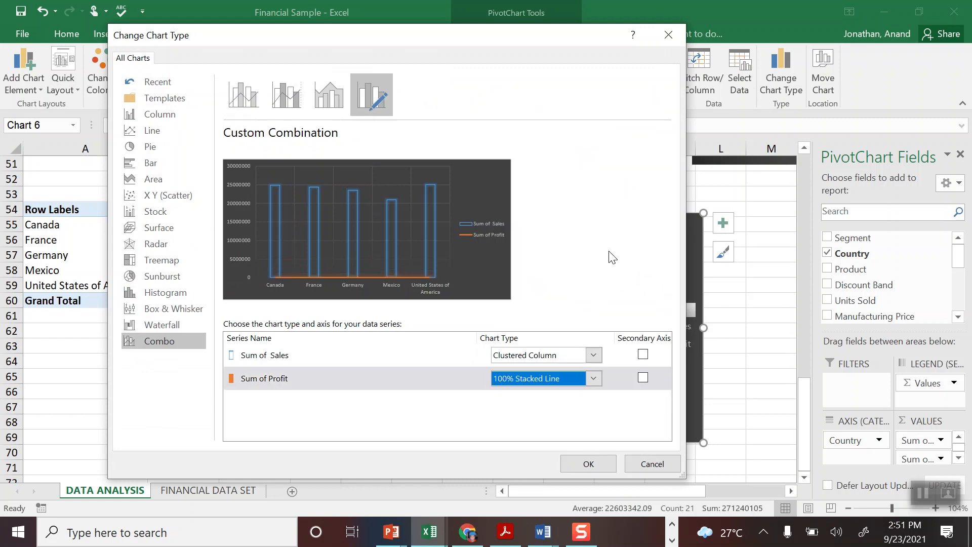
pyautogui.click(580, 382)
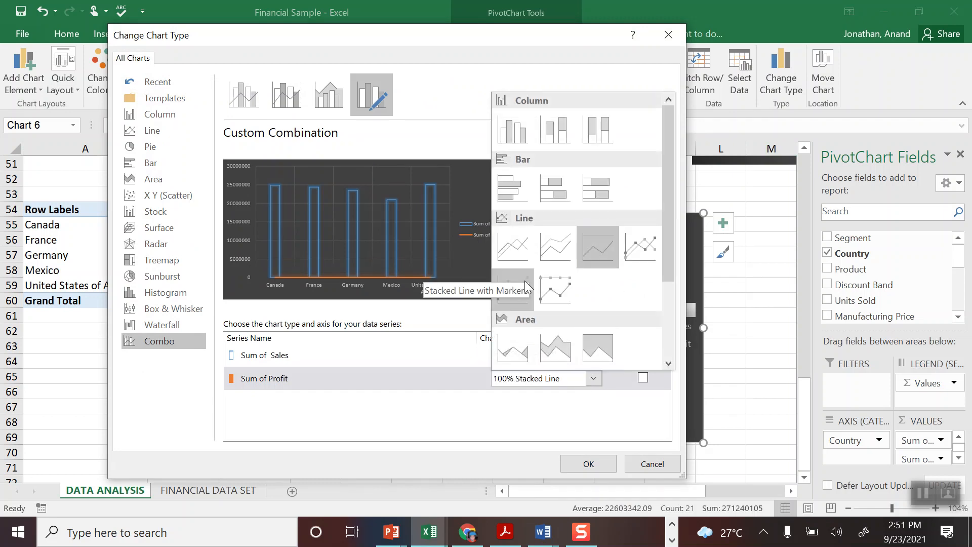
pyautogui.click(637, 257)
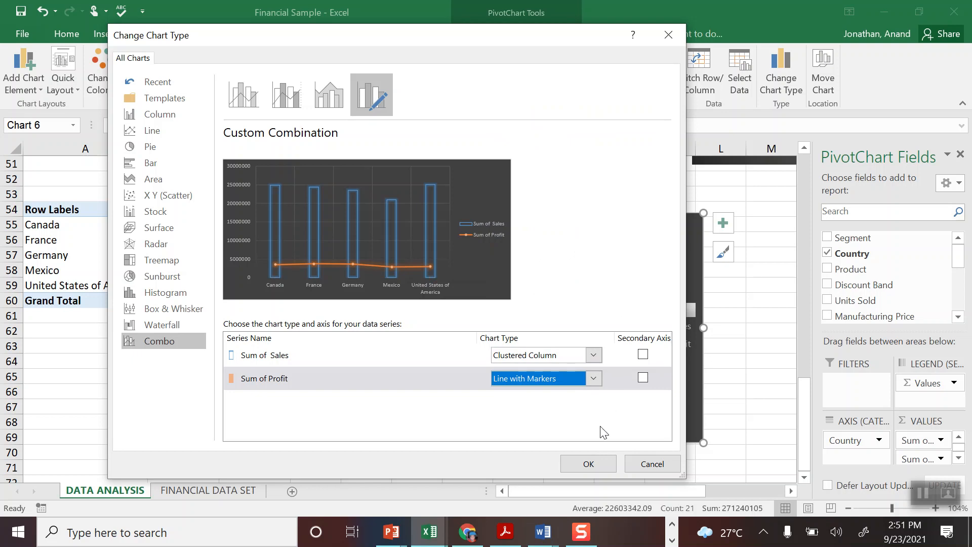
pyautogui.click(643, 378)
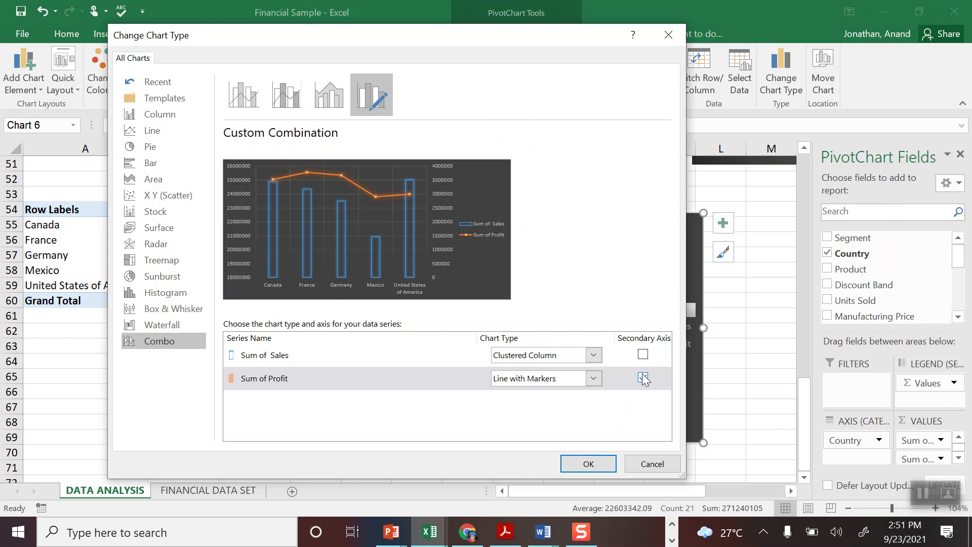
pyautogui.click(603, 463)
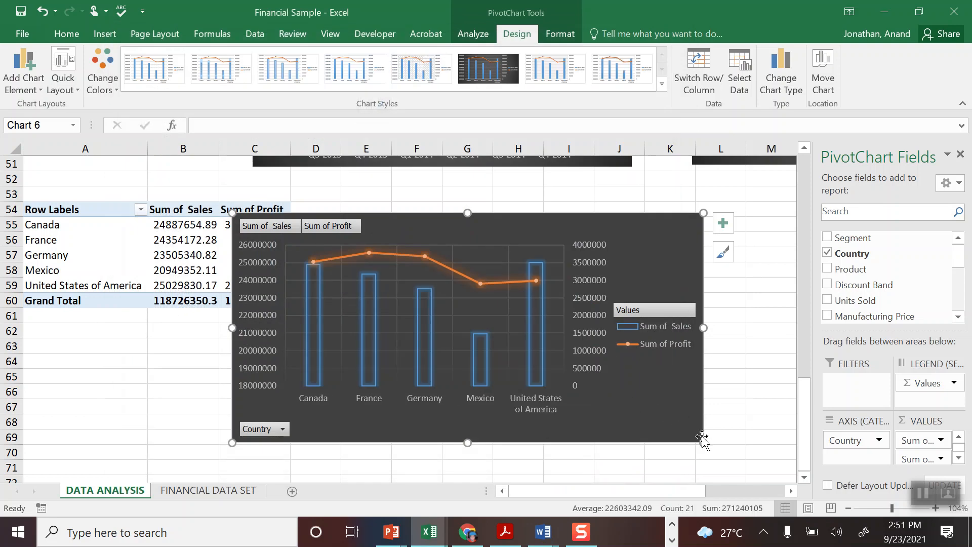
# Hide all field buttons on the country combo chart and resize it to span roughly columns C to K and rows 58 to 75.
pyautogui.moveTo(704, 441); pyautogui.dragTo(756, 480)
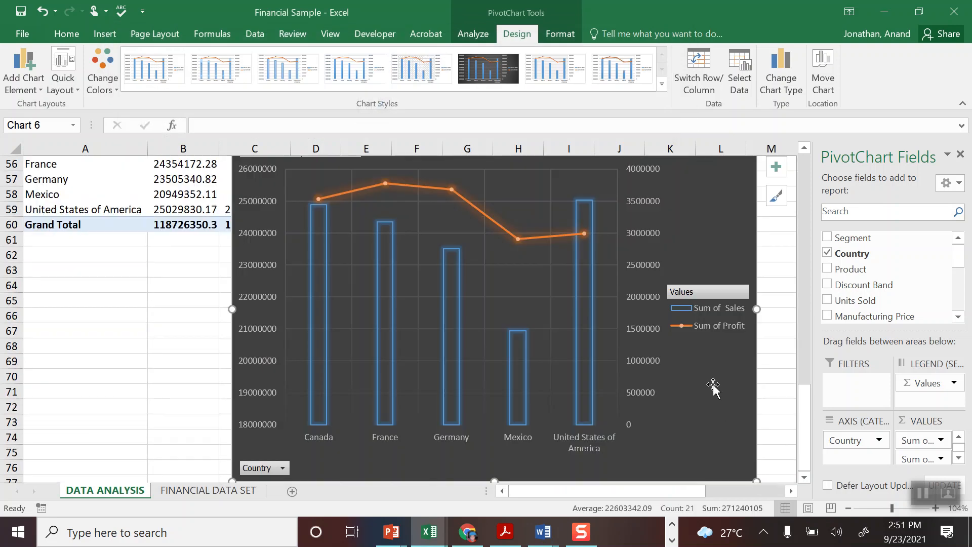
pyautogui.rightClick(699, 293)
pyautogui.click(580, 444)
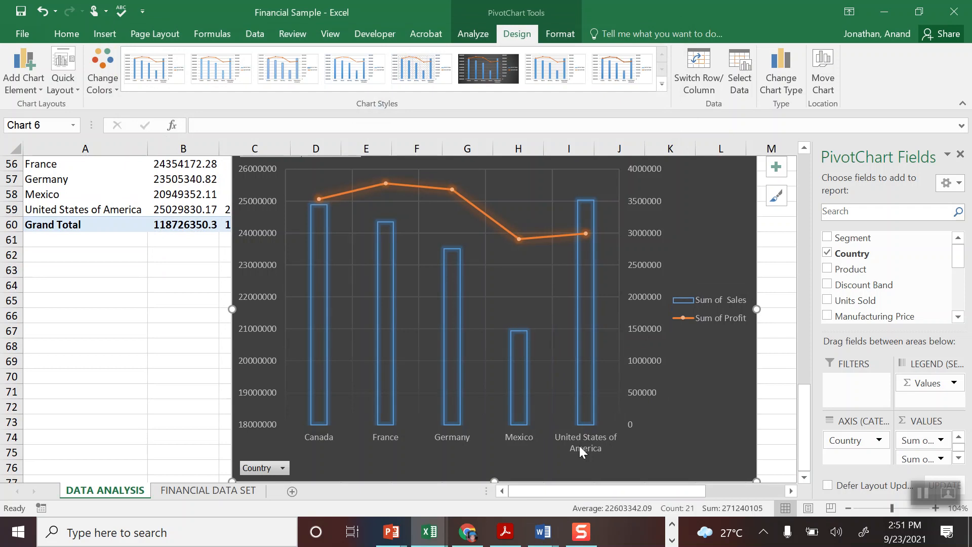
pyautogui.rightClick(259, 470)
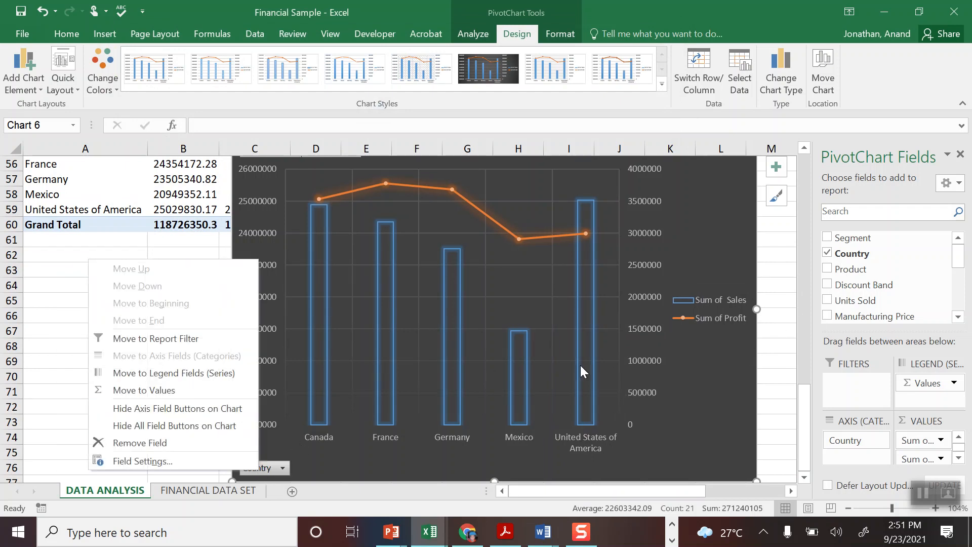
pyautogui.click(152, 426)
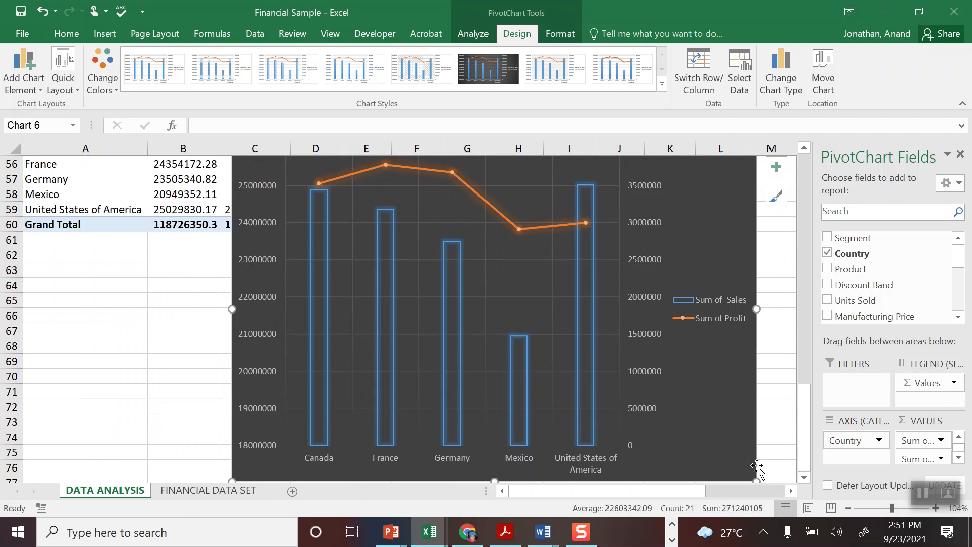
pyautogui.moveTo(756, 481); pyautogui.dragTo(683, 439)
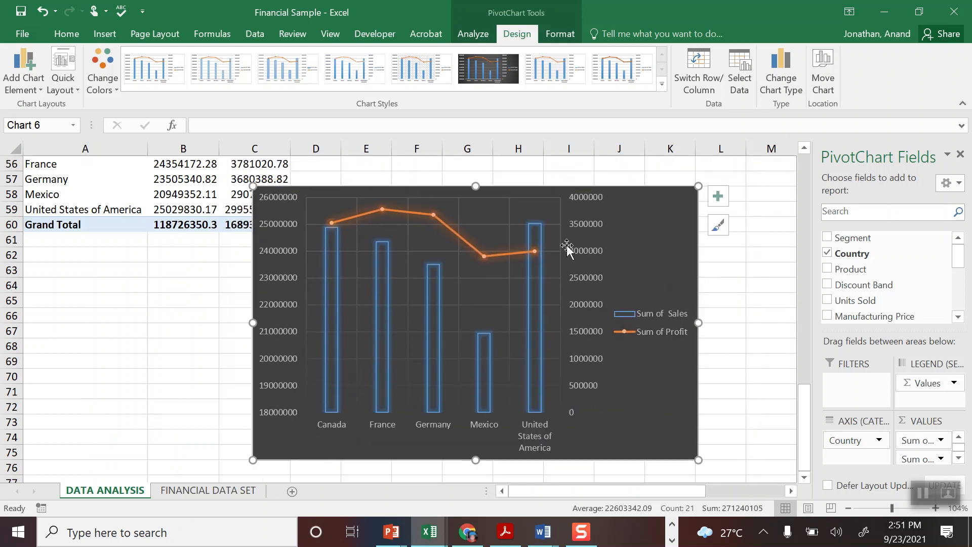
# Set the maximum bound of the country chart's secondary profit axis to 4.0E6.
pyautogui.click(581, 229)
pyautogui.rightClick(582, 229)
pyautogui.click(610, 389)
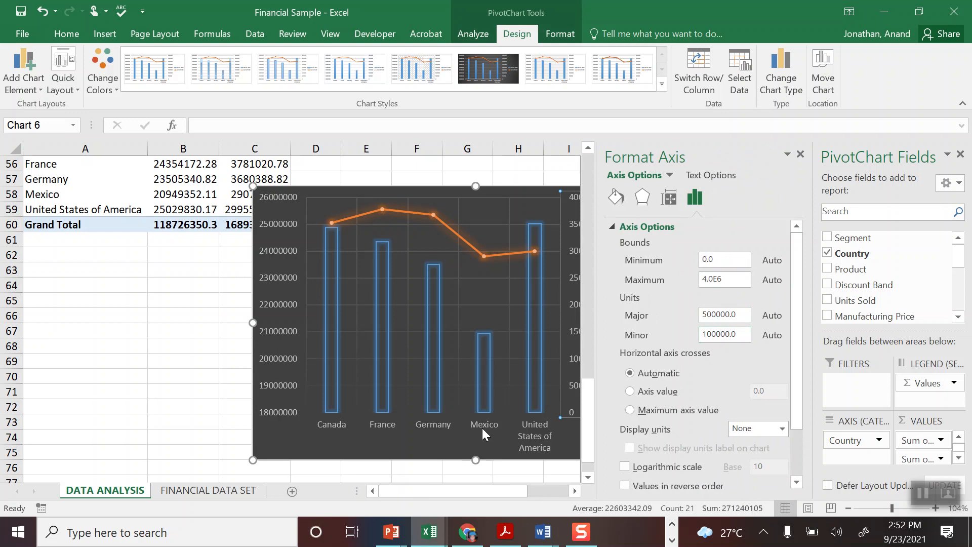
pyautogui.moveTo(480, 492); pyautogui.dragTo(506, 495)
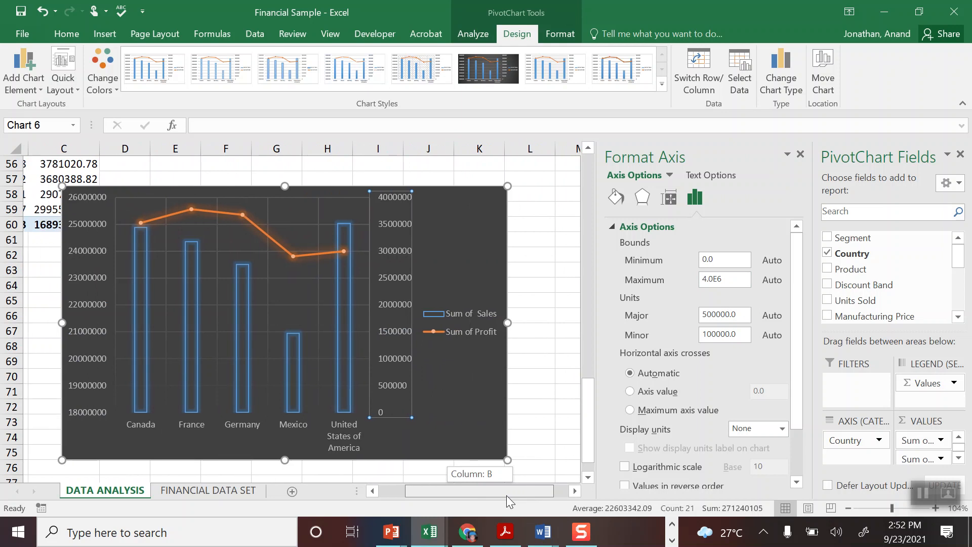
pyautogui.moveTo(507, 495); pyautogui.dragTo(508, 495)
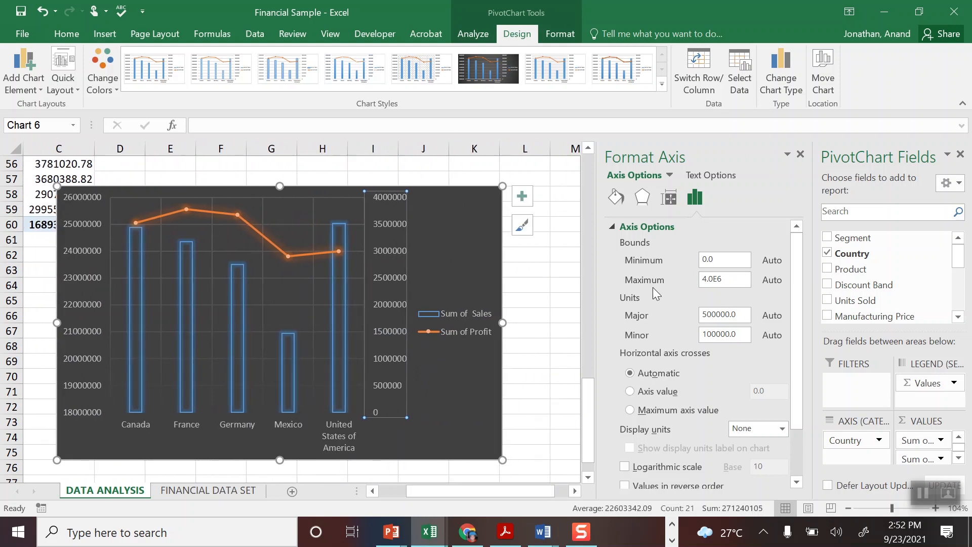
pyautogui.click(706, 280)
pyautogui.write('3.')
pyautogui.press('Return')
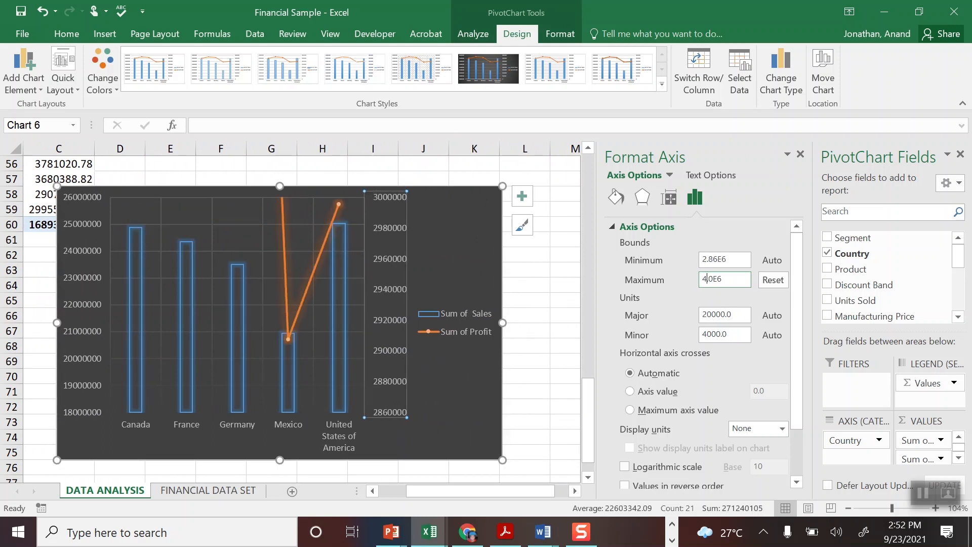
pyautogui.press('Return')
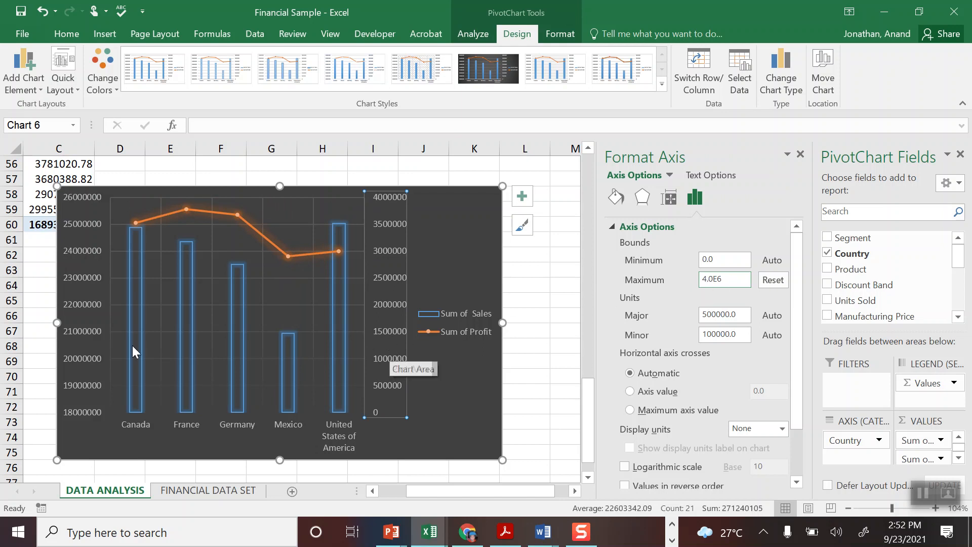
# Set the maximum bound of the country chart's primary sales axis to 4.0E7.
pyautogui.click(80, 276)
pyautogui.rightClick(81, 276)
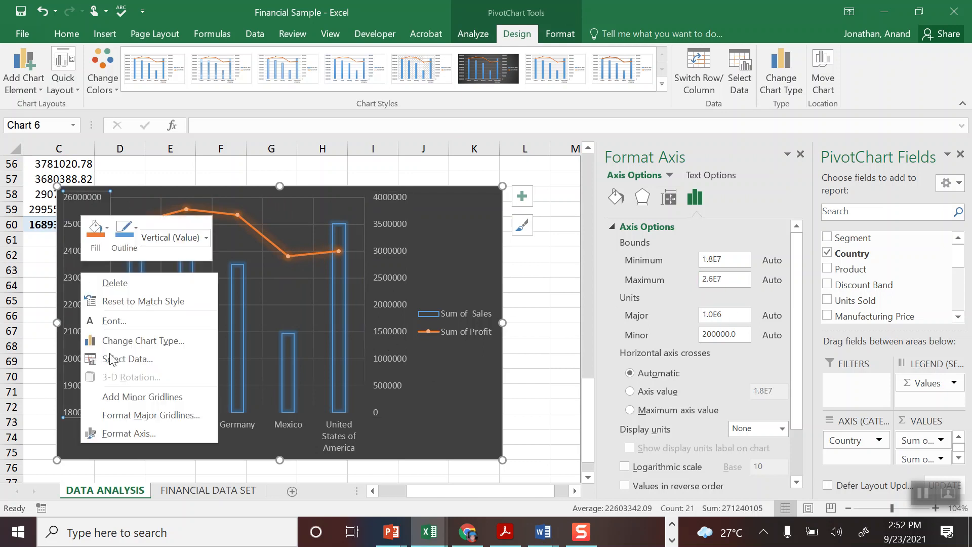
pyautogui.click(127, 430)
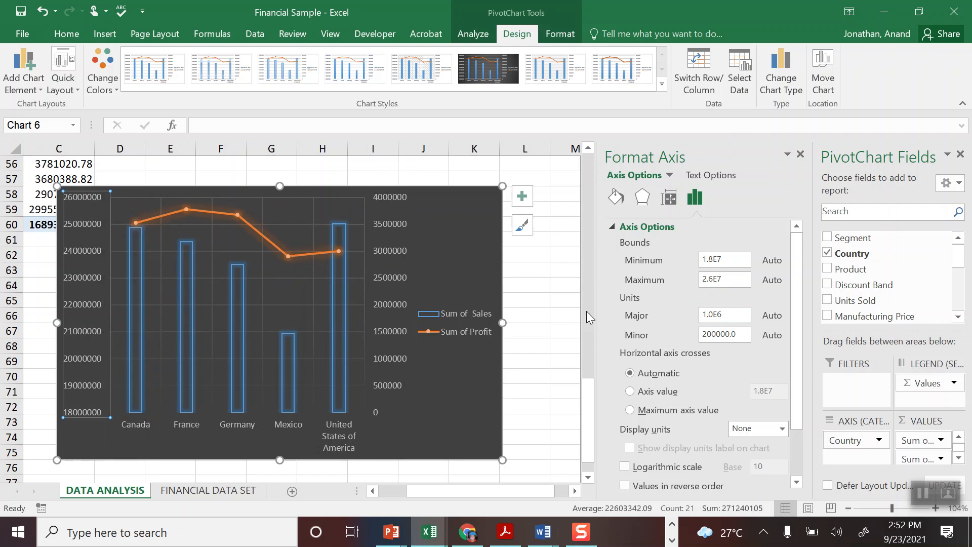
pyautogui.click(733, 279)
pyautogui.press('BackSpace')
pyautogui.write('4')
pyautogui.press('Return')
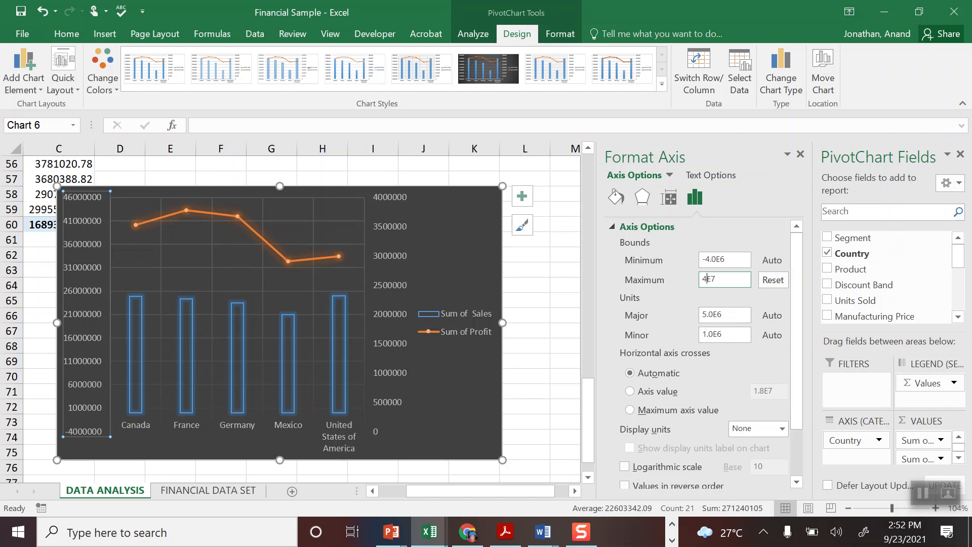
pyautogui.press('Return')
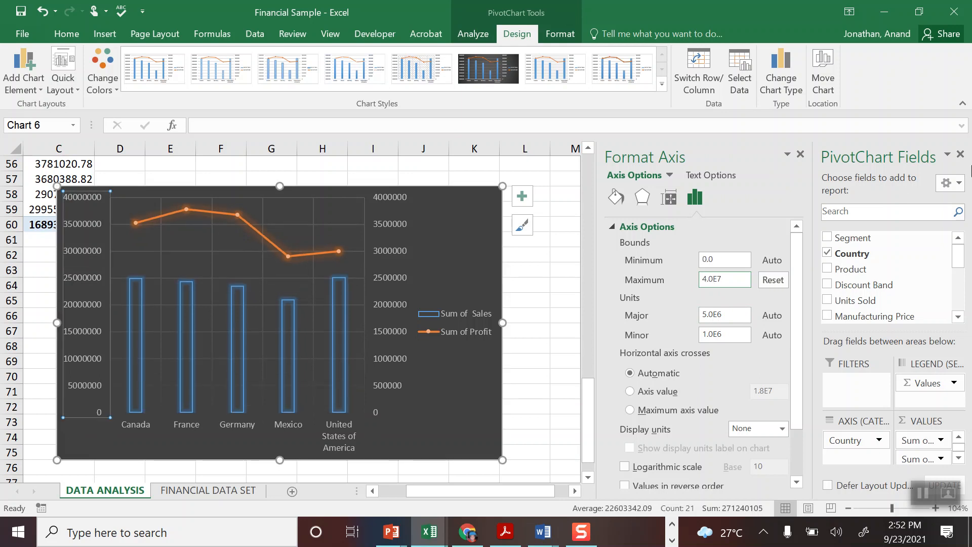
# Close the PivotChart field list and select the Month on Month Trend of Sales & Profits chart.
pyautogui.click(960, 154)
pyautogui.click(605, 345)
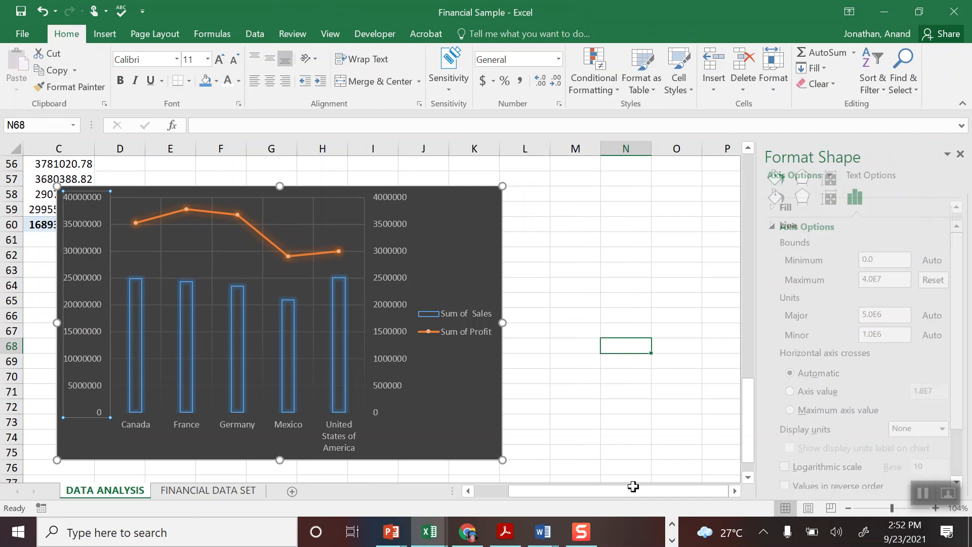
pyautogui.moveTo(557, 490); pyautogui.dragTo(515, 496)
pyautogui.moveTo(743, 435); pyautogui.dragTo(730, 132)
pyautogui.click(326, 190)
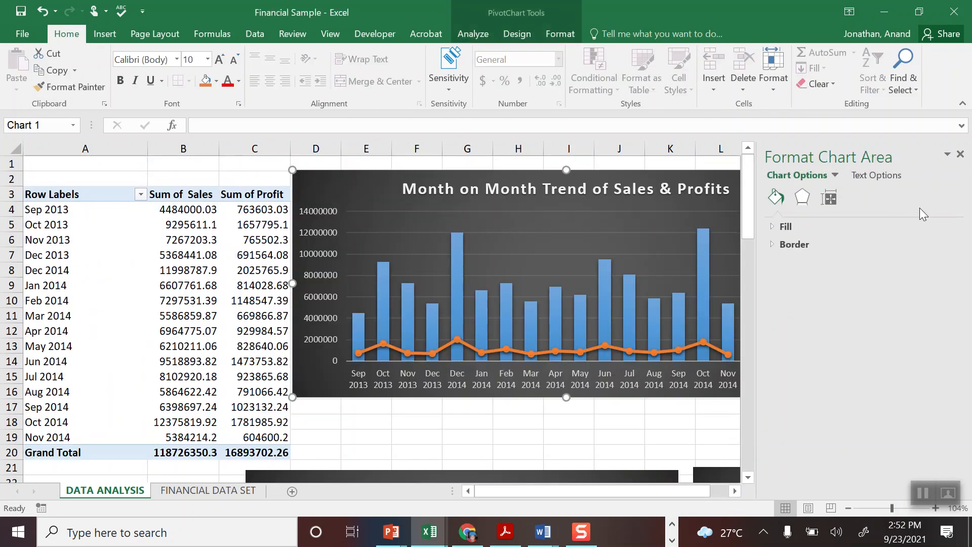
# Open the axis formatting options for the month chart's vertical sales axis.
pyautogui.click(305, 255)
pyautogui.rightClick(305, 254)
pyautogui.click(326, 415)
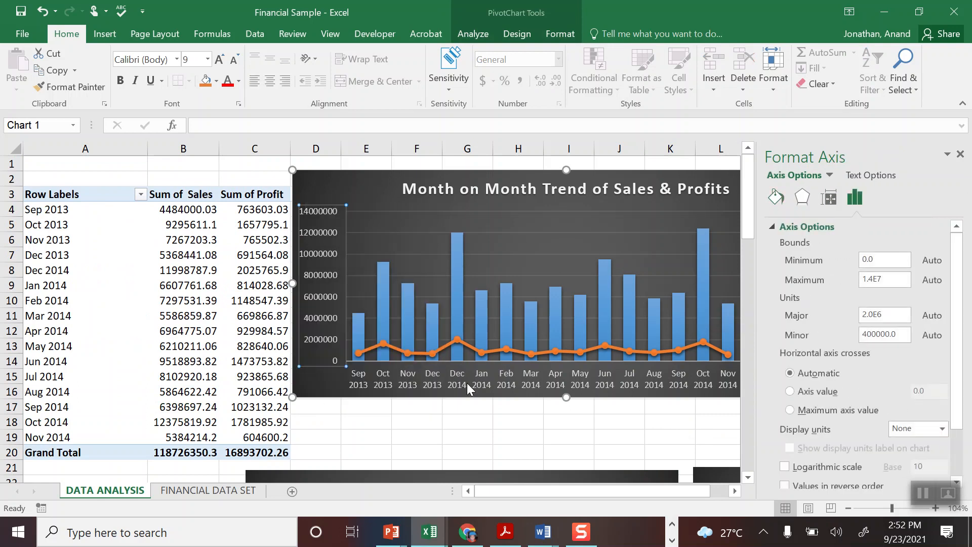
pyautogui.moveTo(606, 491); pyautogui.dragTo(641, 491)
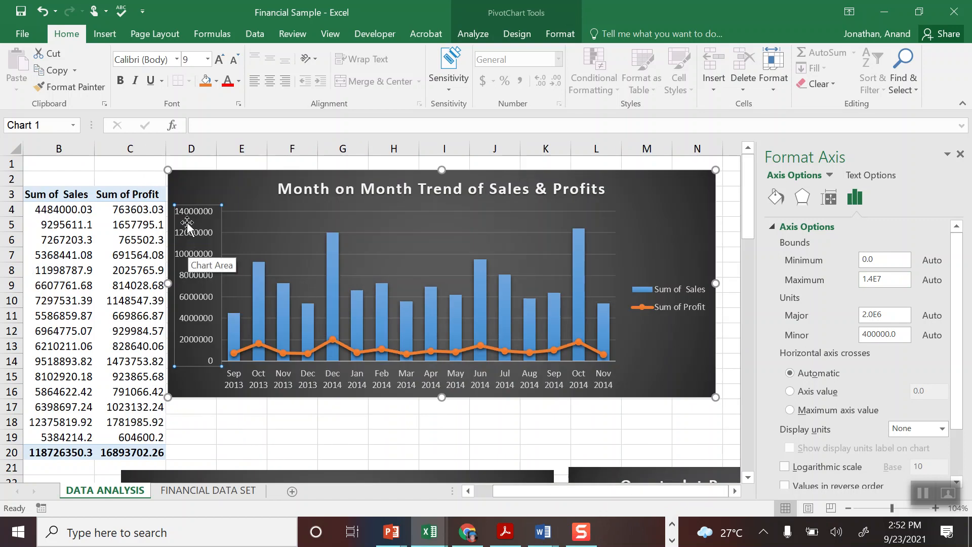
# Put the Sum of Profit line on the secondary axis in the month chart's combo settings and close the formatting pane.
pyautogui.click(630, 179)
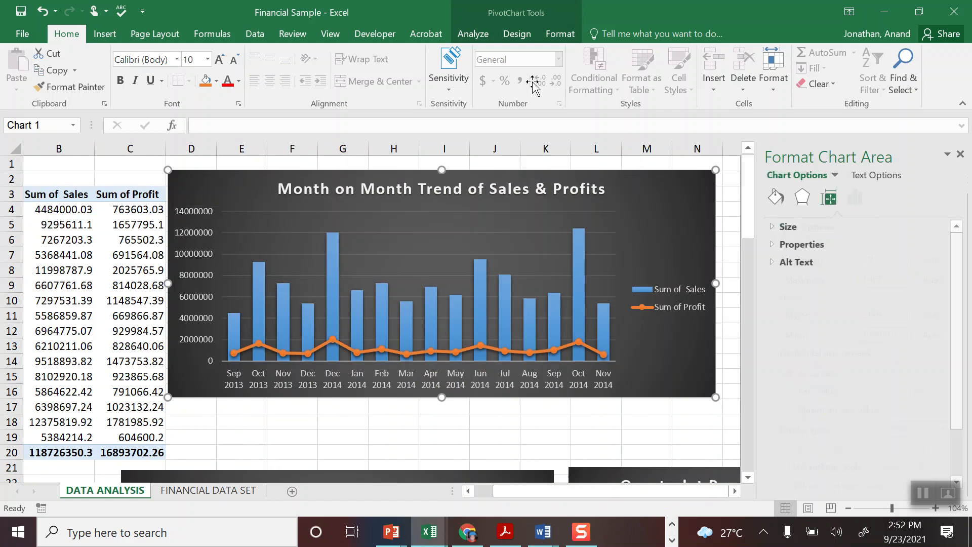
pyautogui.click(517, 34)
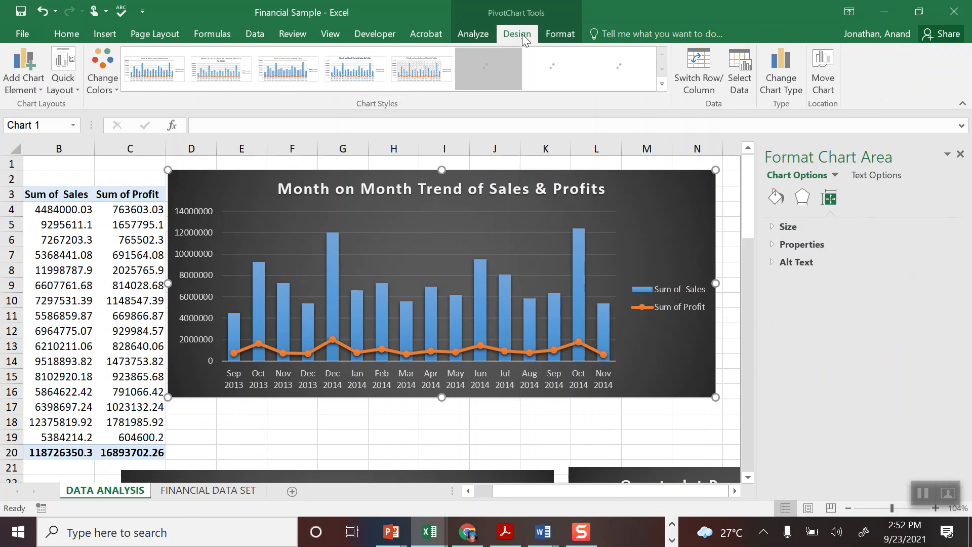
pyautogui.click(784, 74)
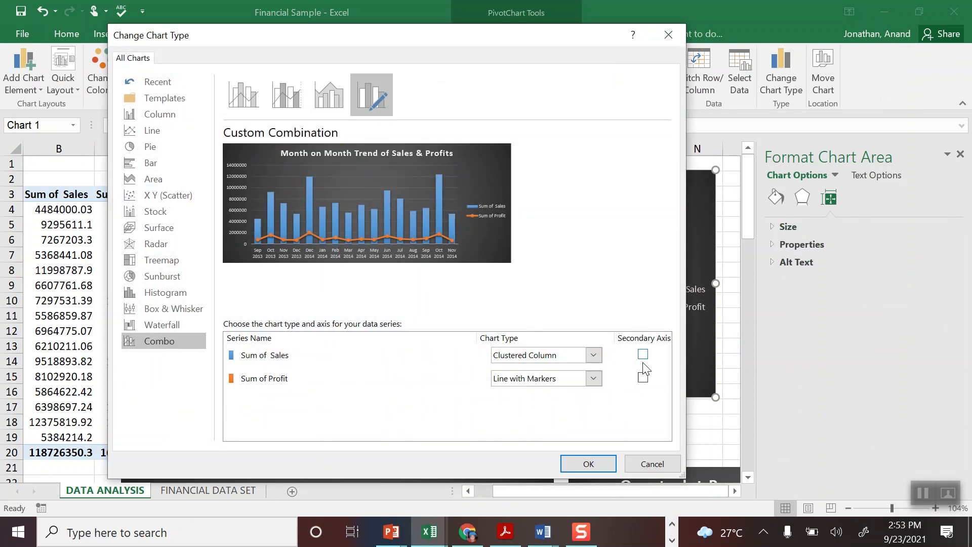
pyautogui.click(643, 378)
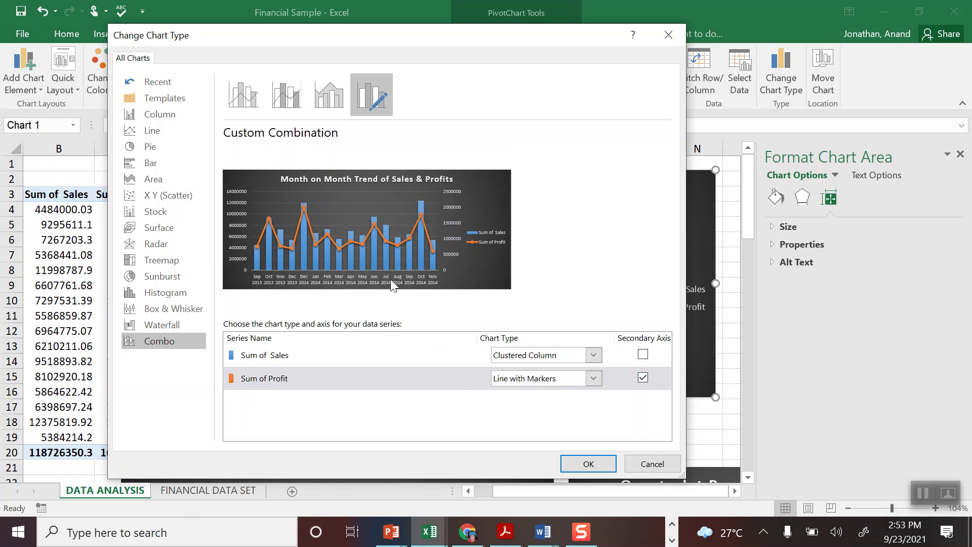
pyautogui.click(587, 463)
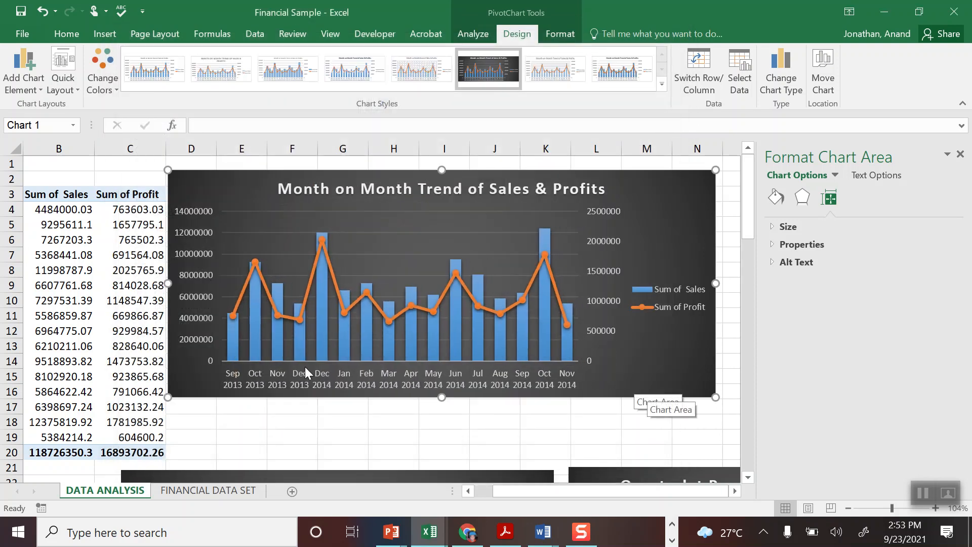
pyautogui.click(961, 154)
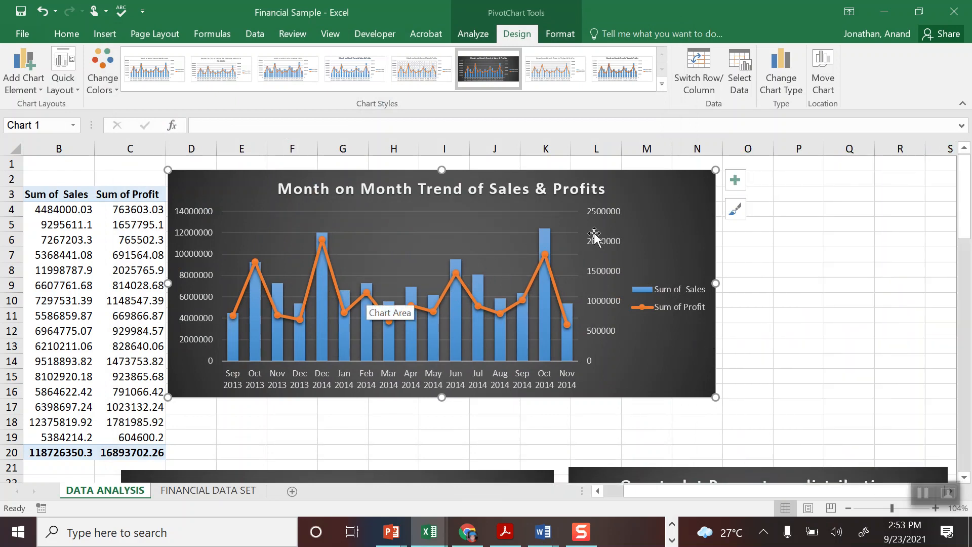
# Set the maximum bound of the month chart's primary sales axis to 2.5E7.
pyautogui.rightClick(192, 272)
pyautogui.click(233, 437)
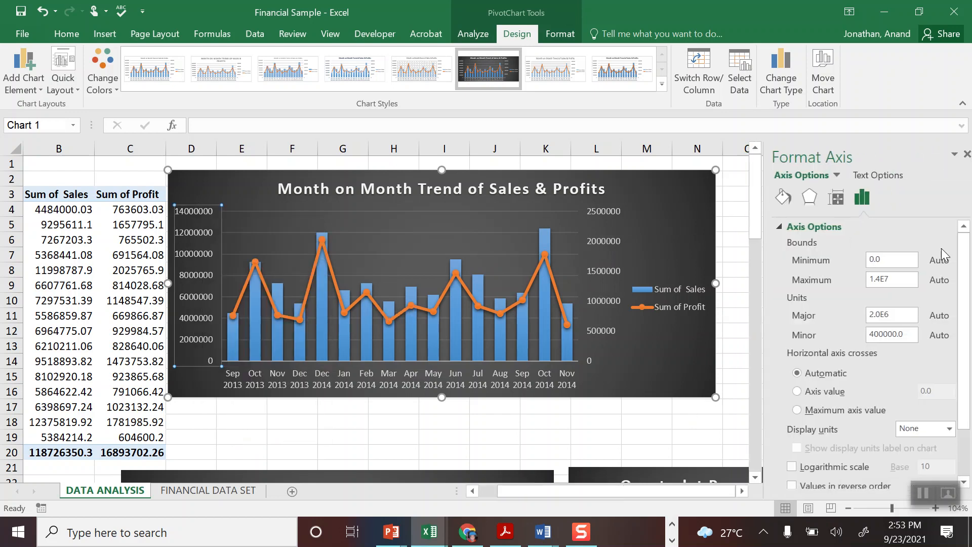
pyautogui.click(867, 280)
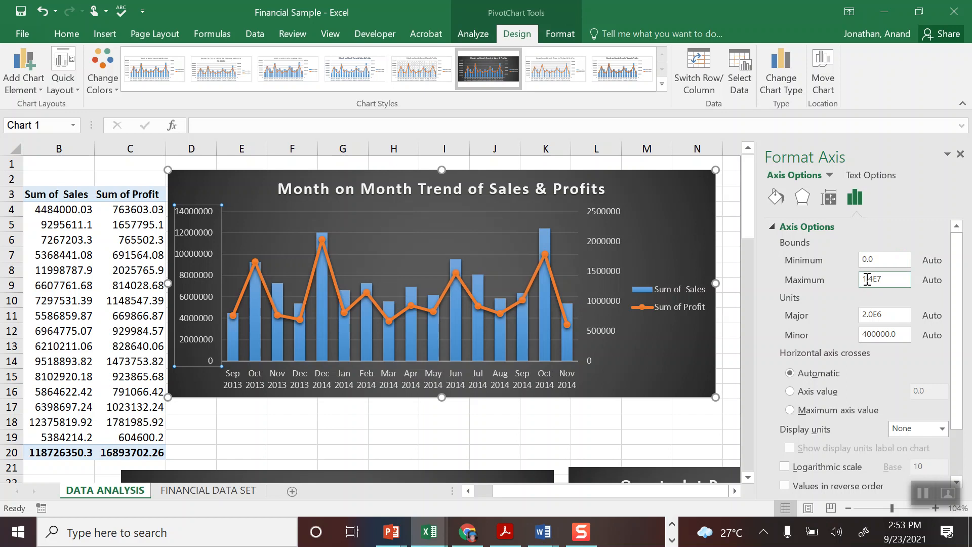
pyautogui.press('BackSpace')
pyautogui.press('BackSpace')
pyautogui.write('2.5')
pyautogui.press('Return')
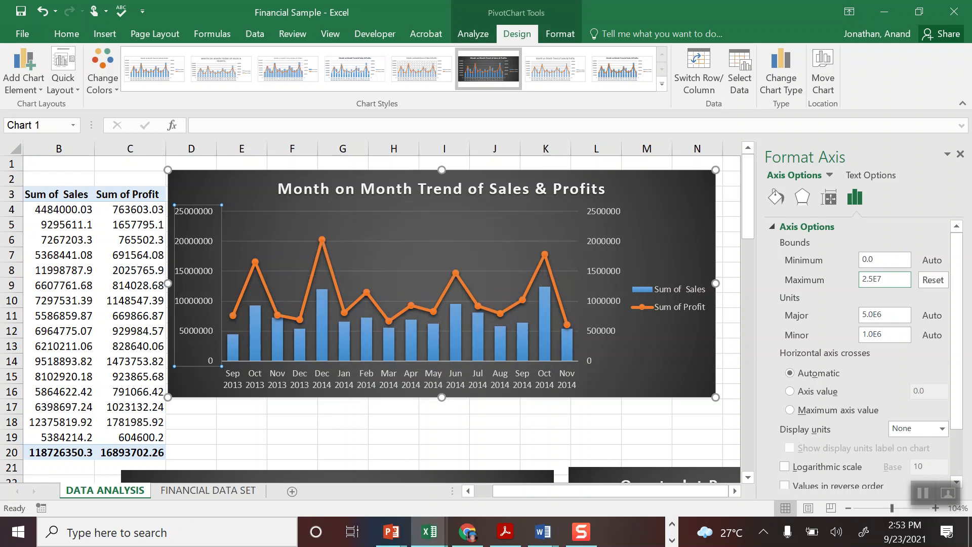
pyautogui.click(960, 154)
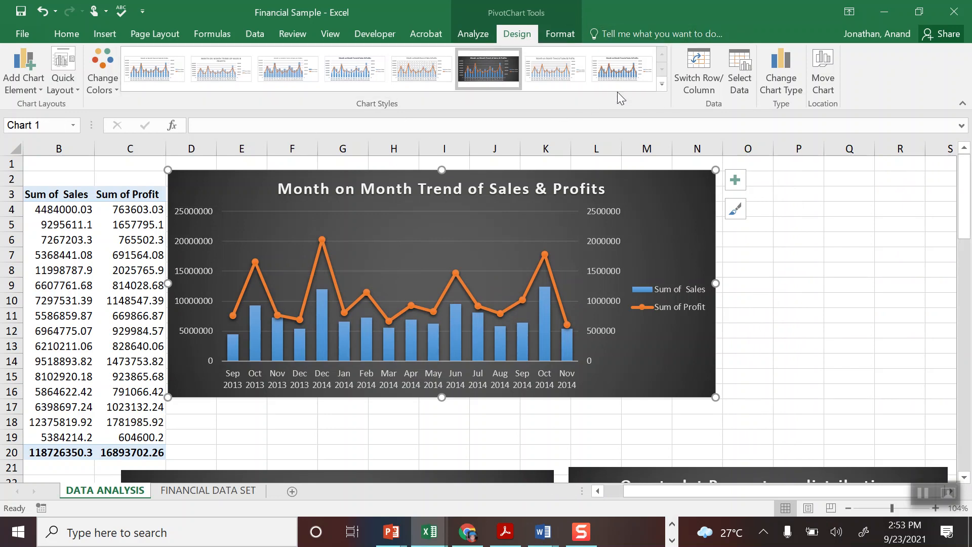
# Enlarge the month chart so it spans roughly columns D to O and extends down to row 17.
pyautogui.click(778, 281)
pyautogui.click(706, 364)
pyautogui.moveTo(717, 399); pyautogui.dragTo(778, 409)
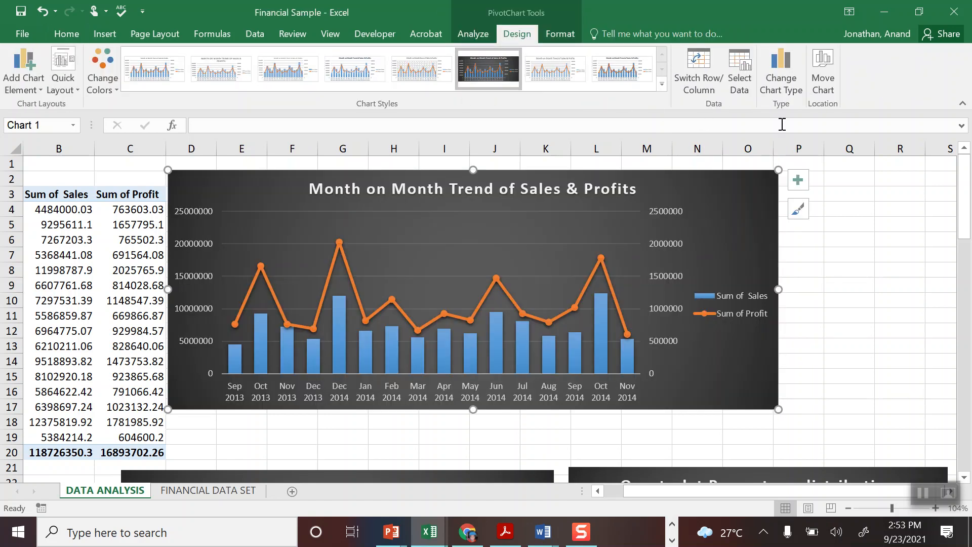
# Try changing the month chart to a Stacked Column chart and undo the change.
pyautogui.click(783, 86)
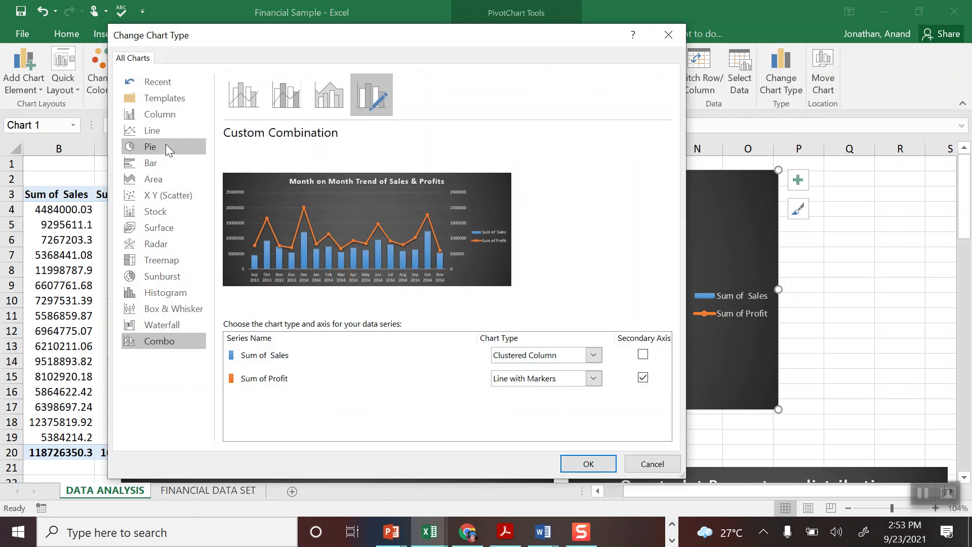
pyautogui.click(164, 116)
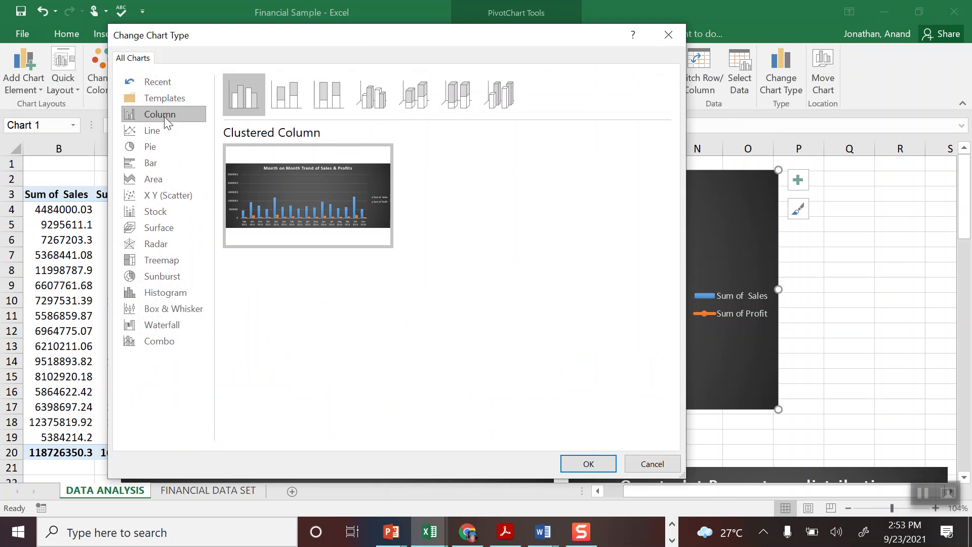
pyautogui.click(287, 100)
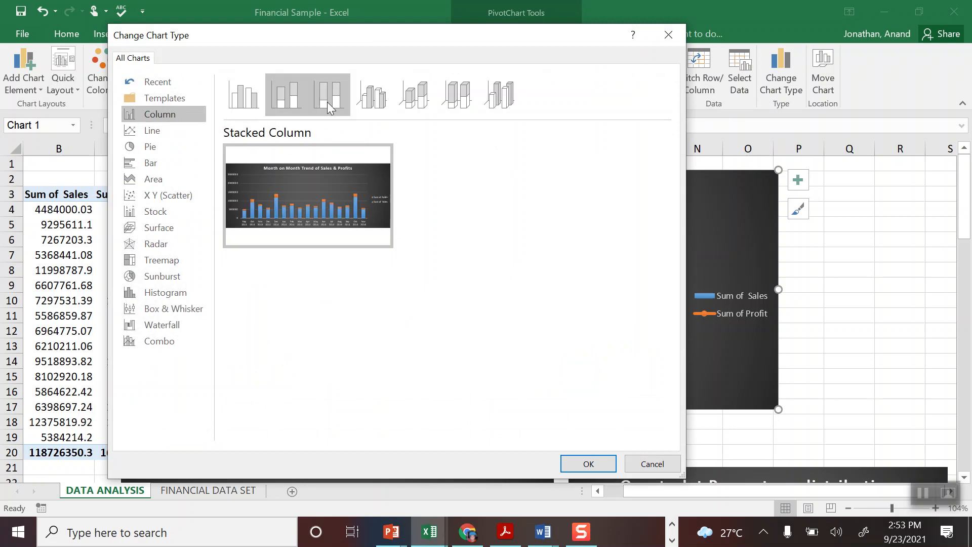
pyautogui.doubleClick(306, 102)
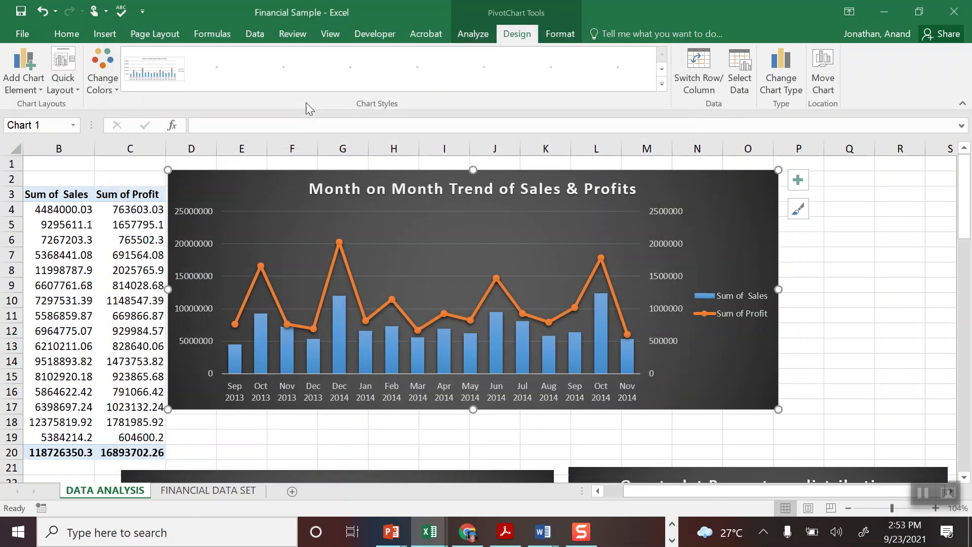
pyautogui.hotkey('ctrl', 'z')
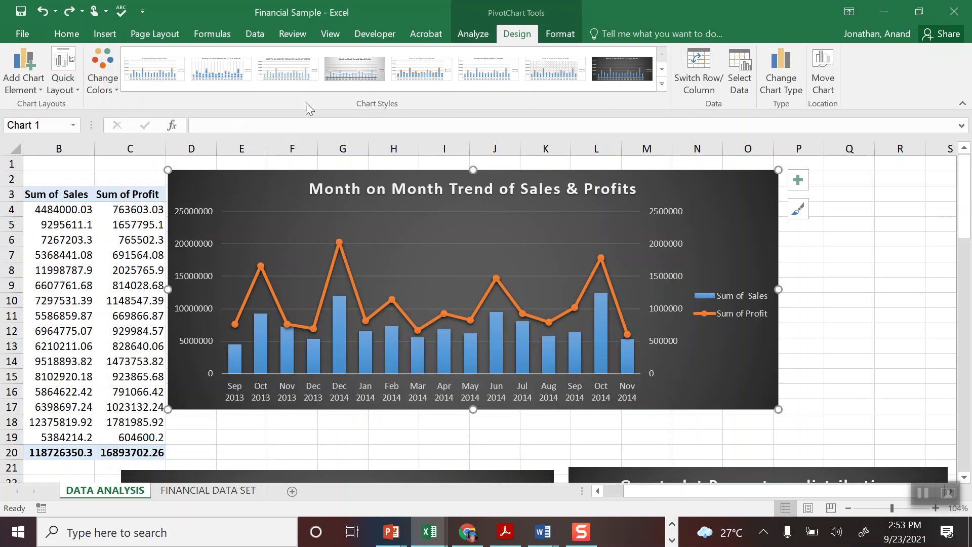
pyautogui.click(862, 378)
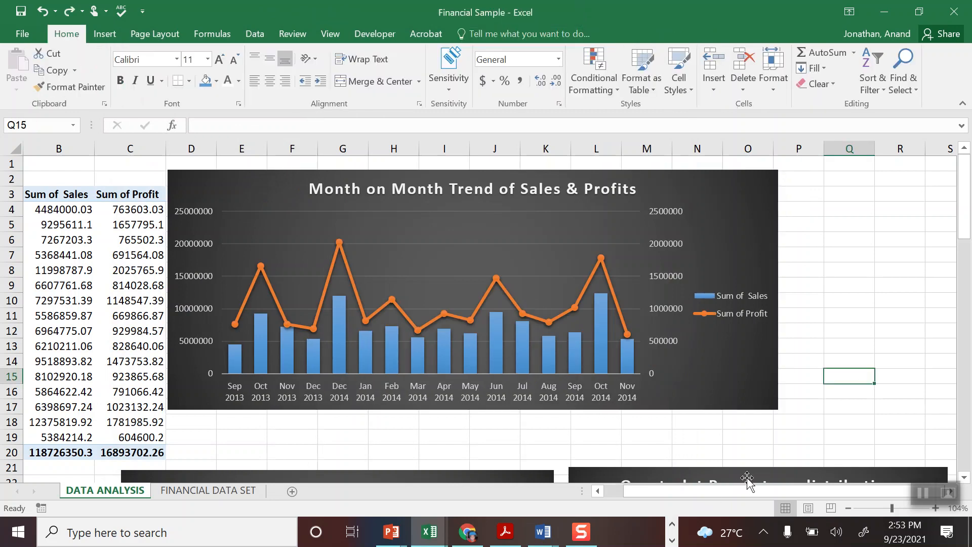
# Move the country chart so it starts around column E, row 53, and add a chart title above its plot.
pyautogui.moveTo(964, 223); pyautogui.dragTo(963, 229)
pyautogui.moveTo(527, 352); pyautogui.dragTo(631, 277)
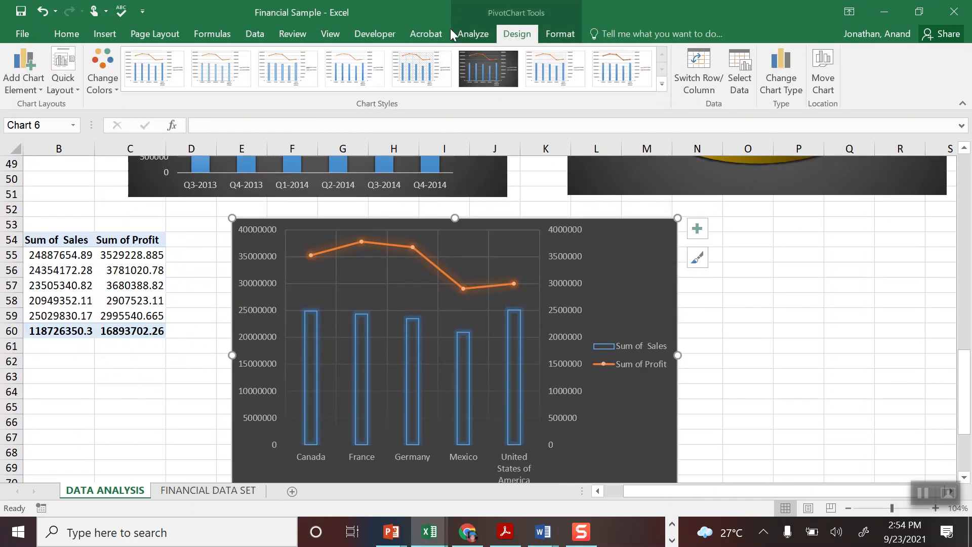
pyautogui.click(23, 76)
pyautogui.moveTo(33, 145)
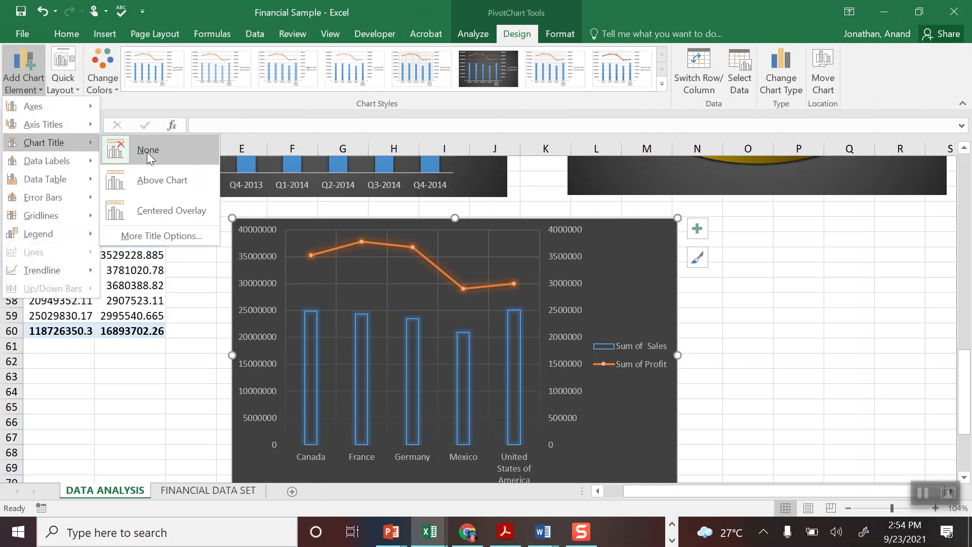
pyautogui.click(152, 181)
# Clear the placeholder text from the country chart's title.
pyautogui.doubleClick(443, 237)
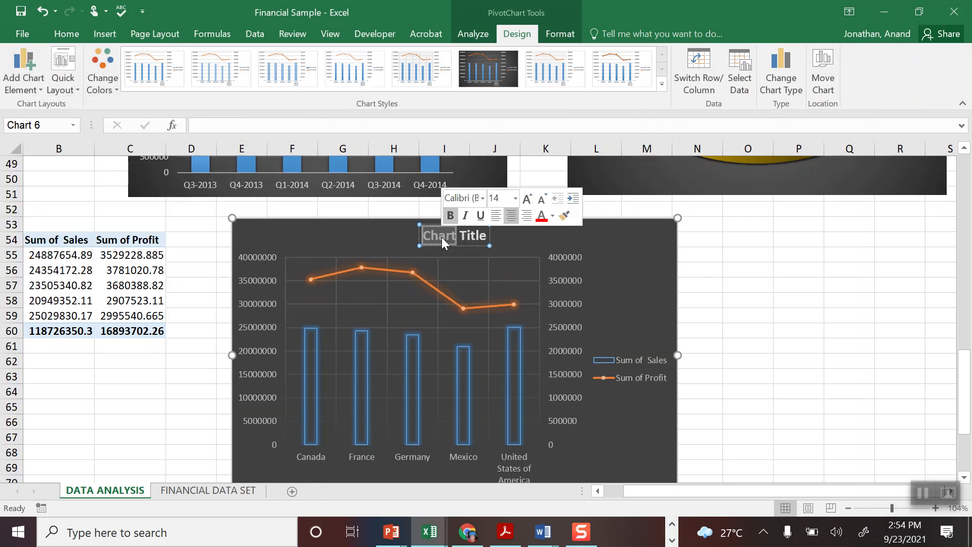
pyautogui.press('BackSpace')
pyautogui.press('Delete')
pyautogui.press('Delete')
pyautogui.press('Delete')
pyautogui.press('Delete')
pyautogui.press('Delete')
pyautogui.press('Delete')
# Try to enter a title beginning with "Market" for the country chart and undo the attempts.
pyautogui.write('mark')
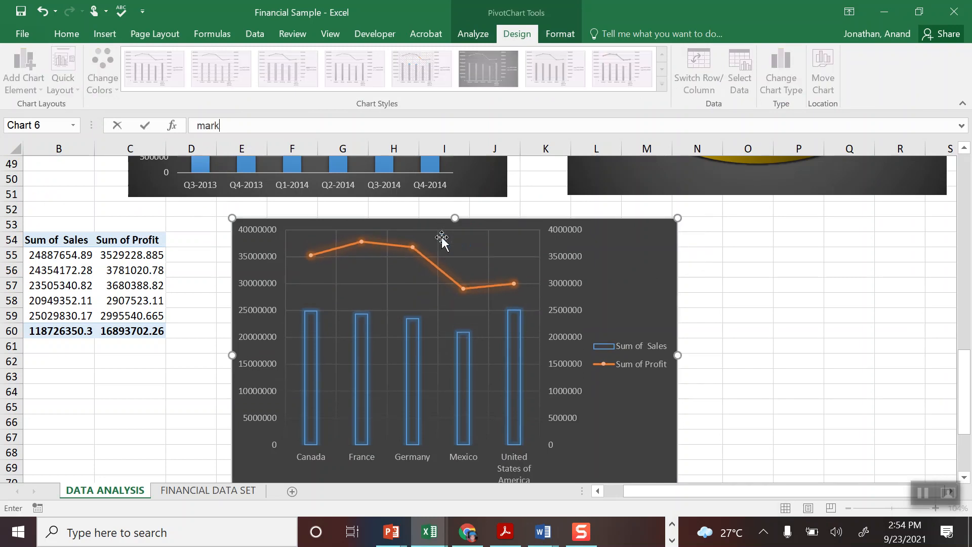
pyautogui.write('et')
pyautogui.press('Escape')
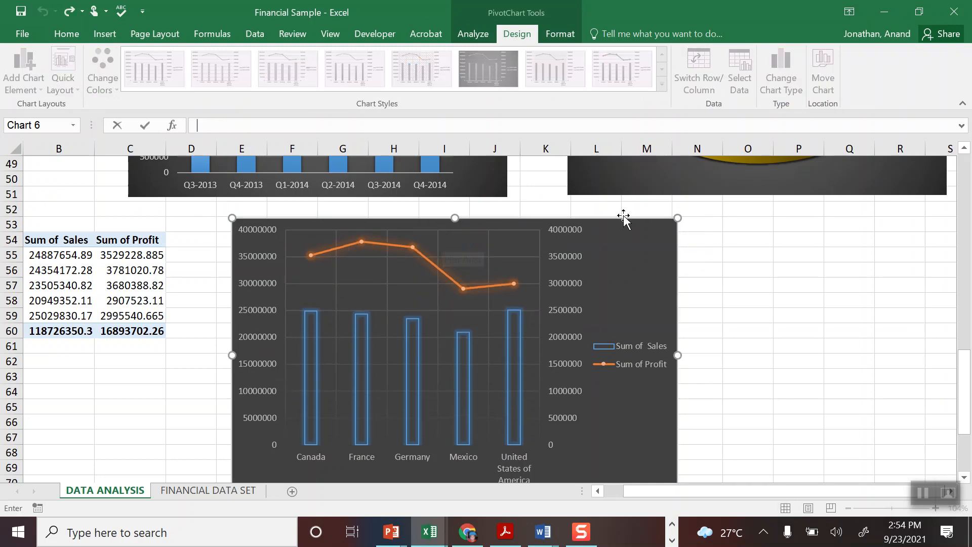
pyautogui.hotkey('ctrl', 'z')
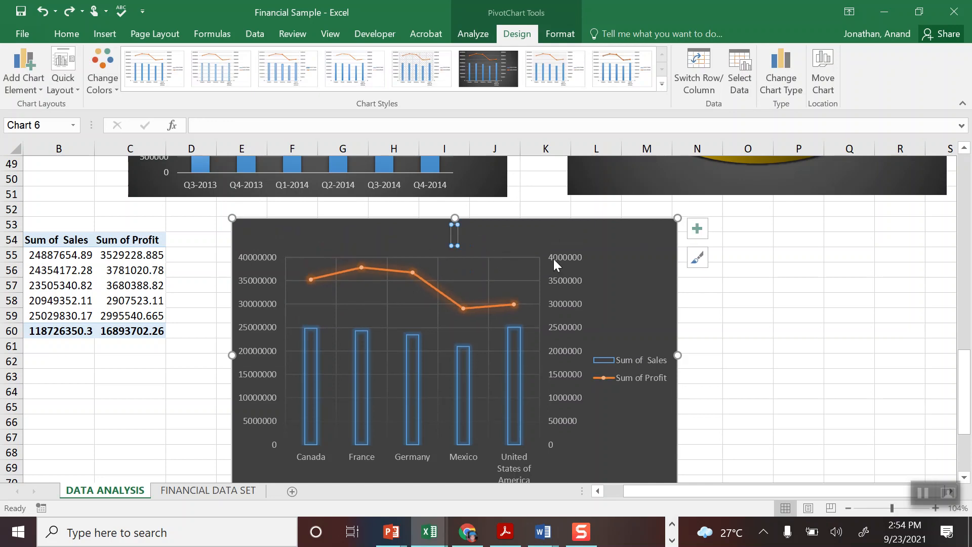
pyautogui.press('Delete')
pyautogui.write('Ma')
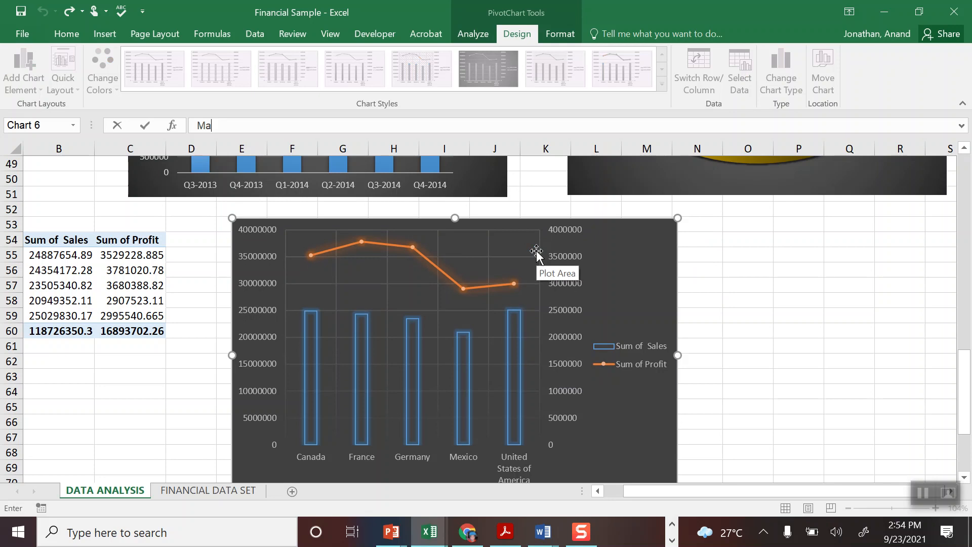
pyautogui.click(750, 294)
pyautogui.hotkey('ctrl', 'z')
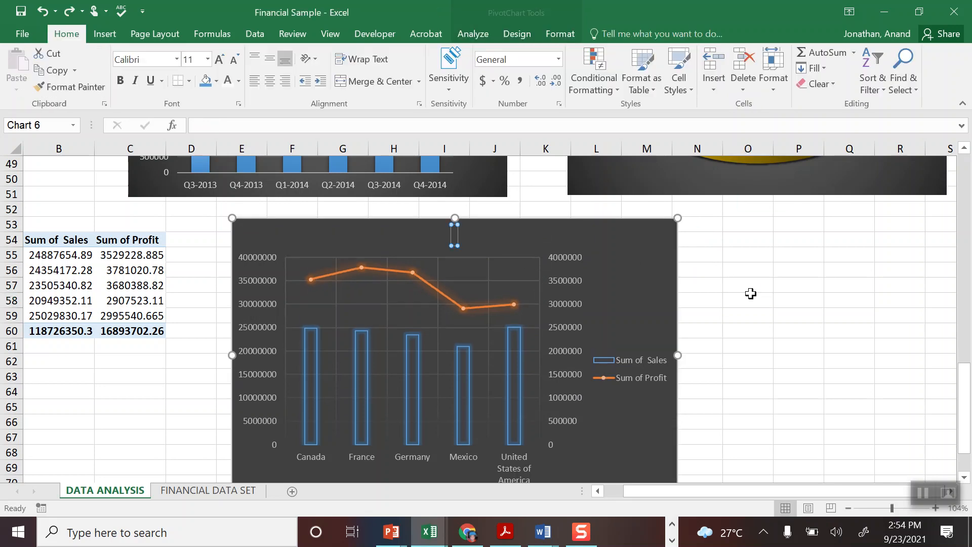
pyautogui.hotkey('ctrl', 'z')
pyautogui.hotkey('ctrl', 'z')
pyautogui.hotkey('ctrl', 'z')
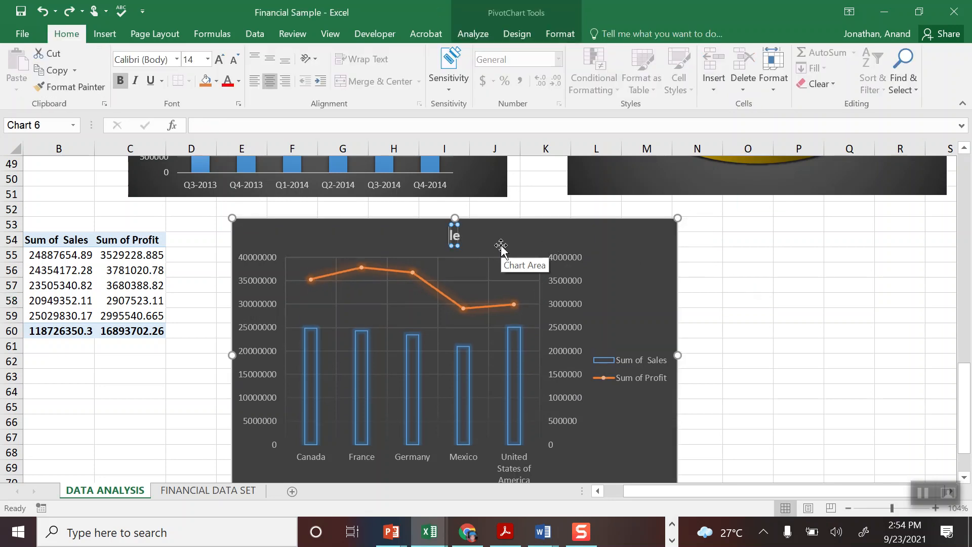
pyautogui.hotkey('ctrl', 'y')
pyautogui.hotkey('ctrl', 'y')
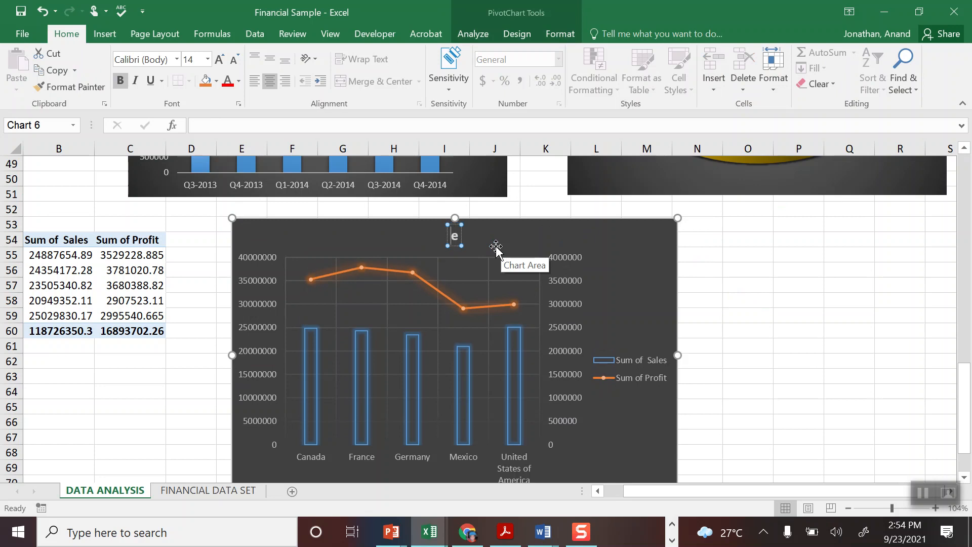
# Title the country chart "Market wise trend of Sales & Profits".
pyautogui.write('Markee')
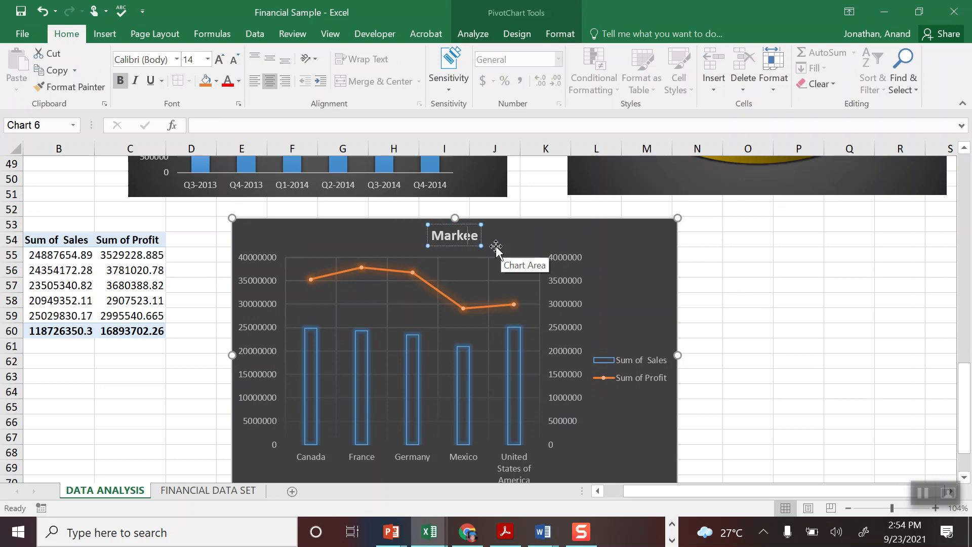
pyautogui.press('Delete')
pyautogui.write('t wise tend')
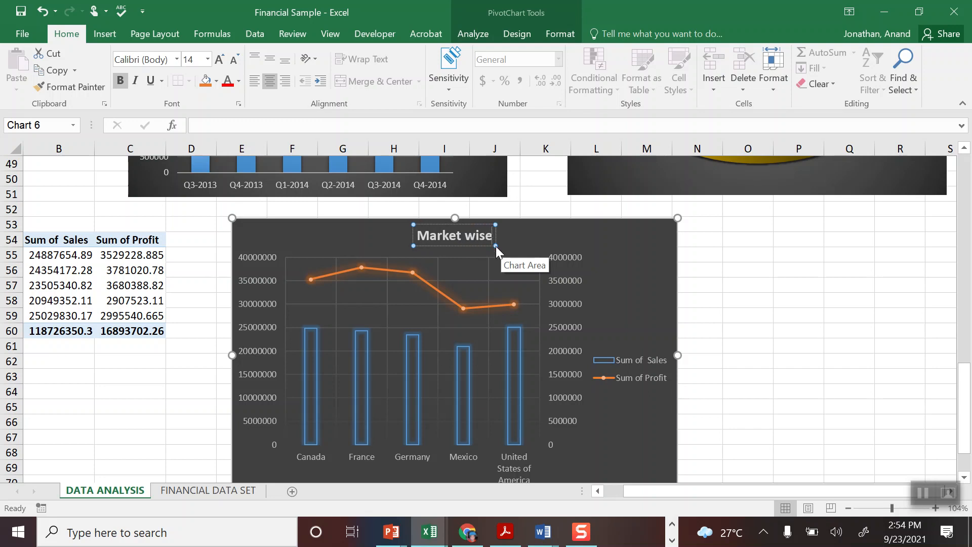
pyautogui.press('BackSpace')
pyautogui.press('BackSpace')
pyautogui.press('BackSpace')
pyautogui.write('ren')
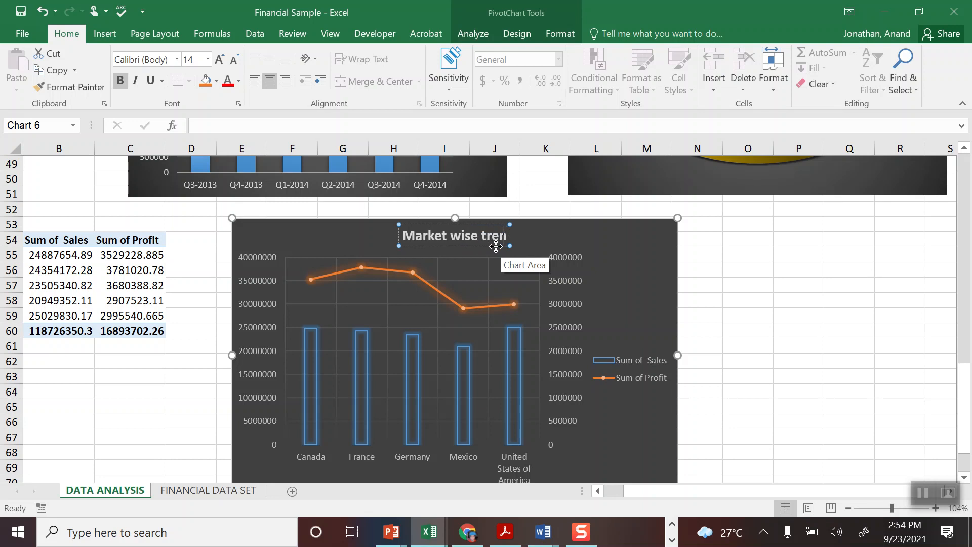
pyautogui.write('d of Sales')
pyautogui.write(' UU')
pyautogui.press('BackSpace')
pyautogui.press('BackSpace')
pyautogui.press('BackSpace')
pyautogui.write('& proje')
pyautogui.press('BackSpace')
pyautogui.press('BackSpace')
pyautogui.press('BackSpace')
pyautogui.press('BackSpace')
pyautogui.press('BackSpace')
pyautogui.write('Proj')
pyautogui.press('BackSpace')
pyautogui.write('fits')
pyautogui.click(816, 340)
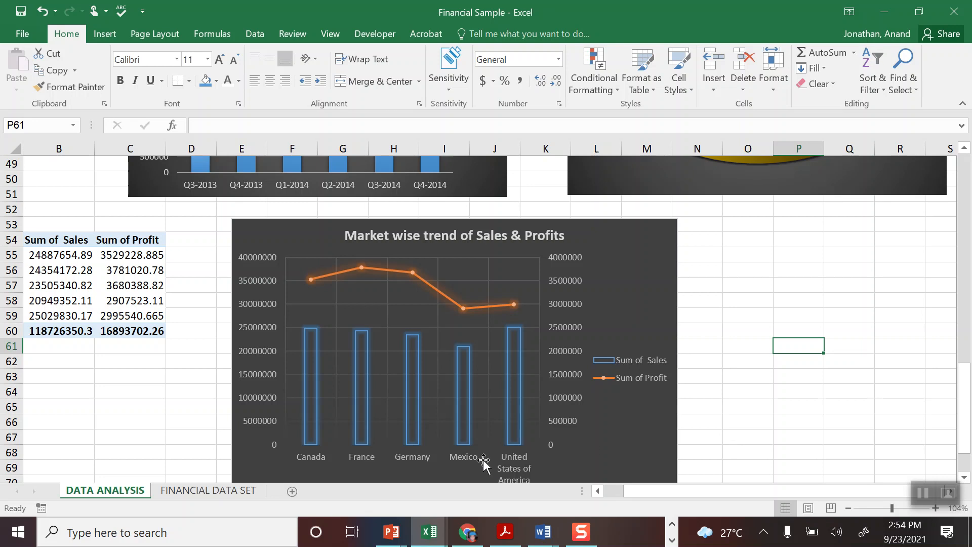
# Add a new worksheet after DATA ANALYSIS and name it DASHBOARD.
pyautogui.click(293, 492)
pyautogui.doubleClick(183, 490)
pyautogui.write('DASHBOARD')
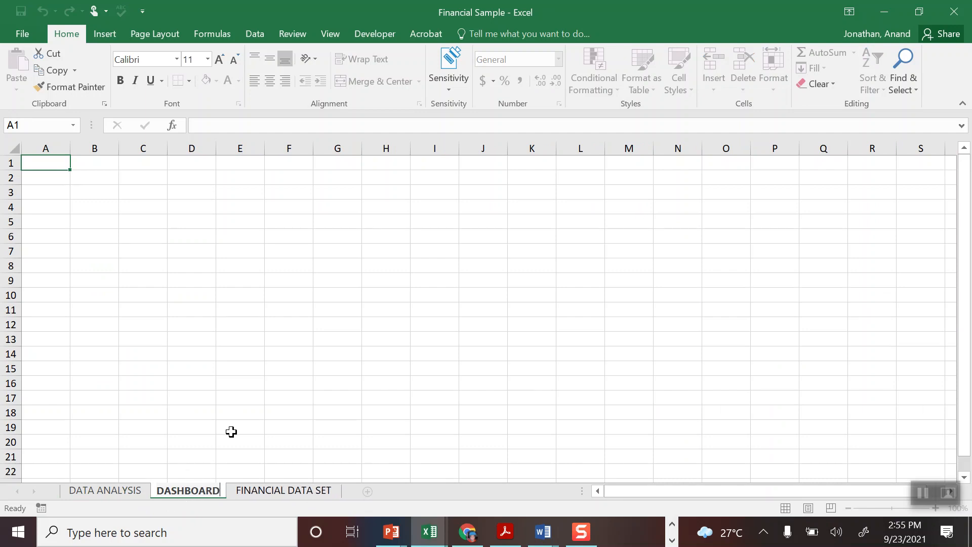
pyautogui.click(284, 413)
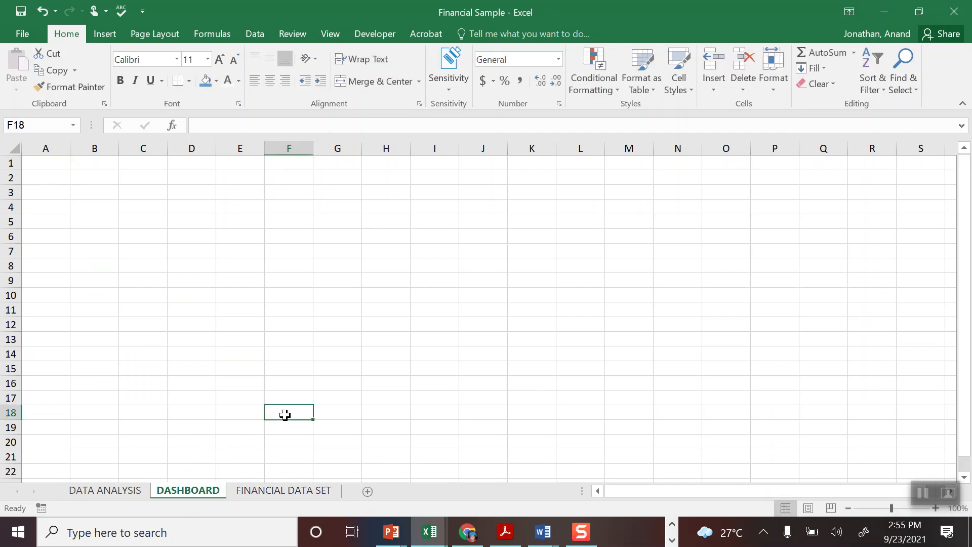
# Hide the gridlines on the DASHBOARD sheet and collapse the ribbon to gain space.
pyautogui.click(330, 34)
pyautogui.click(154, 81)
pyautogui.click(178, 220)
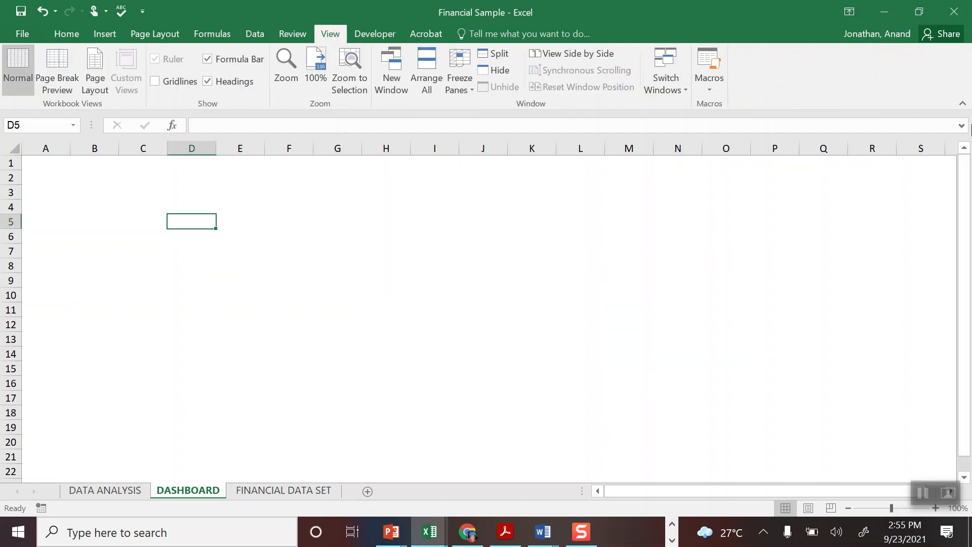
pyautogui.click(963, 105)
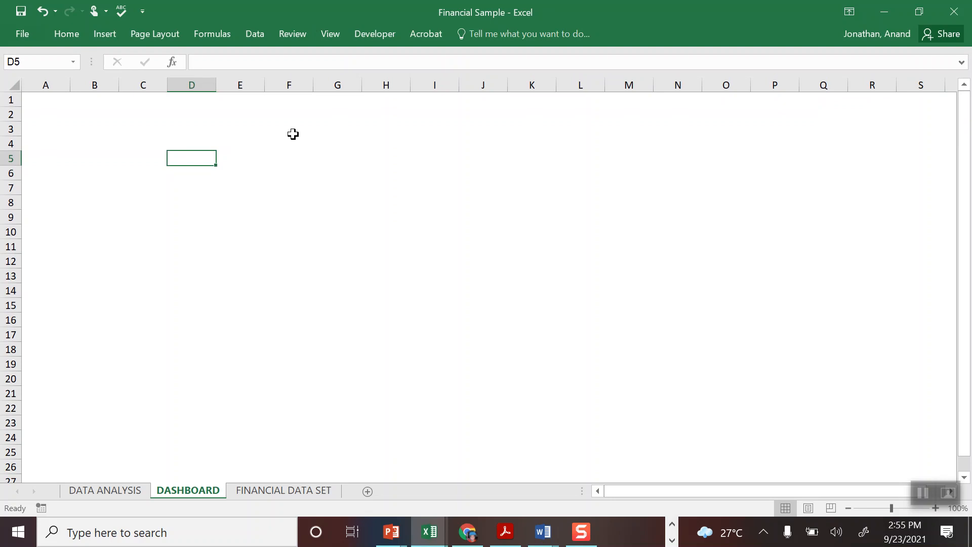
pyautogui.click(205, 147)
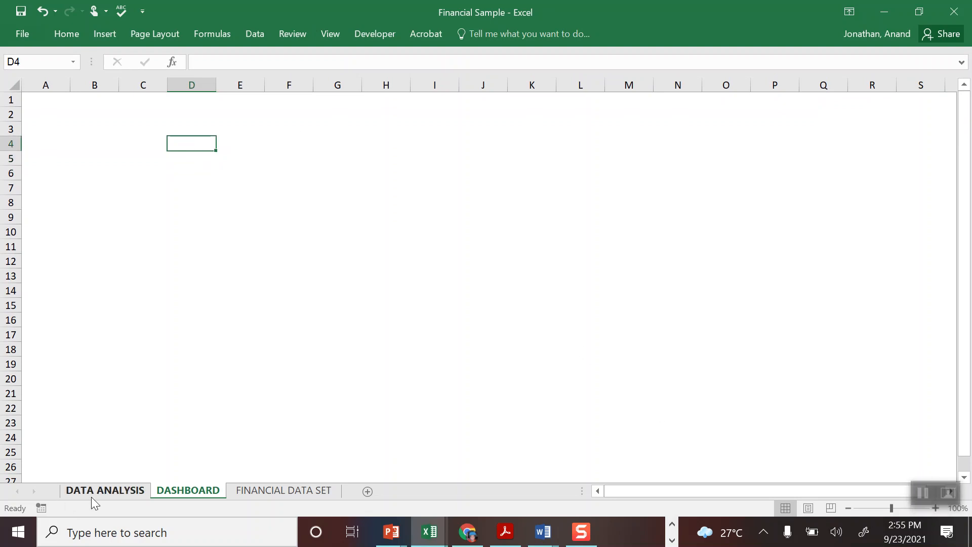
# Copy all six charts from the DATA ANALYSIS sheet together and paste them at cell B3 of the DASHBOARD sheet.
pyautogui.click(105, 490)
pyautogui.moveTo(963, 410); pyautogui.dragTo(948, 124)
pyautogui.click(761, 152)
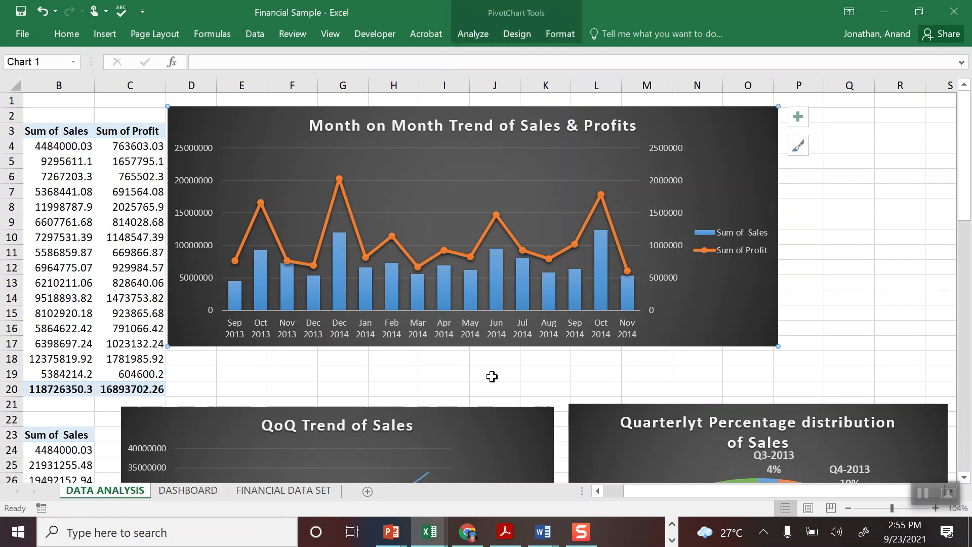
pyautogui.keyDown('ctrl'); pyautogui.click(452, 421); pyautogui.keyUp('ctrl')
pyautogui.keyDown('ctrl'); pyautogui.click(609, 416); pyautogui.keyUp('ctrl')
pyautogui.moveTo(965, 237); pyautogui.dragTo(959, 197)
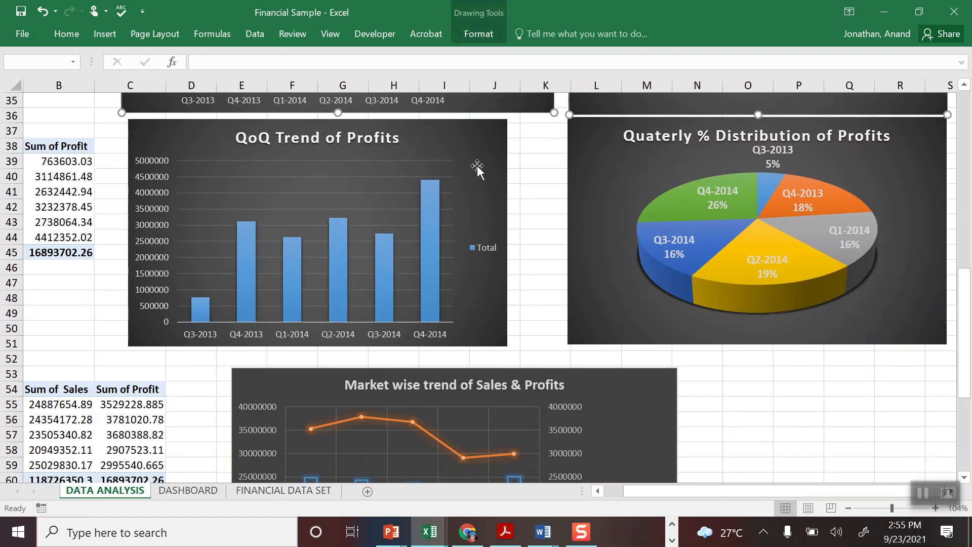
pyautogui.keyDown('ctrl'); pyautogui.click(477, 166); pyautogui.keyUp('ctrl')
pyautogui.keyDown('ctrl'); pyautogui.click(587, 190); pyautogui.keyUp('ctrl')
pyautogui.keyDown('ctrl'); pyautogui.click(606, 389); pyautogui.keyUp('ctrl')
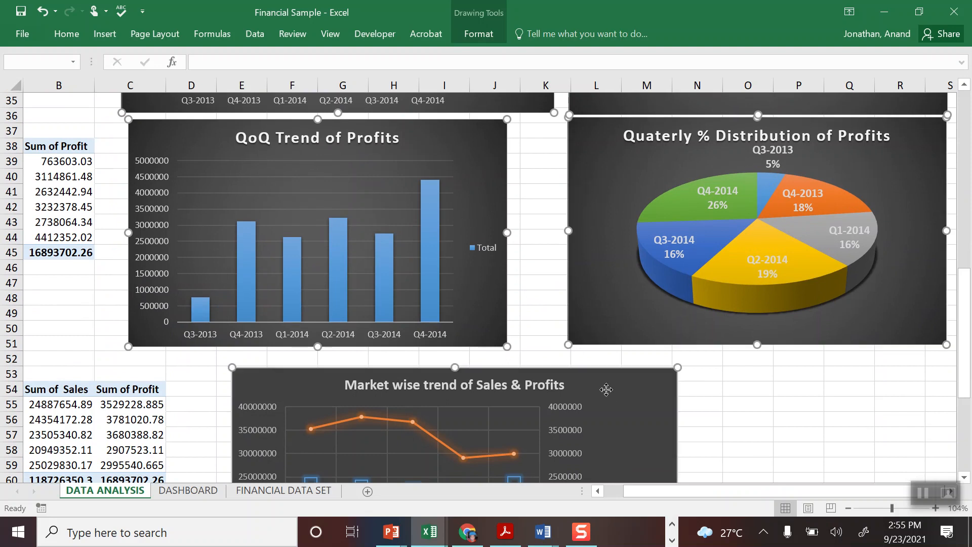
pyautogui.moveTo(965, 349); pyautogui.dragTo(965, 422)
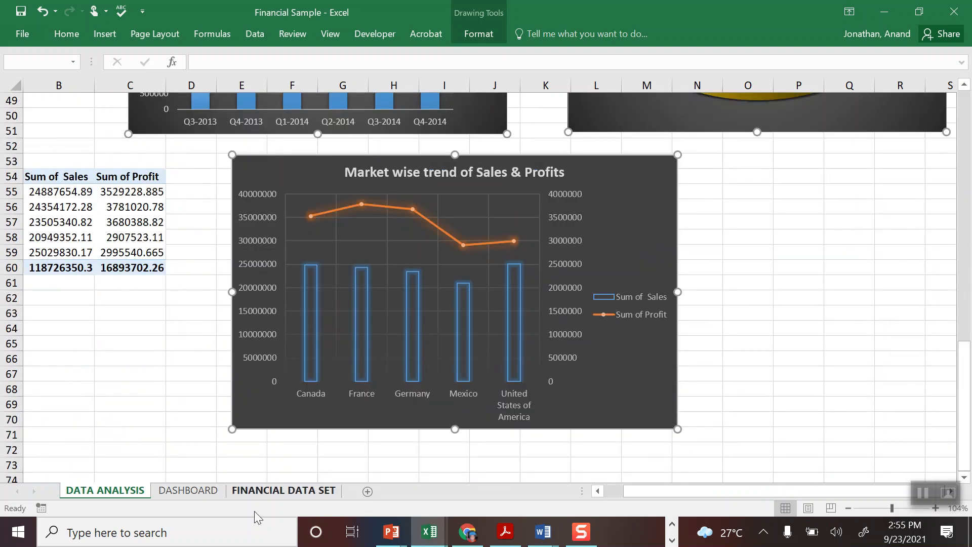
pyautogui.click(188, 490)
pyautogui.click(113, 129)
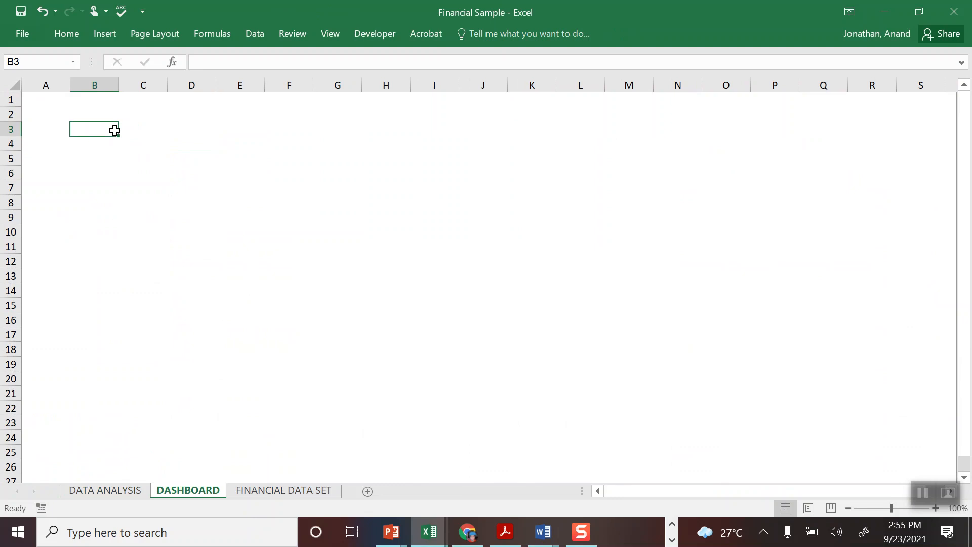
pyautogui.hotkey('ctrl', 'v')
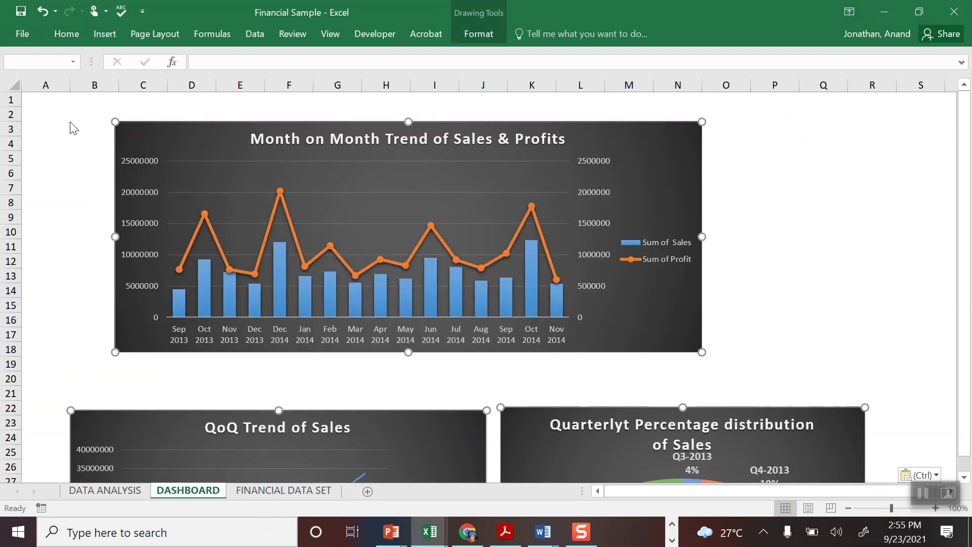
# Move the month-on-month chart to the DASHBOARD sheet's upper-left corner and enlarge it to span about columns A to P and rows 1 to 17.
pyautogui.click(71, 124)
pyautogui.moveTo(138, 134); pyautogui.dragTo(44, 104)
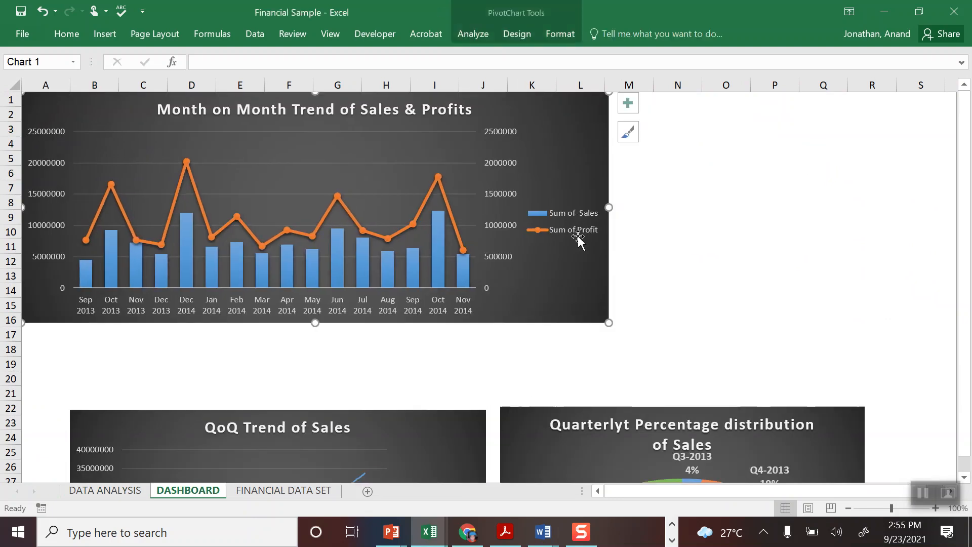
pyautogui.moveTo(610, 323); pyautogui.dragTo(794, 338)
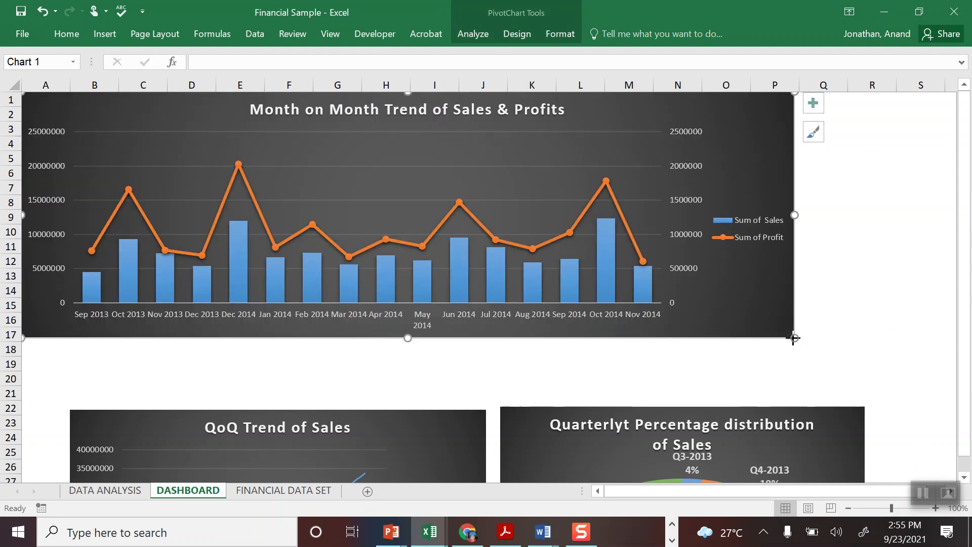
pyautogui.moveTo(795, 338); pyautogui.dragTo(799, 340)
# Open the formatting options of the month-on-month chart's horizontal axis and examine its label settings.
pyautogui.rightClick(543, 329)
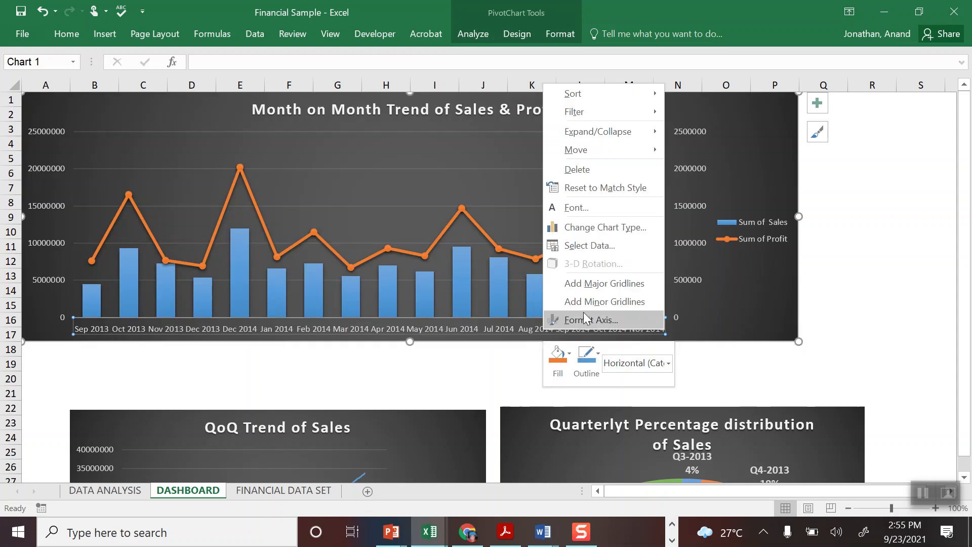
pyautogui.click(652, 363)
pyautogui.click(668, 363)
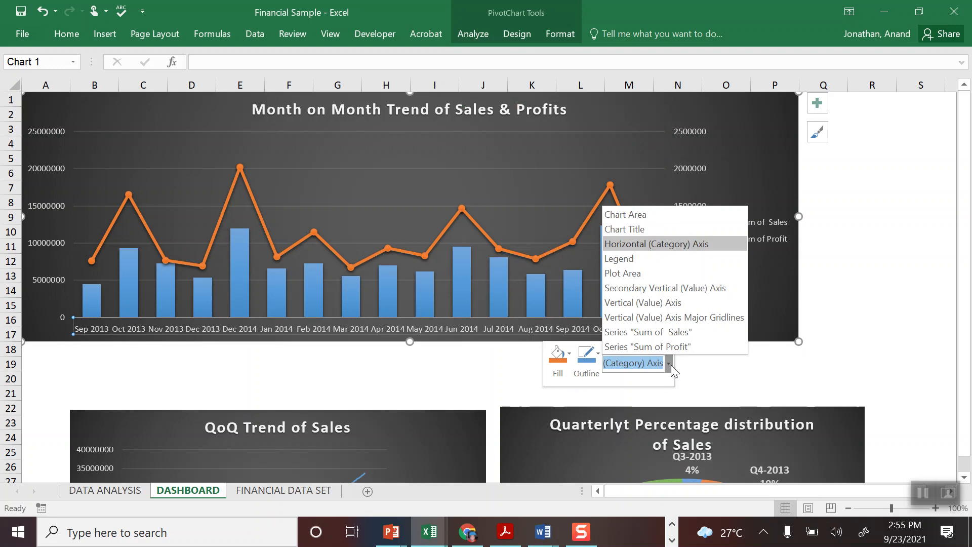
pyautogui.click(669, 363)
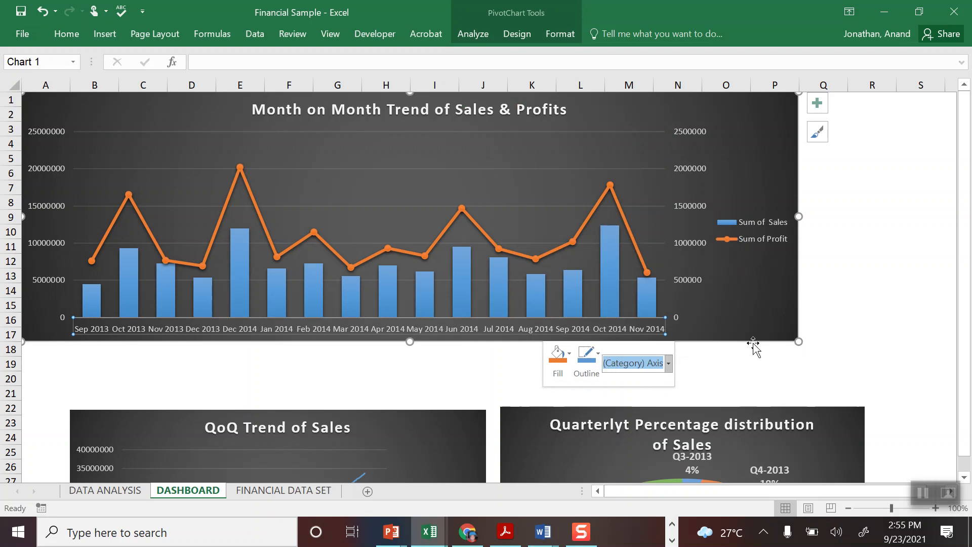
pyautogui.rightClick(646, 329)
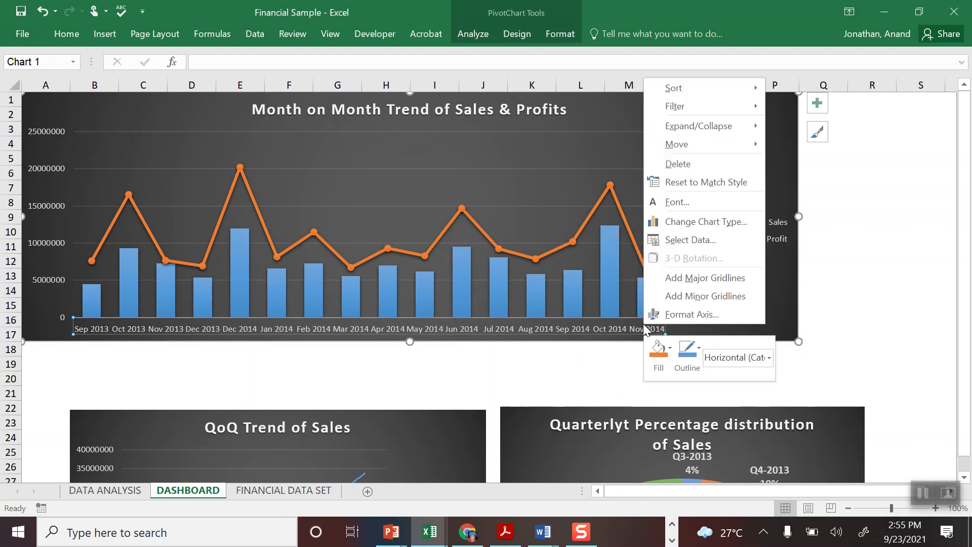
pyautogui.click(694, 313)
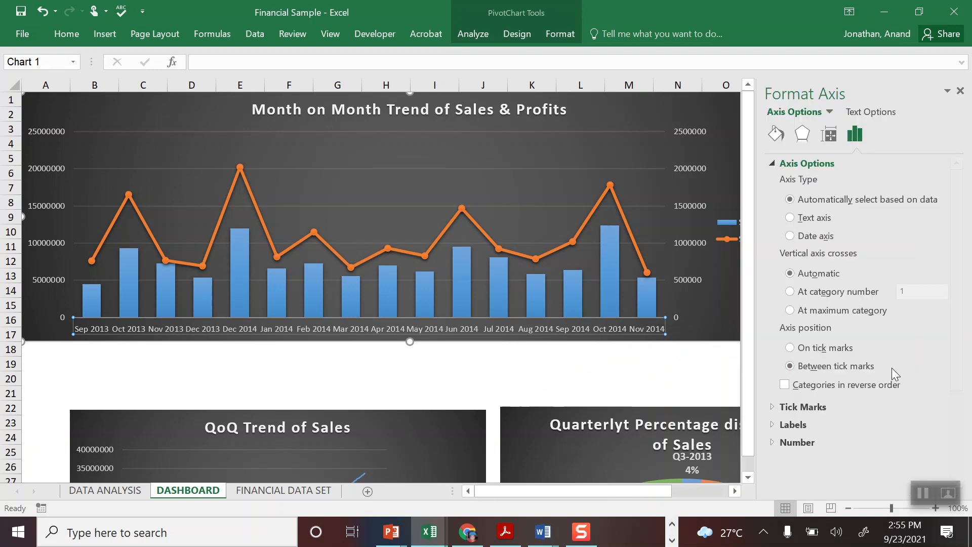
pyautogui.click(770, 425)
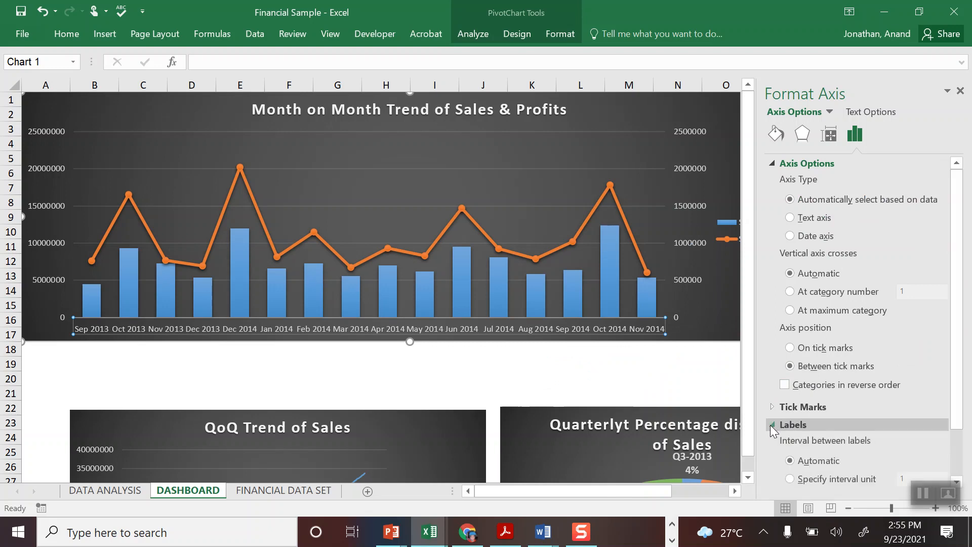
pyautogui.moveTo(956, 353); pyautogui.dragTo(955, 425)
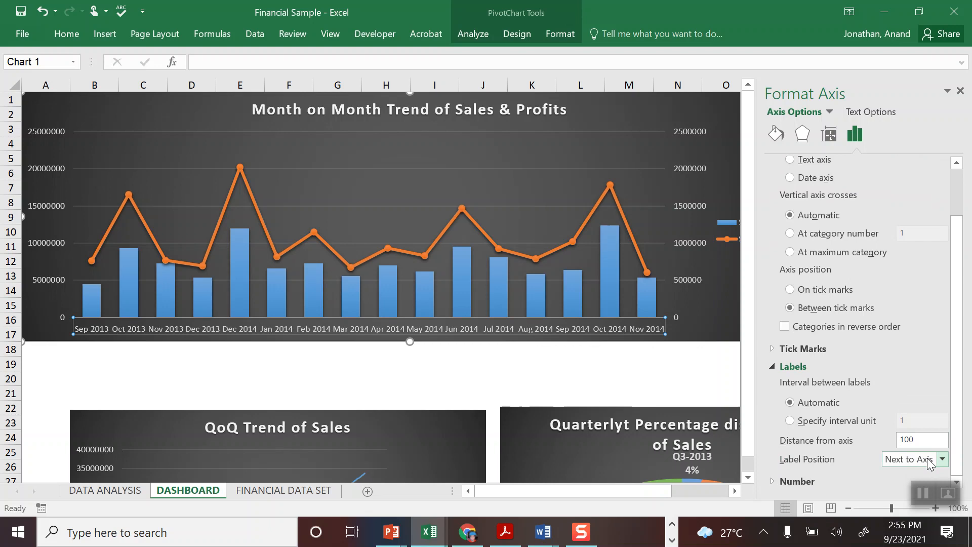
pyautogui.click(927, 458)
pyautogui.click(927, 457)
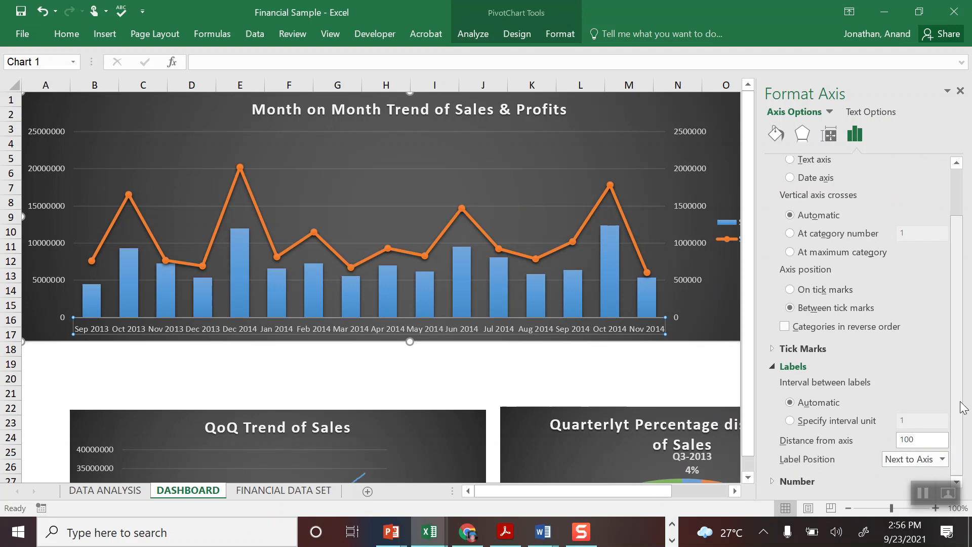
# Examine the tick mark and number format options of the month-on-month chart's horizontal axis.
pyautogui.click(772, 348)
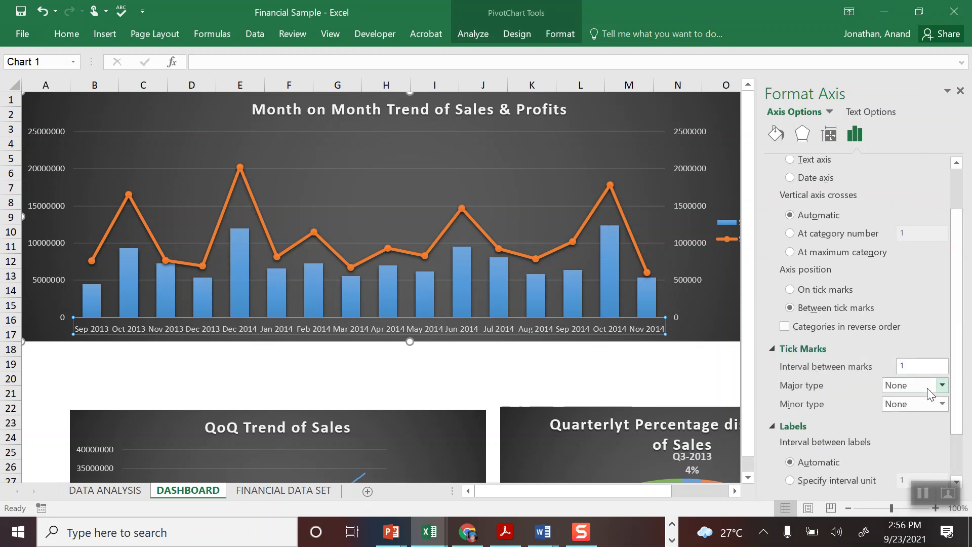
pyautogui.moveTo(961, 382); pyautogui.dragTo(957, 429)
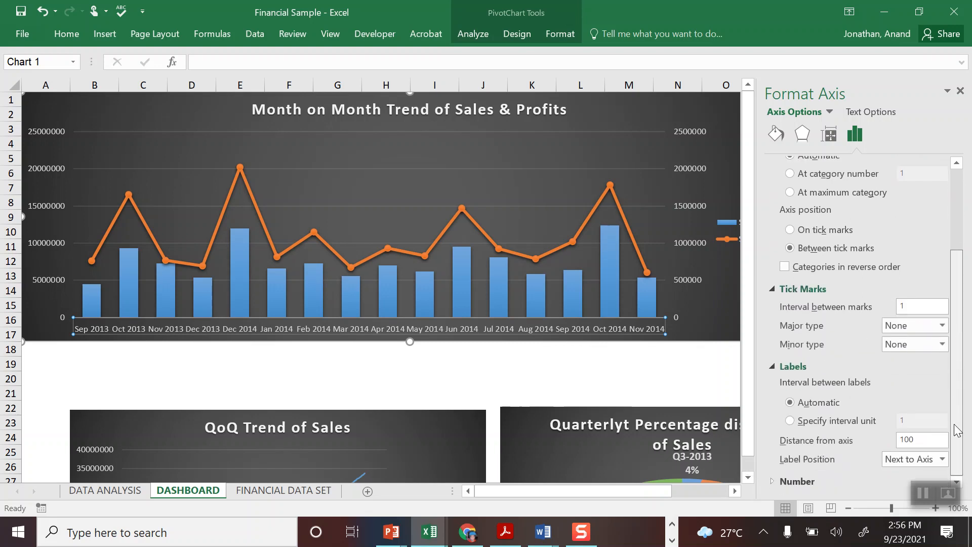
pyautogui.click(773, 482)
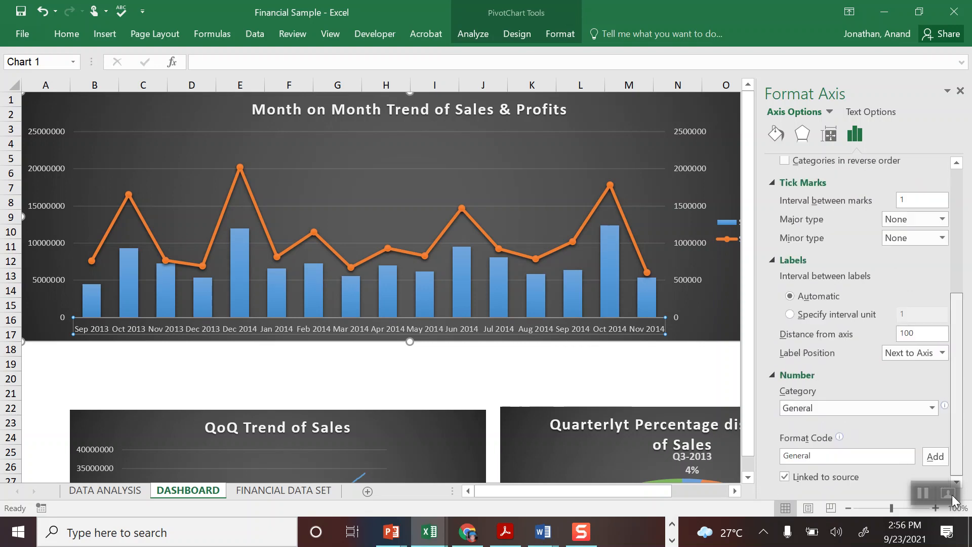
pyautogui.click(864, 408)
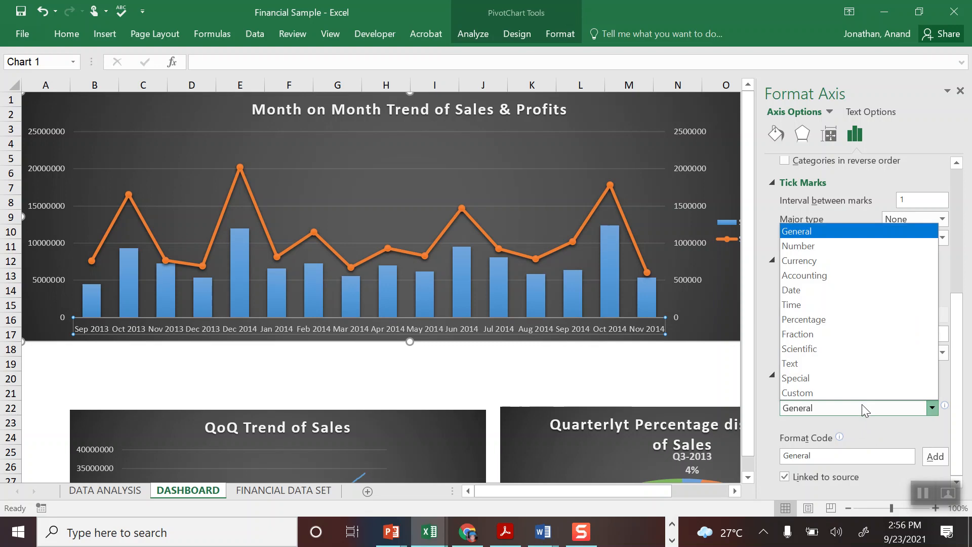
pyautogui.click(837, 462)
pyautogui.click(837, 457)
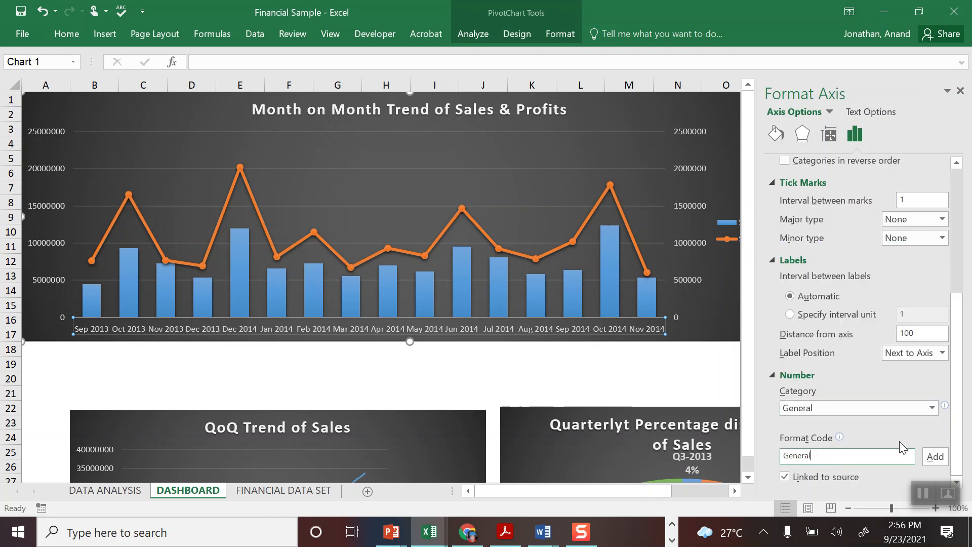
# Try the High label position for the month-on-month chart's horizontal axis and undo it.
pyautogui.click(916, 353)
pyautogui.click(910, 387)
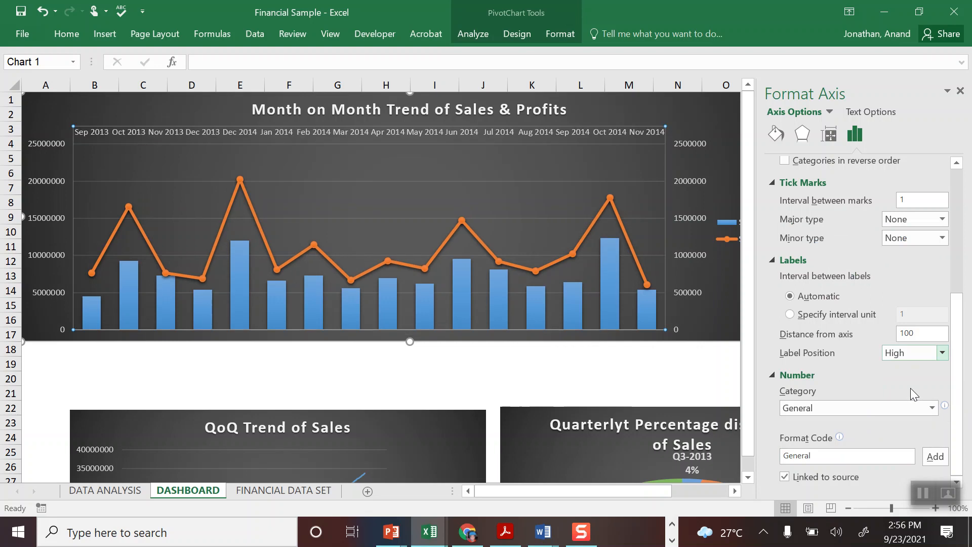
pyautogui.click(700, 377)
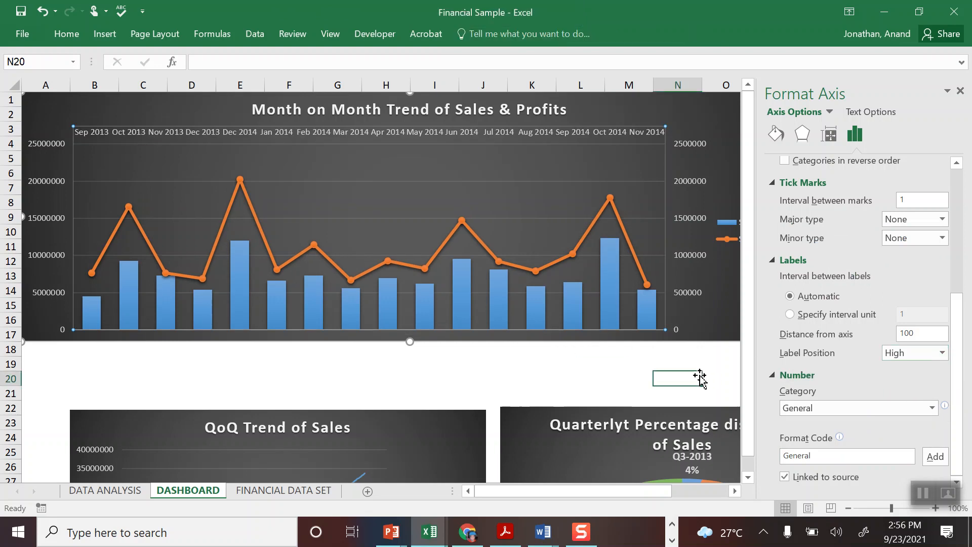
pyautogui.hotkey('ctrl', 'z')
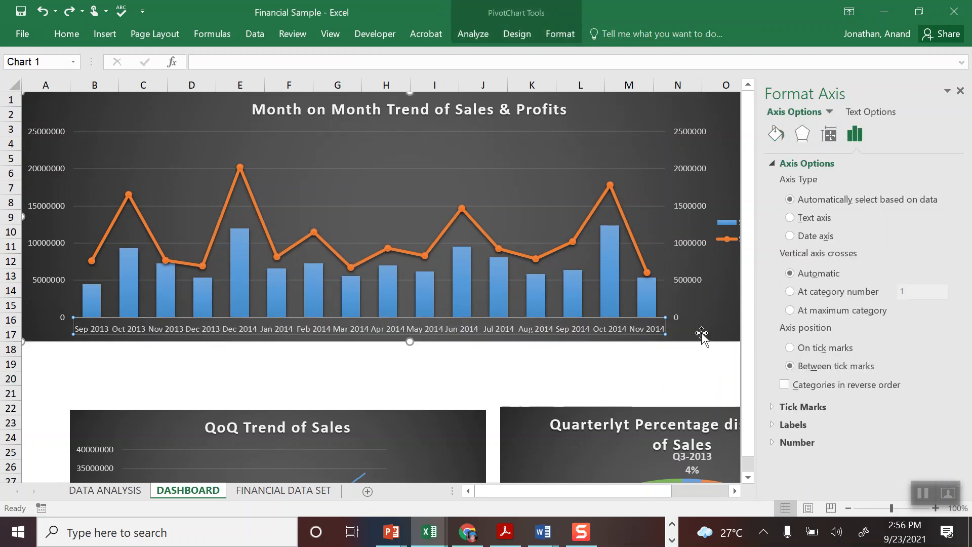
# Set the custom angle of the month labels on the month-on-month chart's horizontal axis to -20°.
pyautogui.click(701, 339)
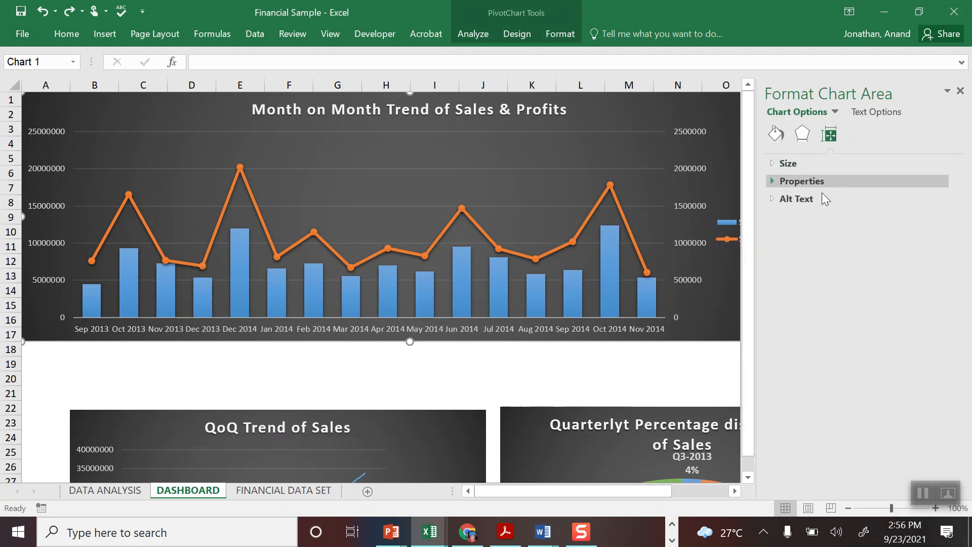
pyautogui.click(628, 329)
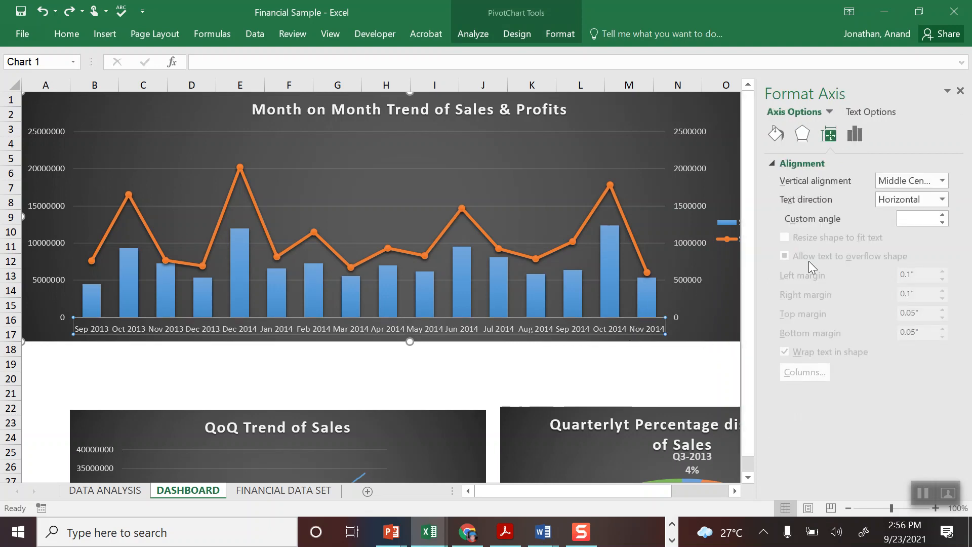
pyautogui.click(925, 183)
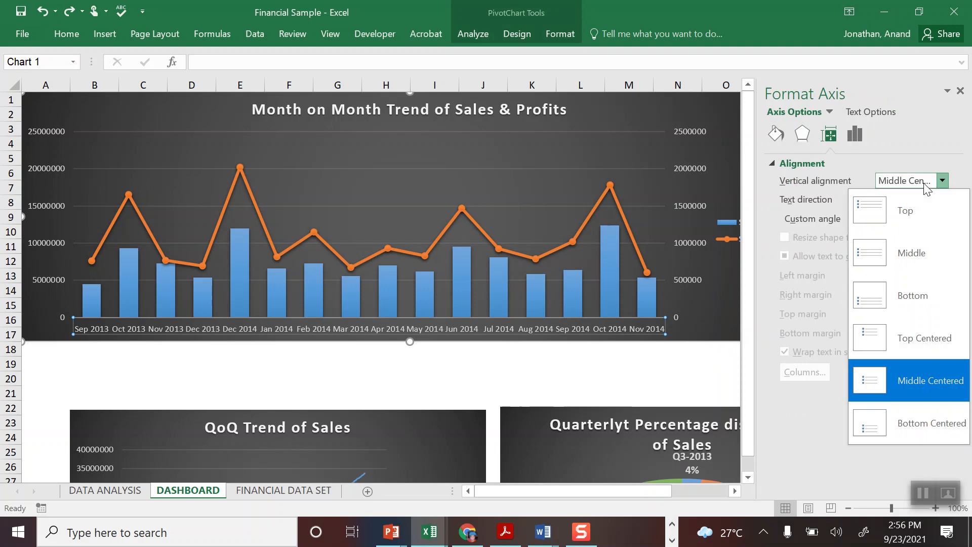
pyautogui.click(925, 184)
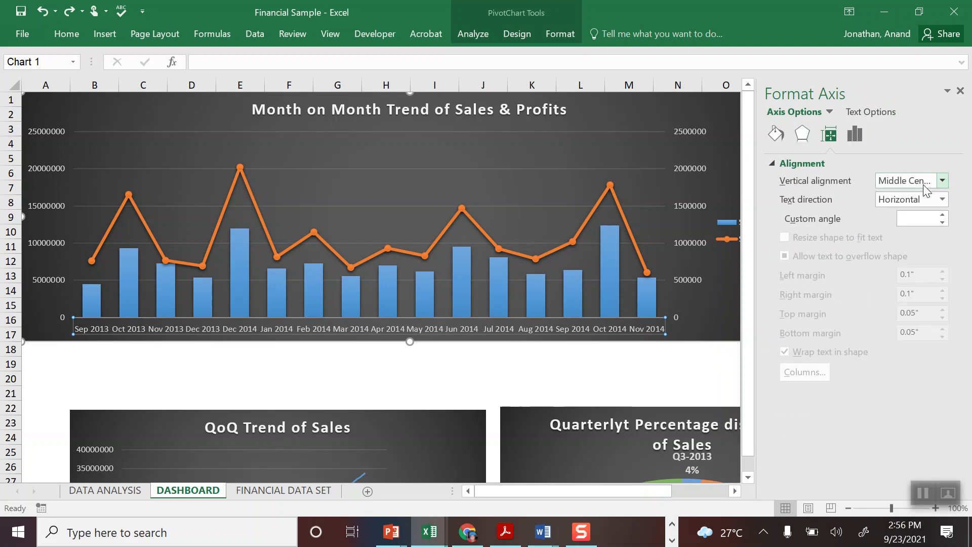
pyautogui.click(941, 215)
pyautogui.click(942, 215)
pyautogui.click(941, 215)
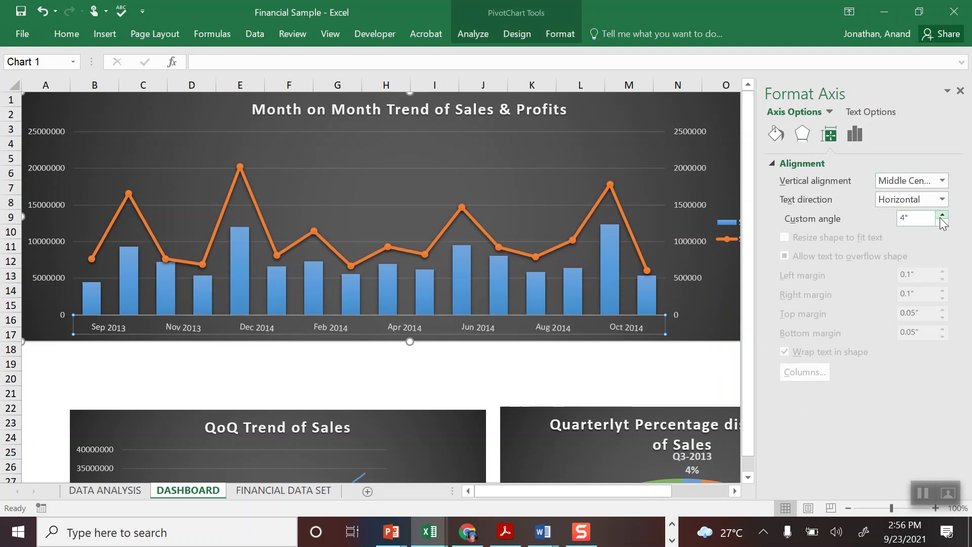
pyautogui.click(942, 224)
pyautogui.click(941, 223)
pyautogui.click(942, 224)
pyautogui.click(942, 223)
pyautogui.click(942, 224)
pyautogui.click(942, 224)
pyautogui.click(942, 224)
pyautogui.click(942, 224)
pyautogui.click(941, 224)
pyautogui.click(942, 224)
pyautogui.click(941, 224)
pyautogui.click(942, 224)
pyautogui.click(942, 224)
pyautogui.click(942, 224)
pyautogui.click(942, 224)
pyautogui.click(942, 224)
pyautogui.click(942, 224)
pyautogui.click(942, 224)
pyautogui.click(942, 224)
pyautogui.click(942, 224)
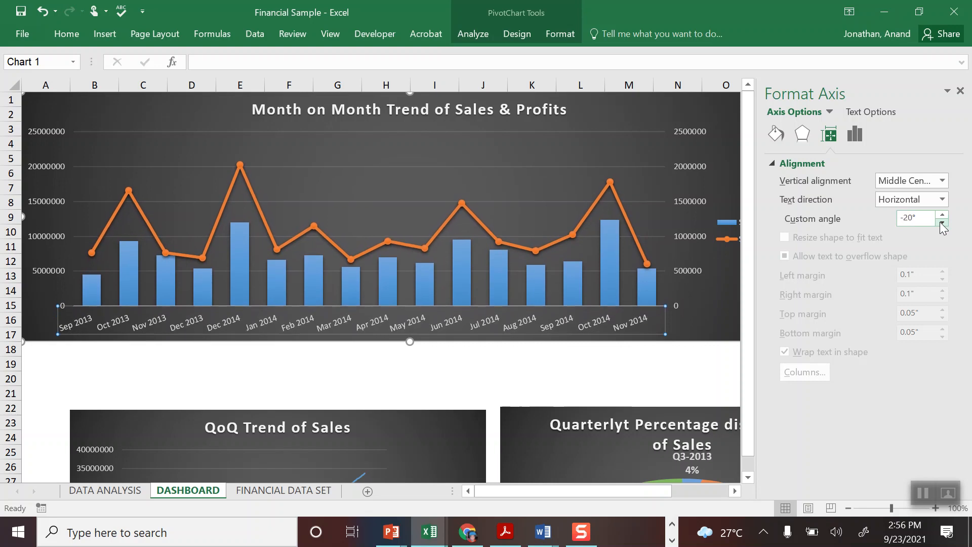
# Lower the custom angle of the month labels on the month-on-month chart's horizontal axis to -35°.
pyautogui.click(942, 223)
pyautogui.click(942, 224)
pyautogui.click(942, 224)
pyautogui.click(942, 224)
pyautogui.click(942, 224)
pyautogui.click(942, 224)
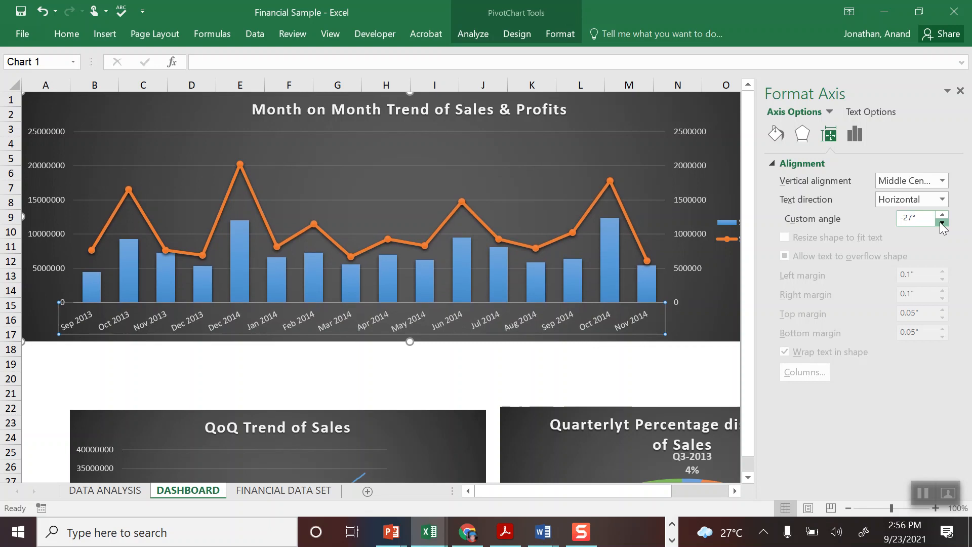
pyautogui.click(942, 224)
pyautogui.click(942, 224)
pyautogui.click(942, 224)
pyautogui.click(942, 224)
pyautogui.click(942, 224)
pyautogui.click(942, 223)
pyautogui.click(942, 224)
pyautogui.click(942, 224)
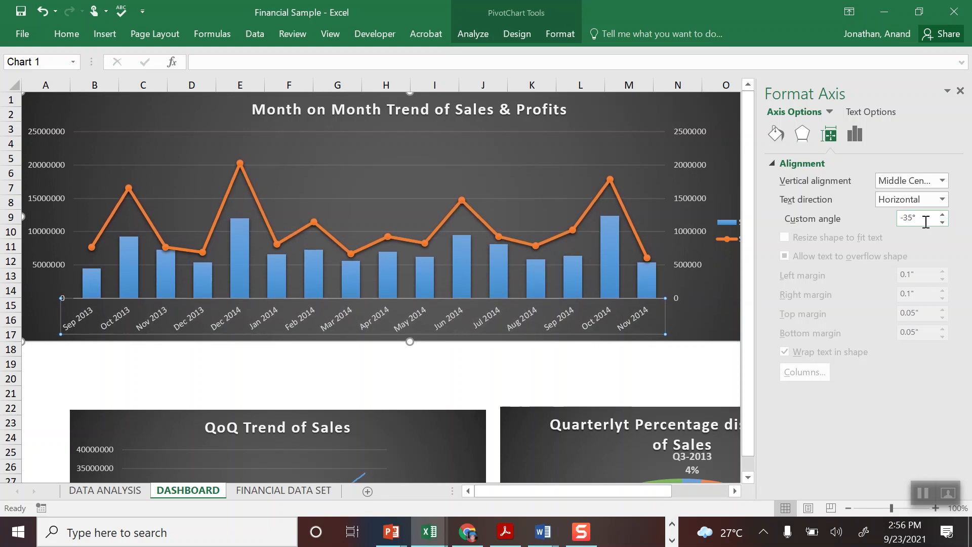
# Set the month labels' custom angle to -90° on the month-on-month chart and make the labels bold.
pyautogui.write('-90')
pyautogui.press('Return')
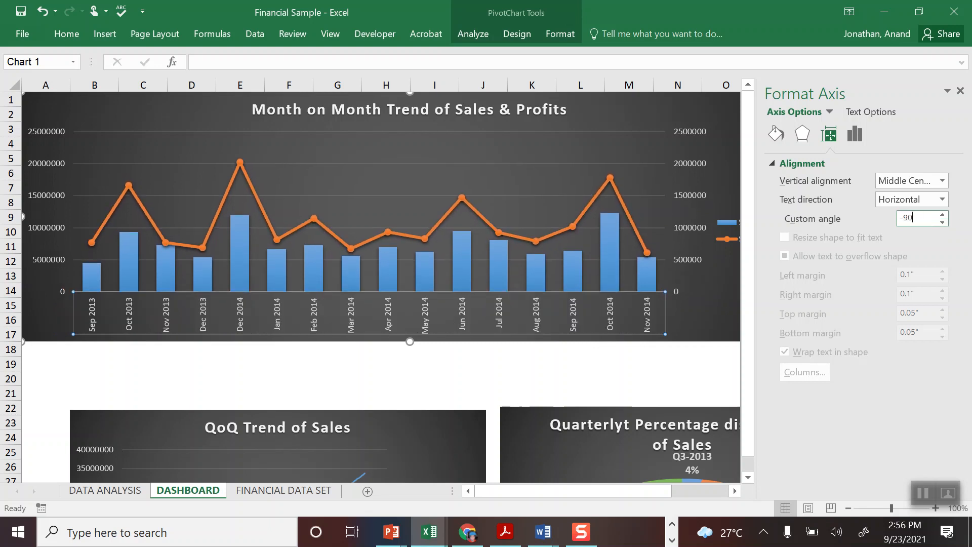
pyautogui.click(960, 91)
pyautogui.rightClick(74, 37)
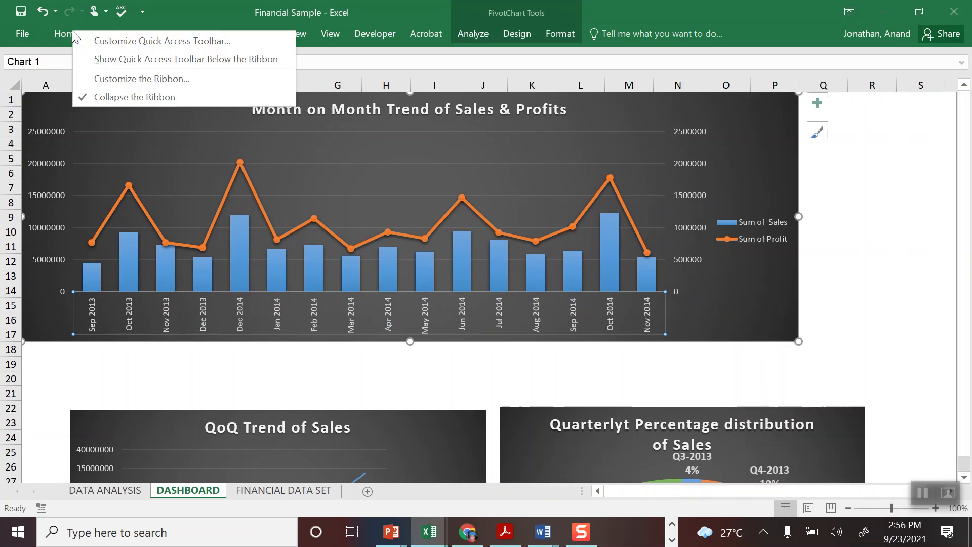
pyautogui.click(110, 96)
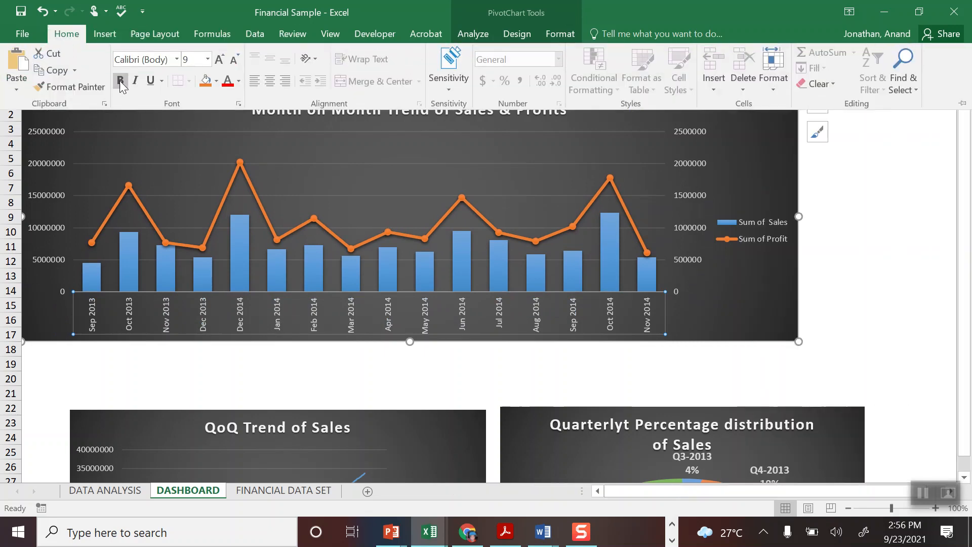
pyautogui.click(178, 380)
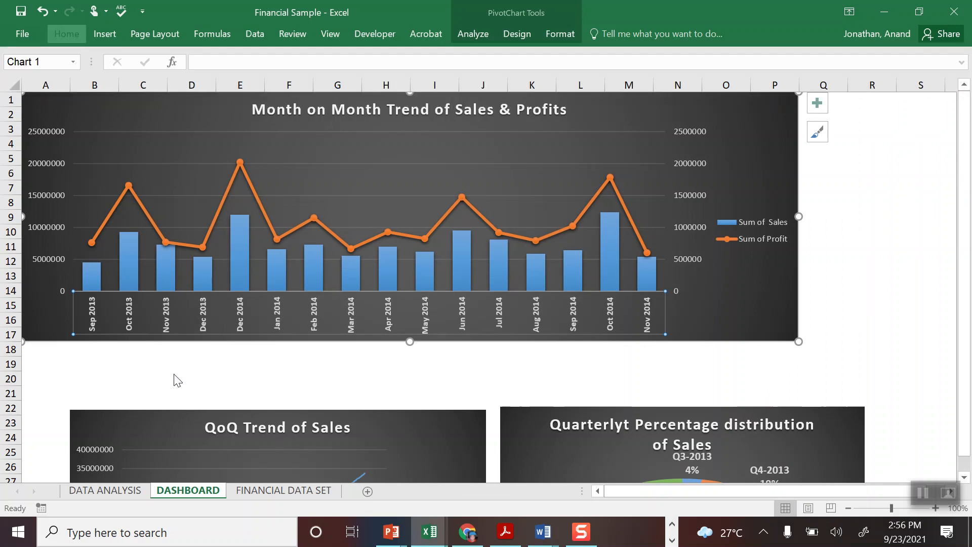
# Place the QoQ Trend of Sales chart and the quarterly sales pie chart side by side directly below the month-on-month chart.
pyautogui.click(276, 353)
pyautogui.moveTo(117, 418); pyautogui.dragTo(66, 348)
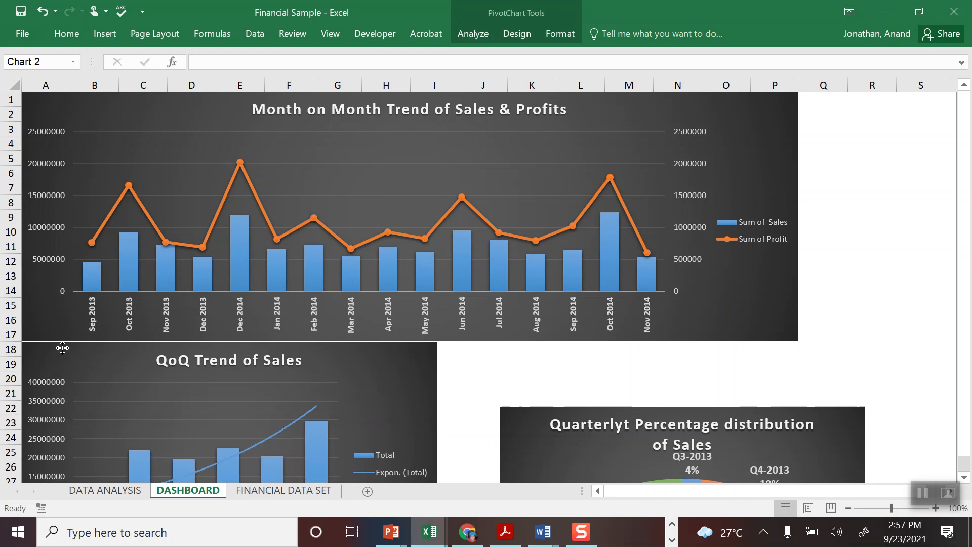
pyautogui.moveTo(515, 429); pyautogui.dragTo(450, 361)
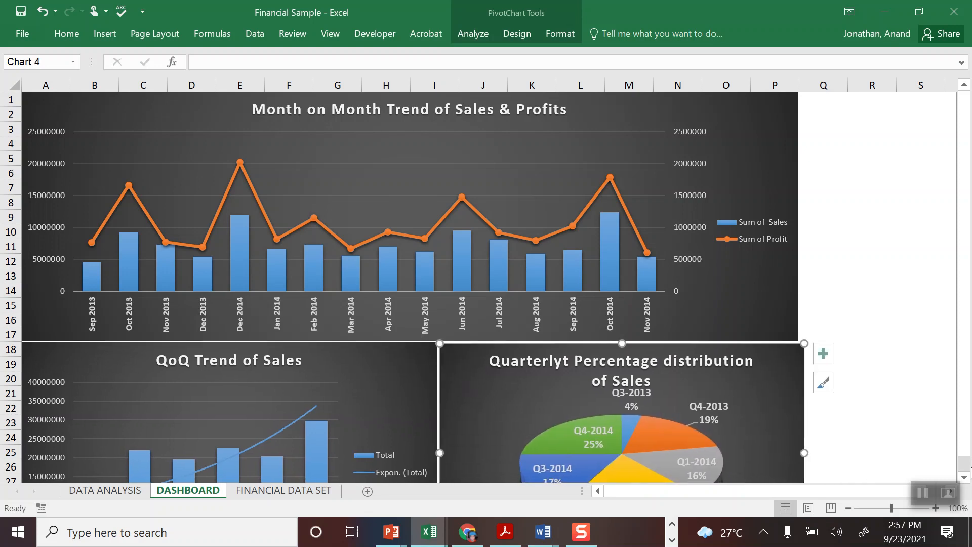
# Move the QoQ Trend of Profits chart directly below the QoQ Trend of Sales chart and widen it to match.
pyautogui.scroll(-3, 969, 476)
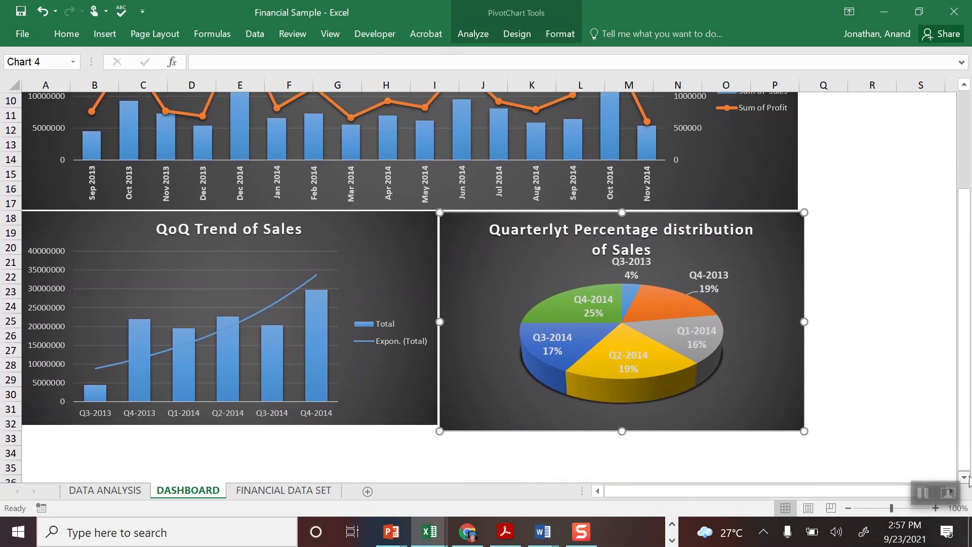
pyautogui.scroll(-4, 969, 479)
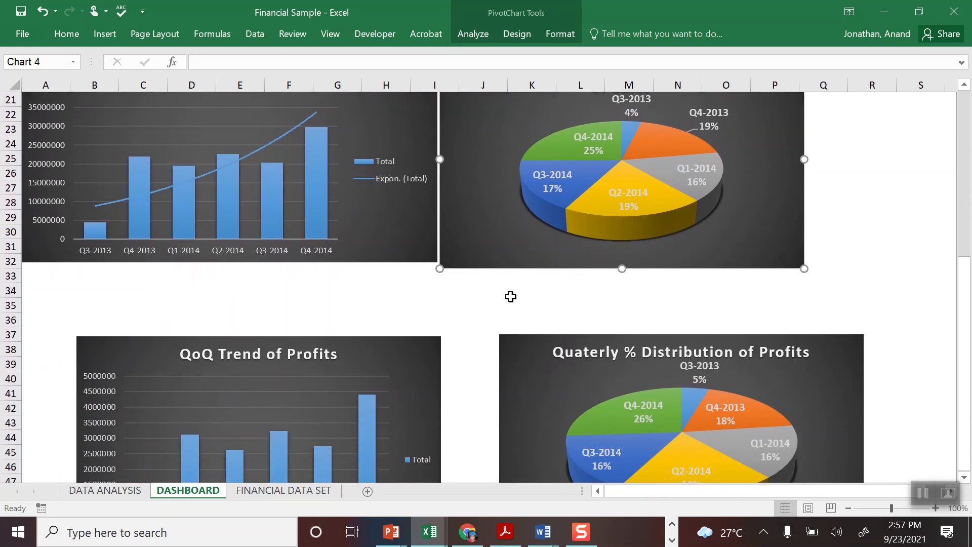
pyautogui.moveTo(436, 340); pyautogui.dragTo(376, 267)
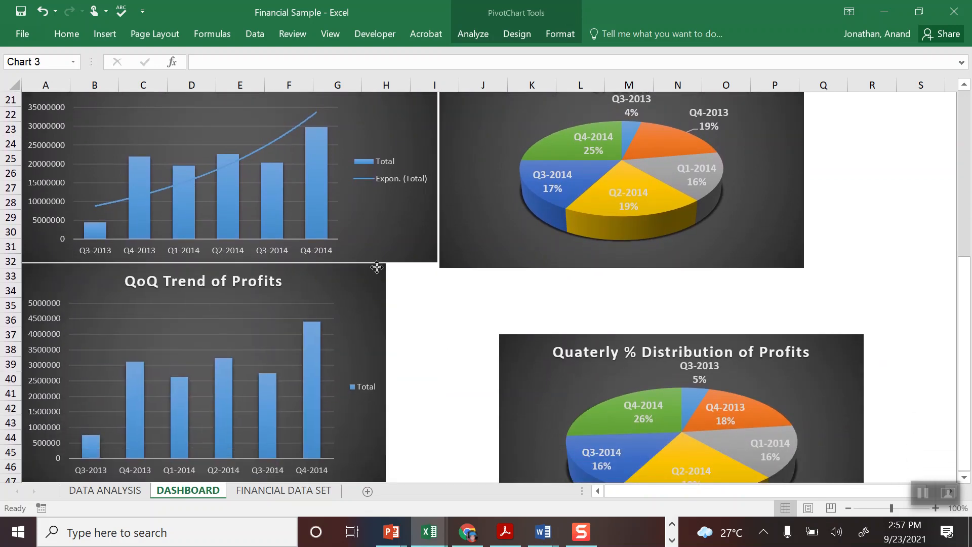
pyautogui.moveTo(387, 373); pyautogui.dragTo(436, 373)
# Shorten the quarterly sales pie chart to align with its neighbour and place the quarterly profits pie chart directly below it.
pyautogui.click(460, 250)
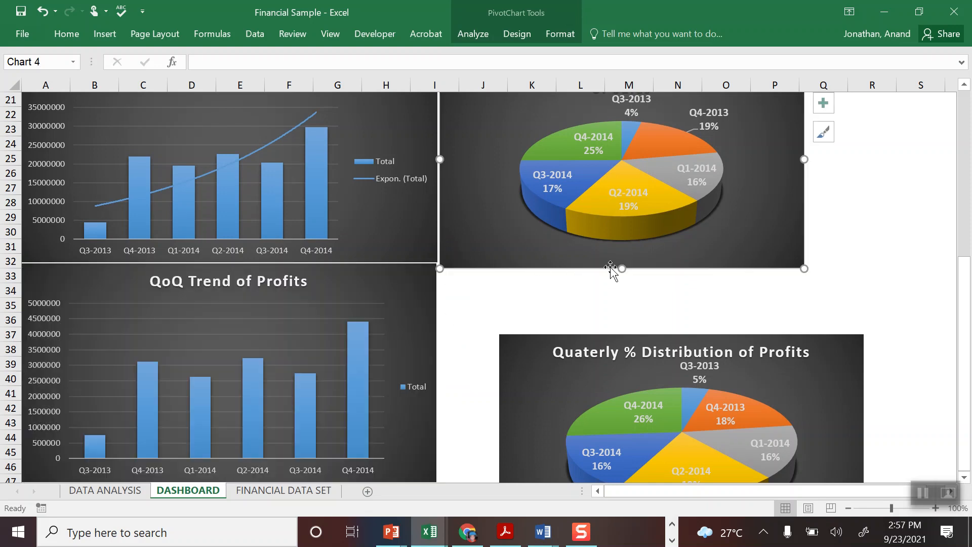
pyautogui.moveTo(622, 269); pyautogui.dragTo(622, 261)
pyautogui.moveTo(527, 347); pyautogui.dragTo(453, 266)
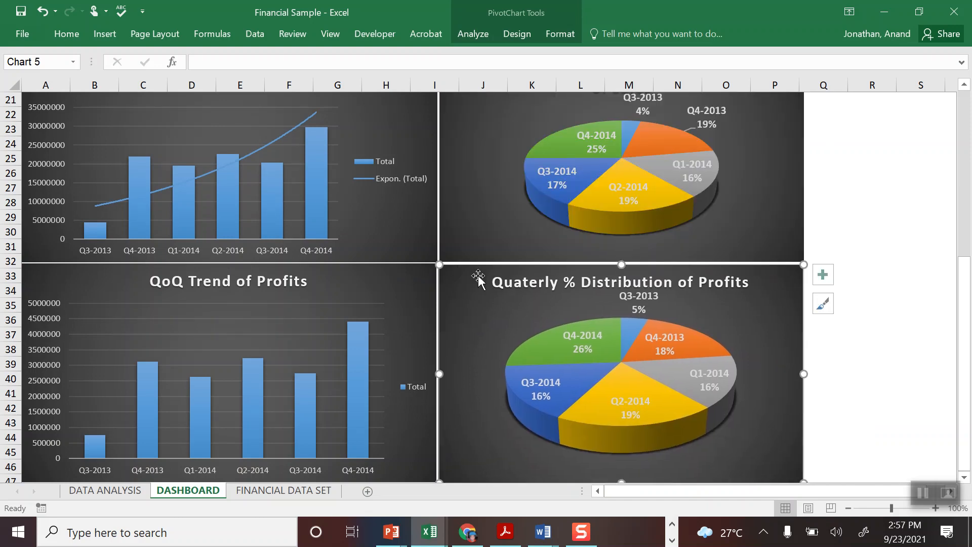
# Move the Market wise trend of Sales & Profits chart below the quarterly profit charts and widen it across both of them.
pyautogui.scroll(-5, 965, 476)
pyautogui.scroll(-1, 964, 476)
pyautogui.moveTo(567, 339); pyautogui.dragTo(407, 254)
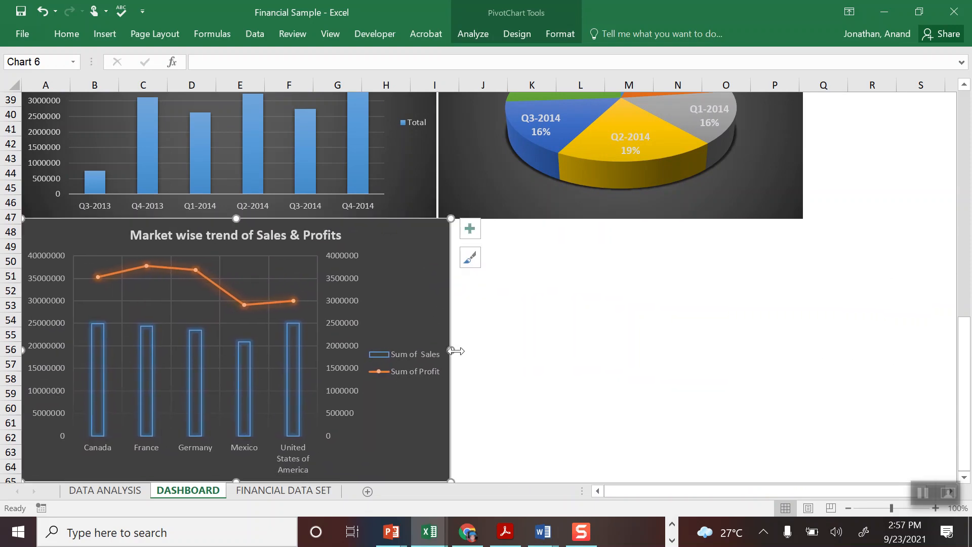
pyautogui.moveTo(453, 350); pyautogui.dragTo(800, 375)
# Hide all columns from Q onward on the DASHBOARD sheet and return to cell A1.
pyautogui.moveTo(968, 319); pyautogui.dragTo(963, 91)
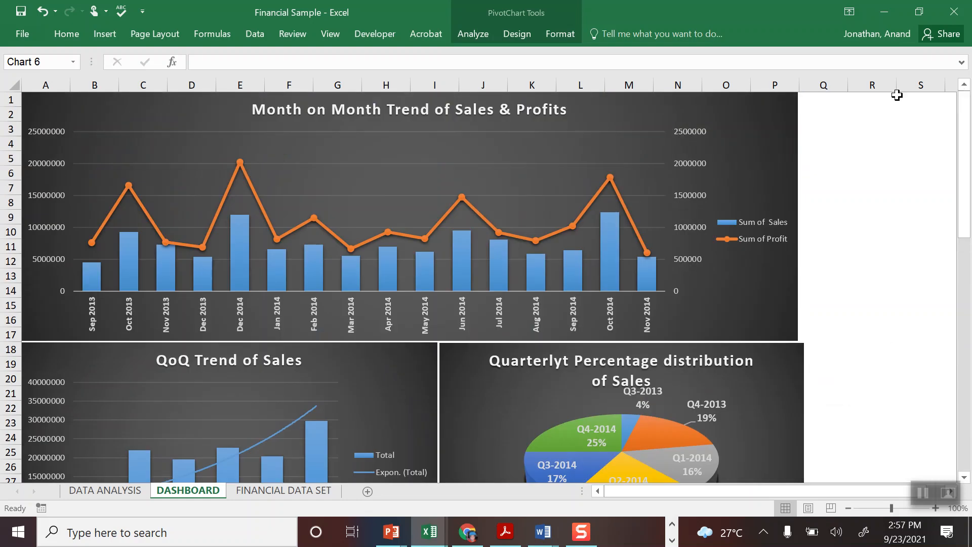
pyautogui.click(826, 85)
pyautogui.hotkey('ctrl', 'shift', 'Right')
pyautogui.hotkey('ctrl', '0')
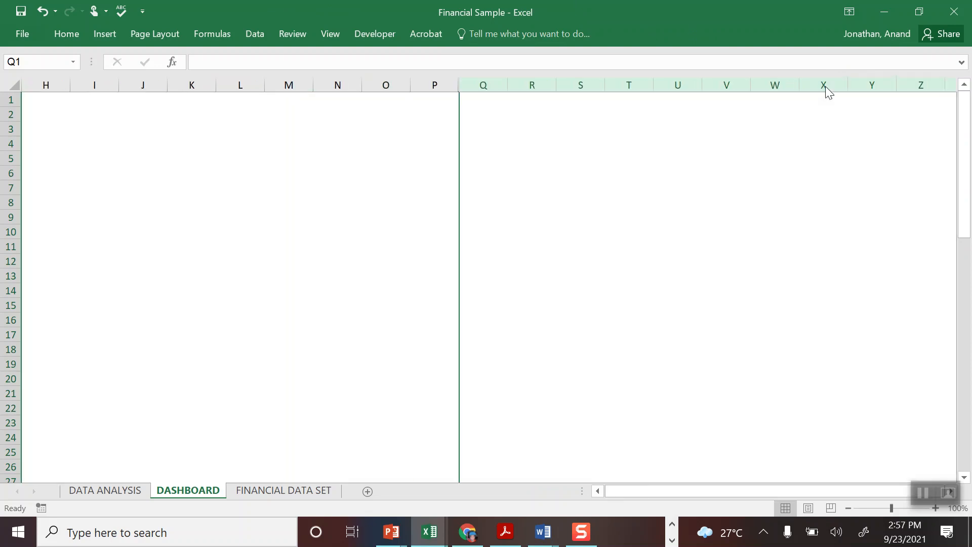
pyautogui.press('Left')
pyautogui.press('Left')
pyautogui.press('Left')
pyautogui.press('Left')
pyautogui.press('Left')
pyautogui.press('Left')
pyautogui.hotkey('ctrl', 'Left')
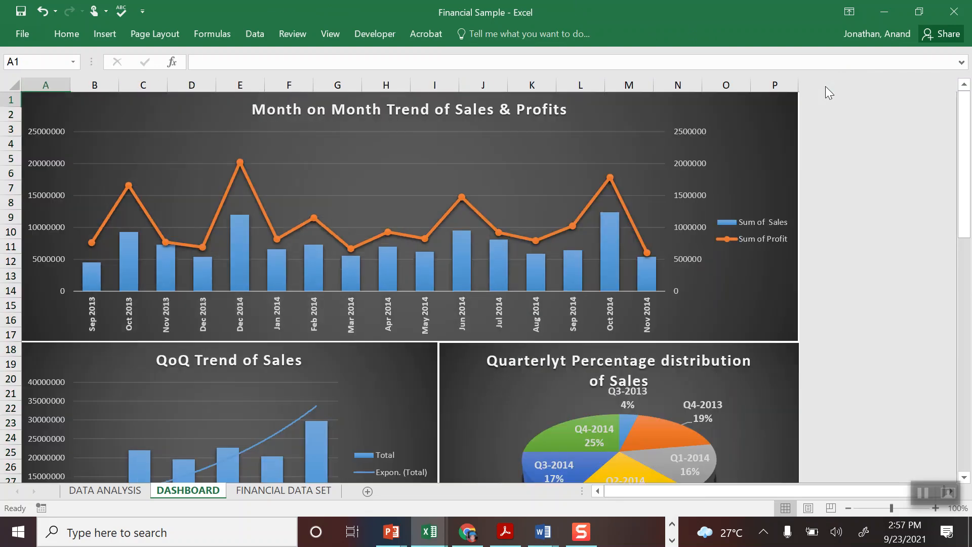
# Hide all rows from 66 down on the DASHBOARD sheet and reduce the height of row 65.
pyautogui.moveTo(971, 213); pyautogui.dragTo(965, 446)
pyautogui.click(10, 452)
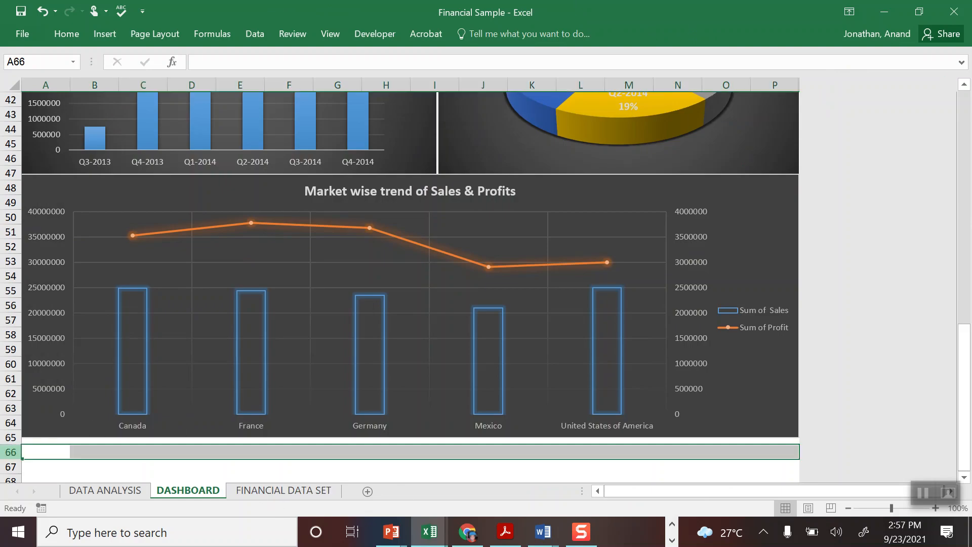
pyautogui.hotkey('ctrl', 'shift', 'Down')
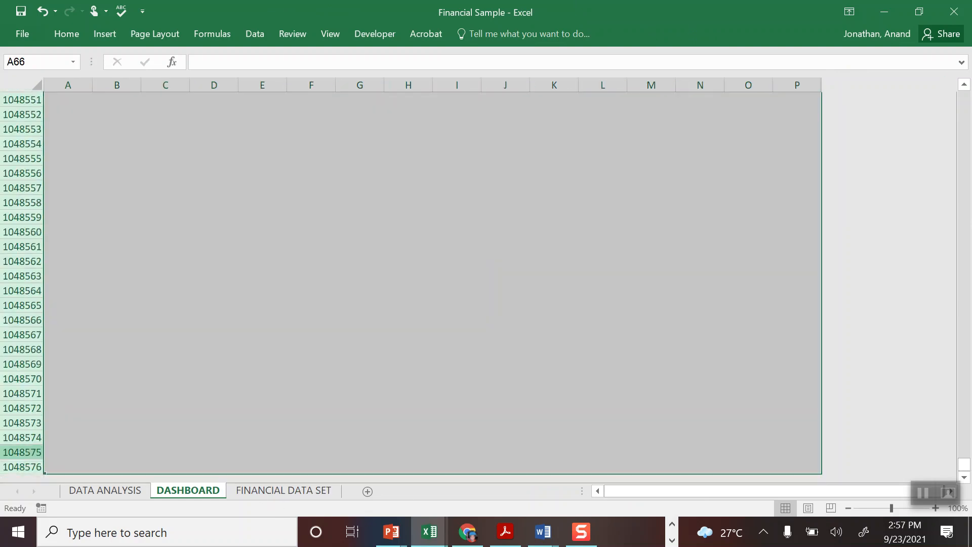
pyautogui.rightClick(15, 449)
pyautogui.click(43, 425)
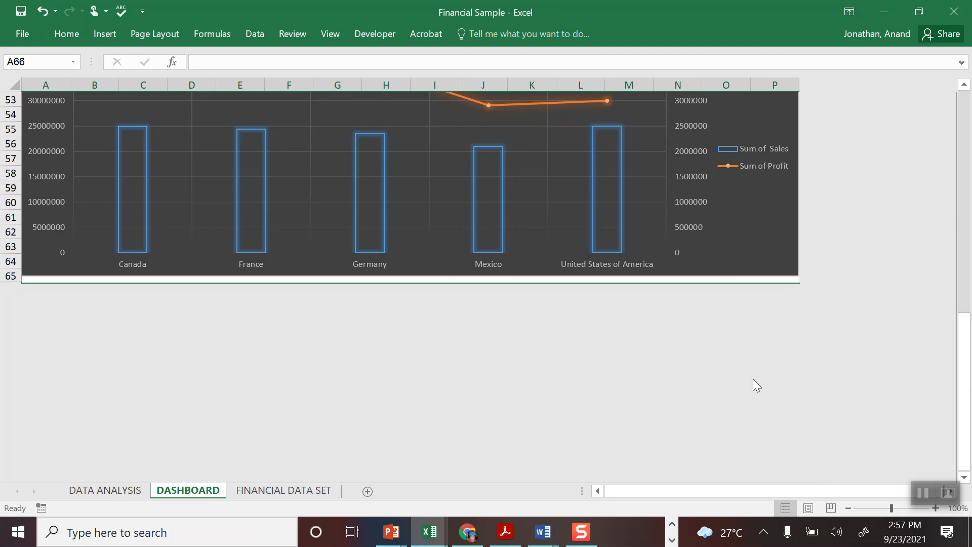
pyautogui.moveTo(9, 276); pyautogui.dragTo(7, 278)
# Retitle the quarterly sales pie chart as "Quarterly % distribution of Sales".
pyautogui.moveTo(964, 319); pyautogui.dragTo(941, 70)
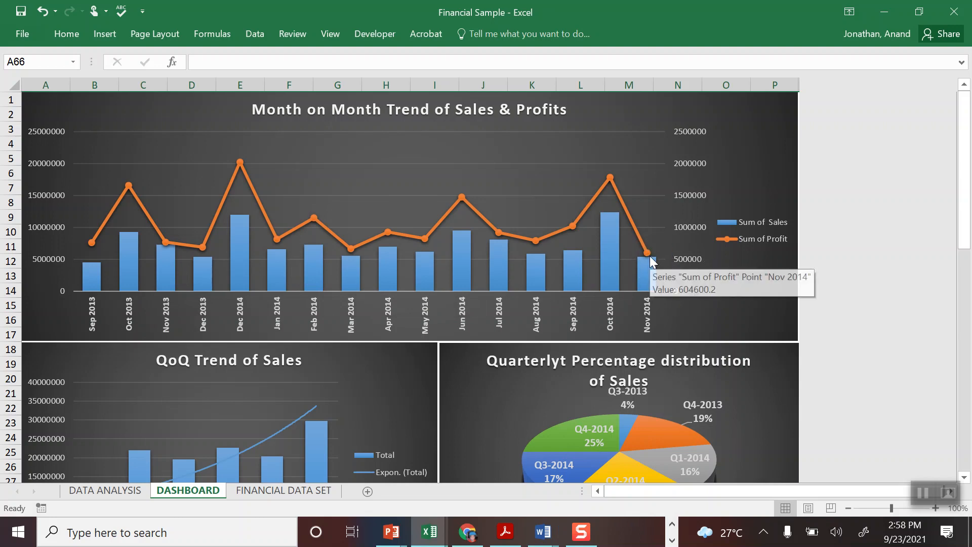
pyautogui.moveTo(638, 262)
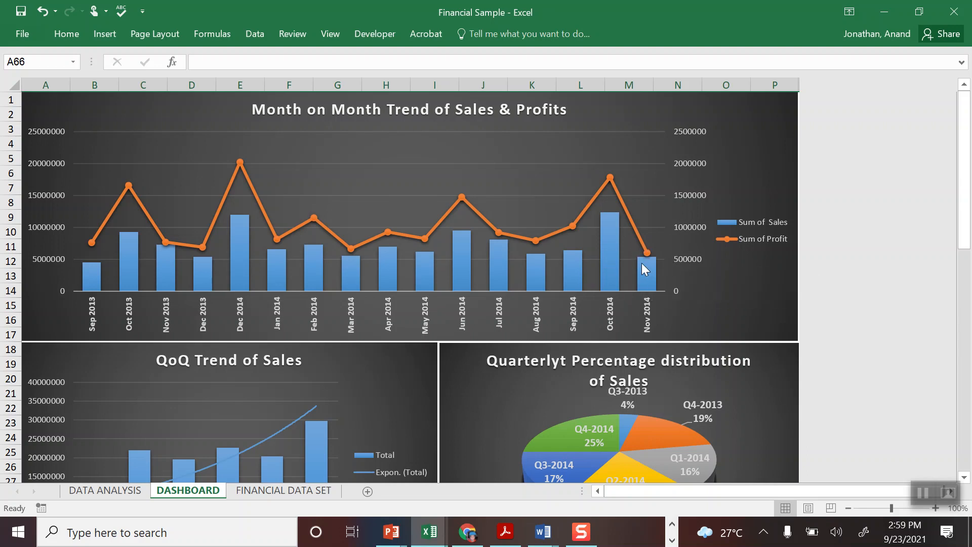
pyautogui.moveTo(967, 202); pyautogui.dragTo(967, 266)
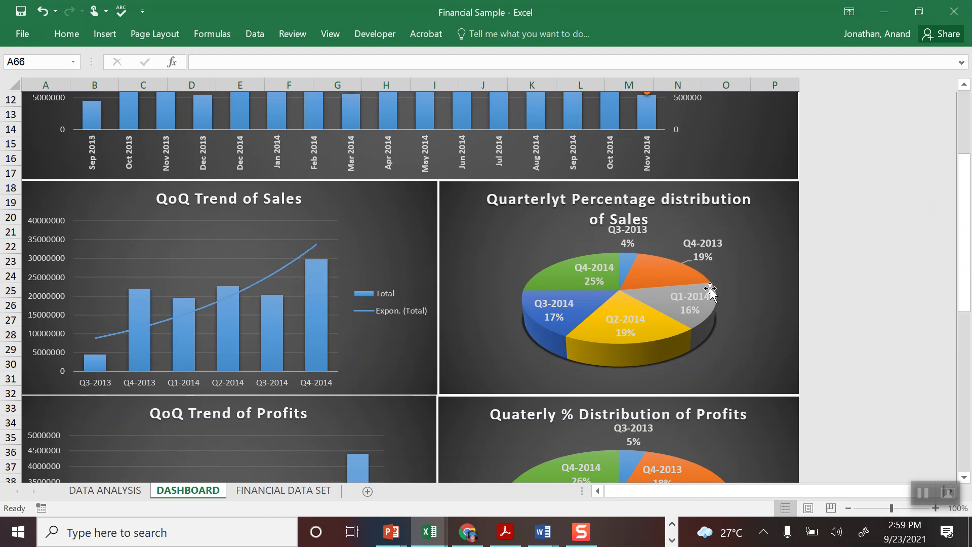
pyautogui.click(554, 200)
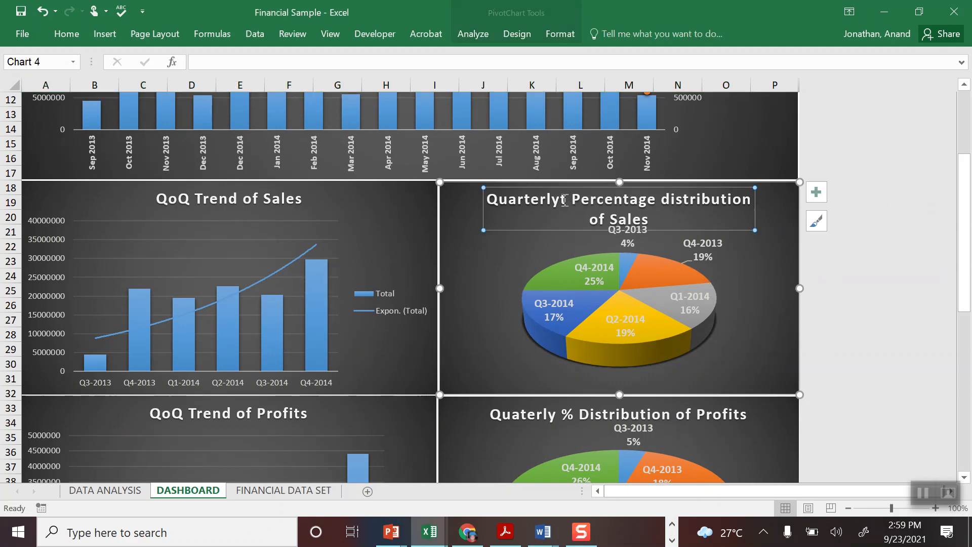
pyautogui.click(554, 200)
pyautogui.press('Delete')
pyautogui.press('Delete')
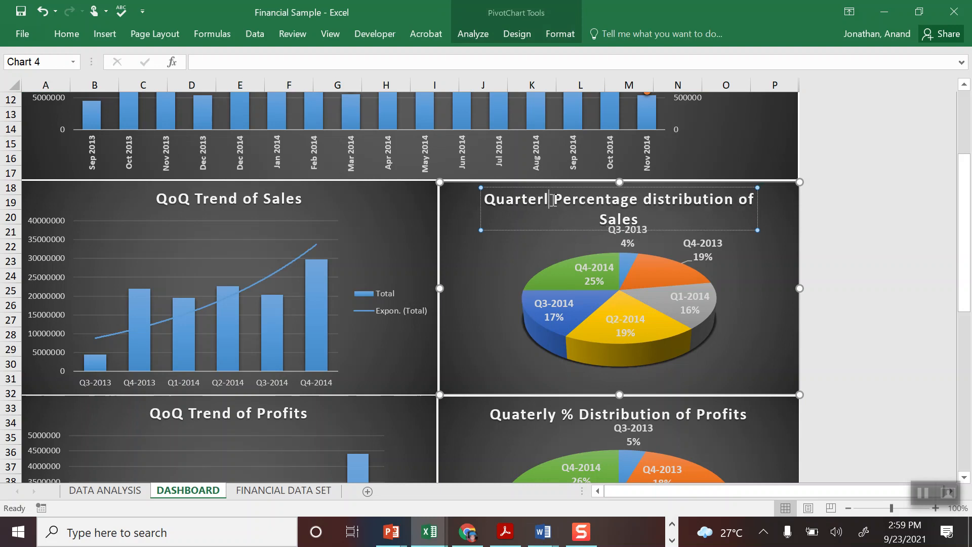
pyautogui.press('Delete')
pyautogui.press('Delete')
pyautogui.press('Delete')
pyautogui.press('Delete')
pyautogui.press('Delete')
pyautogui.press('Delete')
pyautogui.press('Delete')
pyautogui.press('Delete')
pyautogui.press('Delete')
pyautogui.press('Delete')
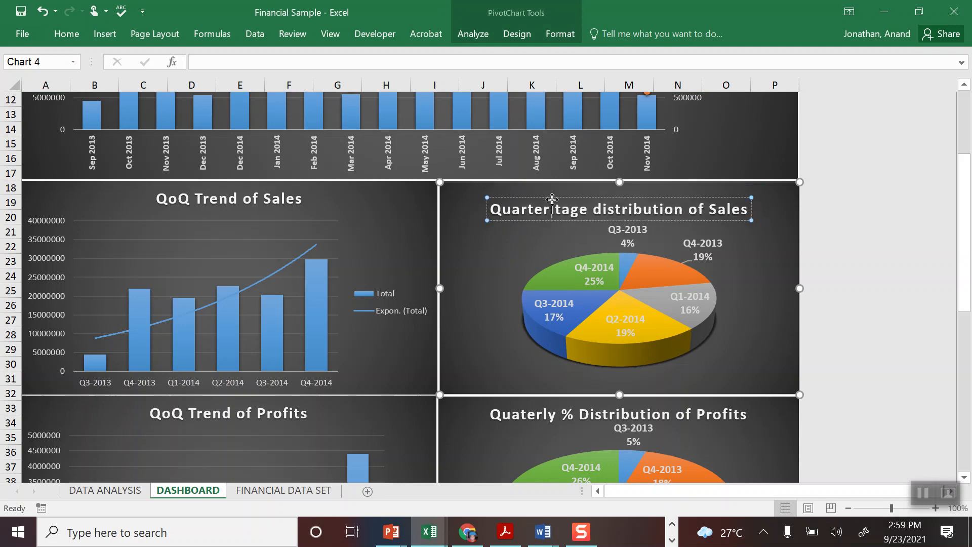
pyautogui.press('Delete')
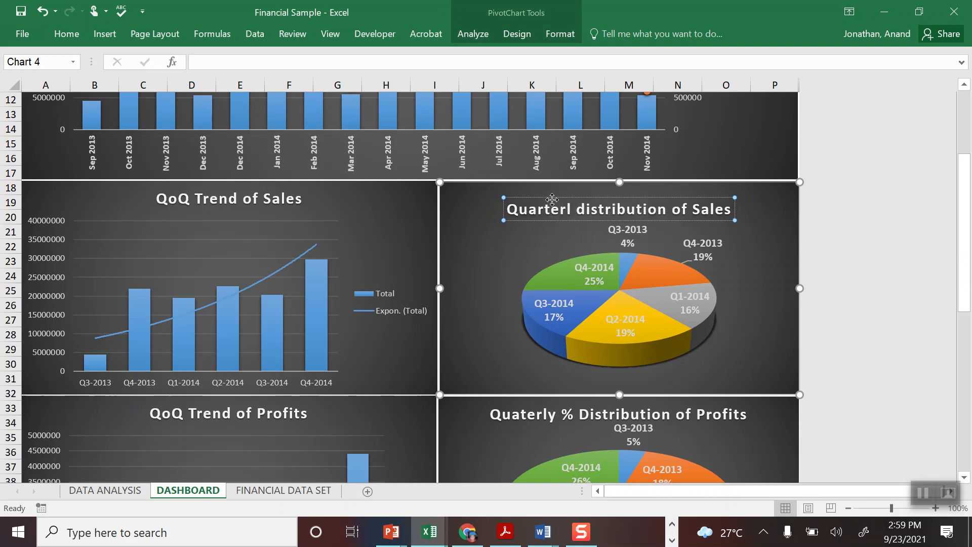
pyautogui.write('y %')
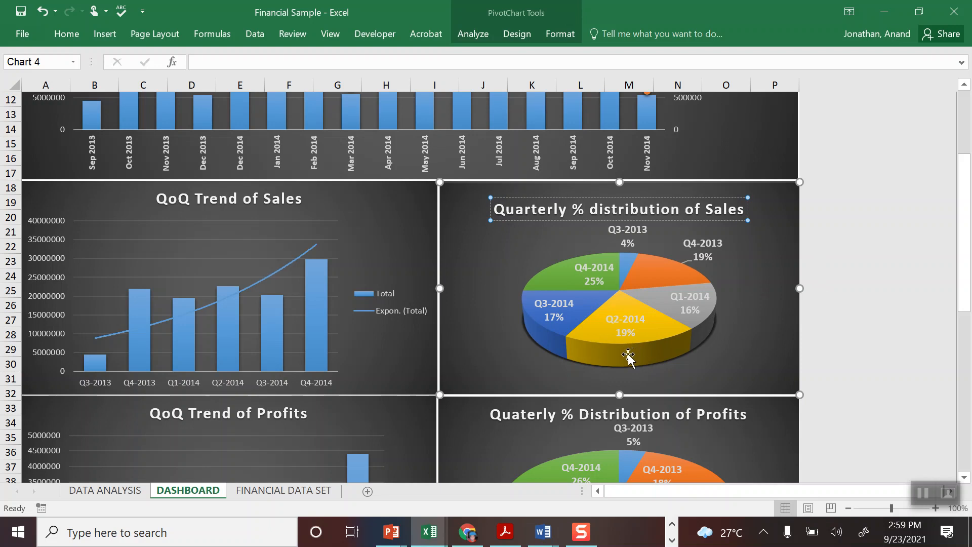
# Examine the quarterly sales and profit charts and the sales and profit by country in the Market wise trend chart.
pyautogui.moveTo(628, 354)
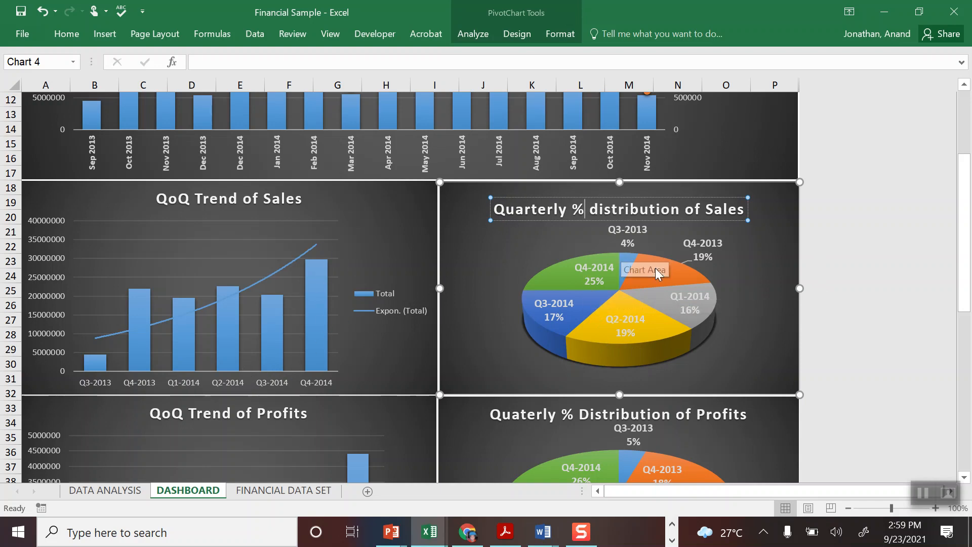
pyautogui.moveTo(967, 264); pyautogui.dragTo(967, 300)
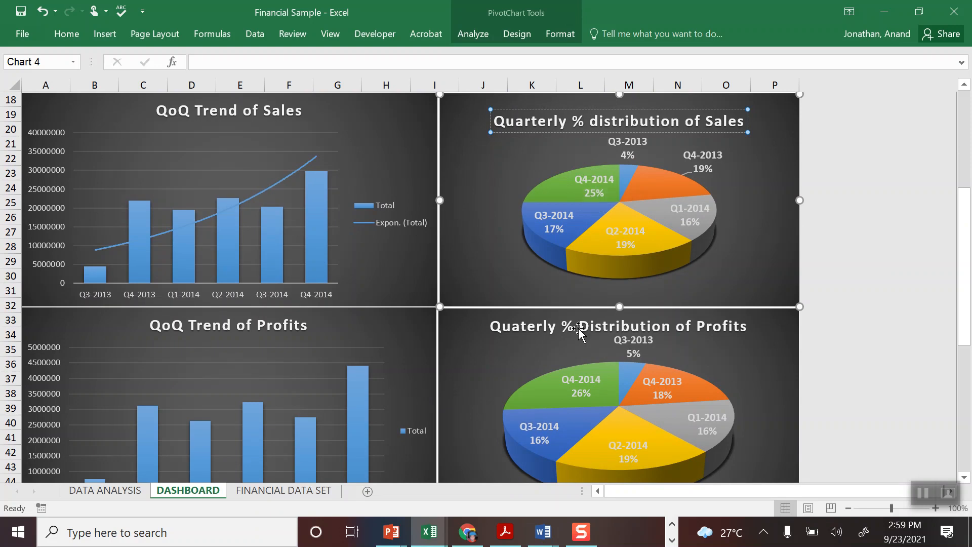
pyautogui.moveTo(565, 413)
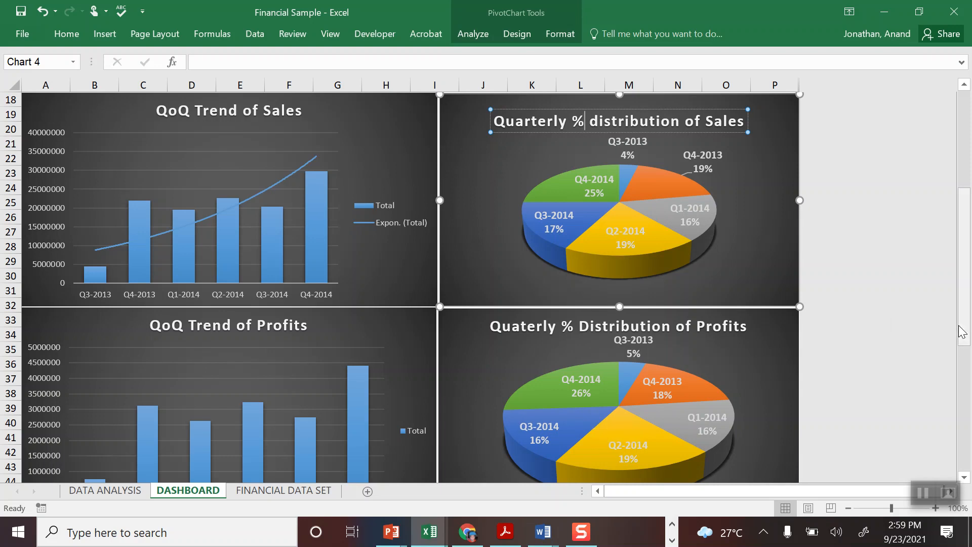
pyautogui.moveTo(961, 328); pyautogui.dragTo(962, 372)
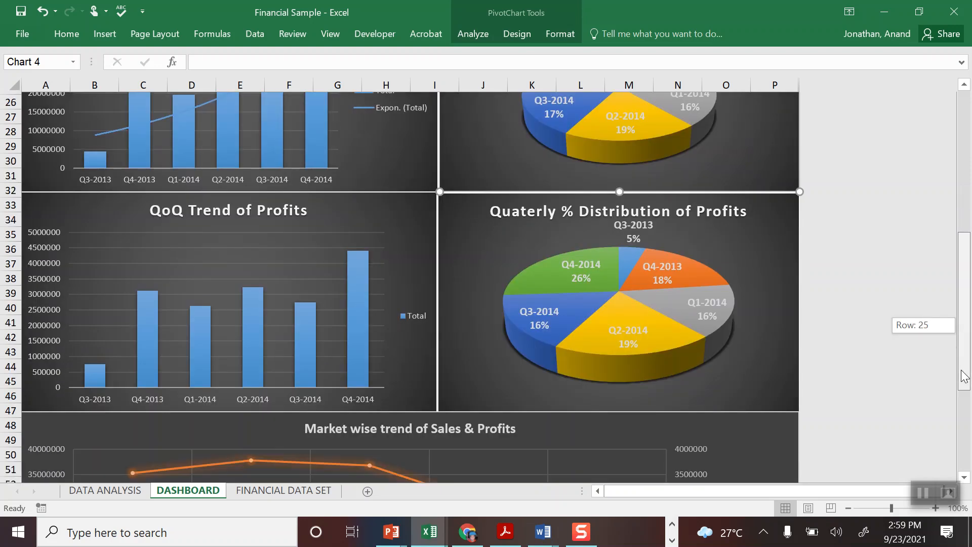
pyautogui.moveTo(964, 375); pyautogui.dragTo(943, 482)
pyautogui.click(963, 477)
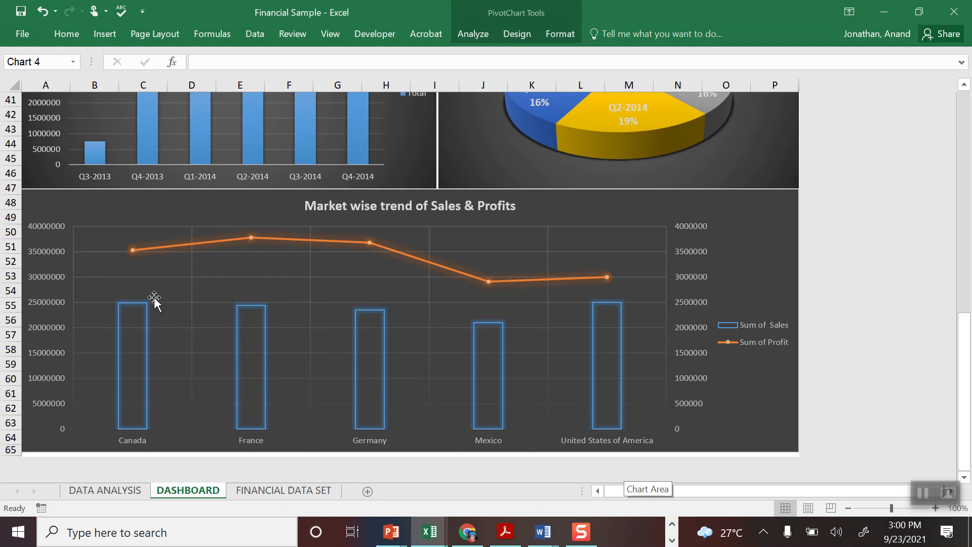
pyautogui.moveTo(612, 313)
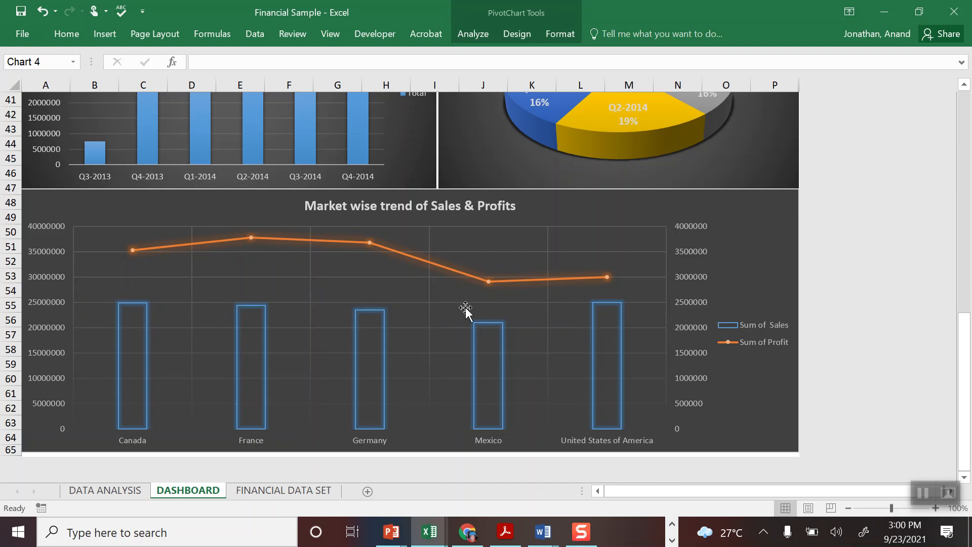
pyautogui.moveTo(496, 332)
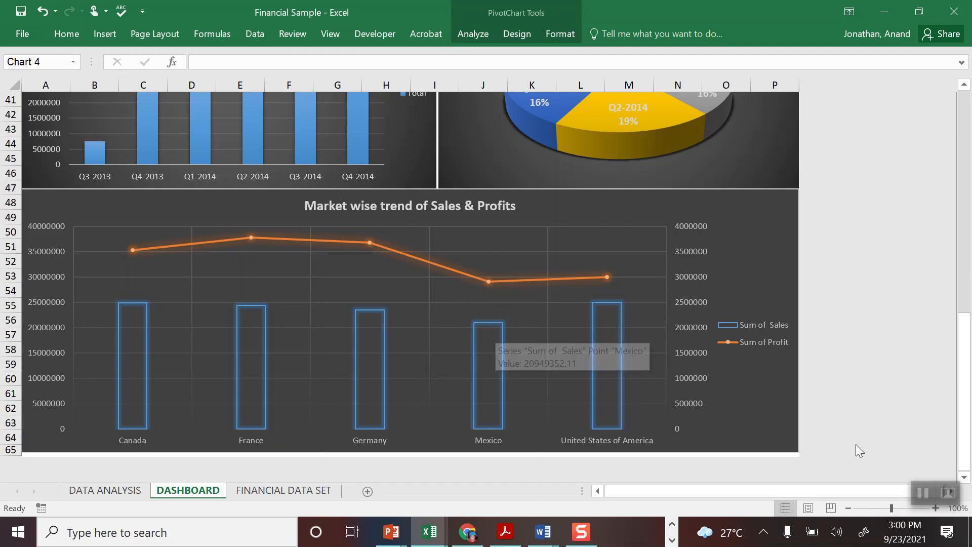
# Hide the MONTH YEAR, QUARTER YEAR and YEAR columns (N to P) on the FINANCIAL DATA SET sheet.
pyautogui.moveTo(966, 466); pyautogui.dragTo(943, 165)
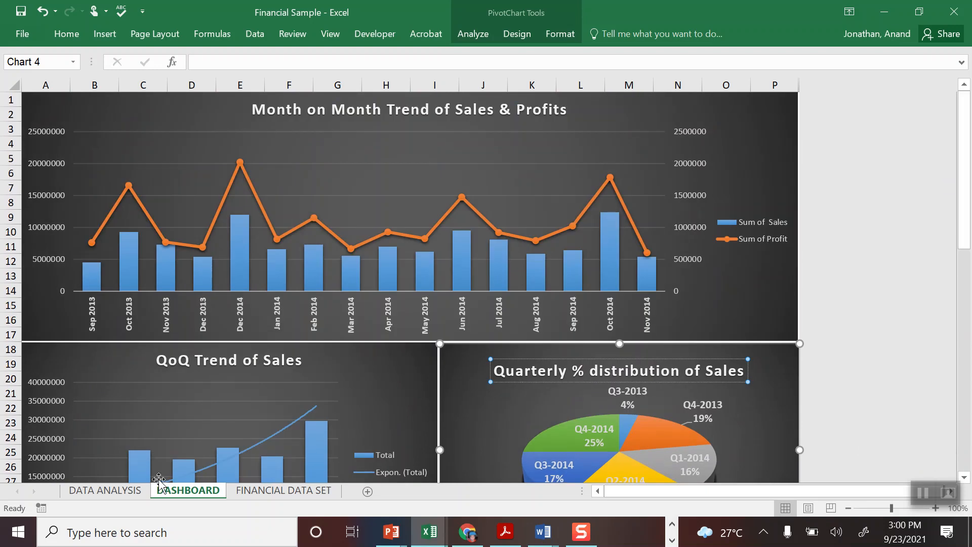
pyautogui.click(117, 490)
pyautogui.click(303, 491)
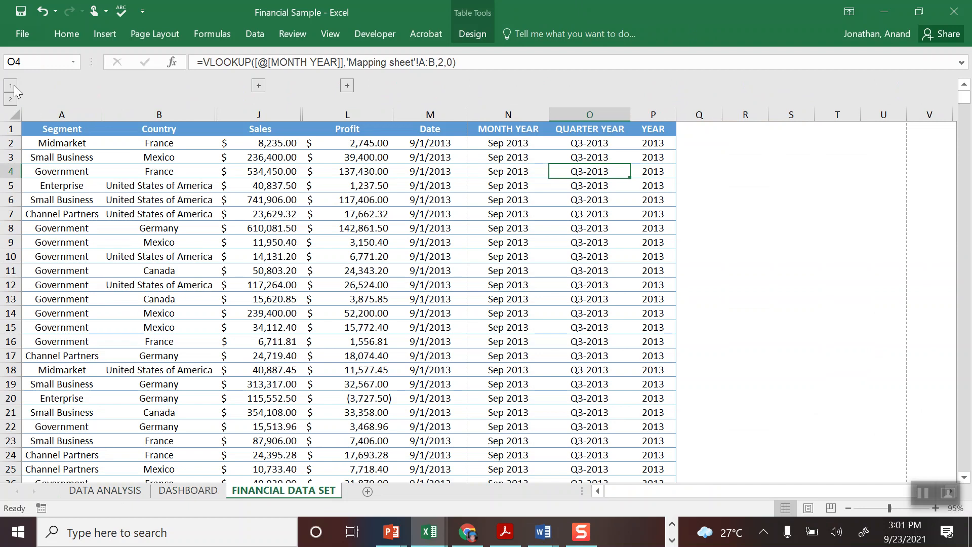
pyautogui.moveTo(513, 114); pyautogui.dragTo(652, 114)
pyautogui.hotkey('ctrl', '0')
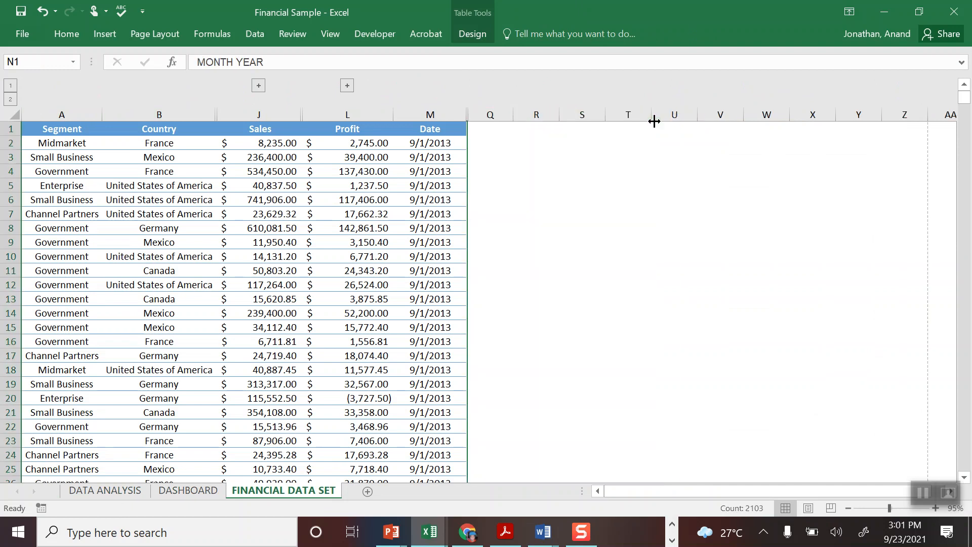
# Review the extent of the raw data from Segment to Date down to its last row, ending back at the header row.
pyautogui.press('Left')
pyautogui.press('Left')
pyautogui.press('Left')
pyautogui.press('Left')
pyautogui.press('Left')
pyautogui.hotkey('ctrl', 'shift', 'Right')
pyautogui.hotkey('ctrl', 'shift', 'Down')
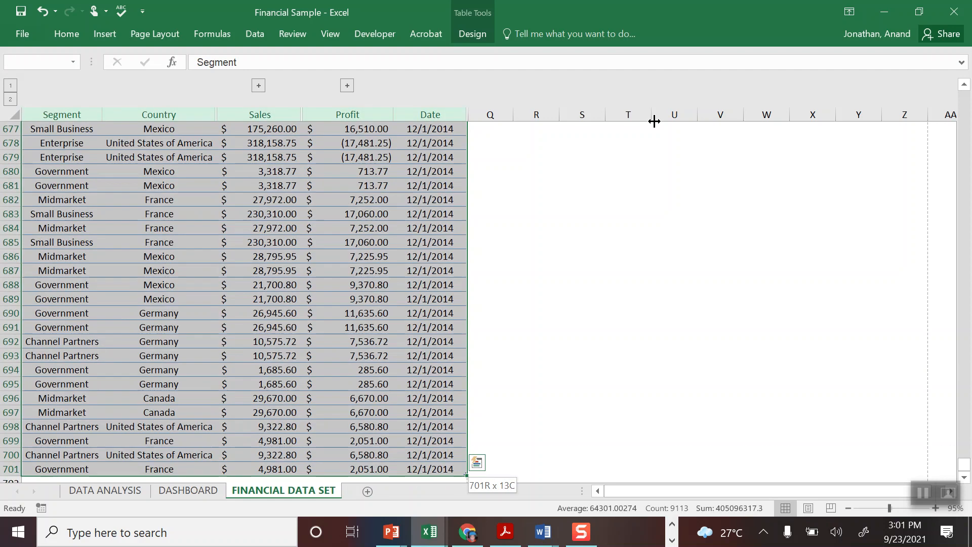
pyautogui.hotkey('ctrl', 'shift', 'Up')
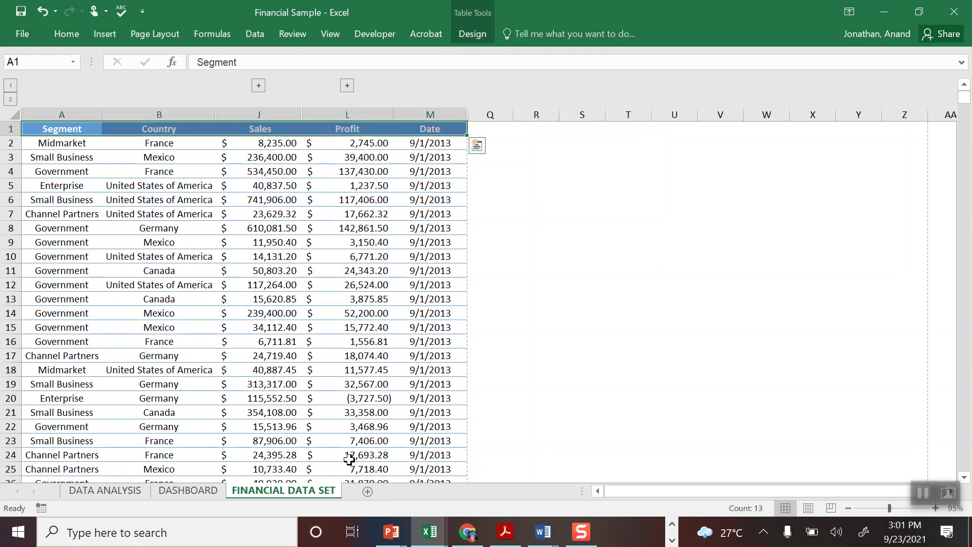
# Return to the start of the DASHBOARD sheet and inspect the Aug 2014 sales in the Month on Month trend chart.
pyautogui.click(188, 491)
pyautogui.moveTo(959, 248); pyautogui.dragTo(969, 106)
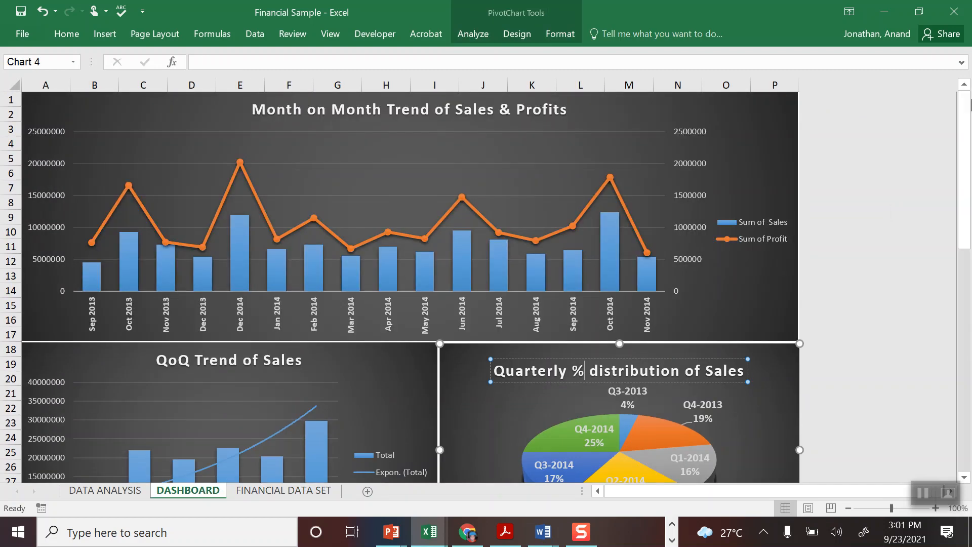
pyautogui.moveTo(532, 273)
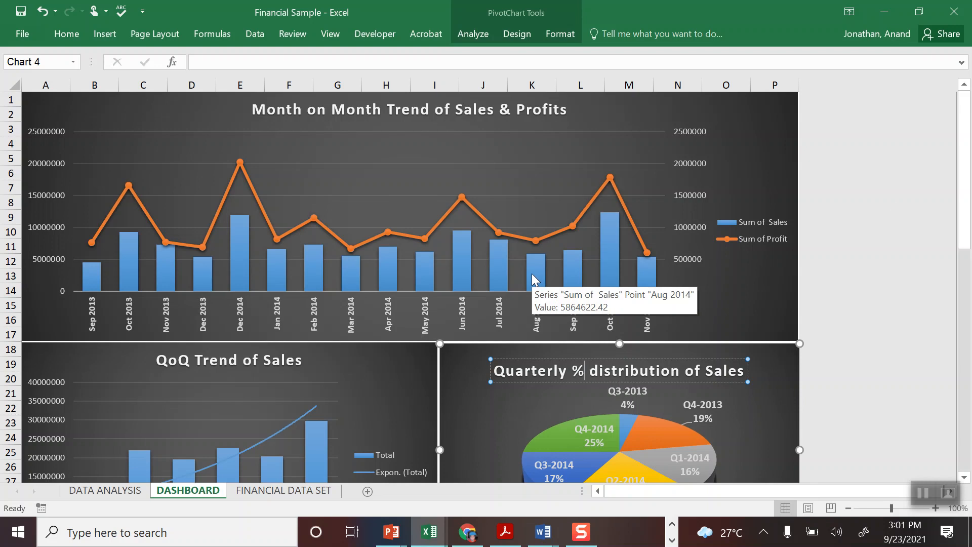